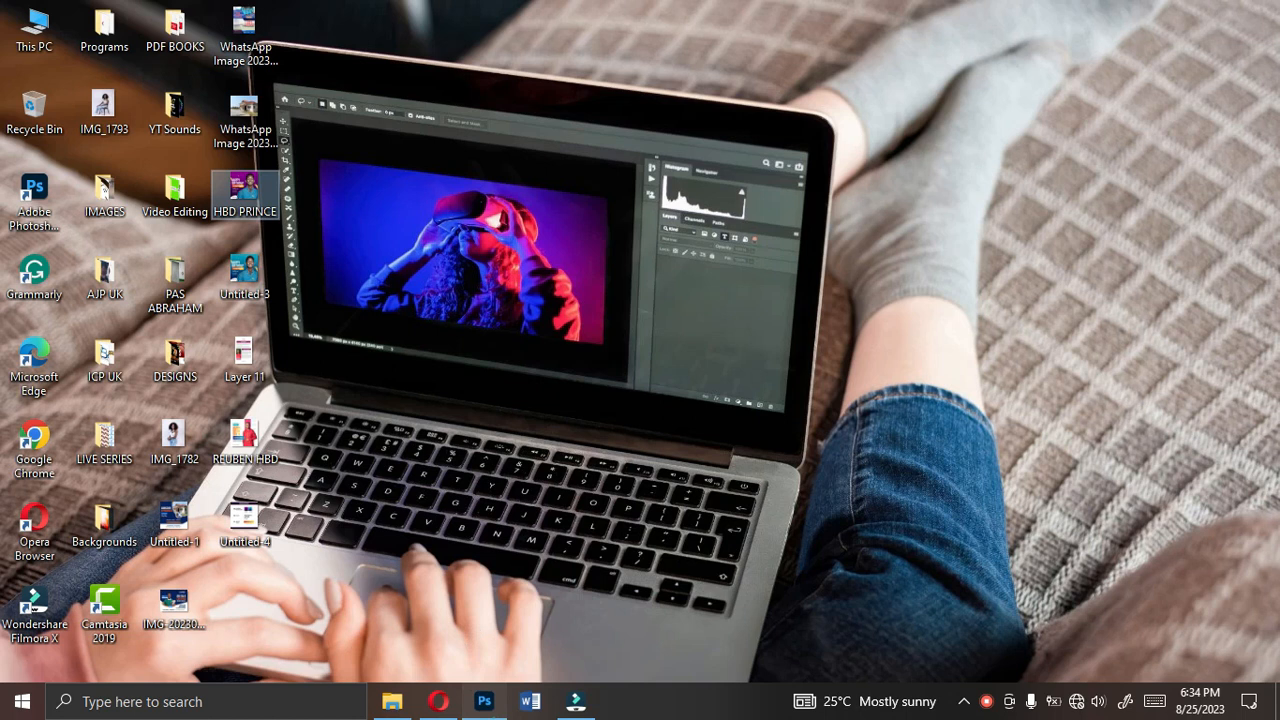
# - Switch to Photoshop and review the finished birthday flyer and the resources sheet listing gradient colours, fonts and brush colours
pyautogui.click(484, 701)
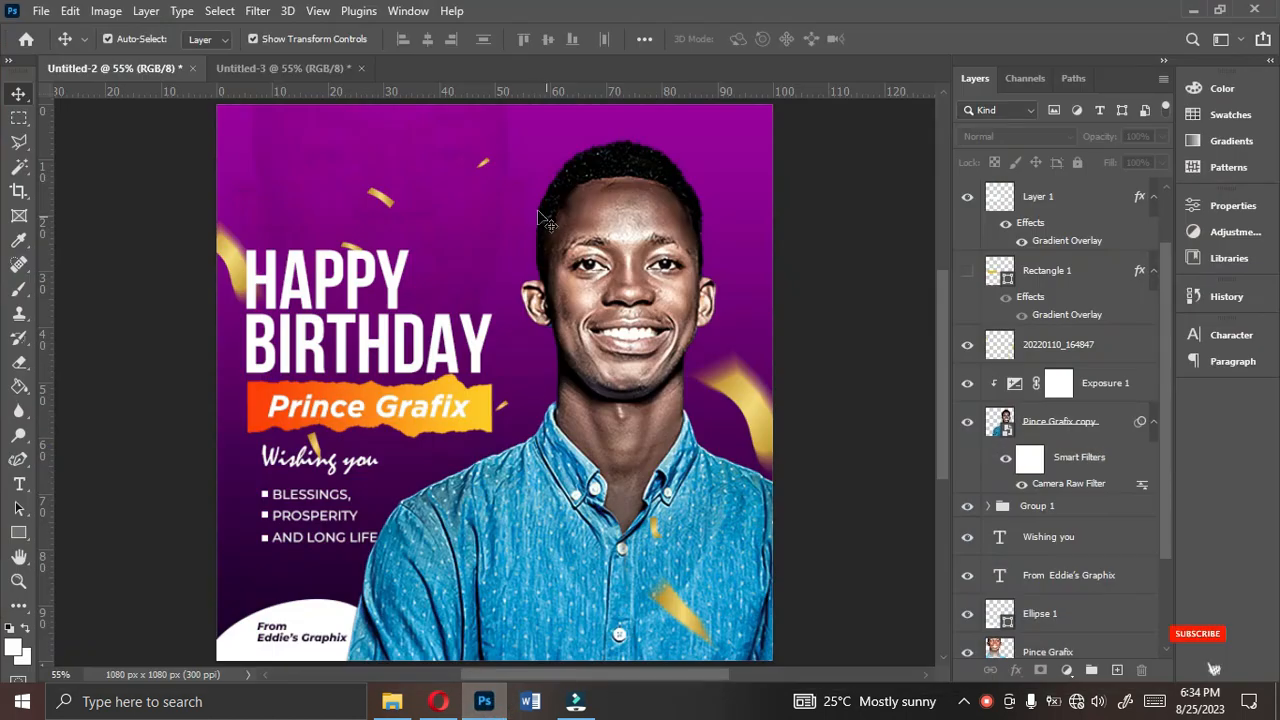
pyautogui.click(301, 72)
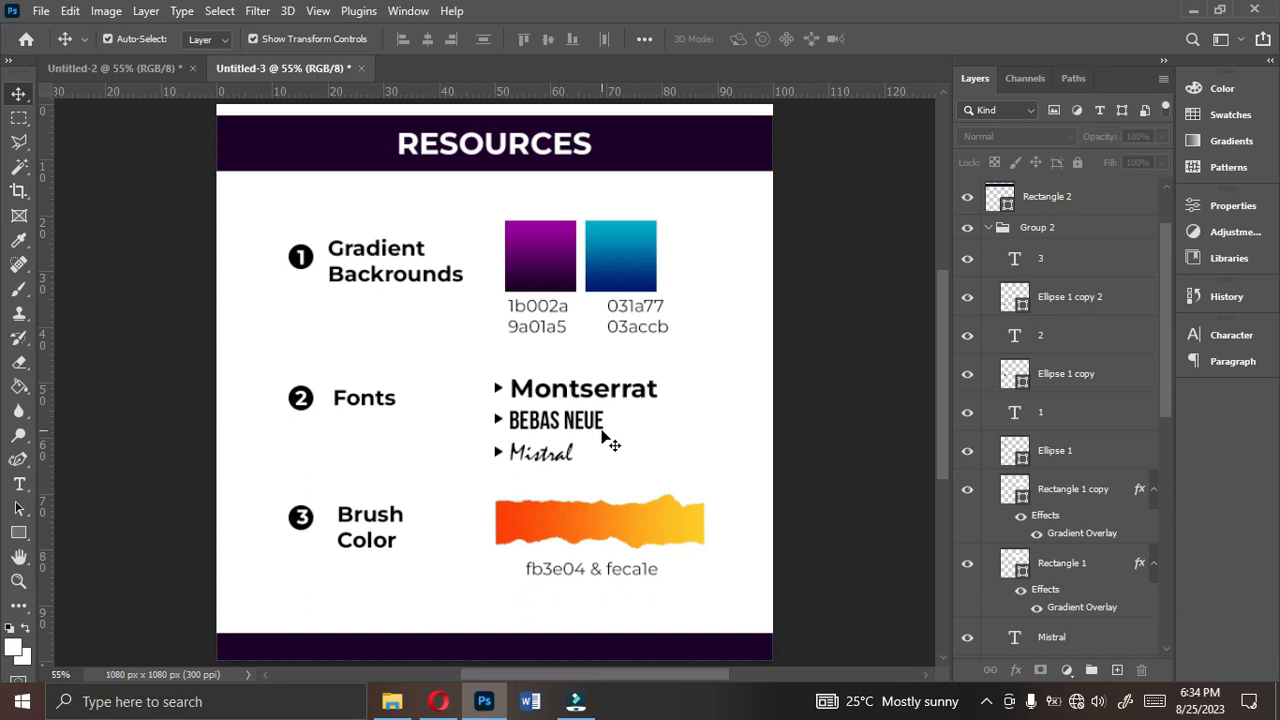
pyautogui.click(124, 67)
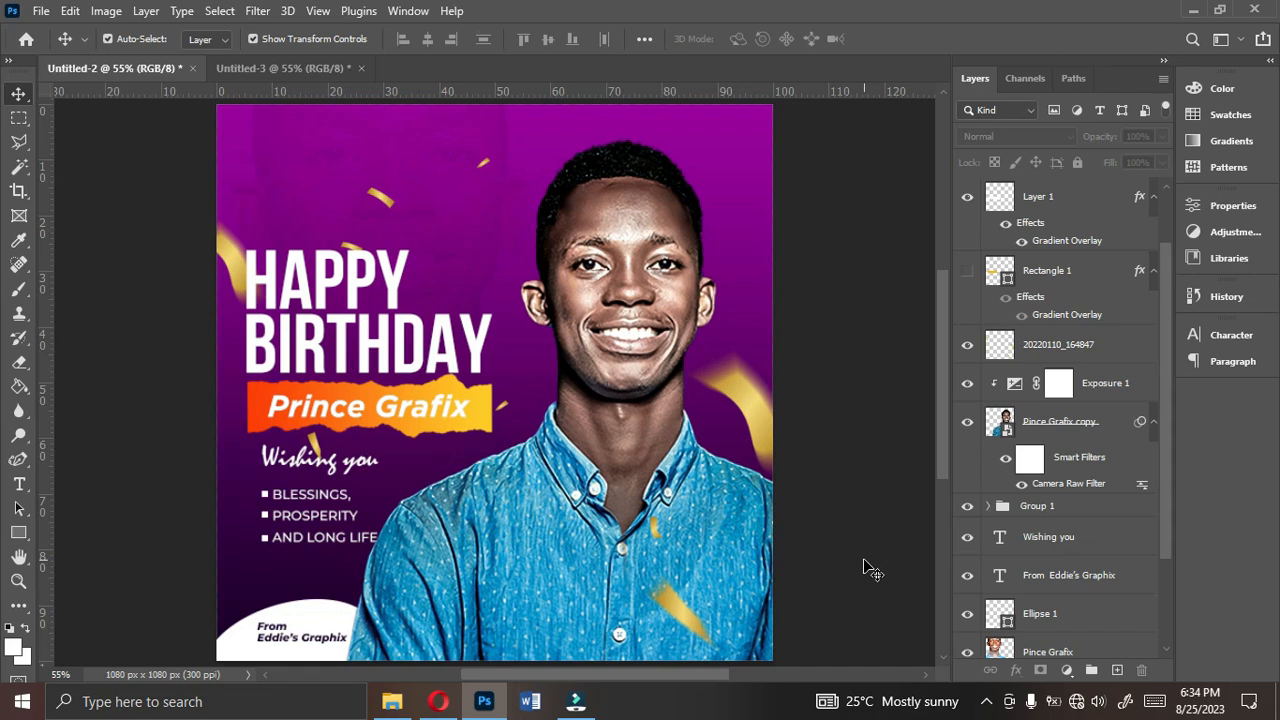
# - Create a new 1080 x 1080 px RGB document at 300 pixels/inch named HBD PRINCE GRAFIXX
pyautogui.hotkey('ctrl', 'n')
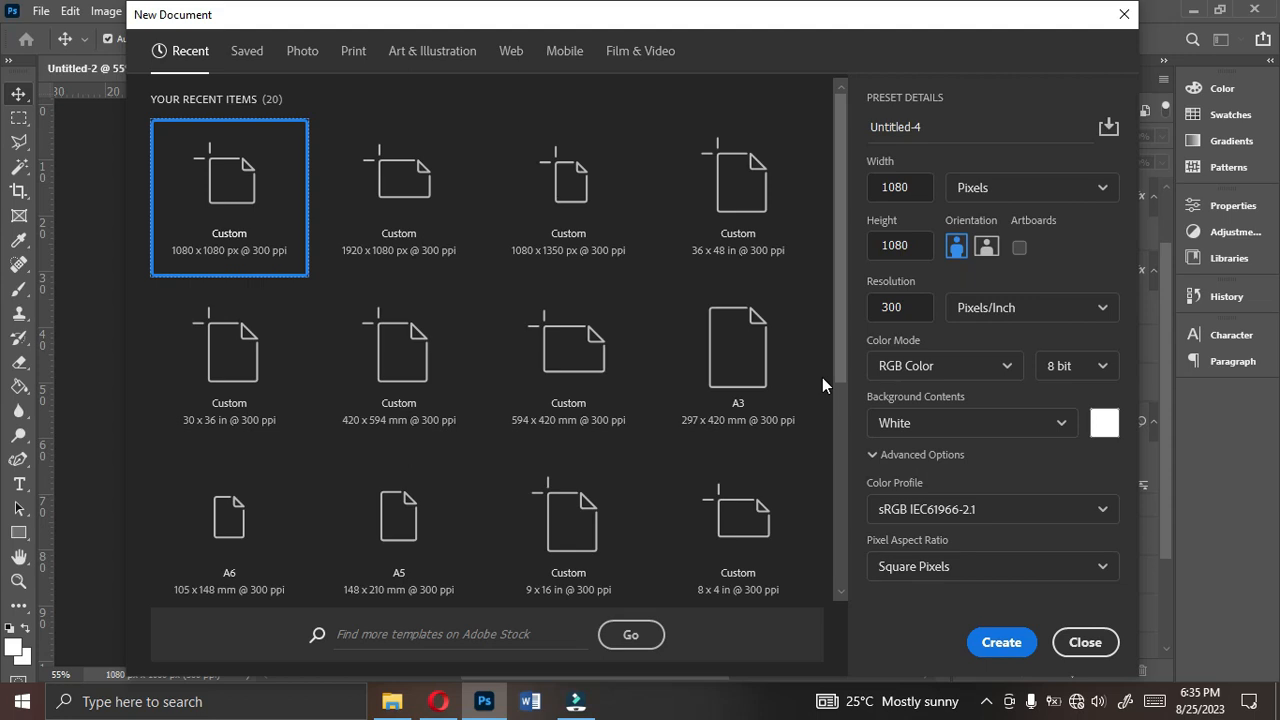
pyautogui.click(1016, 199)
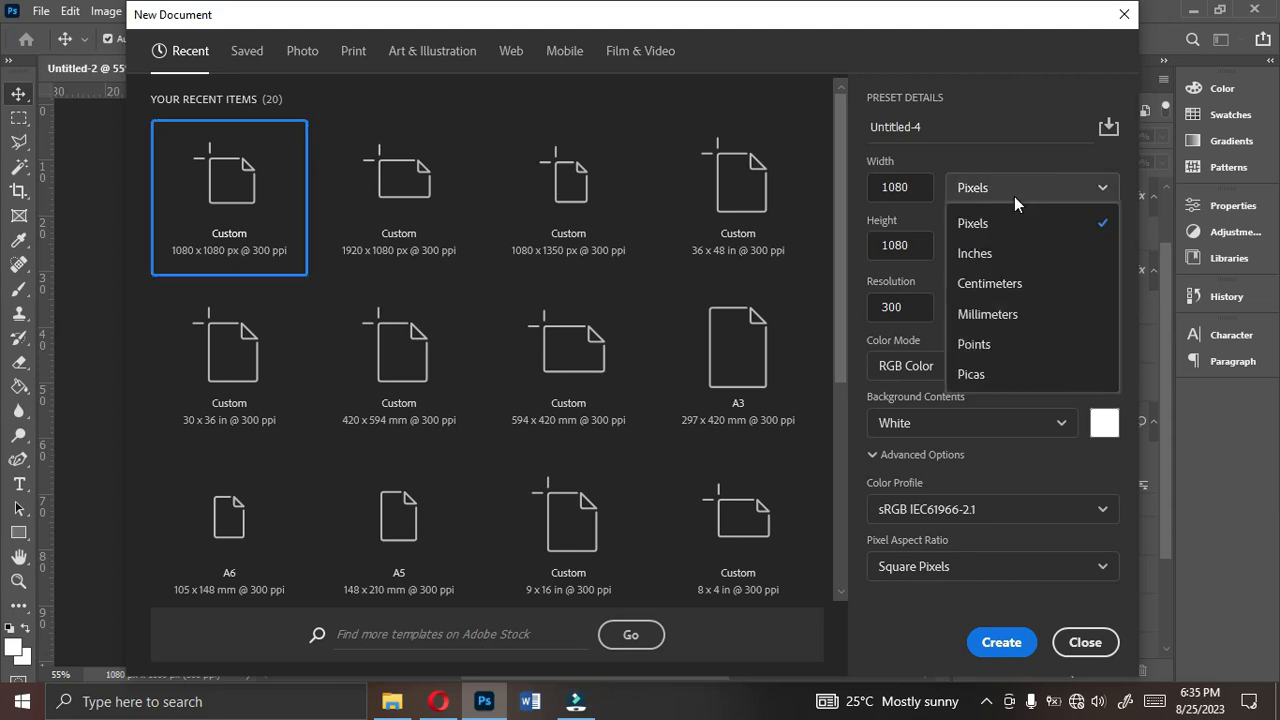
pyautogui.click(1014, 196)
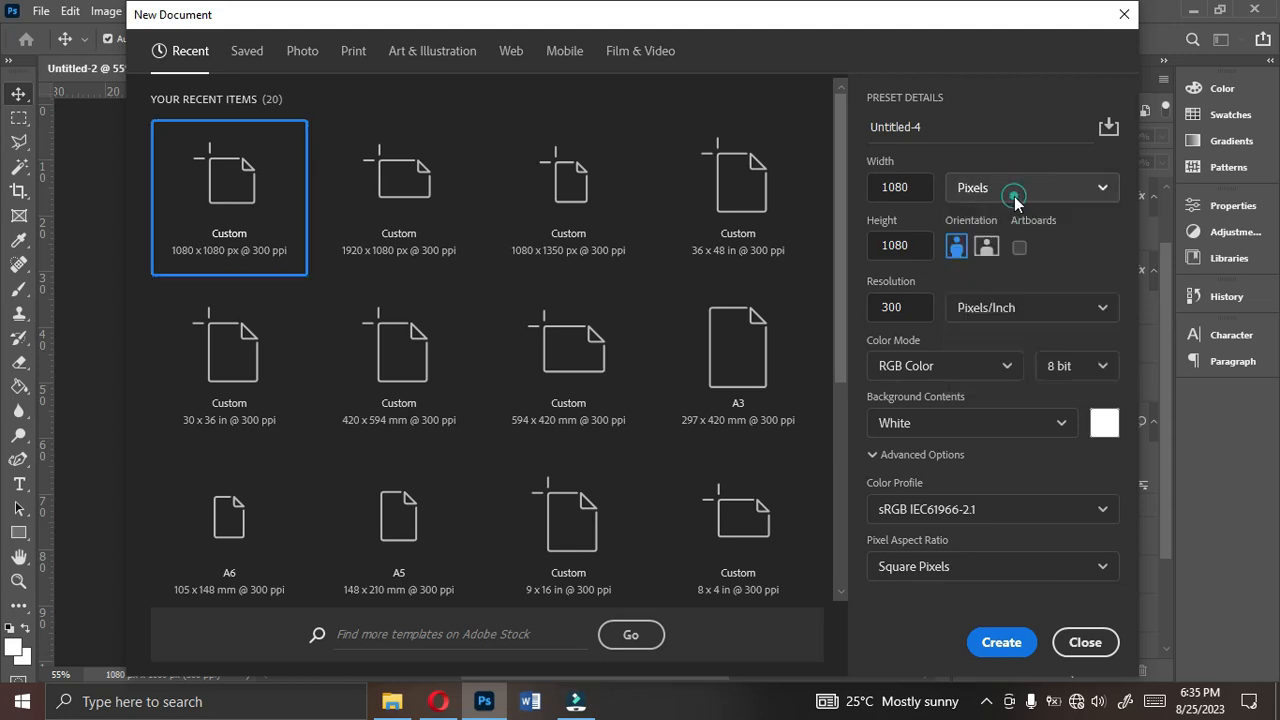
pyautogui.click(930, 127)
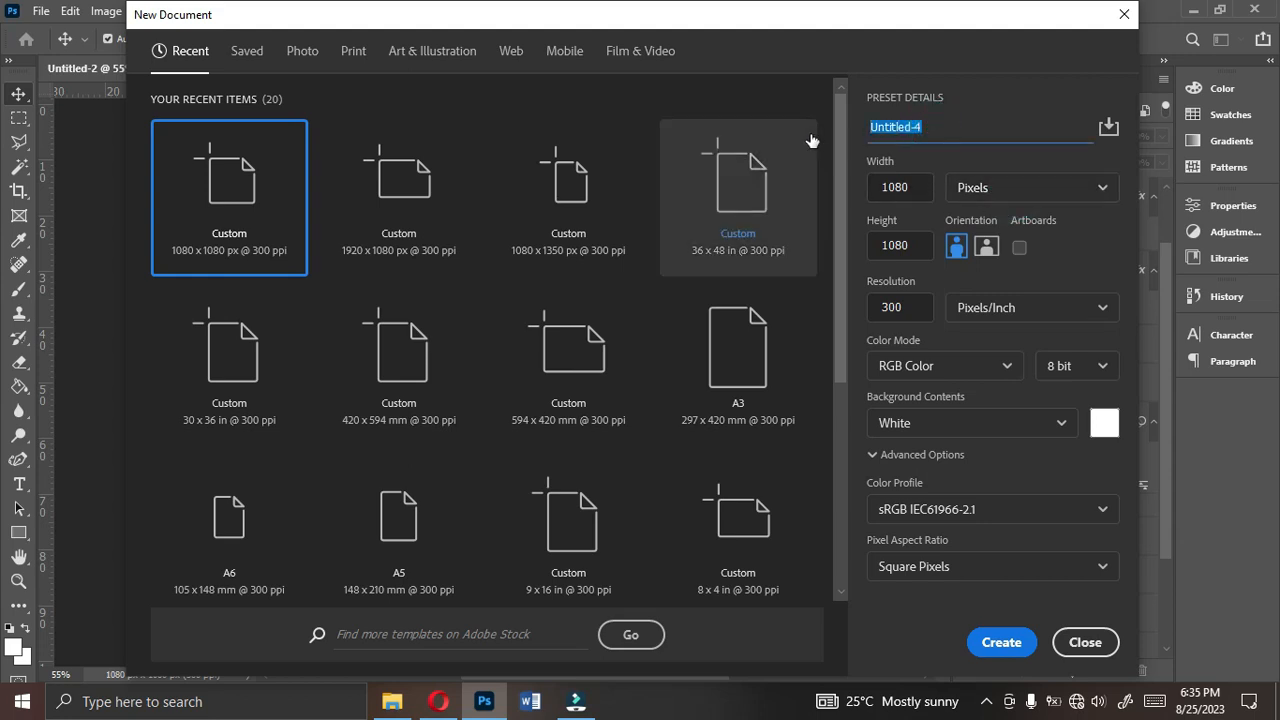
pyautogui.write('HBD')
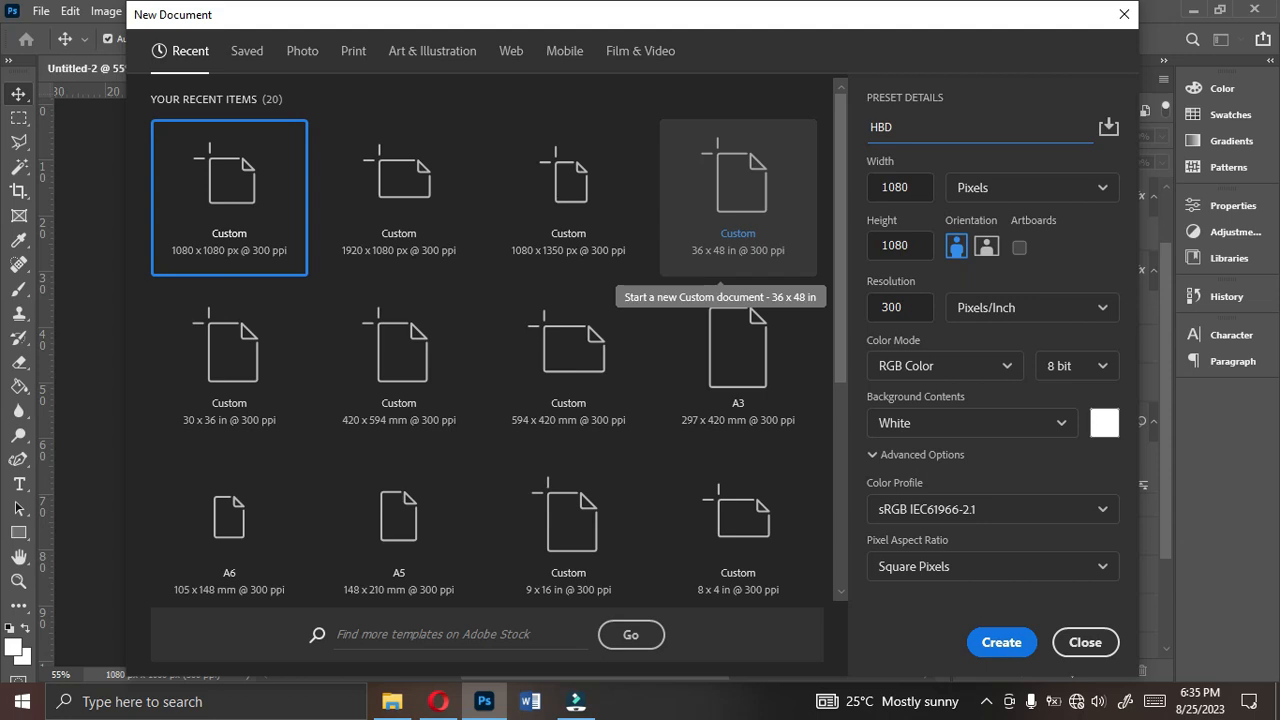
pyautogui.write(' PRINCE GRAFIXX')
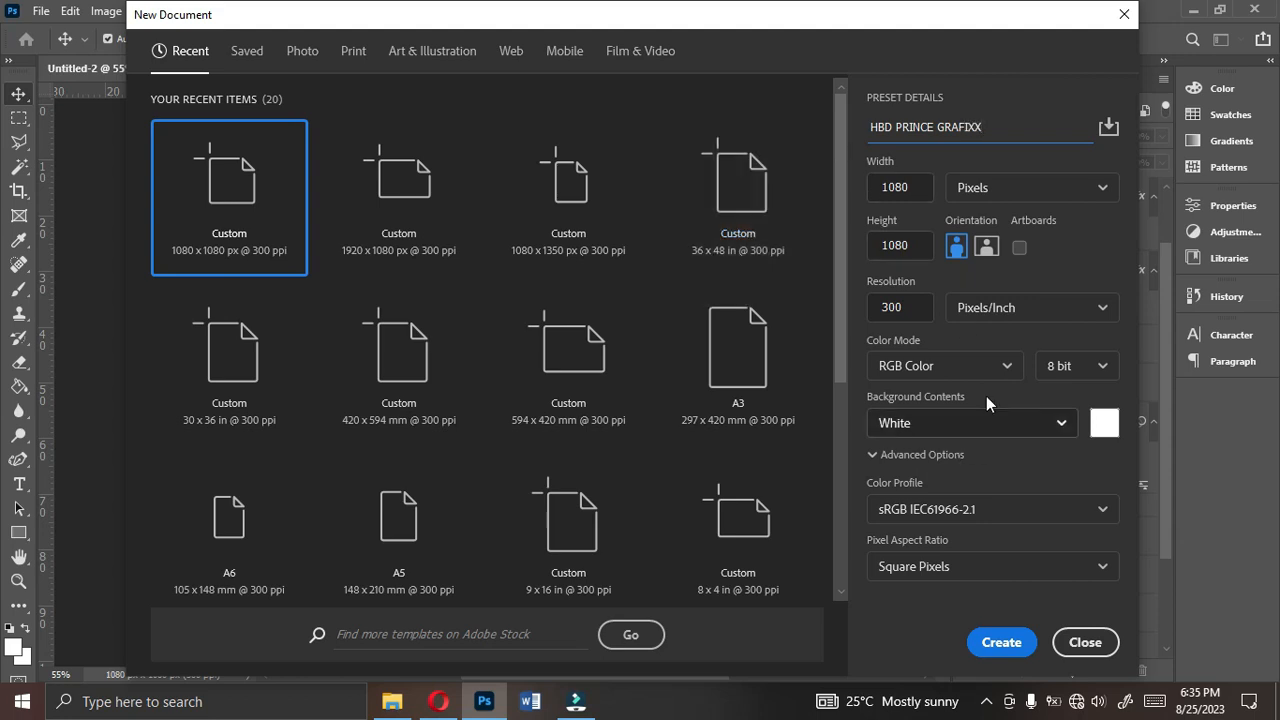
pyautogui.click(1002, 643)
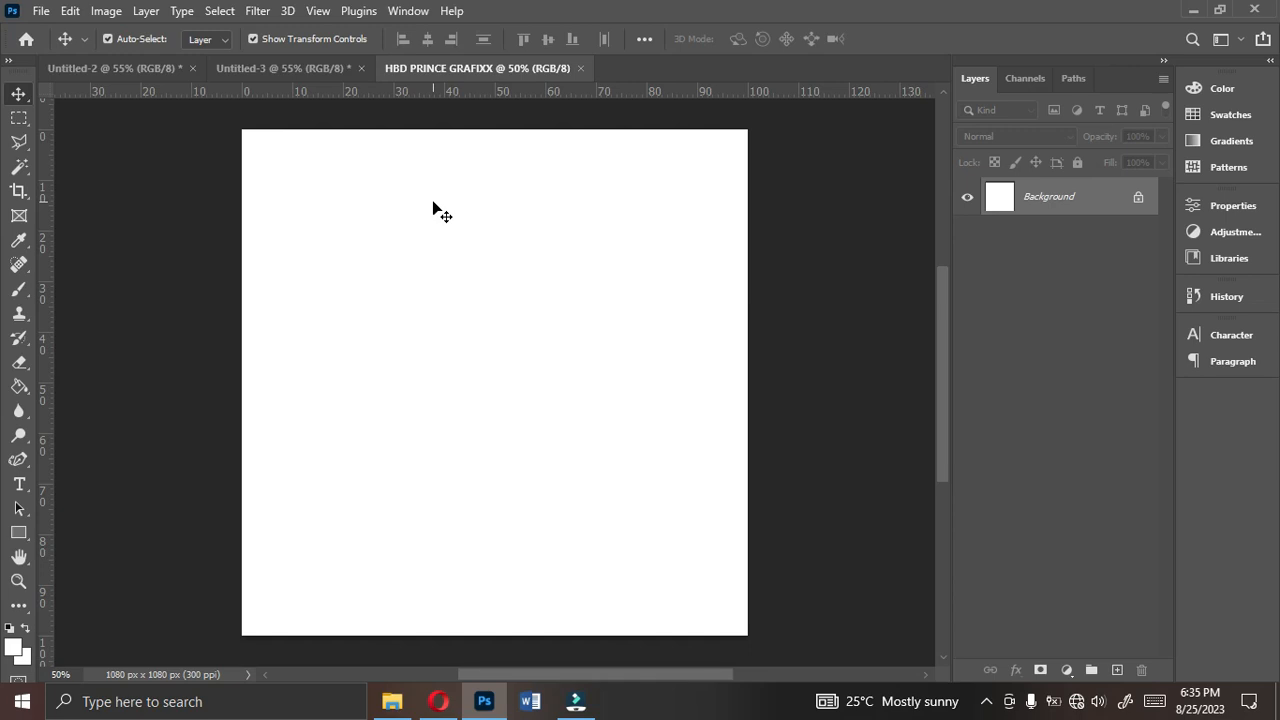
# - Add a gradient fill layer and give its gradient the Black, White preset from the Basics group
pyautogui.click(1066, 669)
pyautogui.click(1067, 671)
pyautogui.click(1067, 671)
pyautogui.click(1084, 352)
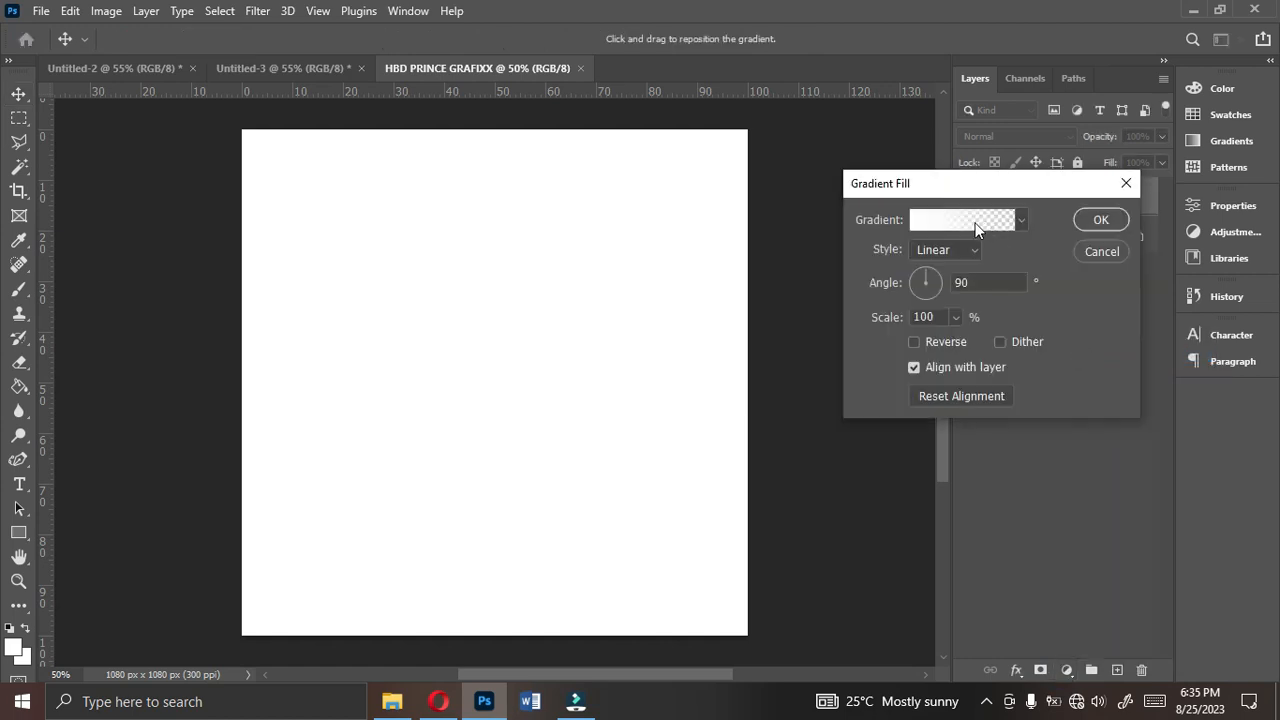
pyautogui.click(950, 221)
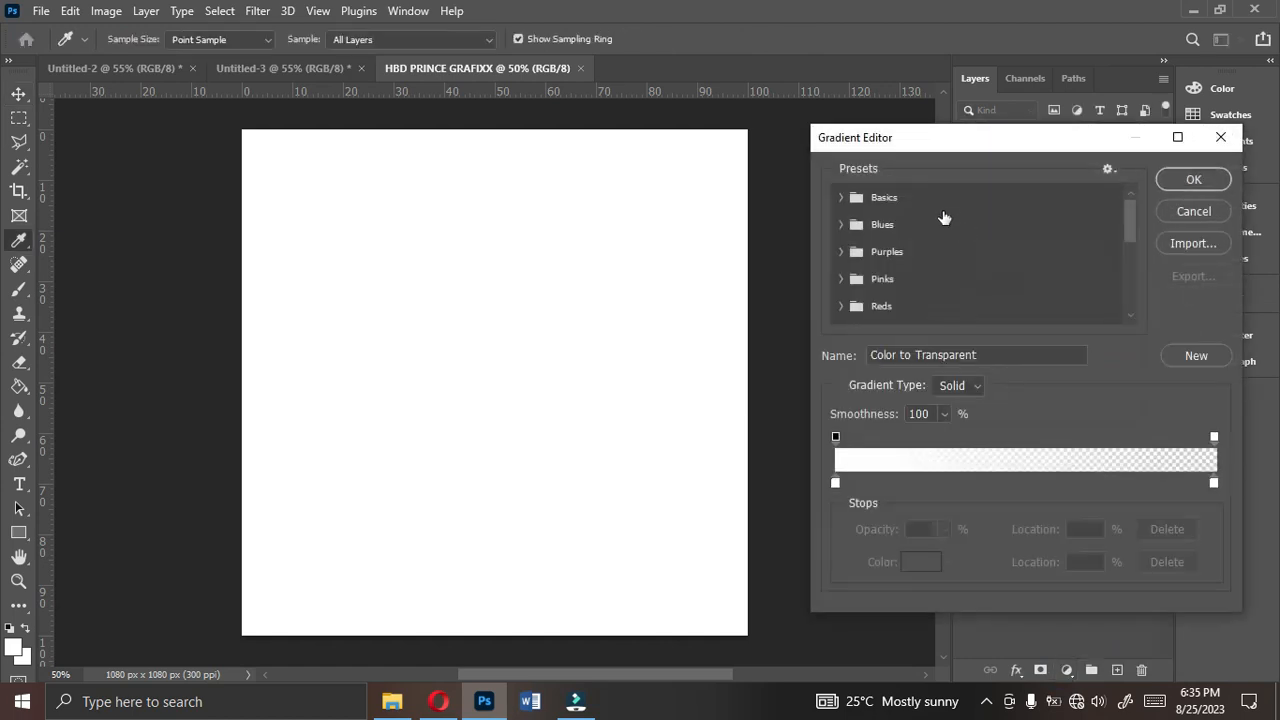
pyautogui.click(844, 203)
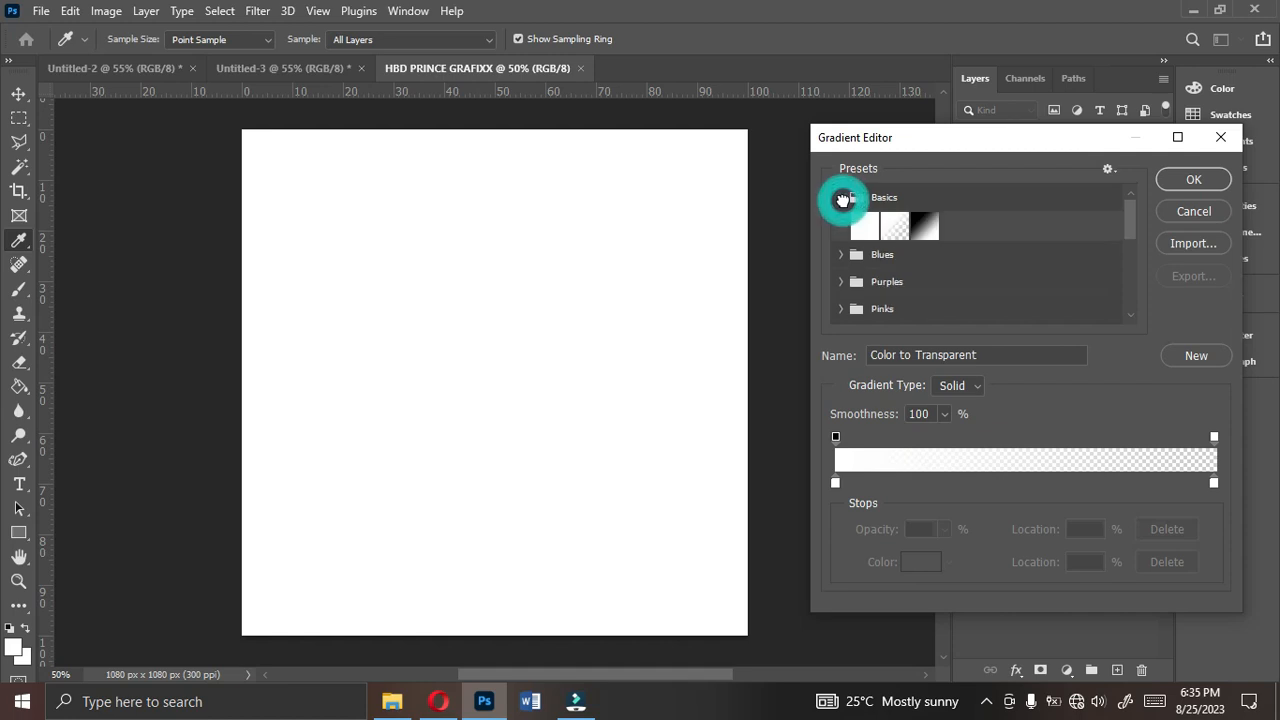
pyautogui.click(924, 228)
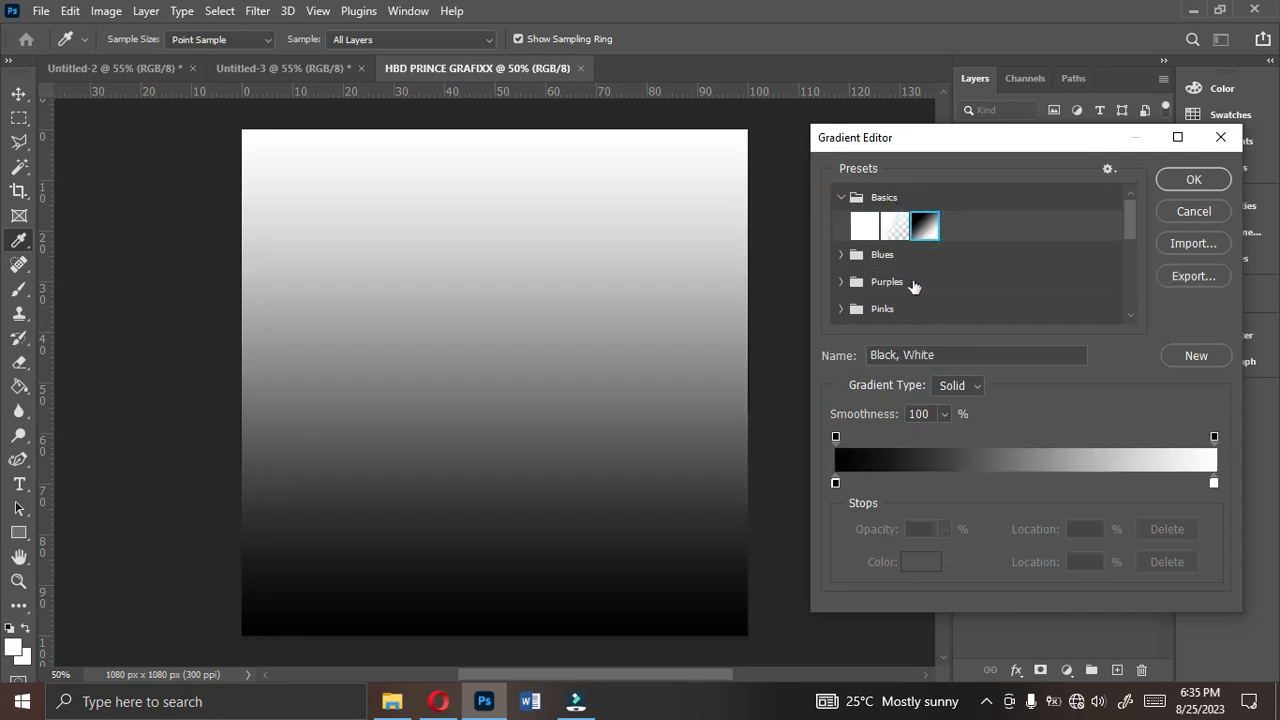
# - Examine the colour settings of the gradient's black and white stops without changing them
pyautogui.click(835, 483)
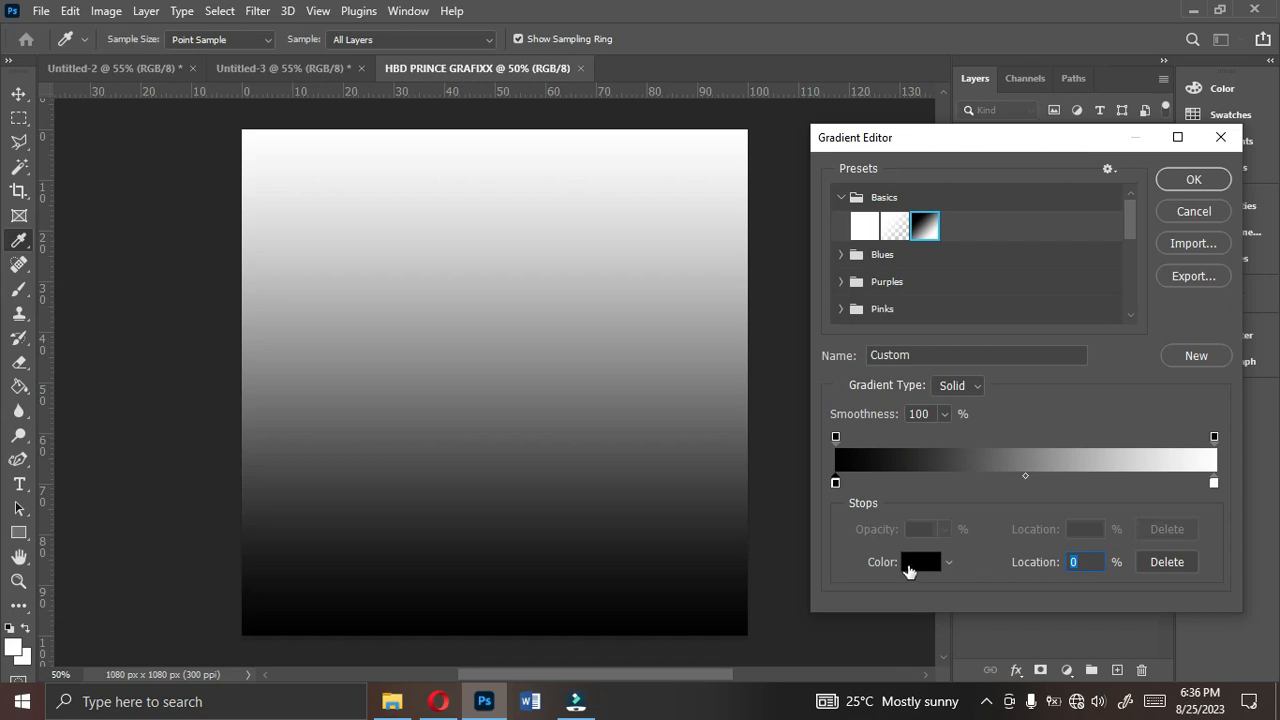
pyautogui.click(916, 565)
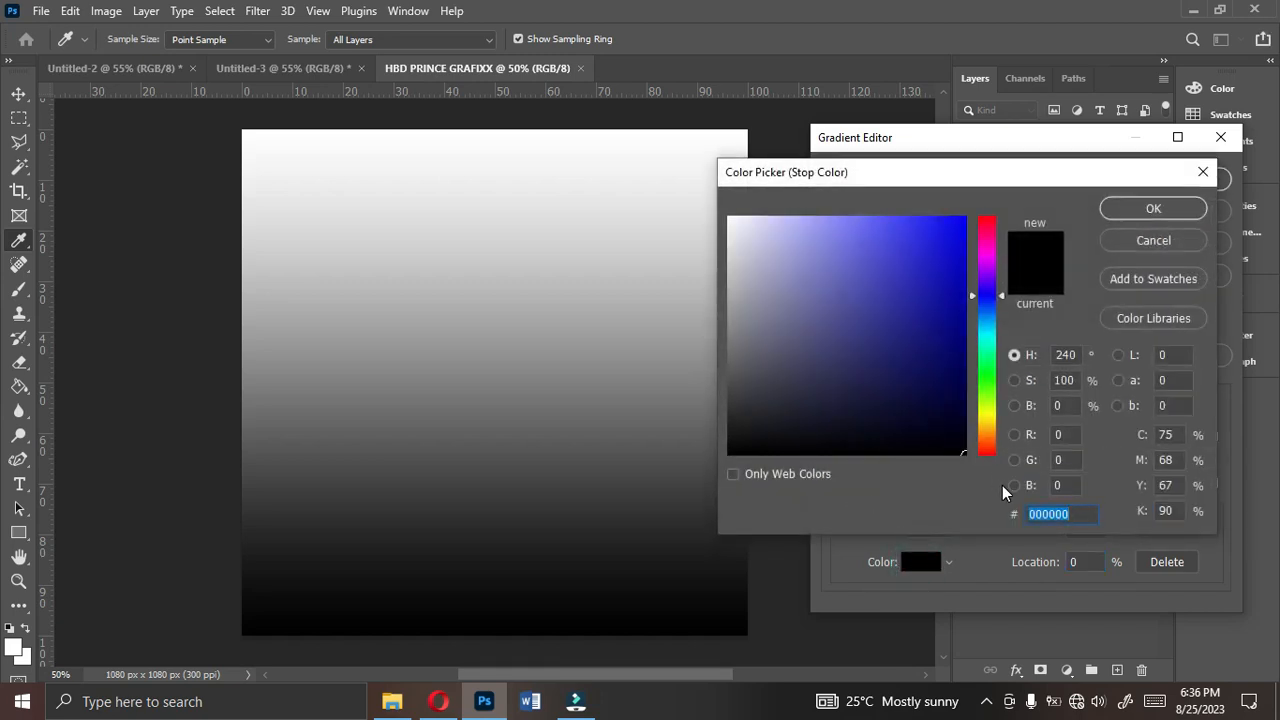
pyautogui.click(1153, 208)
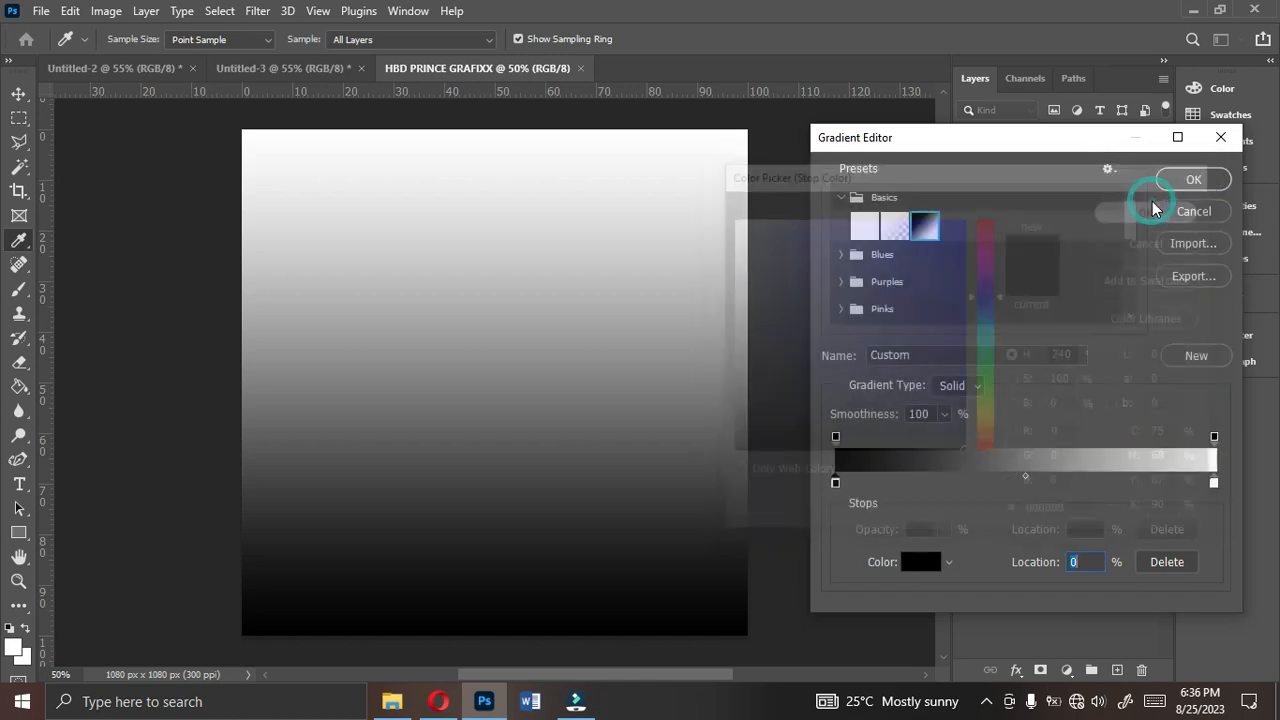
pyautogui.doubleClick(1214, 484)
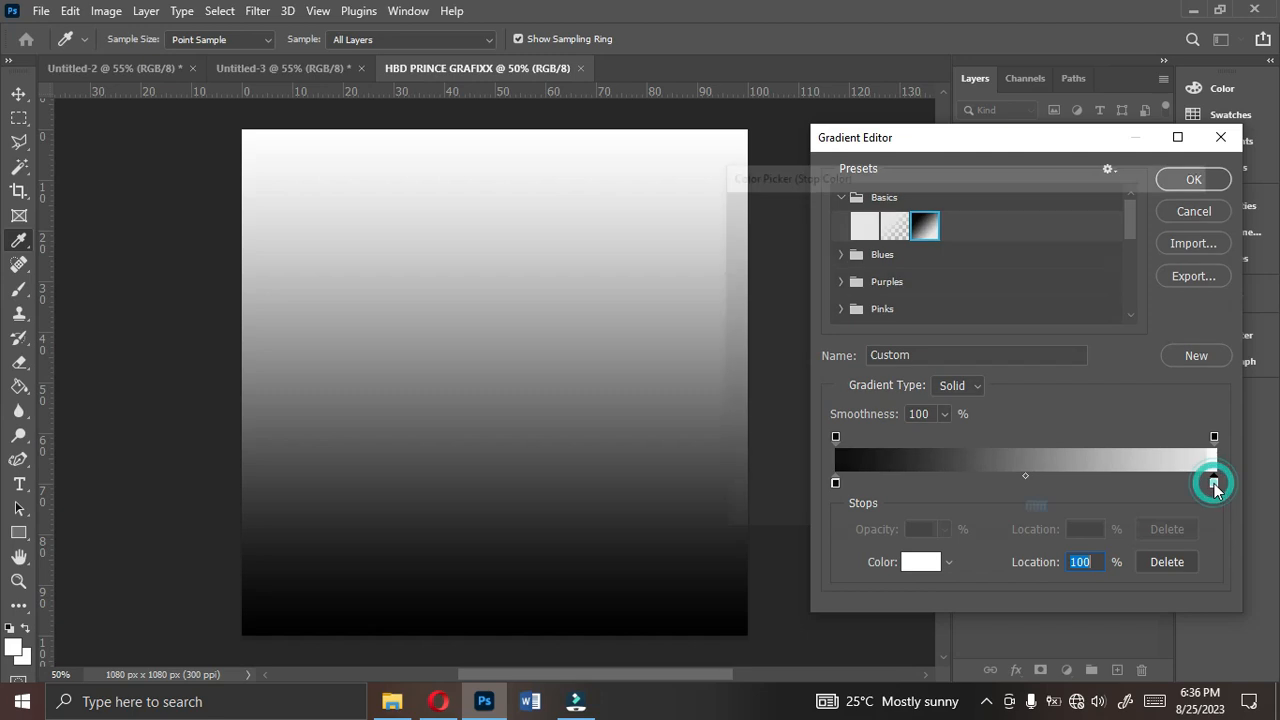
pyautogui.click(1158, 210)
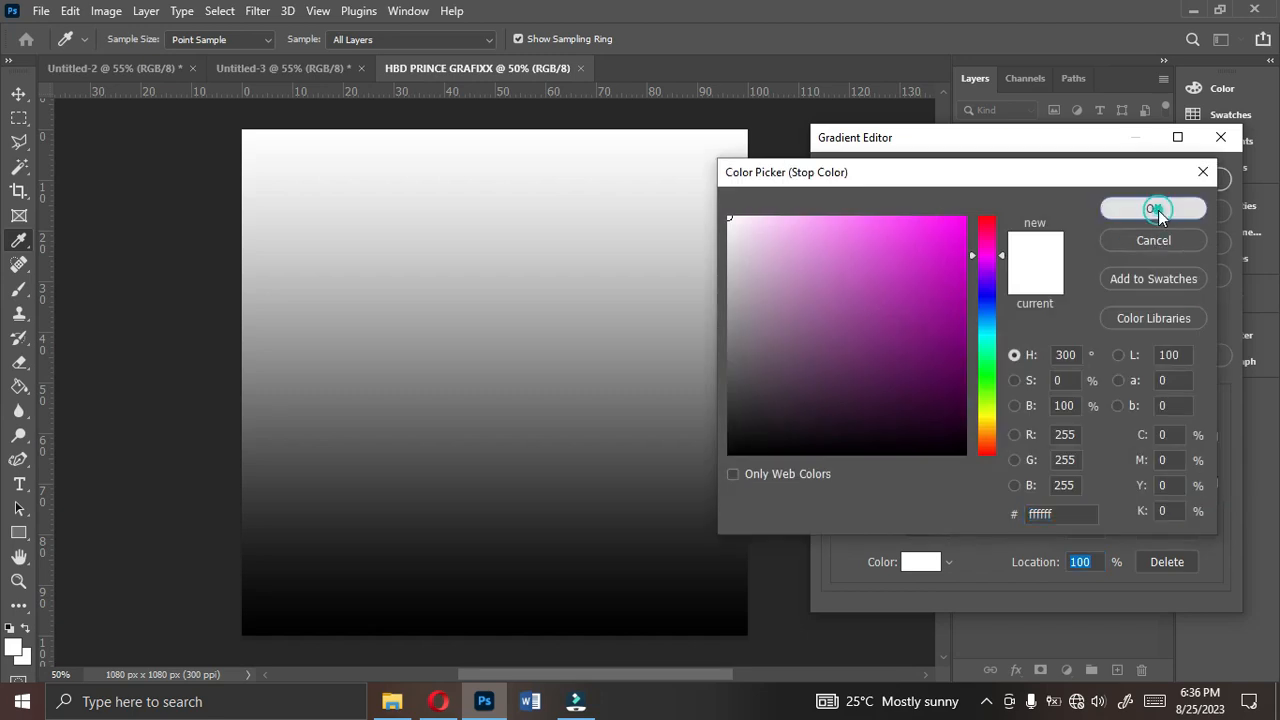
pyautogui.click(928, 561)
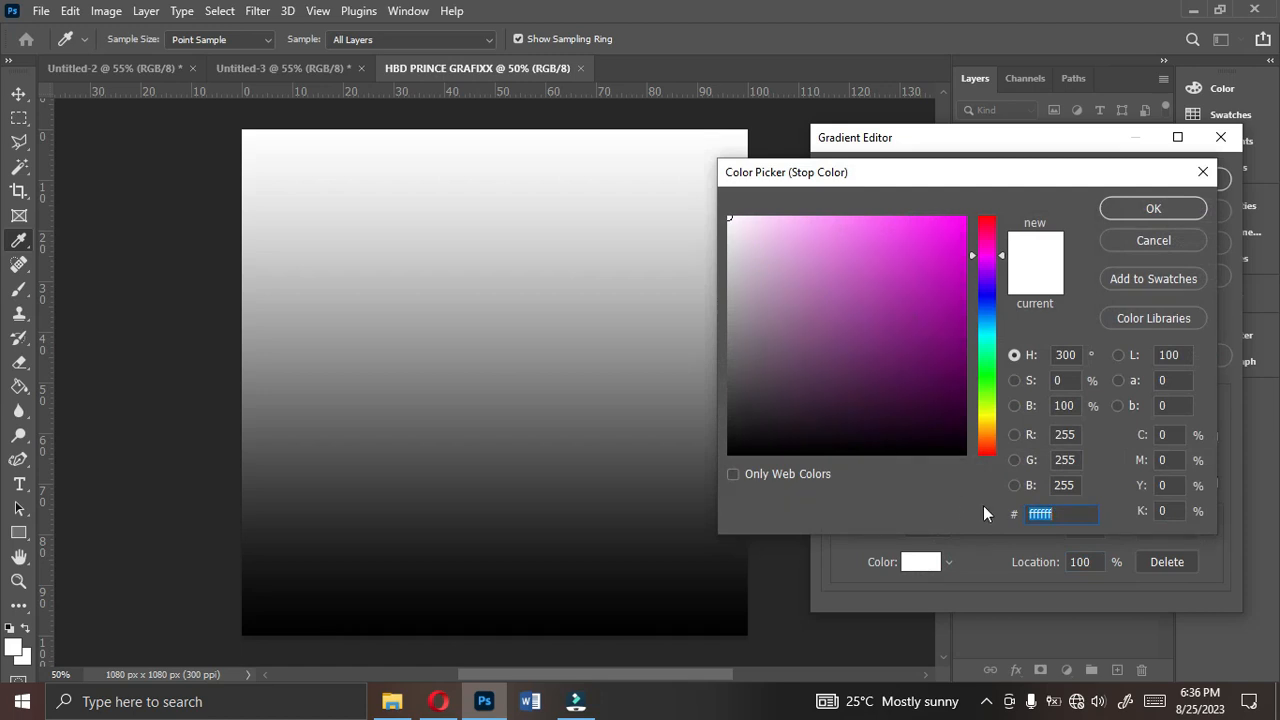
pyautogui.click(1067, 517)
pyautogui.doubleClick(1057, 514)
pyautogui.click(1147, 212)
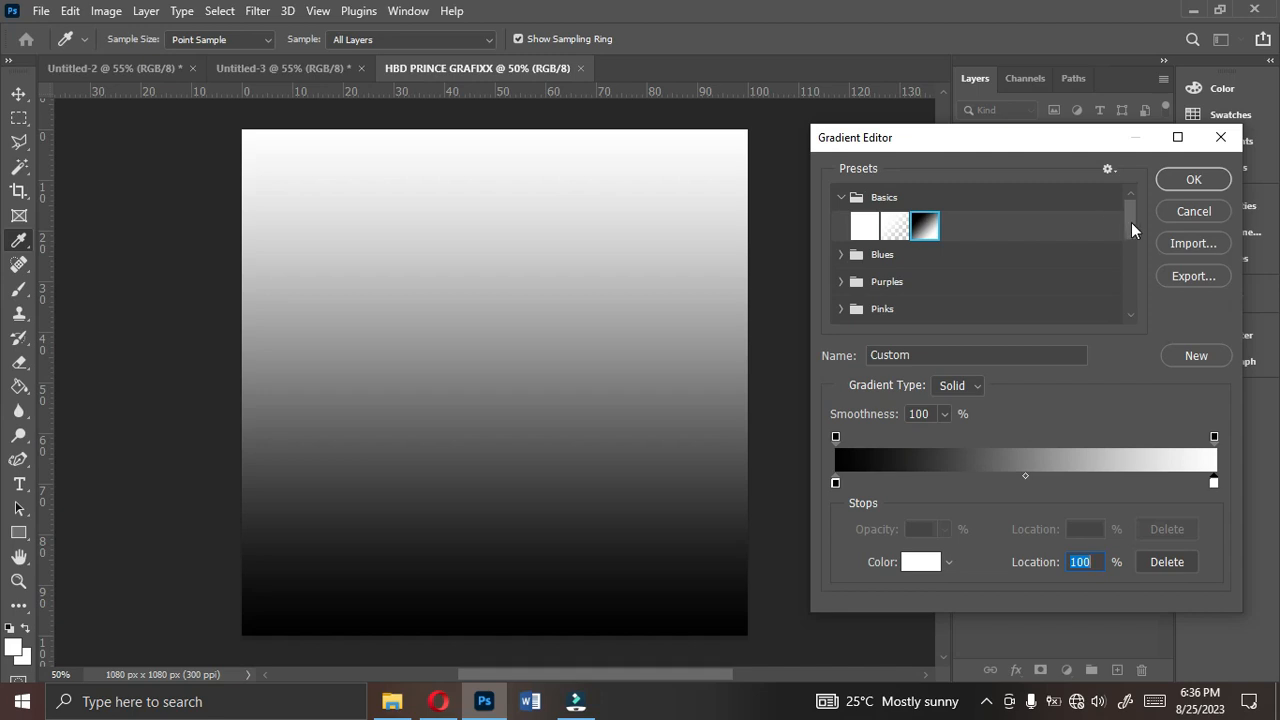
# - Apply the saved dark purple to magenta gradient preset and check the colour codes of both stops
pyautogui.moveTo(1131, 222); pyautogui.dragTo(1131, 327)
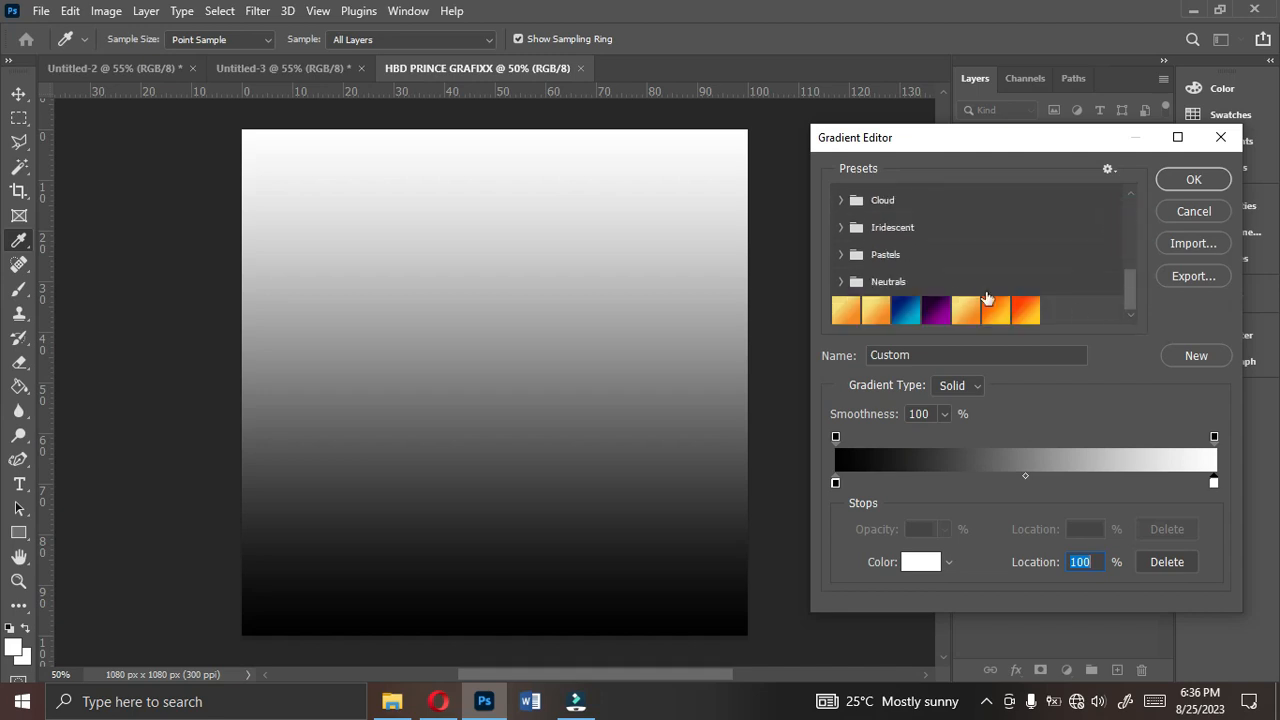
pyautogui.click(938, 314)
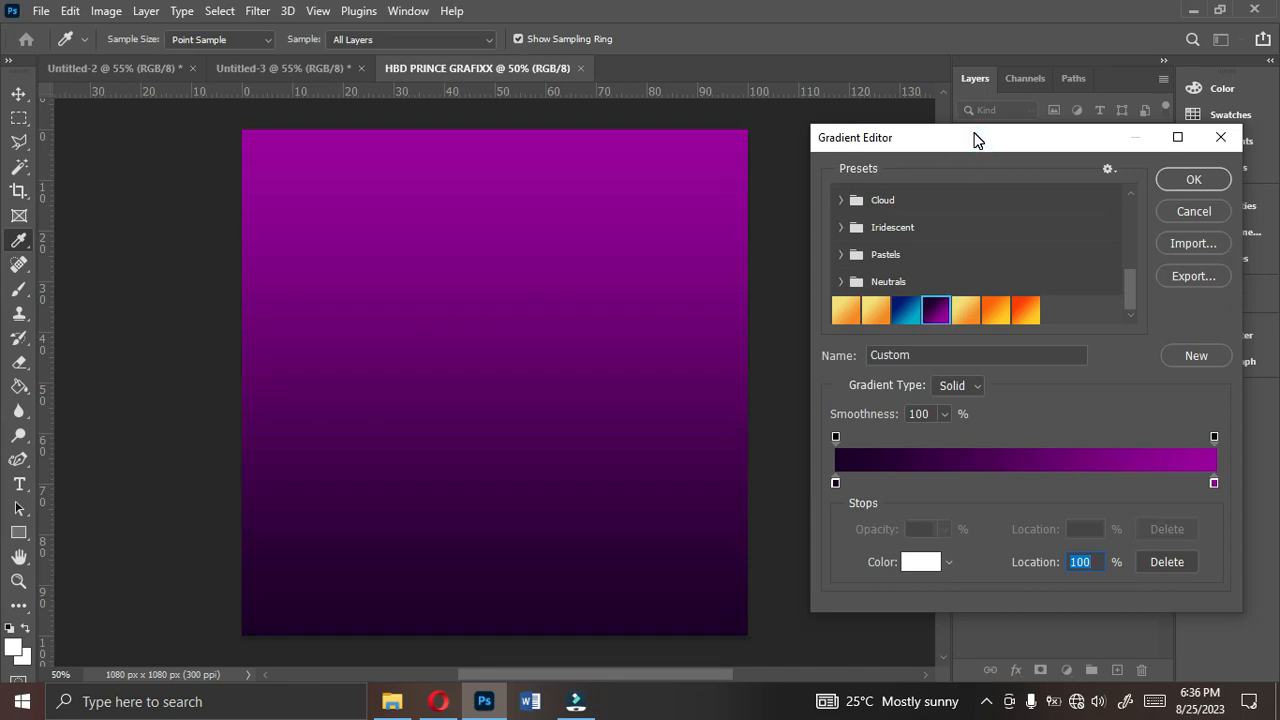
pyautogui.moveTo(974, 137); pyautogui.dragTo(980, 111)
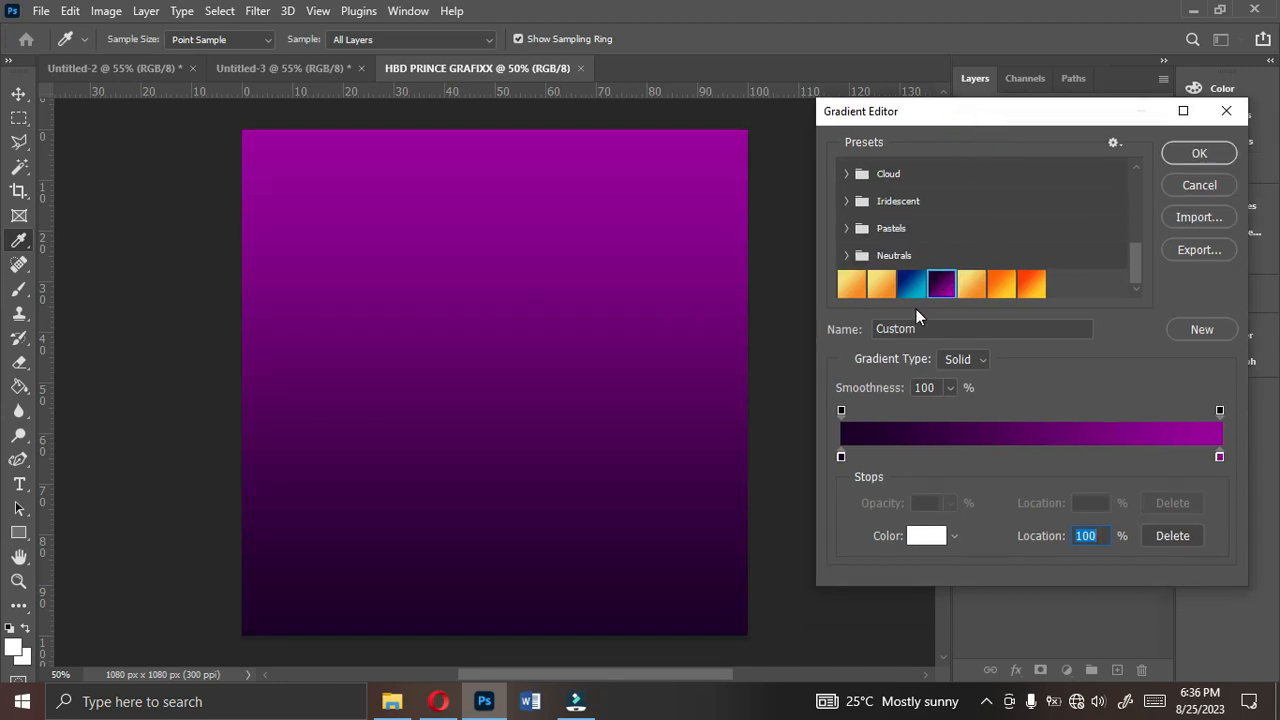
pyautogui.doubleClick(840, 457)
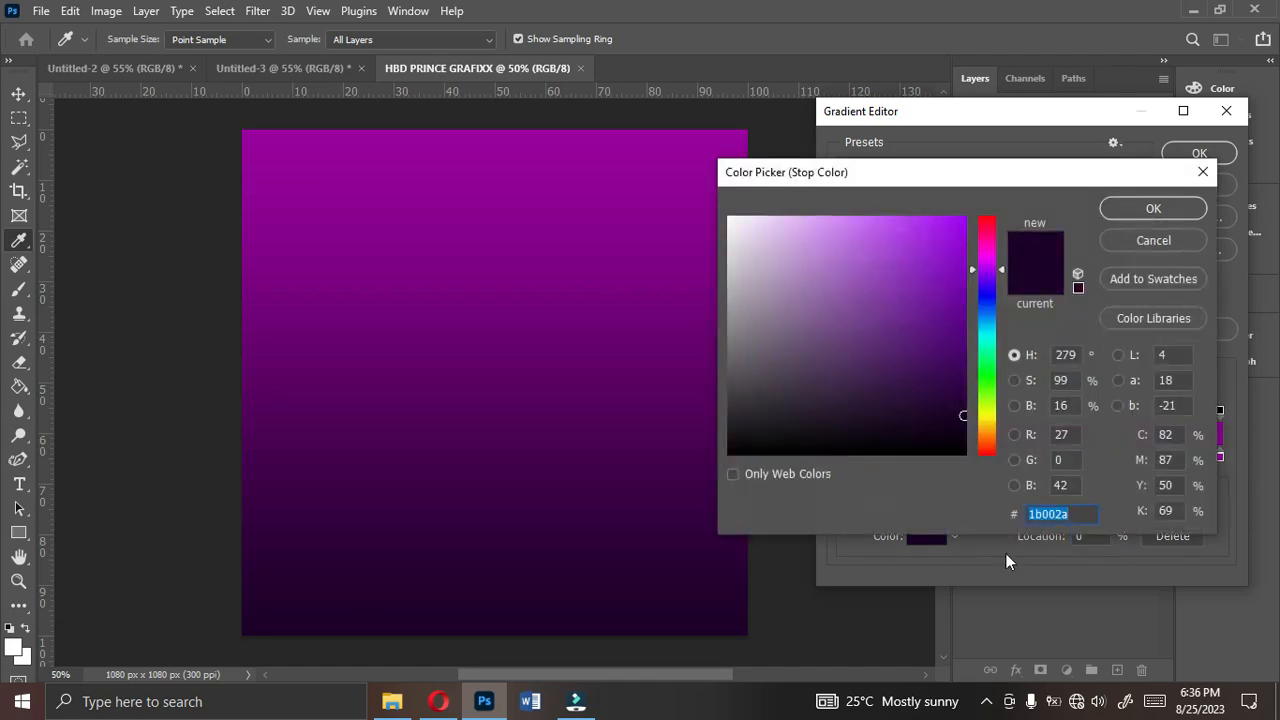
pyautogui.click(1079, 517)
pyautogui.click(1134, 213)
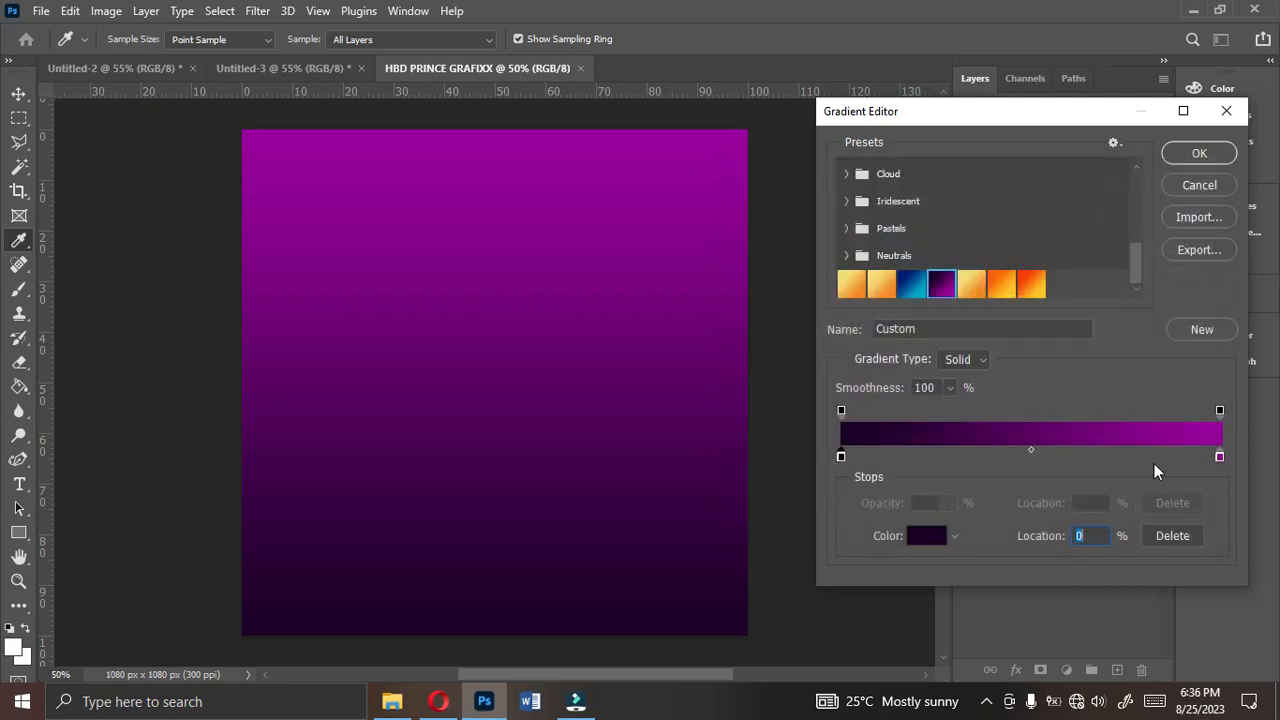
pyautogui.click(1220, 456)
pyautogui.doubleClick(1220, 456)
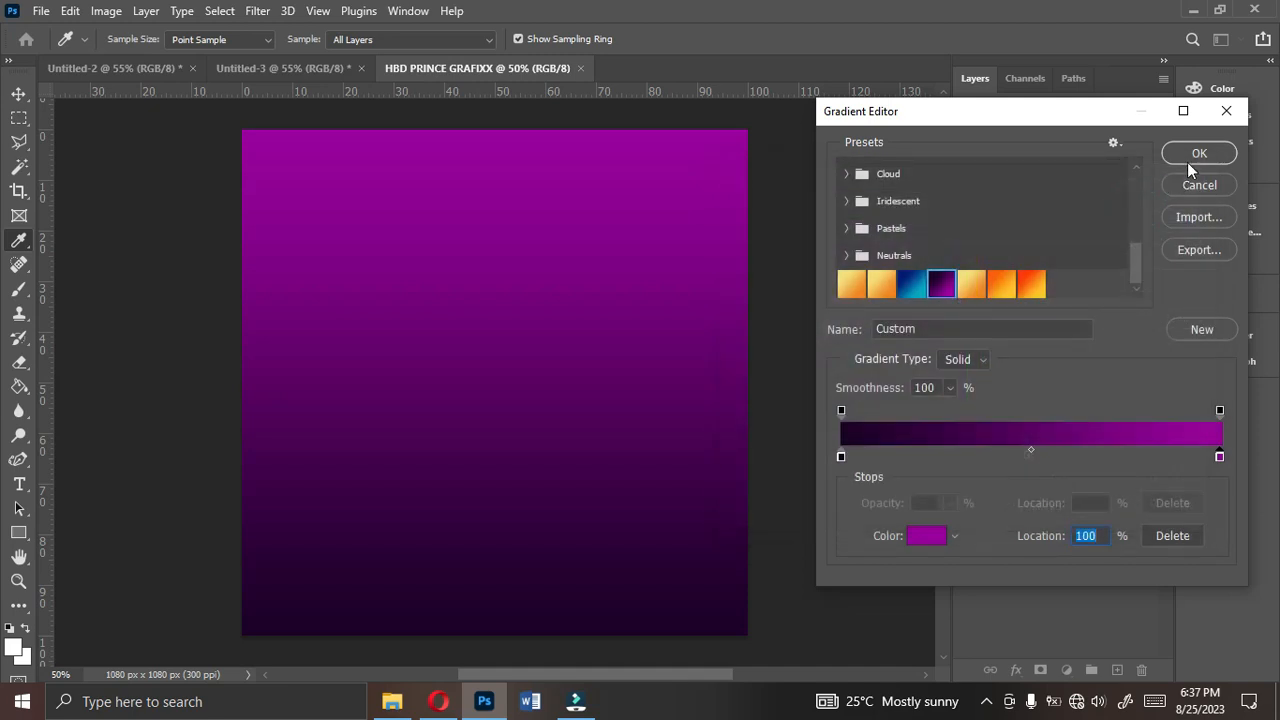
pyautogui.click(1199, 154)
# - Save the purple gradient as a new preset and delete that duplicate preset again
pyautogui.click(990, 220)
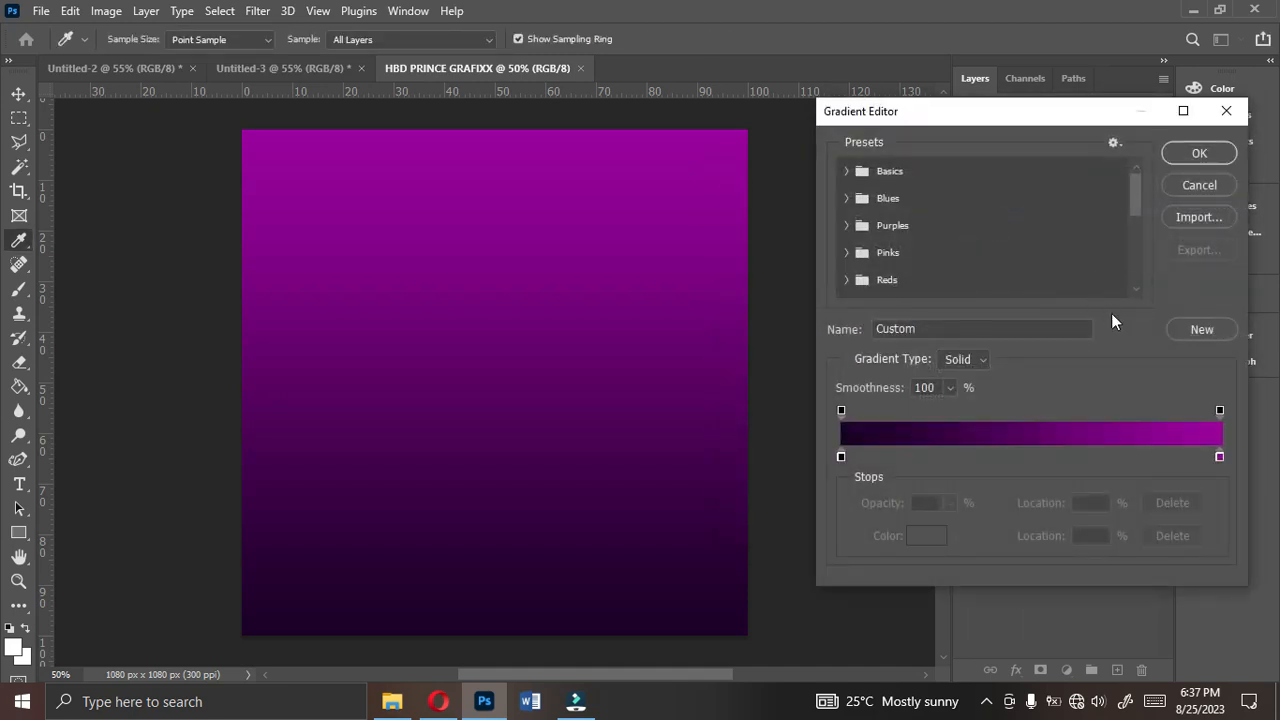
pyautogui.click(1203, 326)
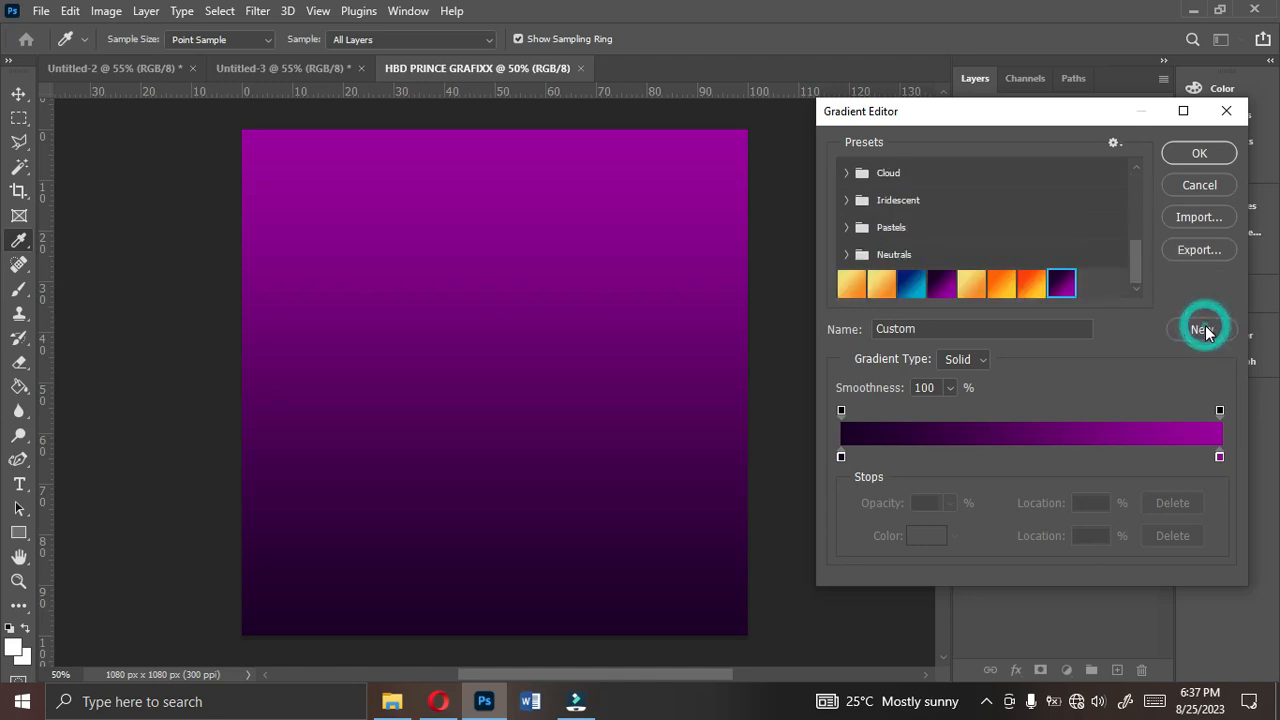
pyautogui.rightClick(1066, 289)
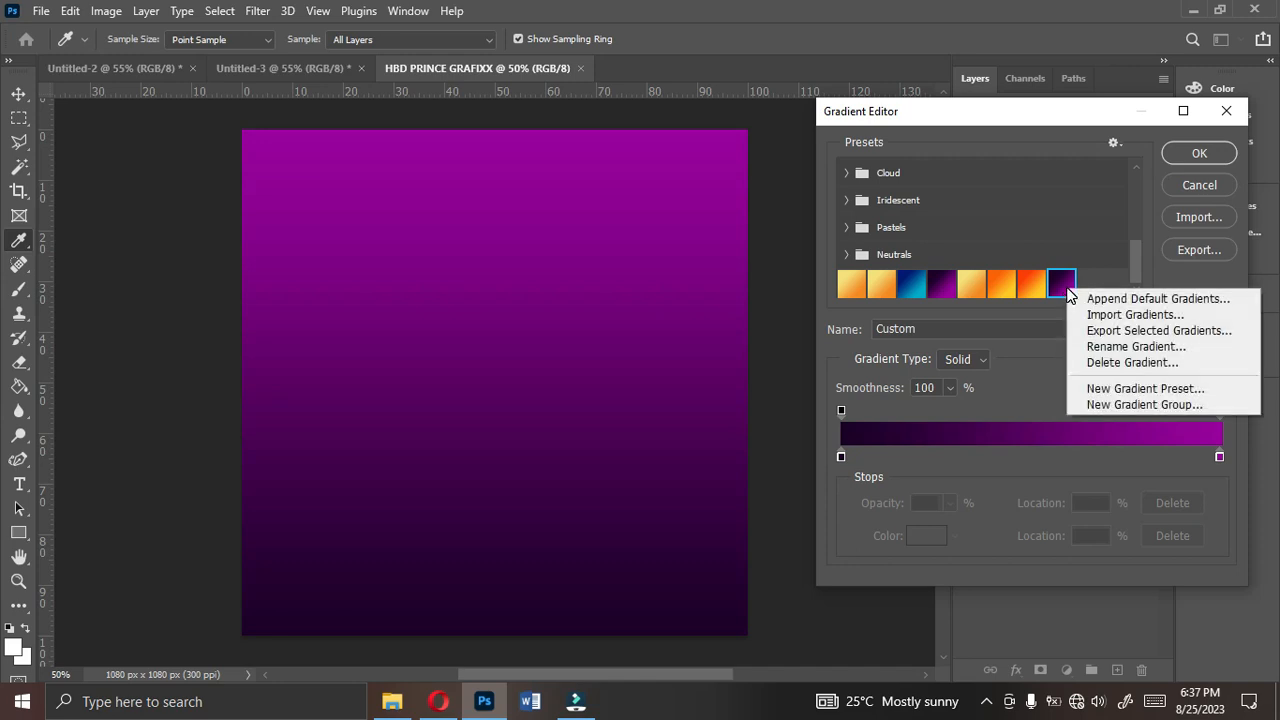
pyautogui.click(1107, 364)
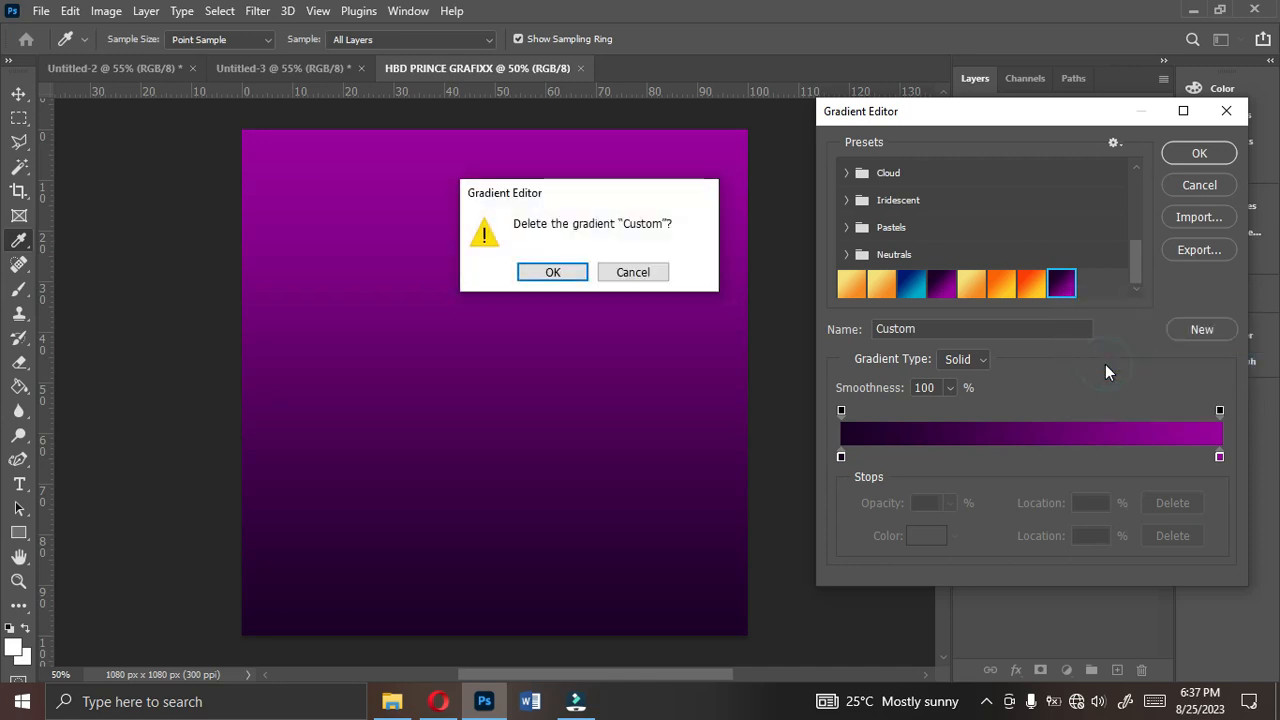
pyautogui.click(552, 272)
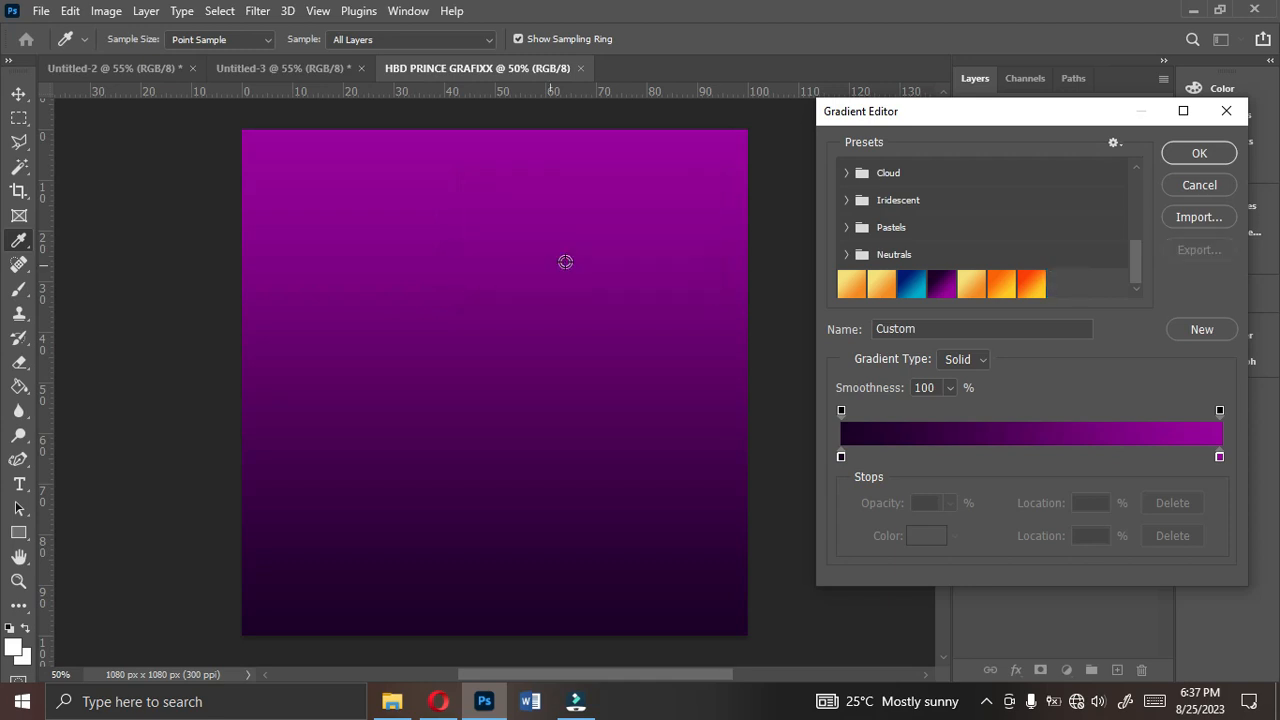
pyautogui.click(1199, 153)
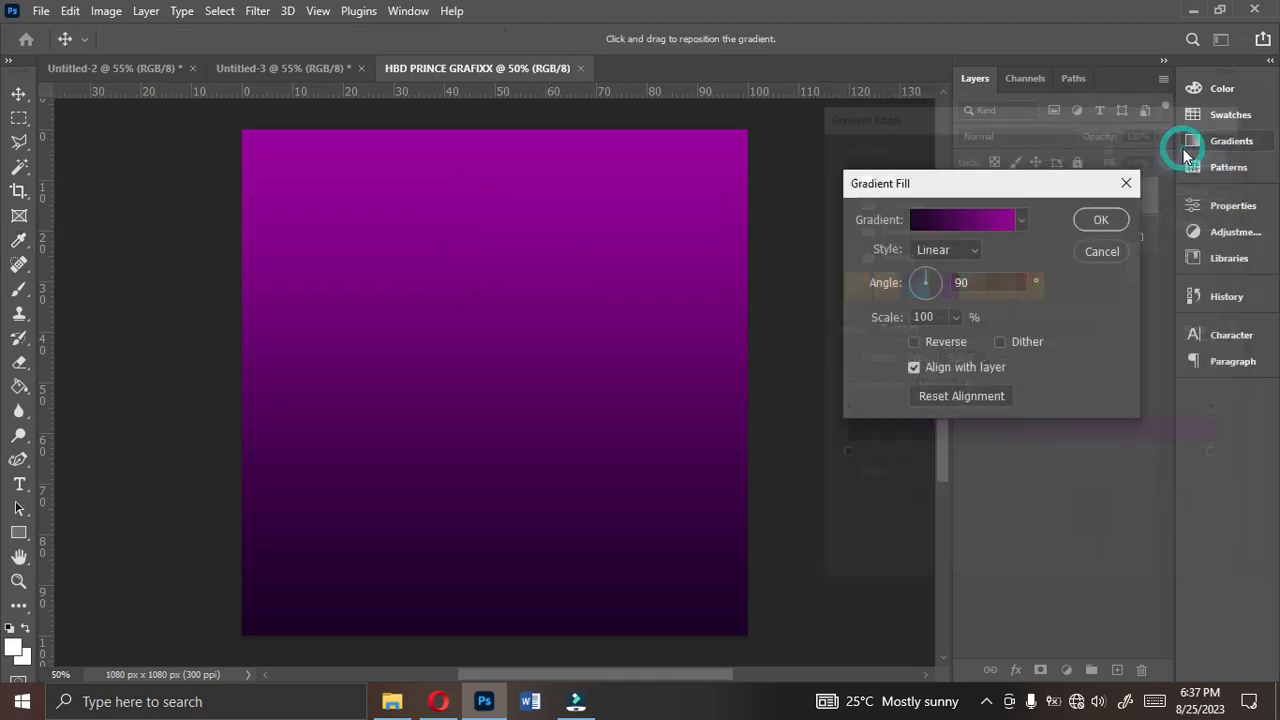
# - Apply the purple gradient fill with the Linear style at a 90° angle
pyautogui.click(941, 249)
pyautogui.click(941, 249)
pyautogui.click(941, 249)
pyautogui.click(941, 249)
pyautogui.click(941, 250)
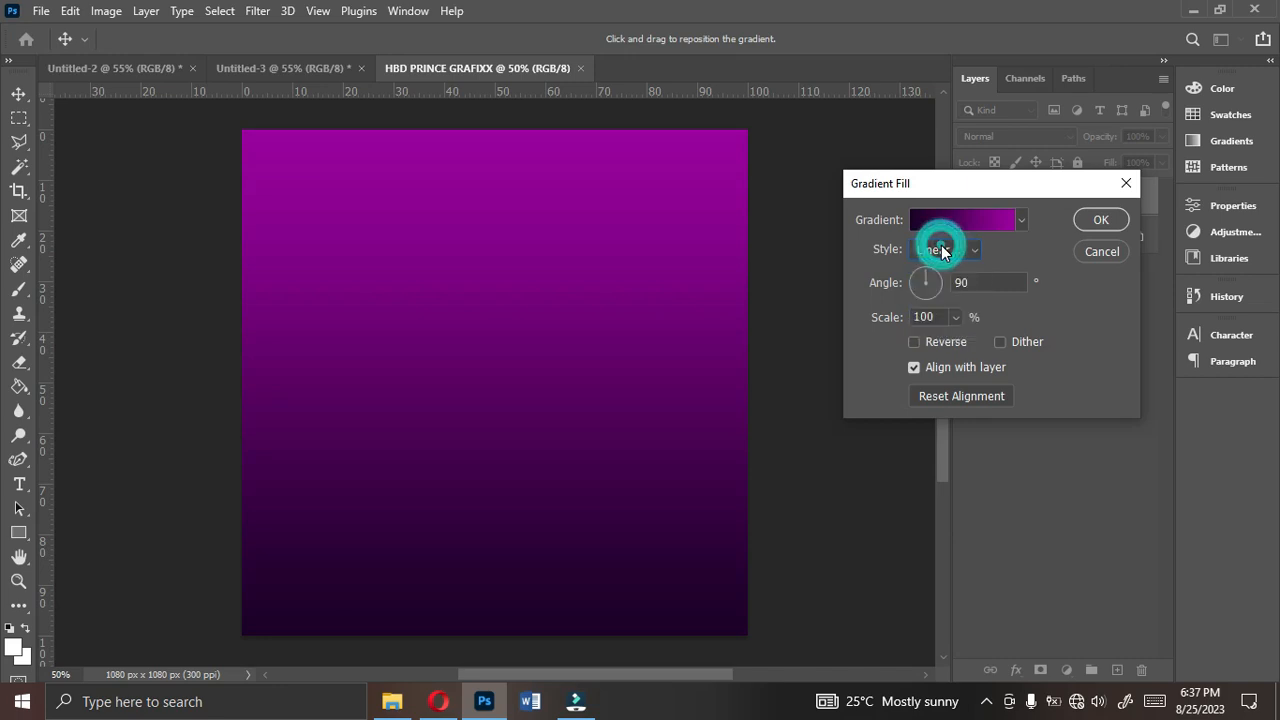
pyautogui.click(986, 284)
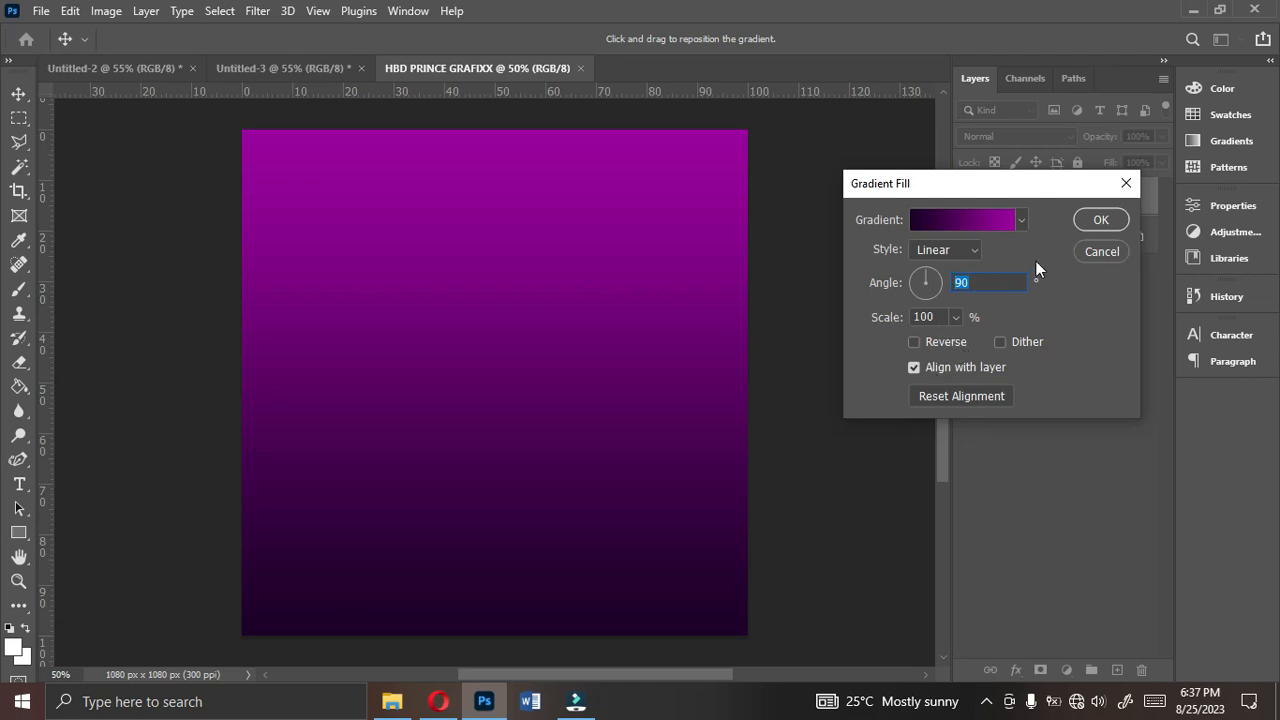
pyautogui.click(1099, 229)
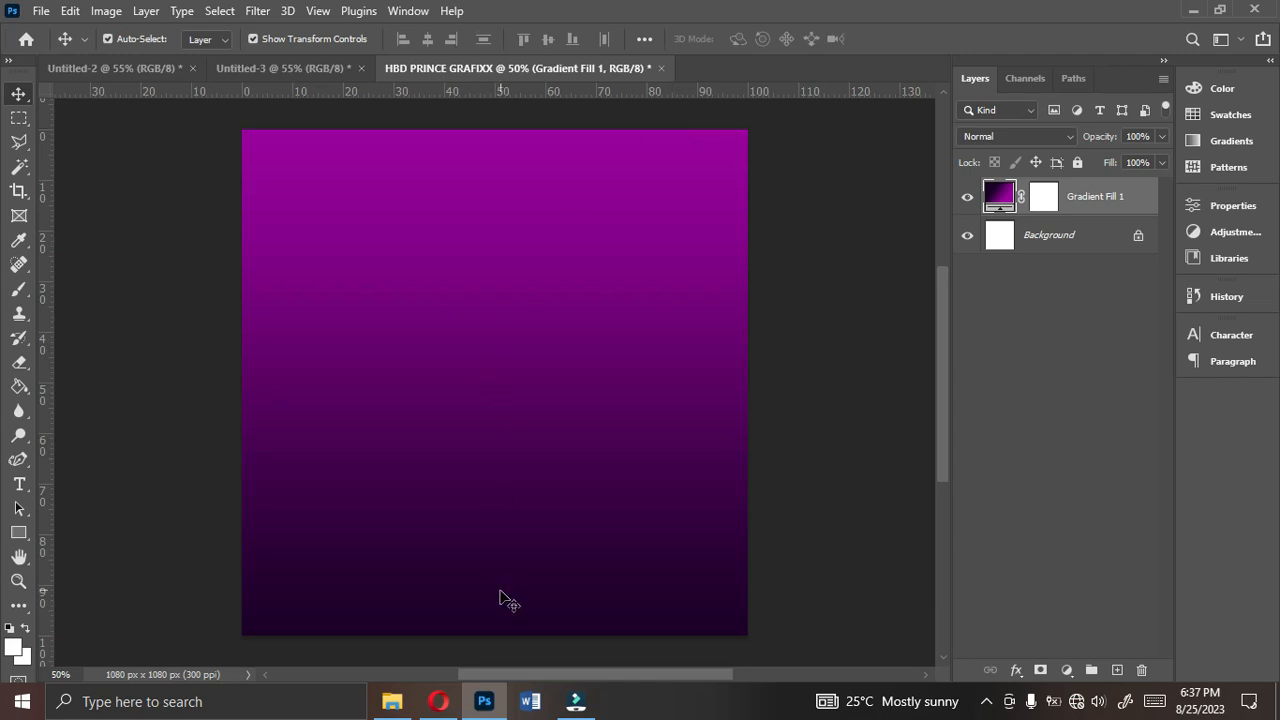
# - Place the Pince Grafix photo from the Downloads folder into the flyer document and rasterize its layer
pyautogui.click(392, 703)
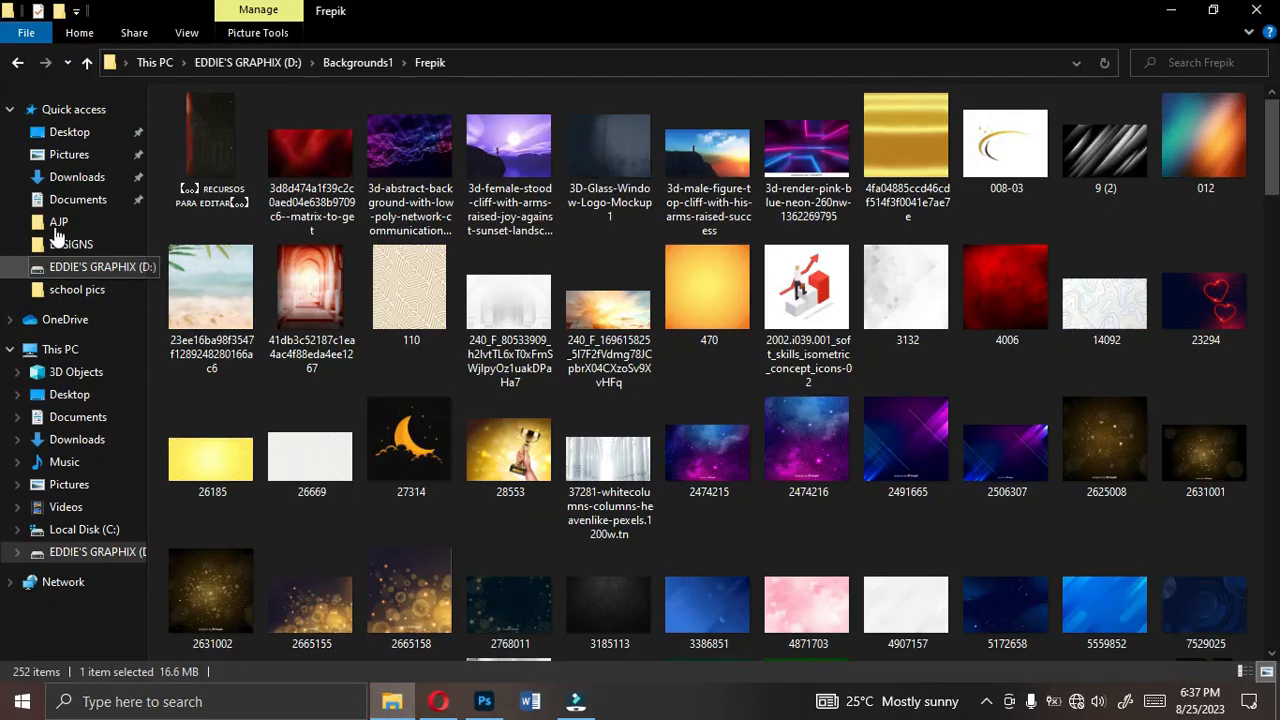
pyautogui.click(76, 177)
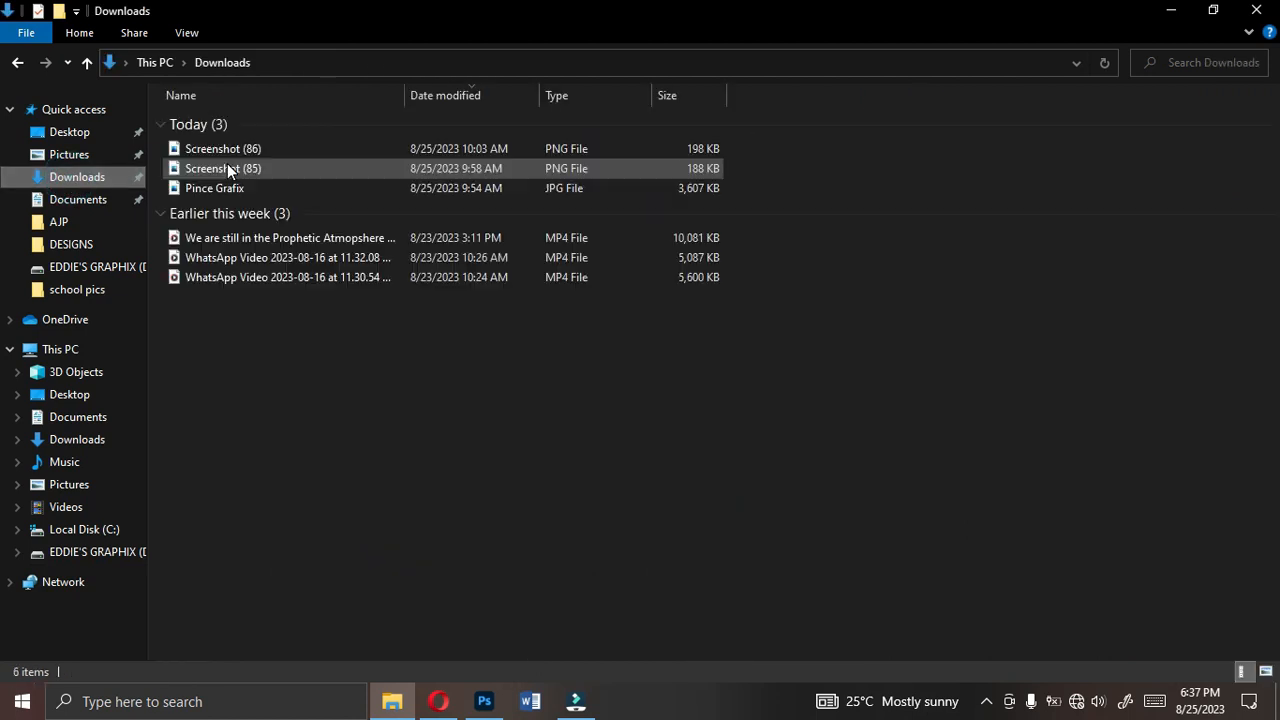
pyautogui.moveTo(213, 188); pyautogui.dragTo(517, 503)
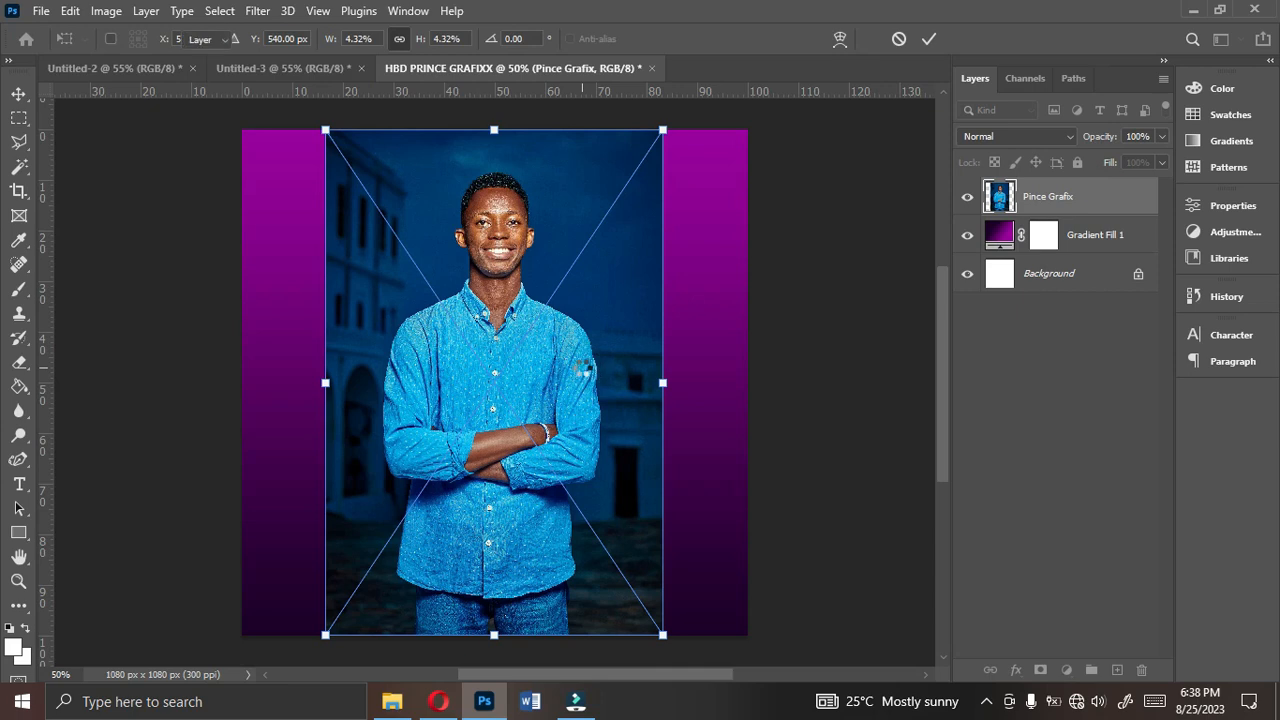
pyautogui.rightClick(1071, 199)
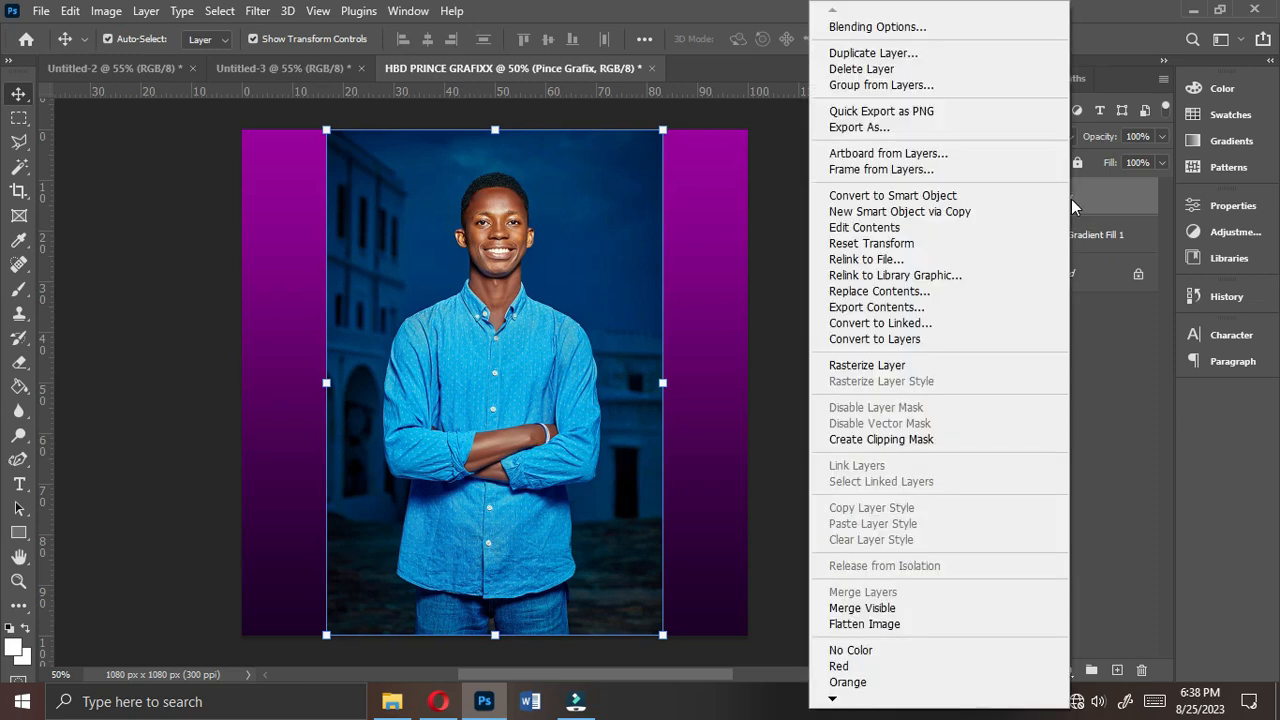
pyautogui.click(888, 365)
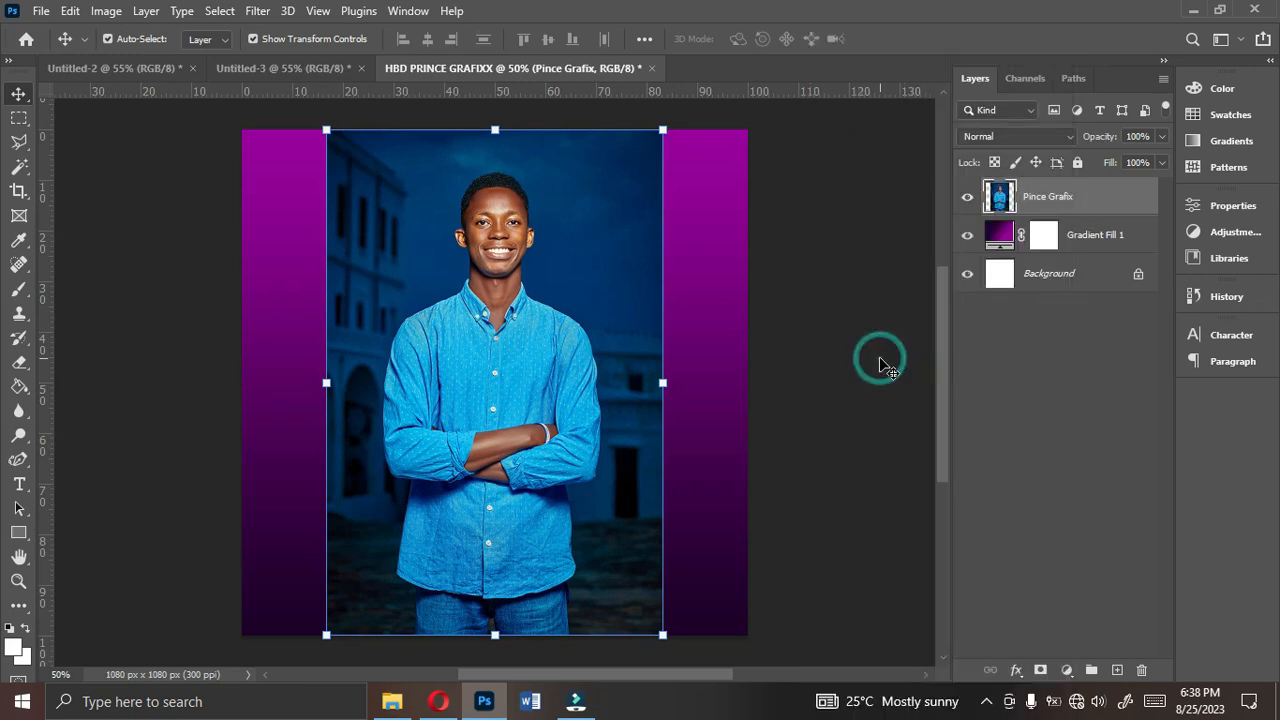
# - Remove the background of the portrait photo with the Remove Background quick action
pyautogui.click(1195, 206)
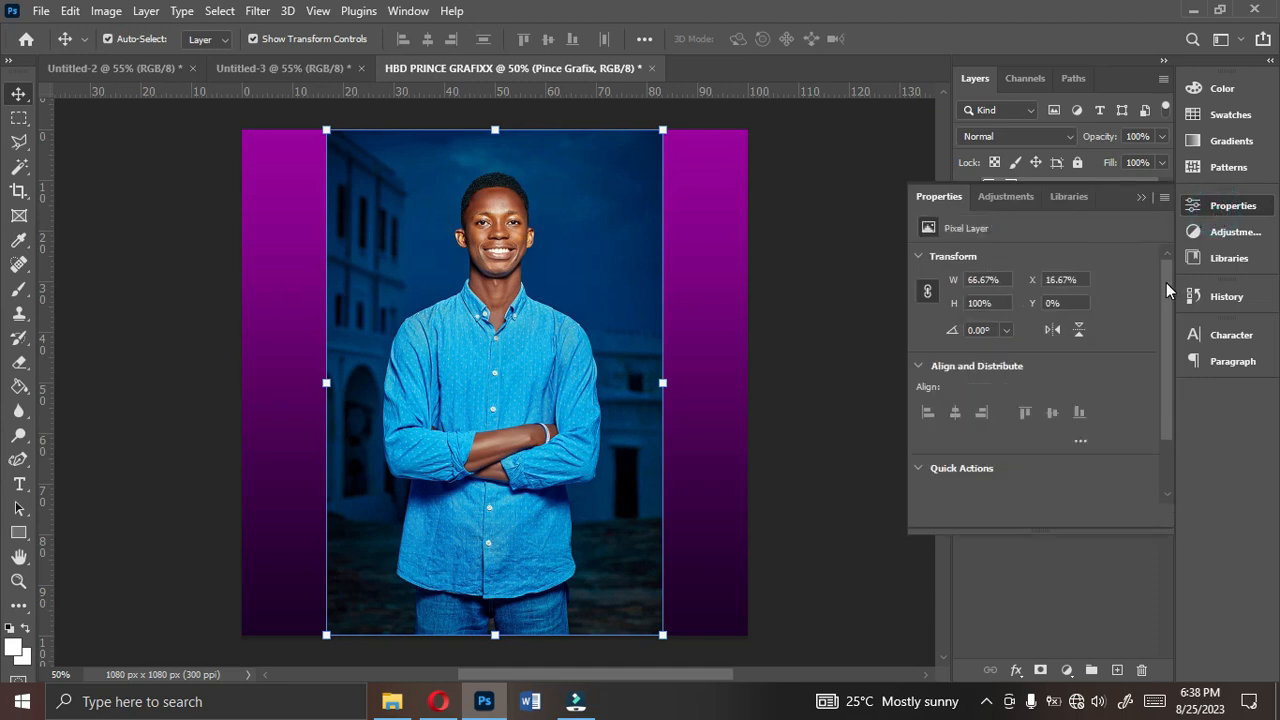
pyautogui.moveTo(1166, 282); pyautogui.dragTo(1167, 399)
pyautogui.click(1013, 424)
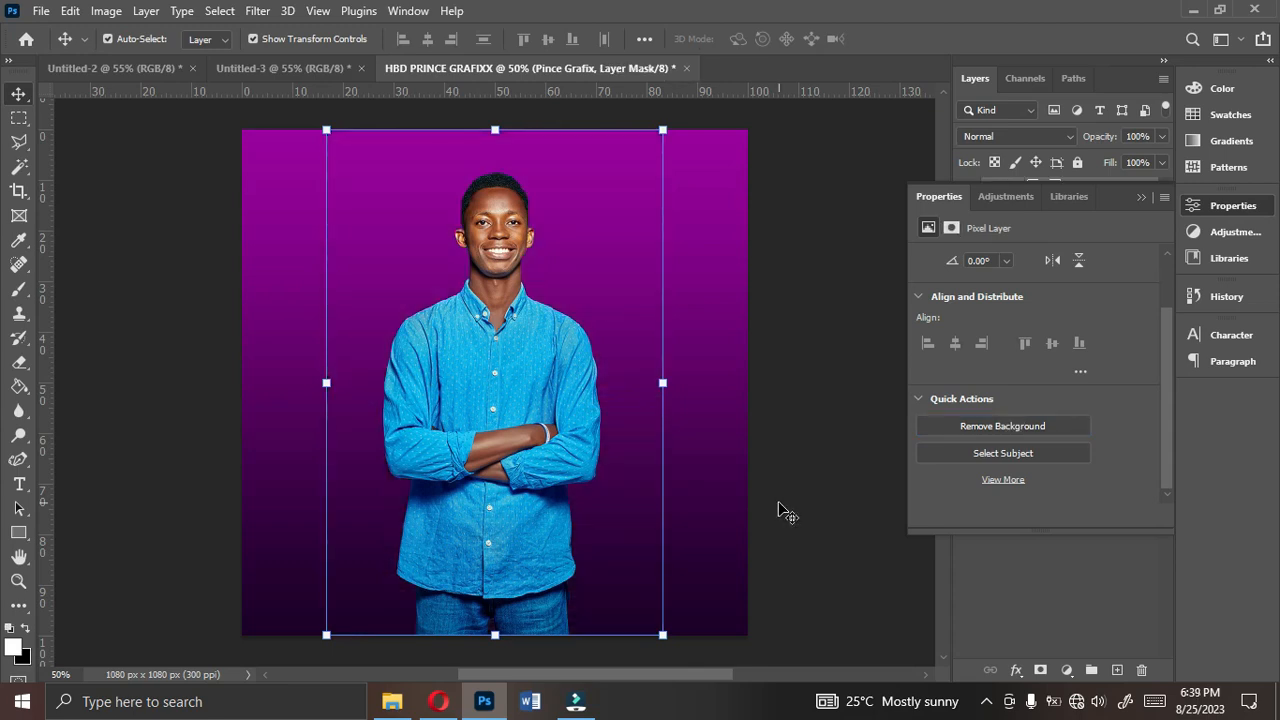
pyautogui.click(1138, 198)
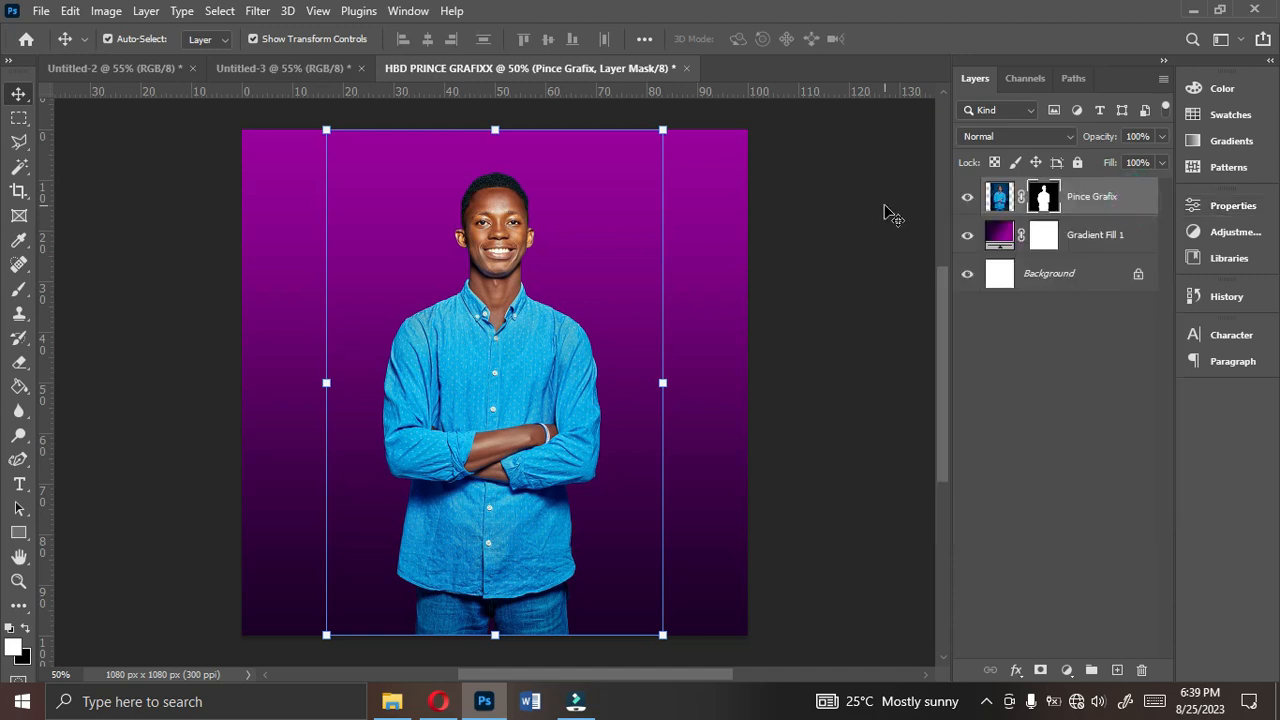
# - Convert the cut-out portrait layer to a smart object for smart filters
pyautogui.click(258, 11)
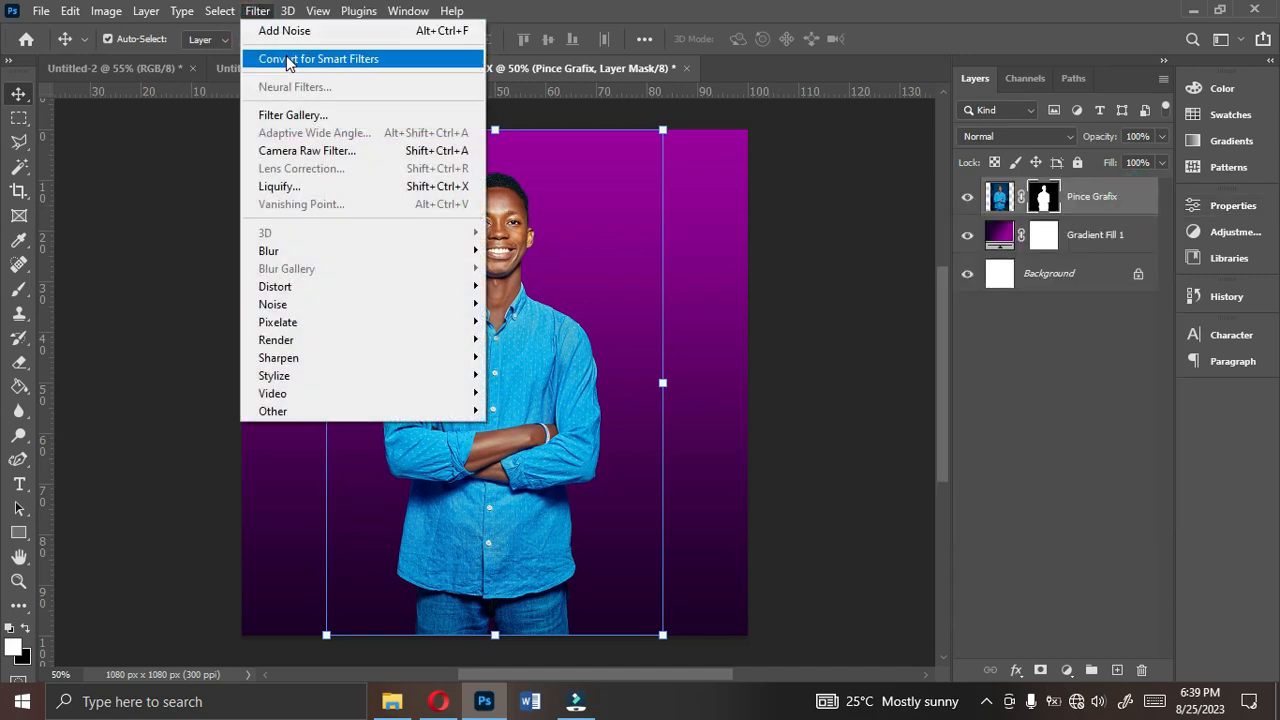
pyautogui.click(340, 62)
pyautogui.click(622, 272)
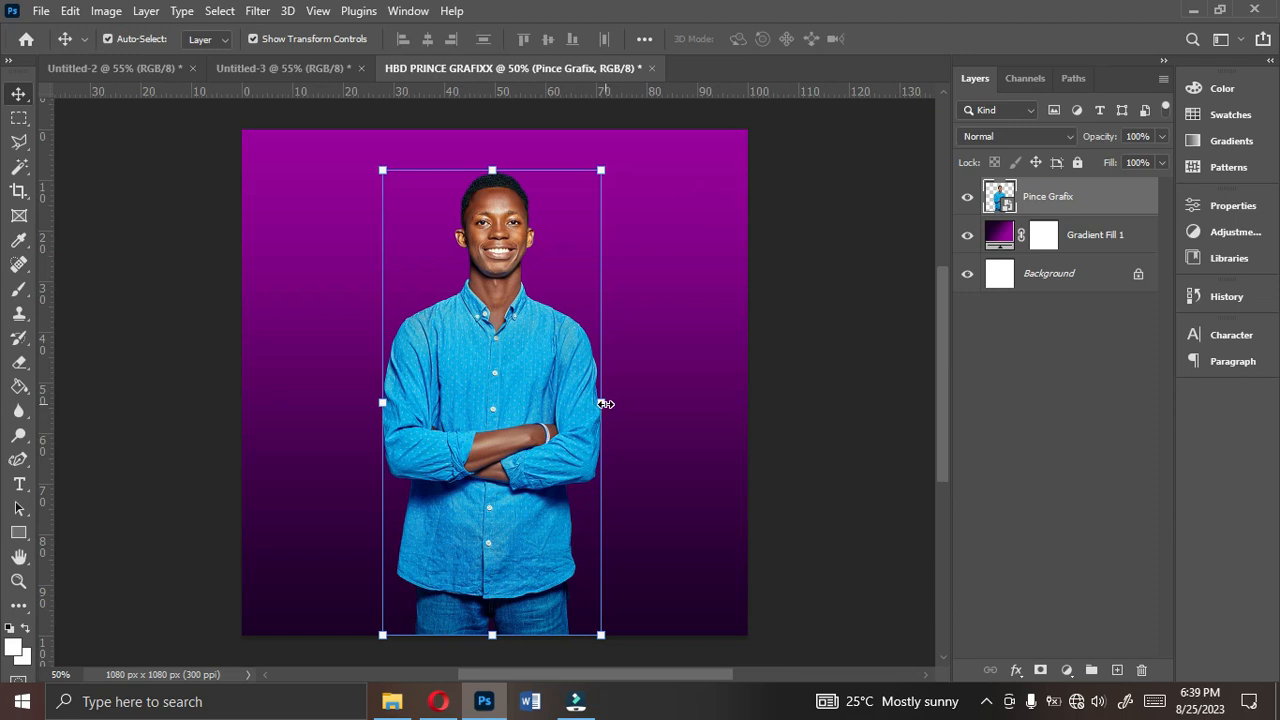
# - Scale the portrait proportionally to about 188% and position it on the right side of the flyer
pyautogui.moveTo(608, 403); pyautogui.dragTo(718, 397)
pyautogui.moveTo(638, 387); pyautogui.dragTo(695, 554)
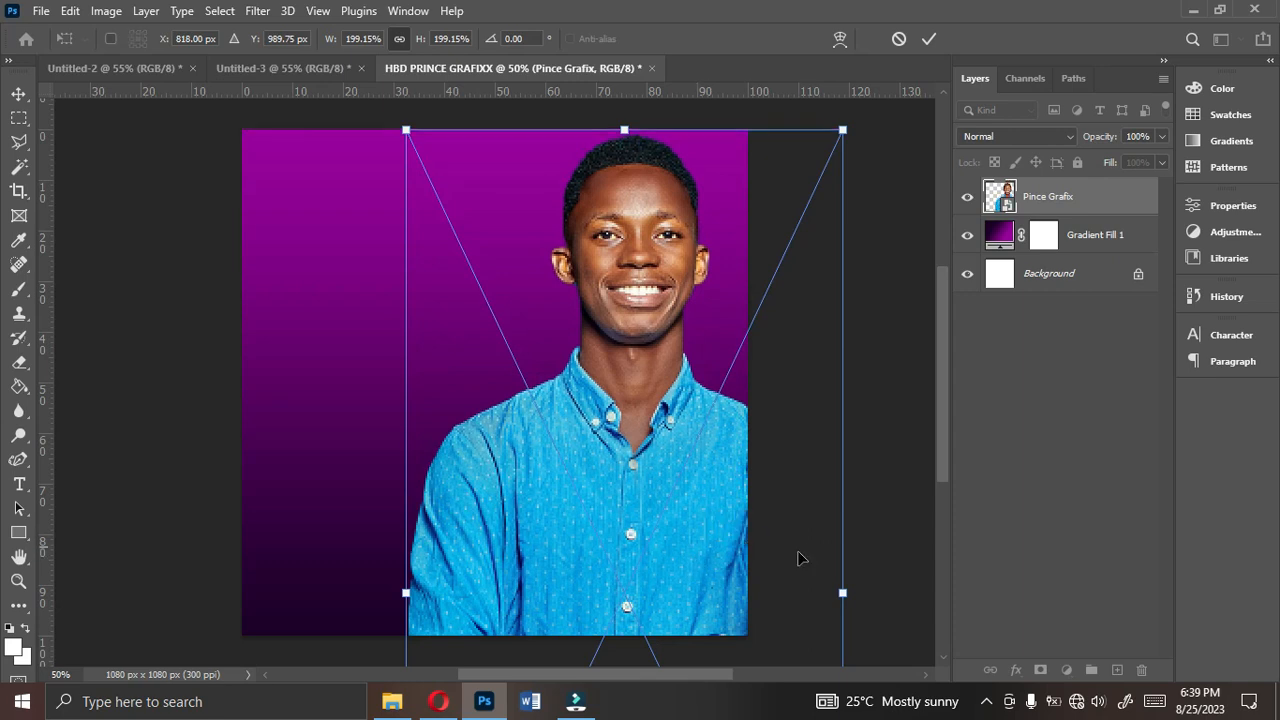
pyautogui.moveTo(843, 593); pyautogui.dragTo(822, 590)
pyautogui.moveTo(691, 526); pyautogui.dragTo(698, 519)
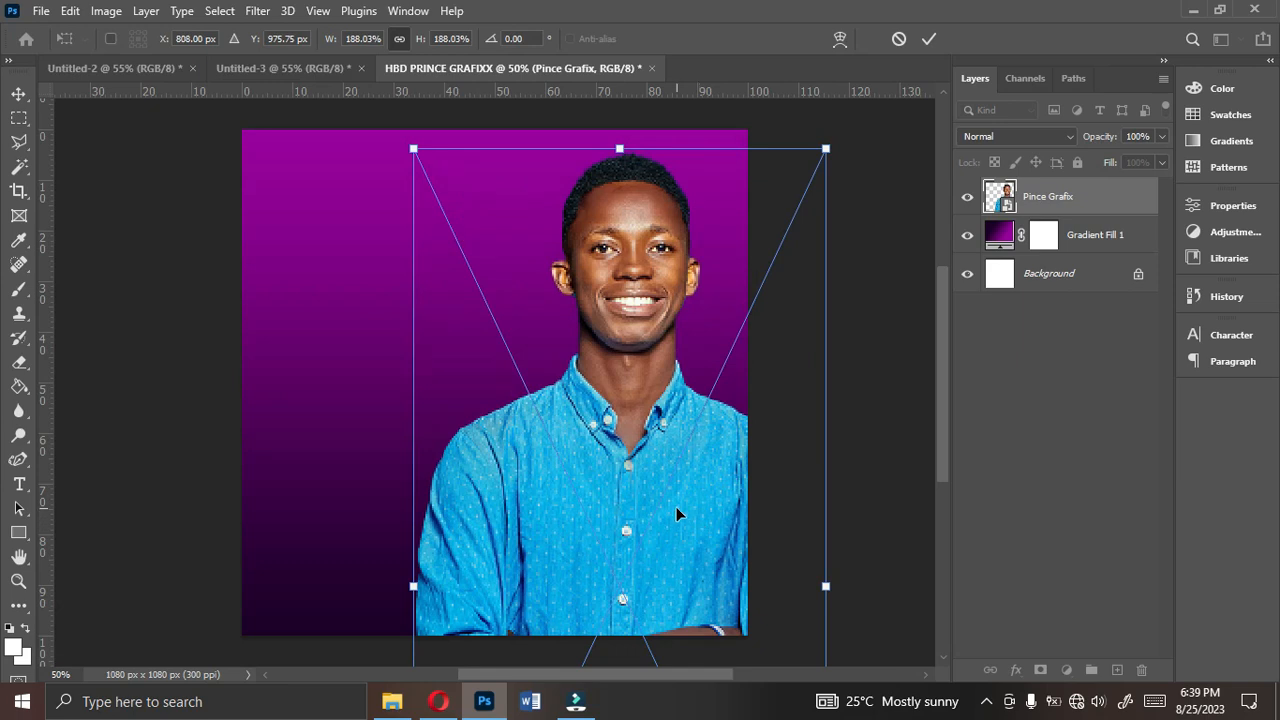
pyautogui.press('Return')
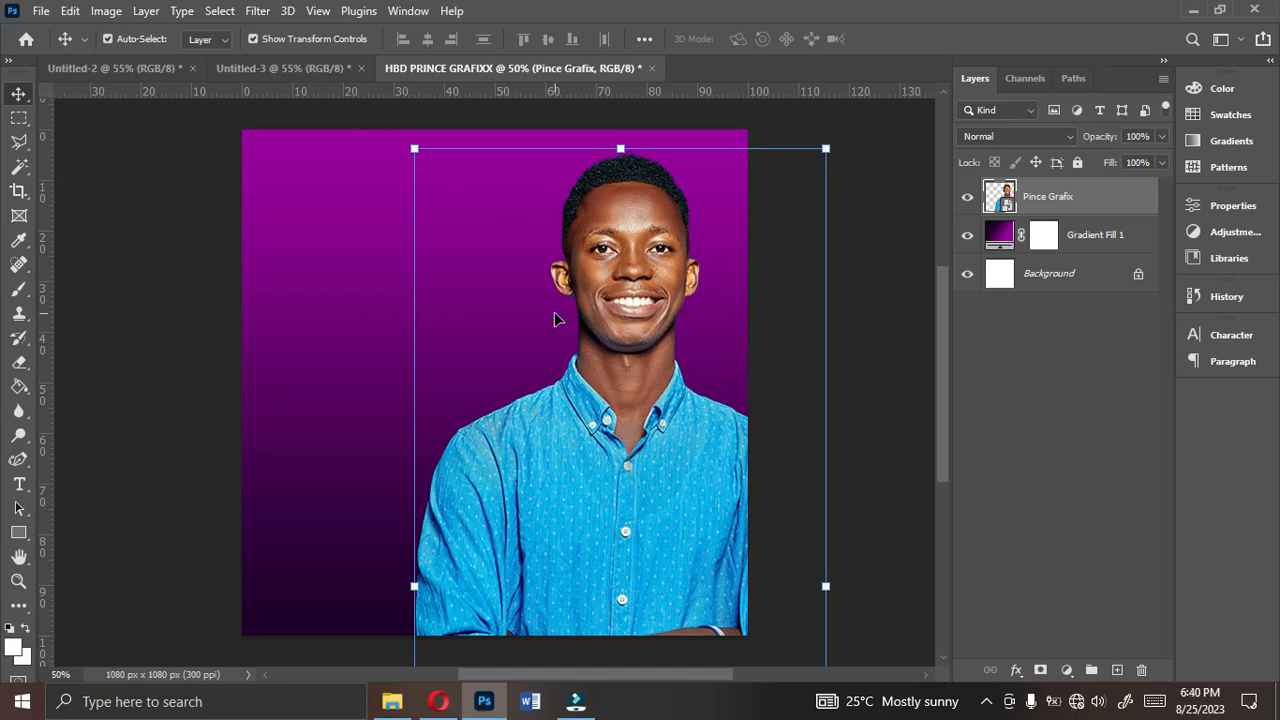
# - Apply the Camera Raw Filter to the portrait with the settings loaded from Colograde.xmp
pyautogui.click(257, 12)
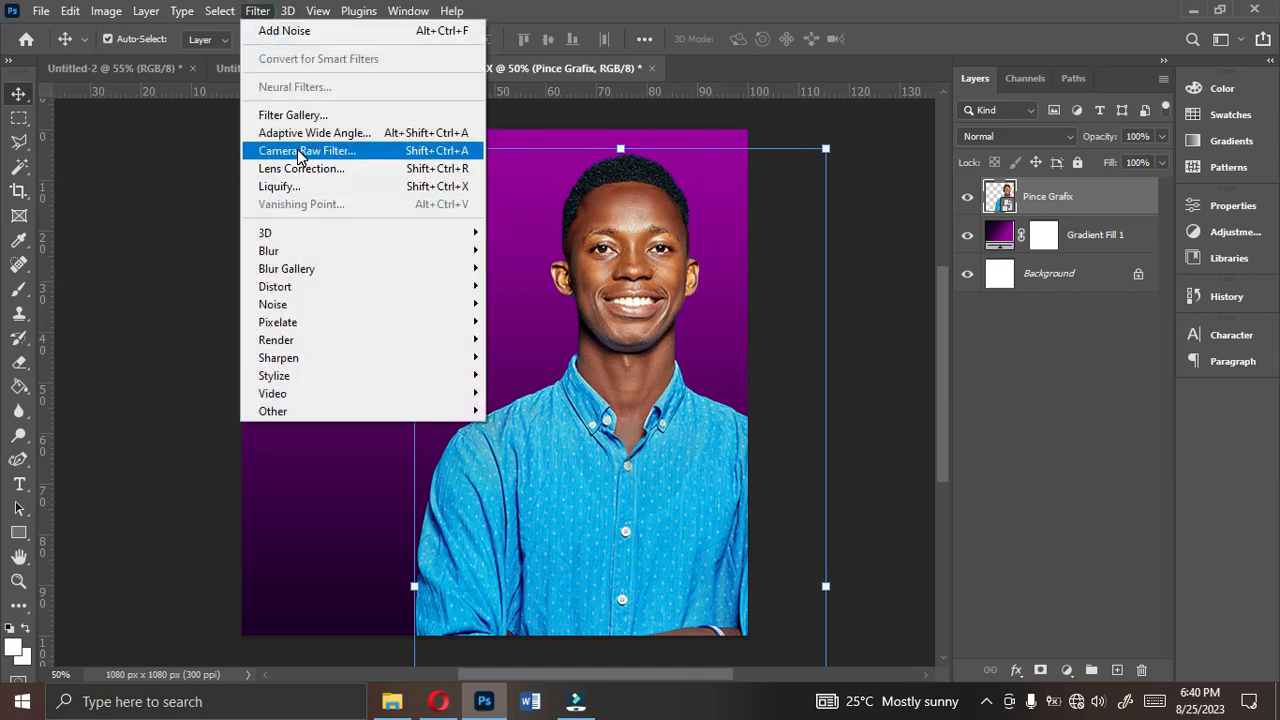
pyautogui.click(379, 152)
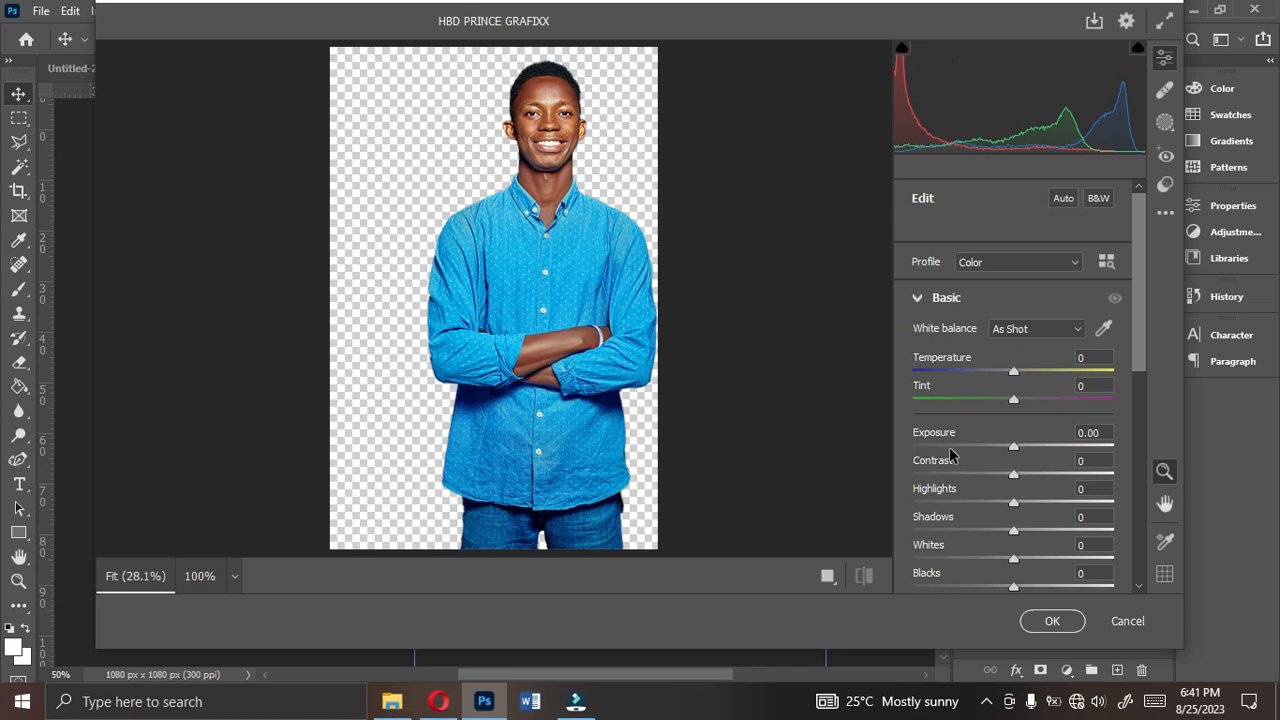
pyautogui.moveTo(1139, 360); pyautogui.dragTo(1139, 361)
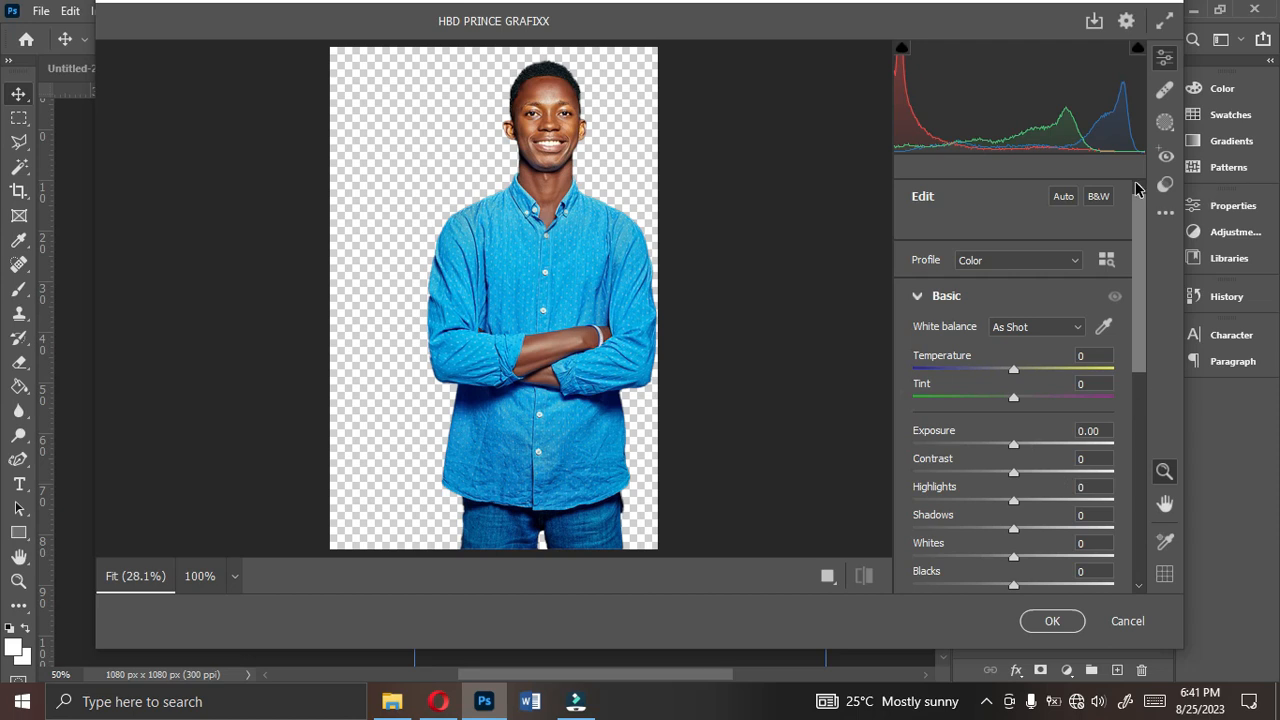
pyautogui.click(1167, 224)
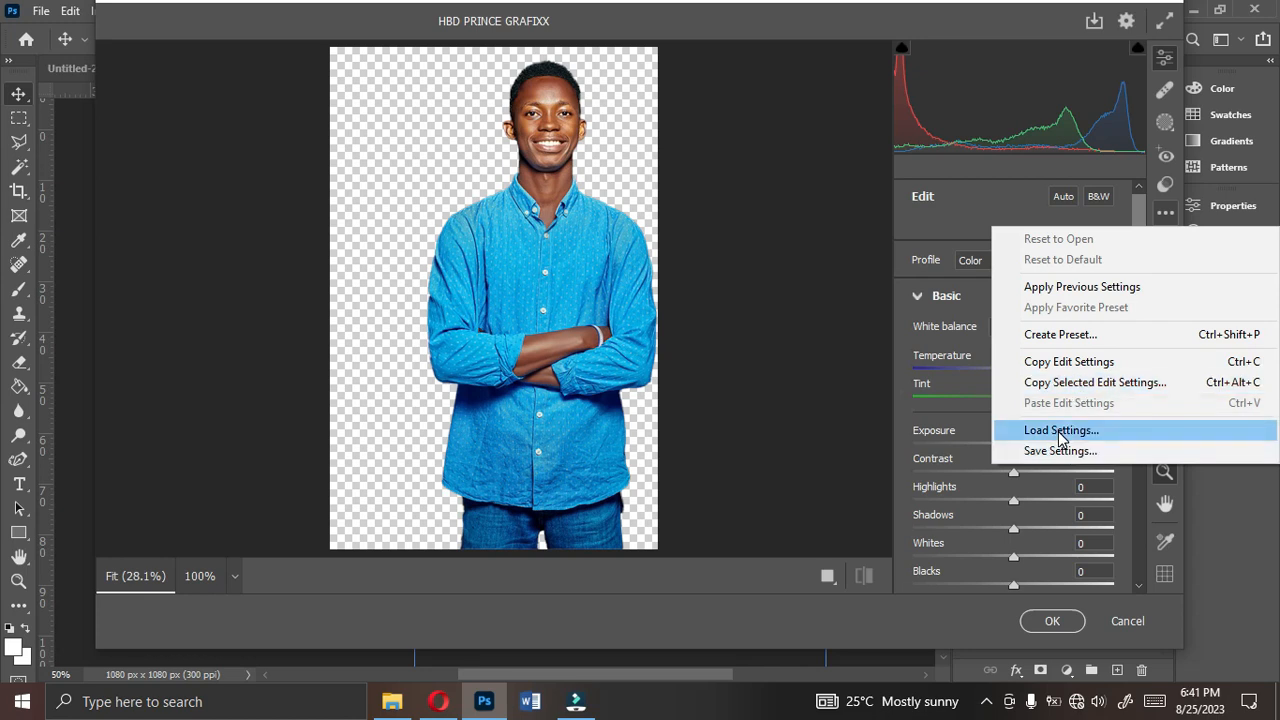
pyautogui.click(1061, 432)
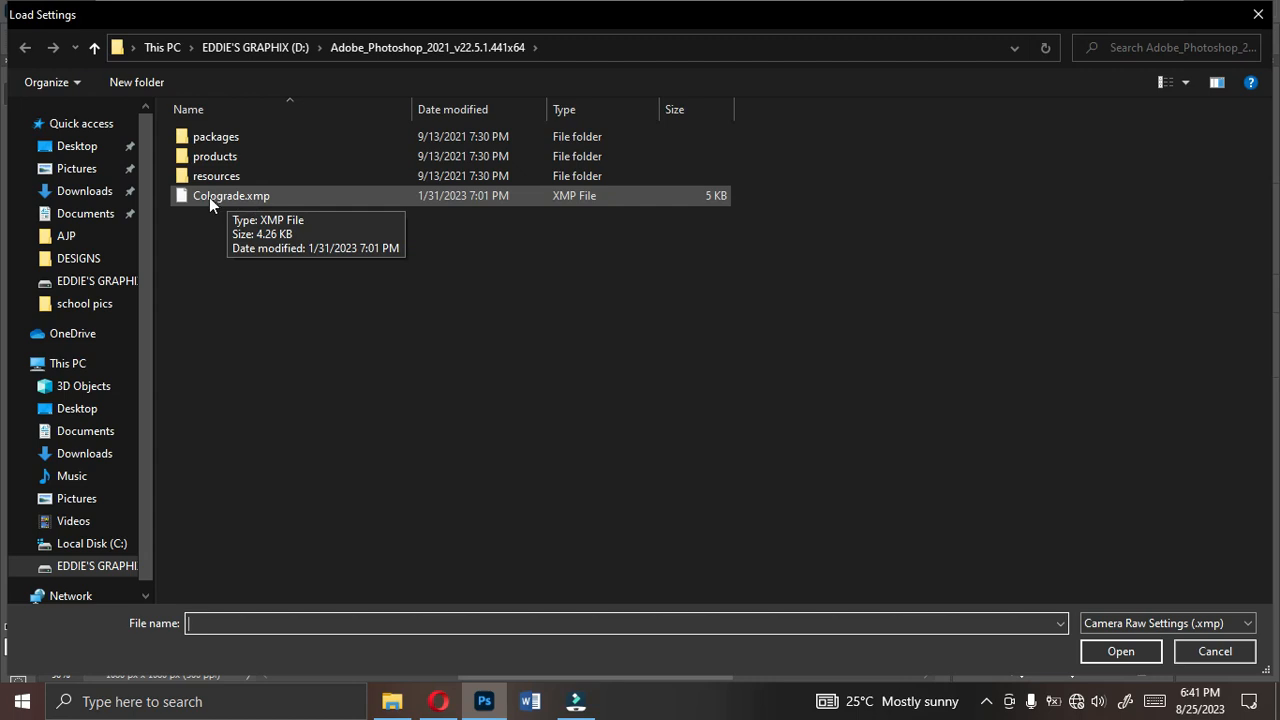
pyautogui.doubleClick(251, 197)
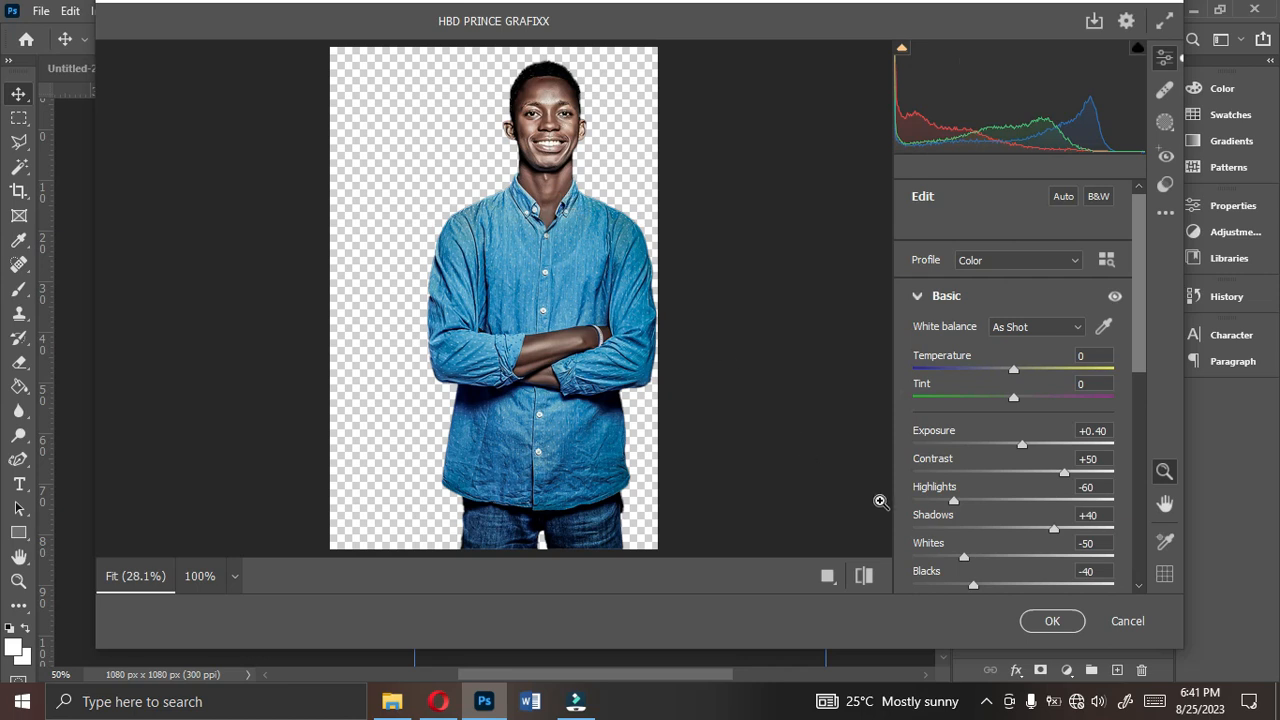
pyautogui.click(1046, 624)
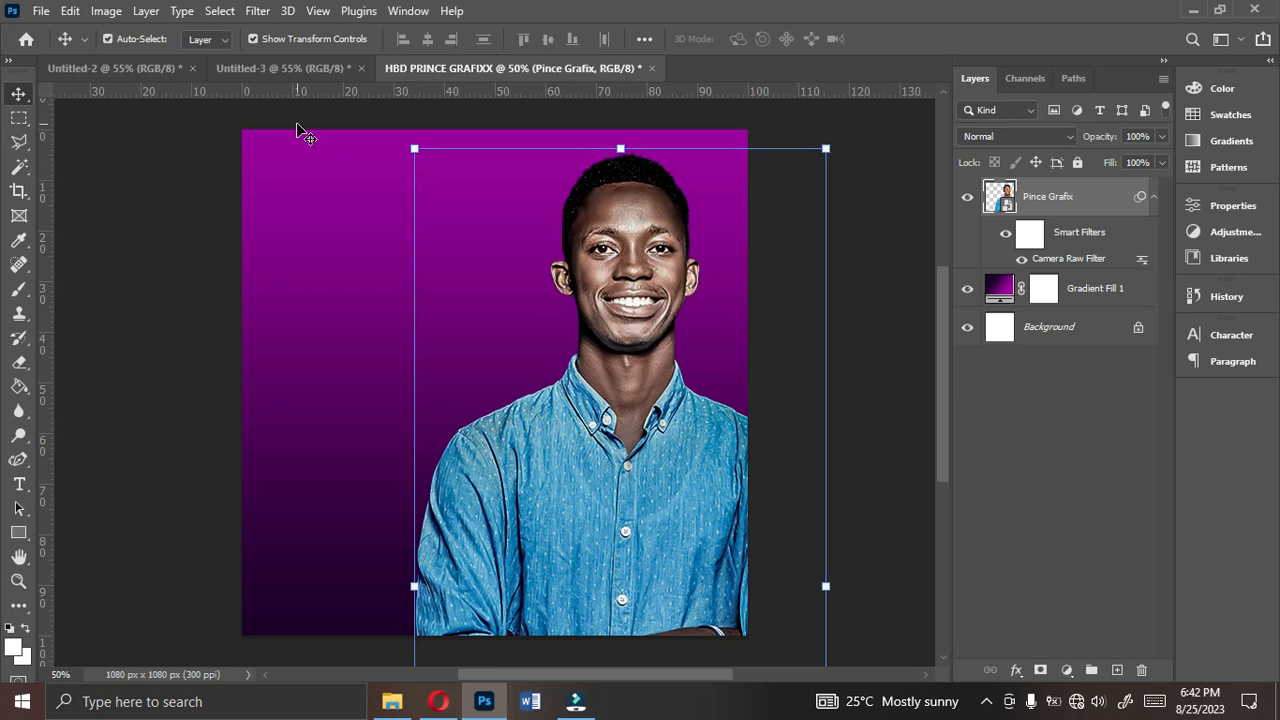
# - Enlarge the portrait to about 227% and shift it lower on the canvas, comparing it with the finished flyer in Untitled-2
pyautogui.click(244, 67)
pyautogui.click(144, 66)
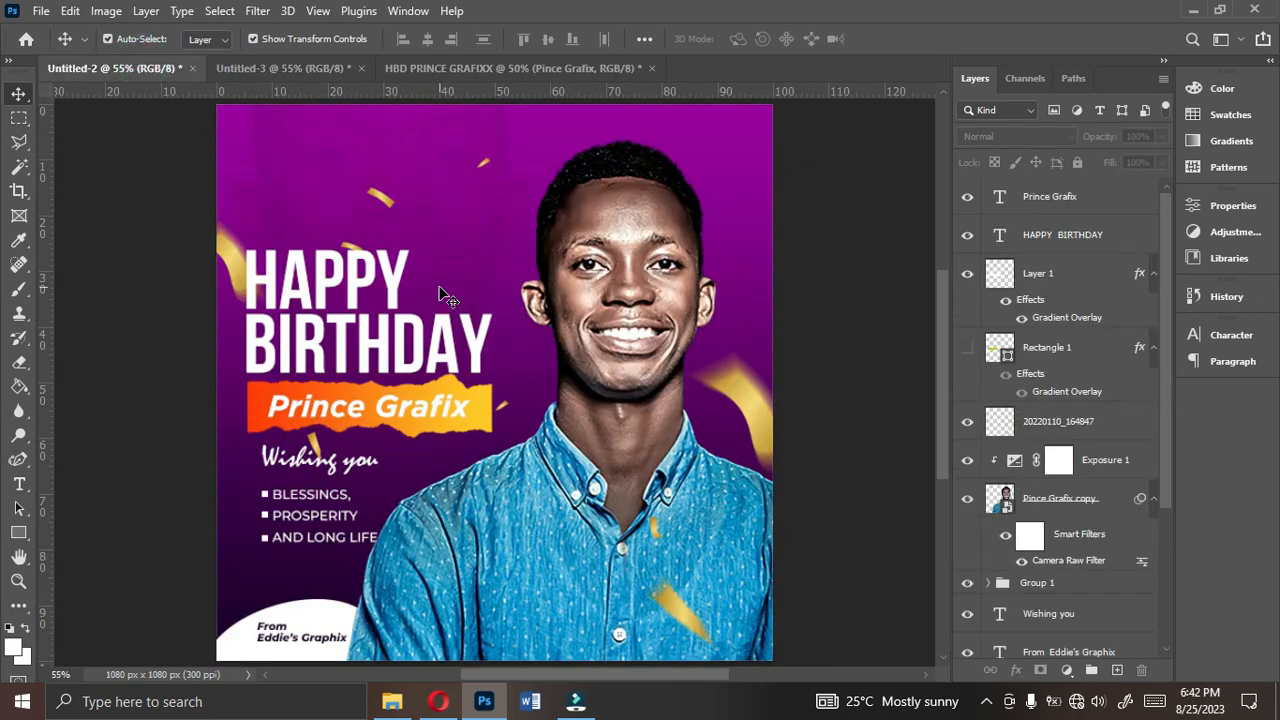
pyautogui.click(566, 67)
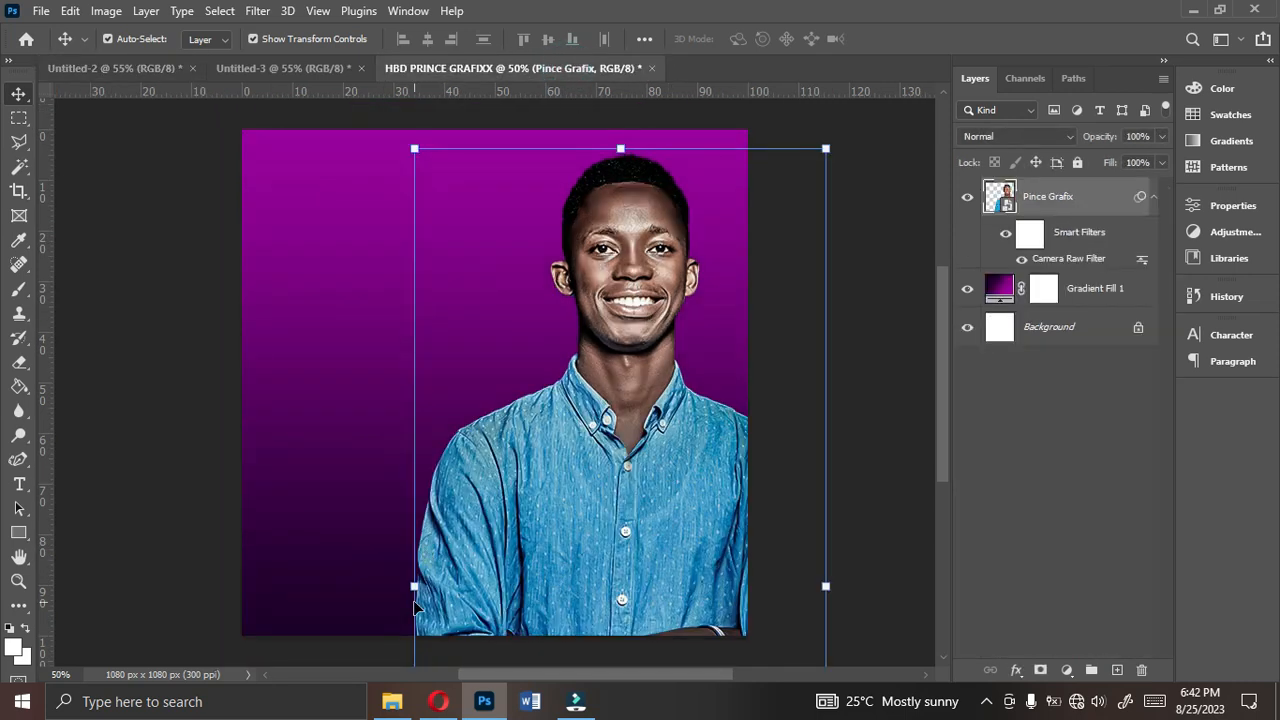
pyautogui.moveTo(413, 590); pyautogui.dragTo(364, 593)
pyautogui.moveTo(473, 548); pyautogui.dragTo(479, 603)
pyautogui.moveTo(367, 493); pyautogui.dragTo(325, 493)
pyautogui.moveTo(465, 487); pyautogui.dragTo(503, 537)
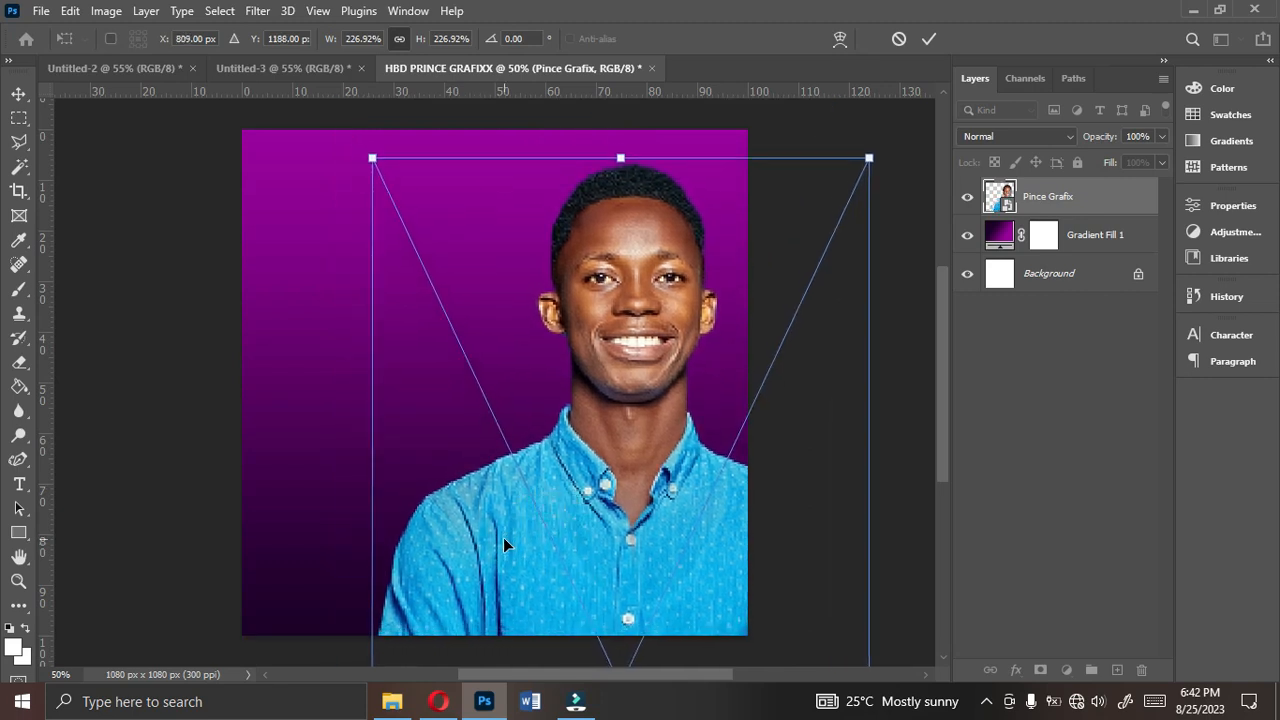
pyautogui.press('Return')
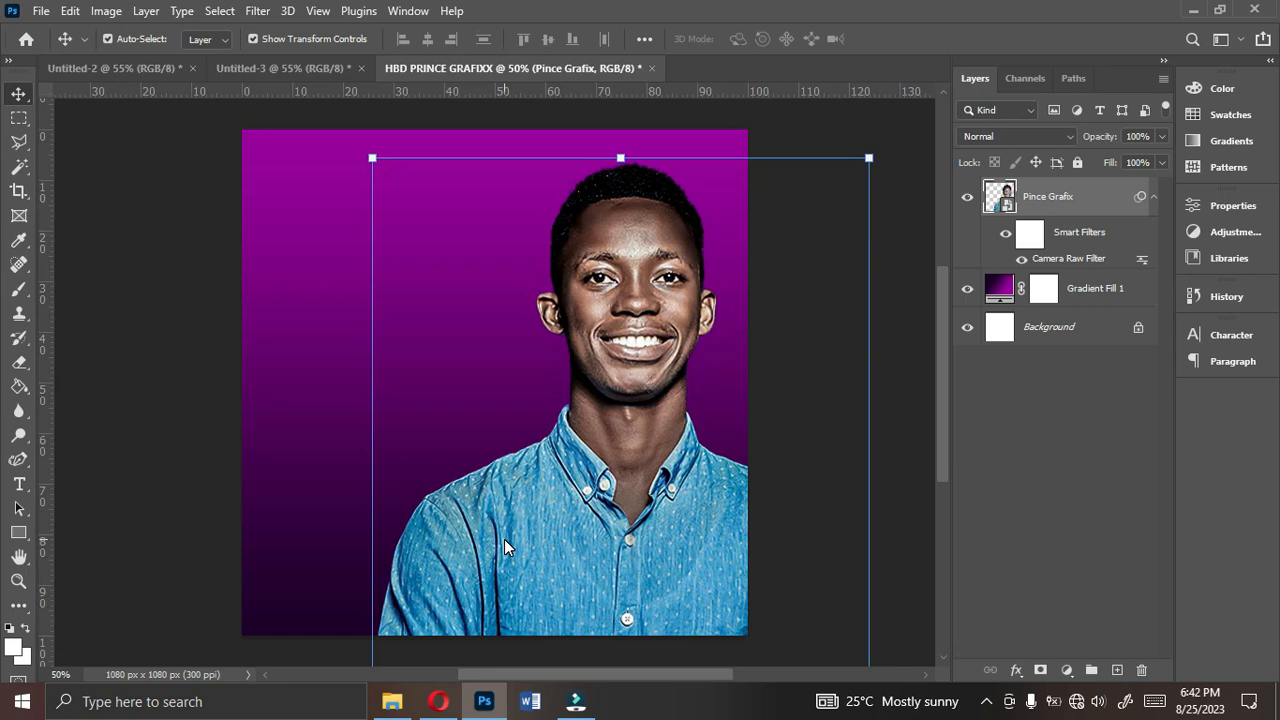
pyautogui.click(127, 68)
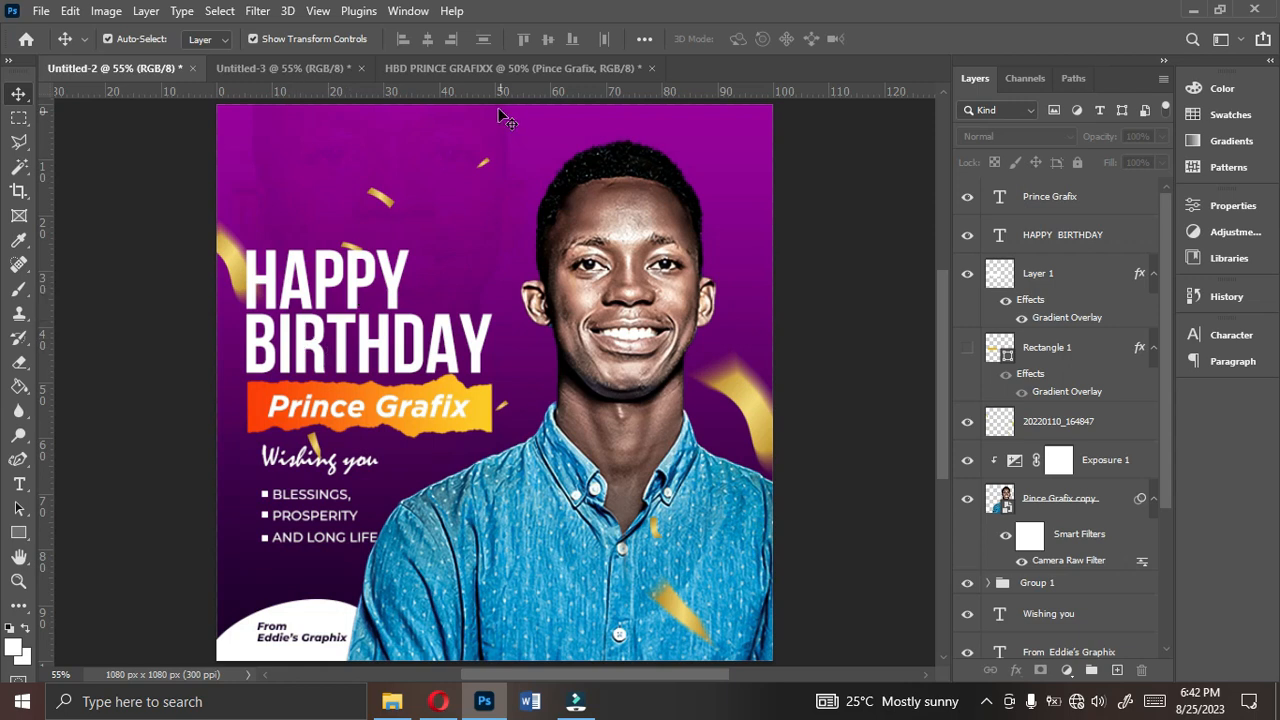
pyautogui.click(492, 70)
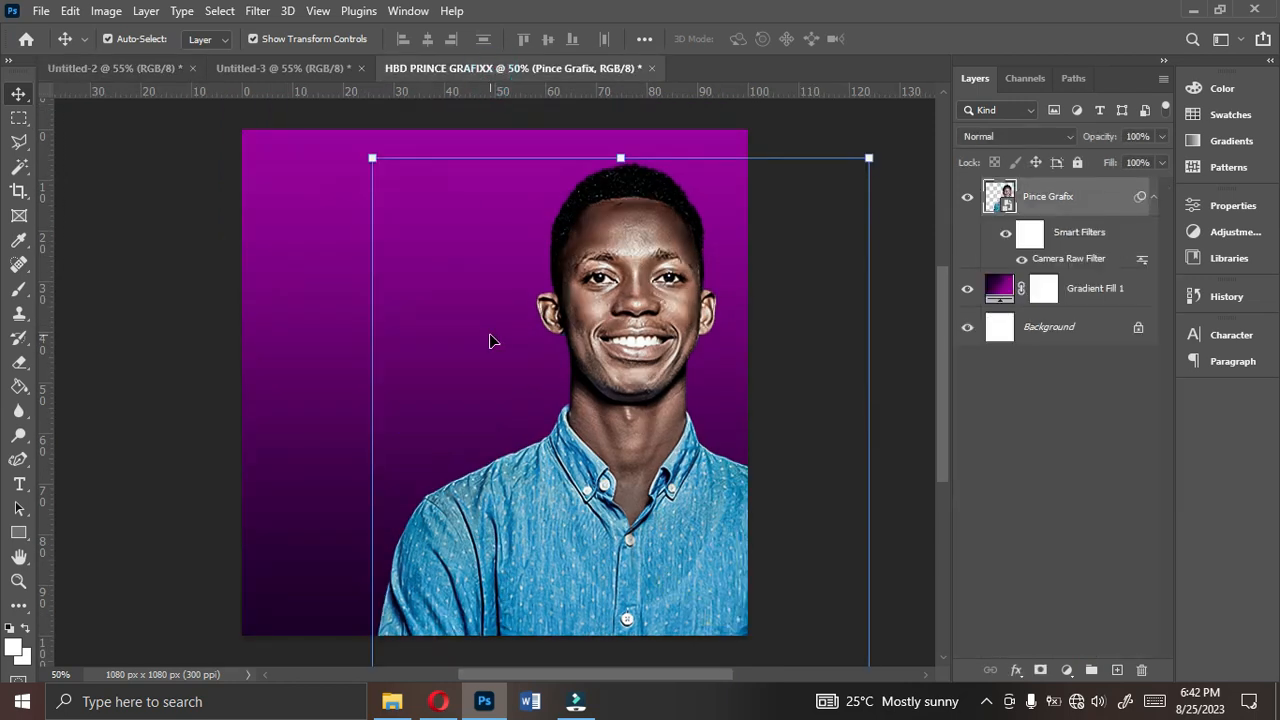
# - Choose the Horizontal Type tool and set its font to Bebas Neue Bold
pyautogui.click(19, 484)
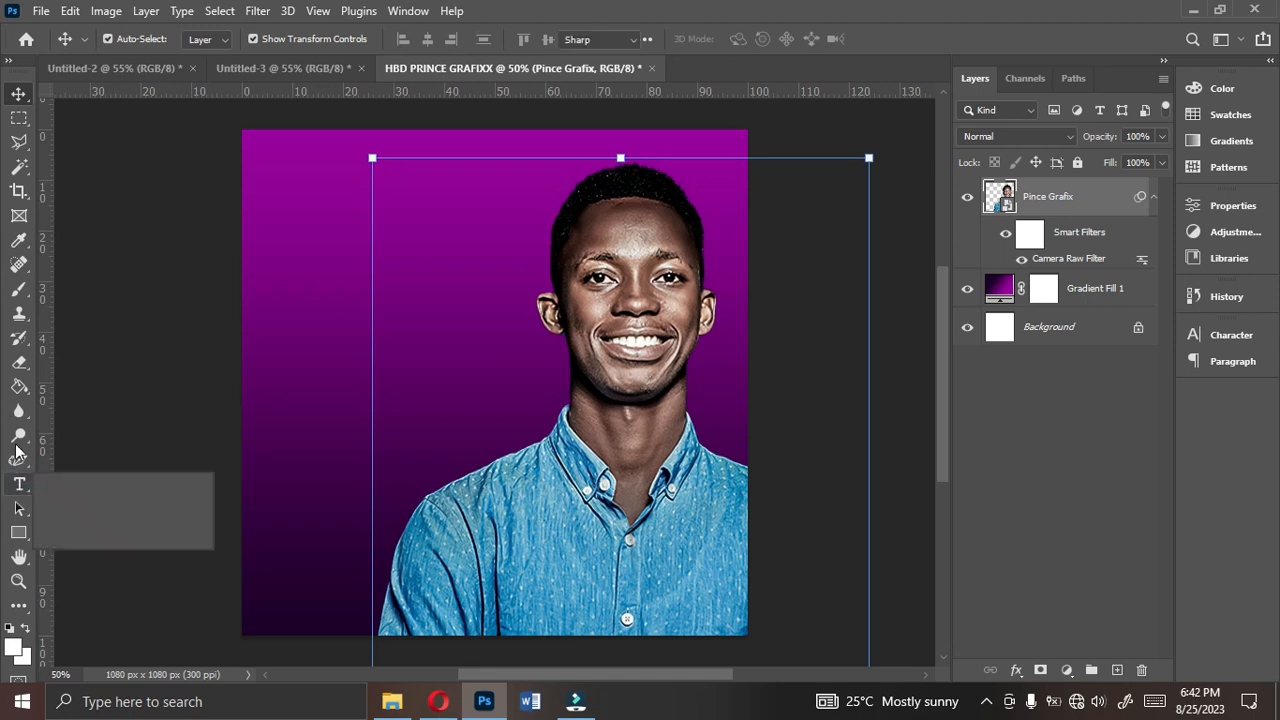
pyautogui.click(66, 484)
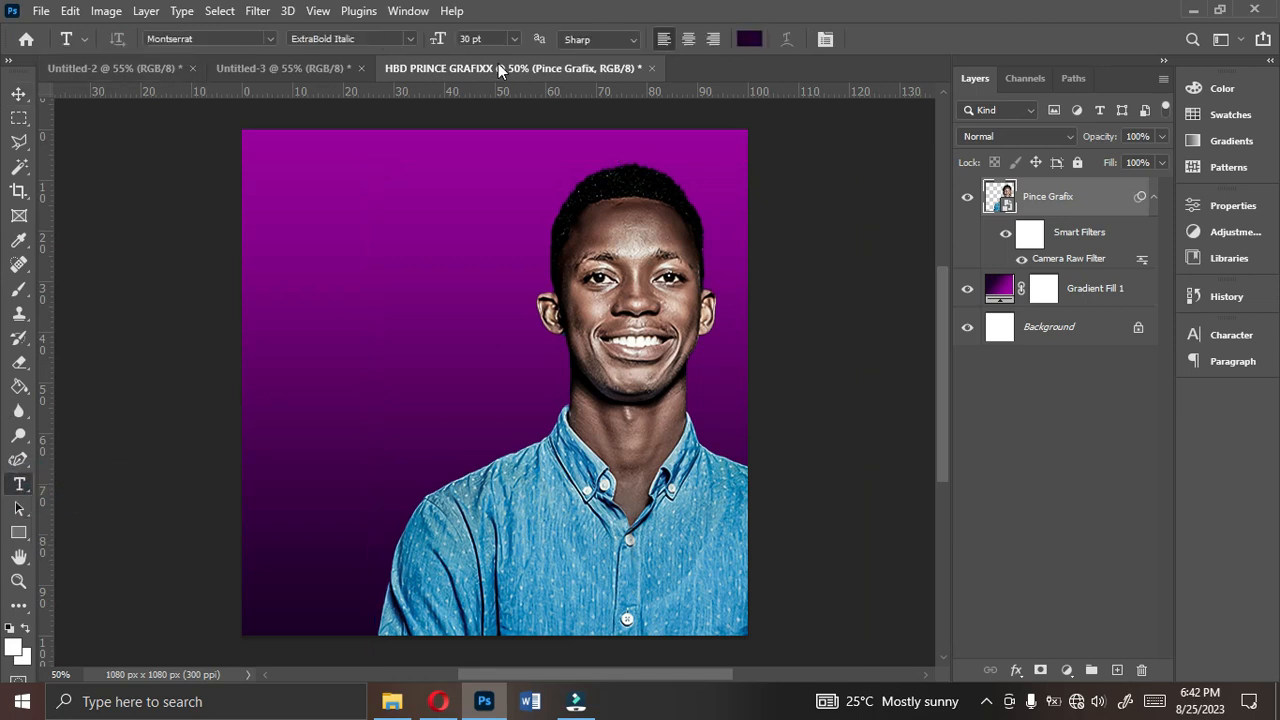
pyautogui.click(272, 38)
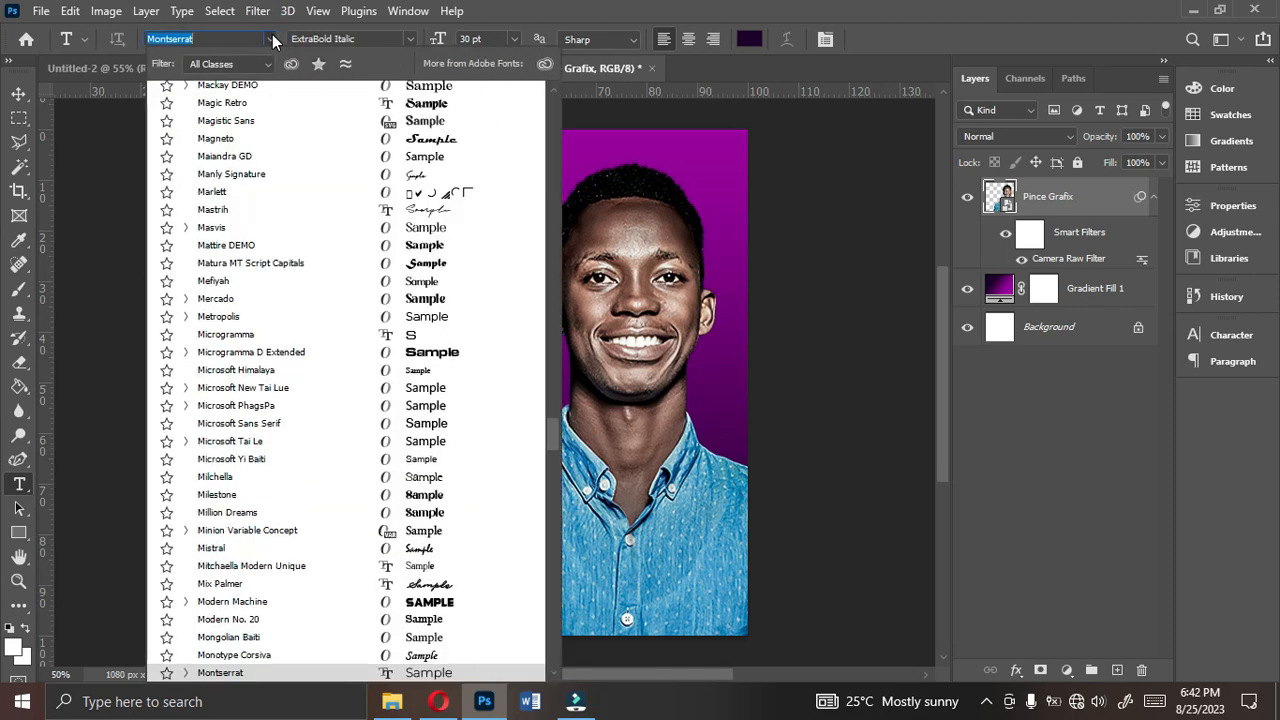
pyautogui.write('BEBAS')
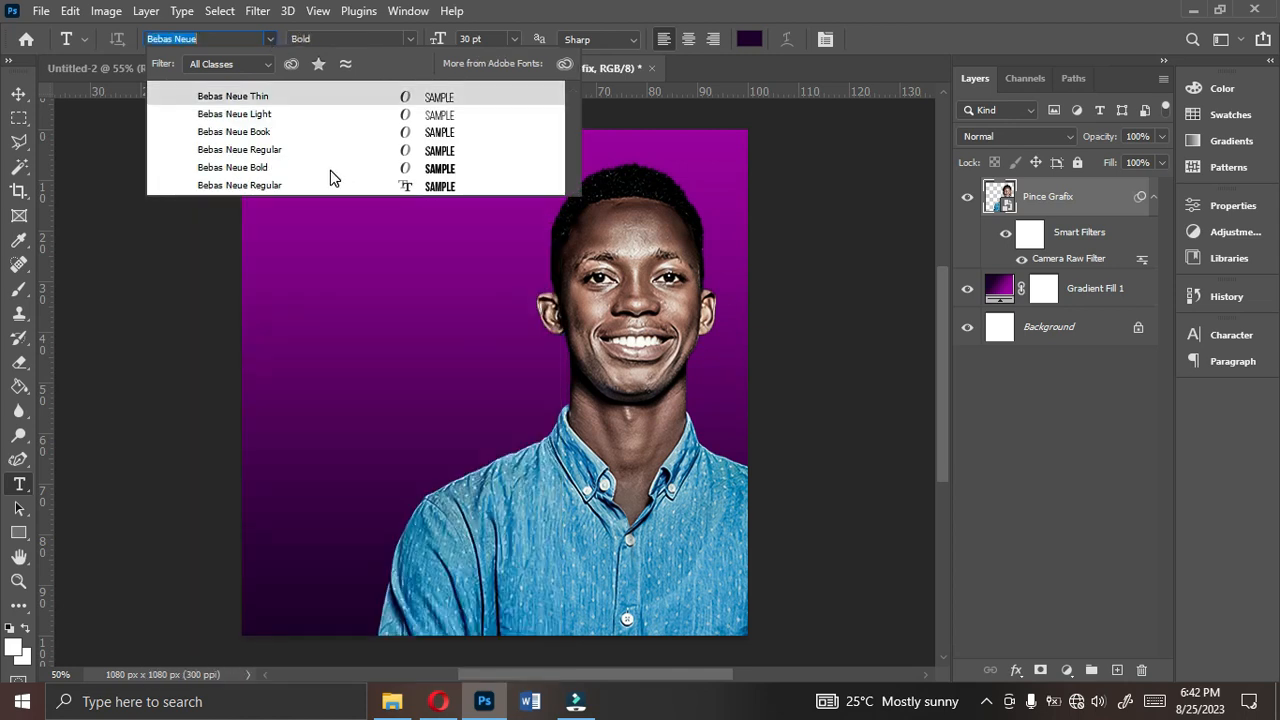
pyautogui.click(335, 170)
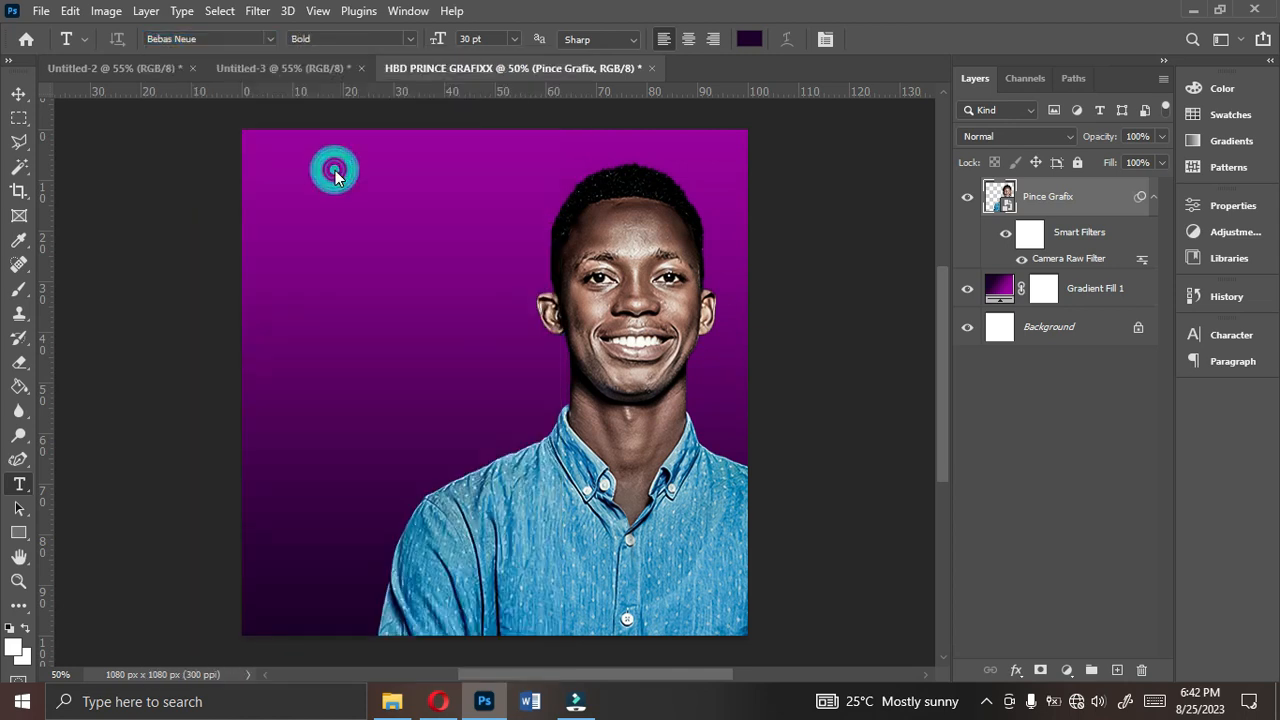
# - Set the text colour to white, ffffff
pyautogui.click(749, 39)
pyautogui.click(821, 276)
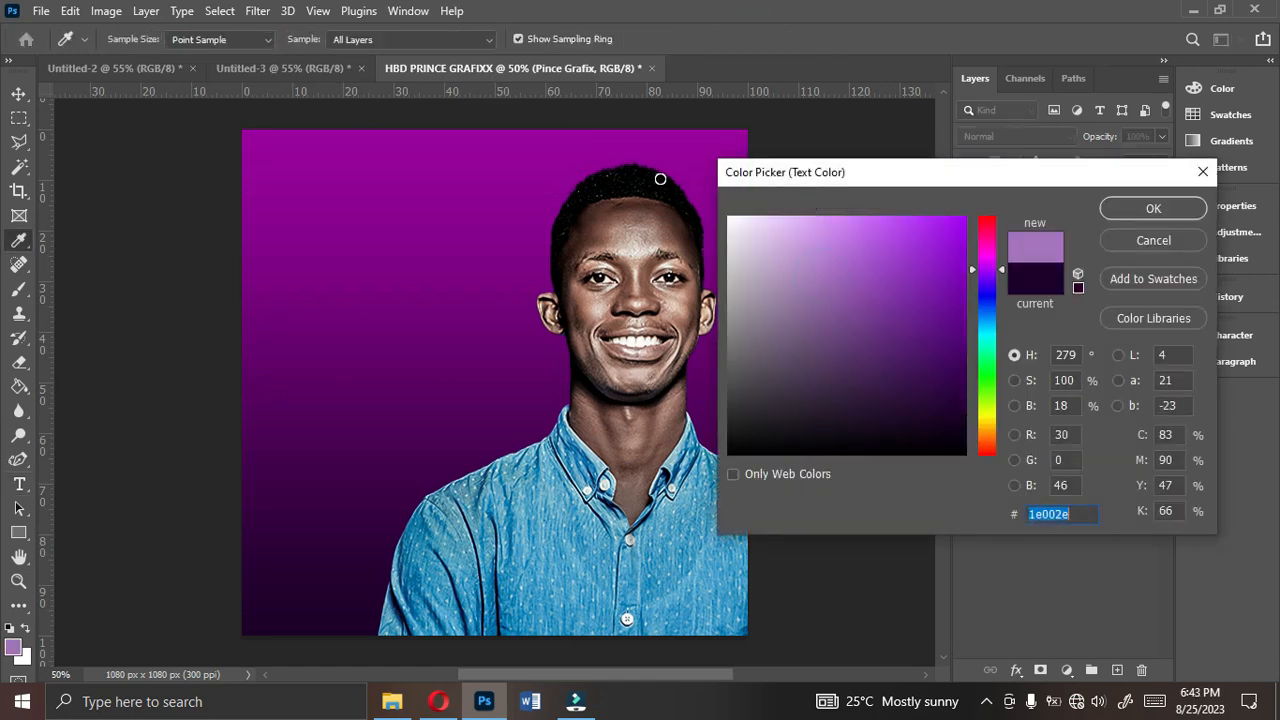
pyautogui.write('ffffff')
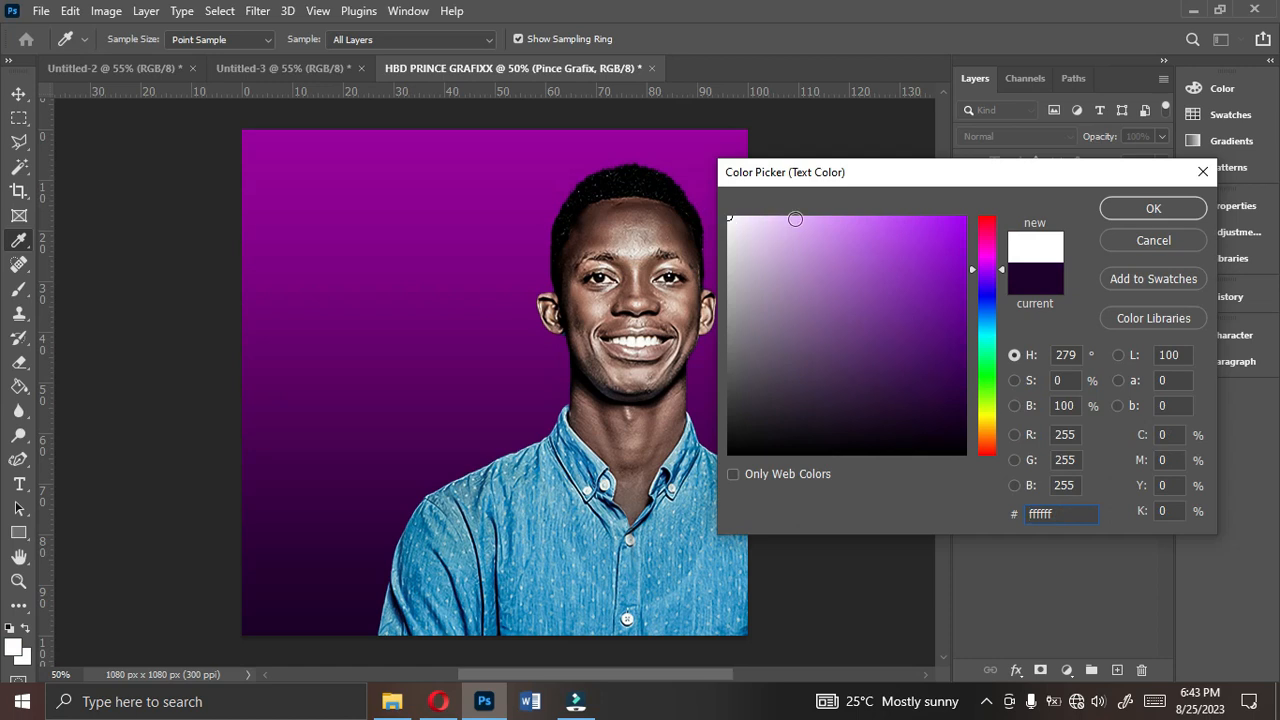
pyautogui.click(1110, 212)
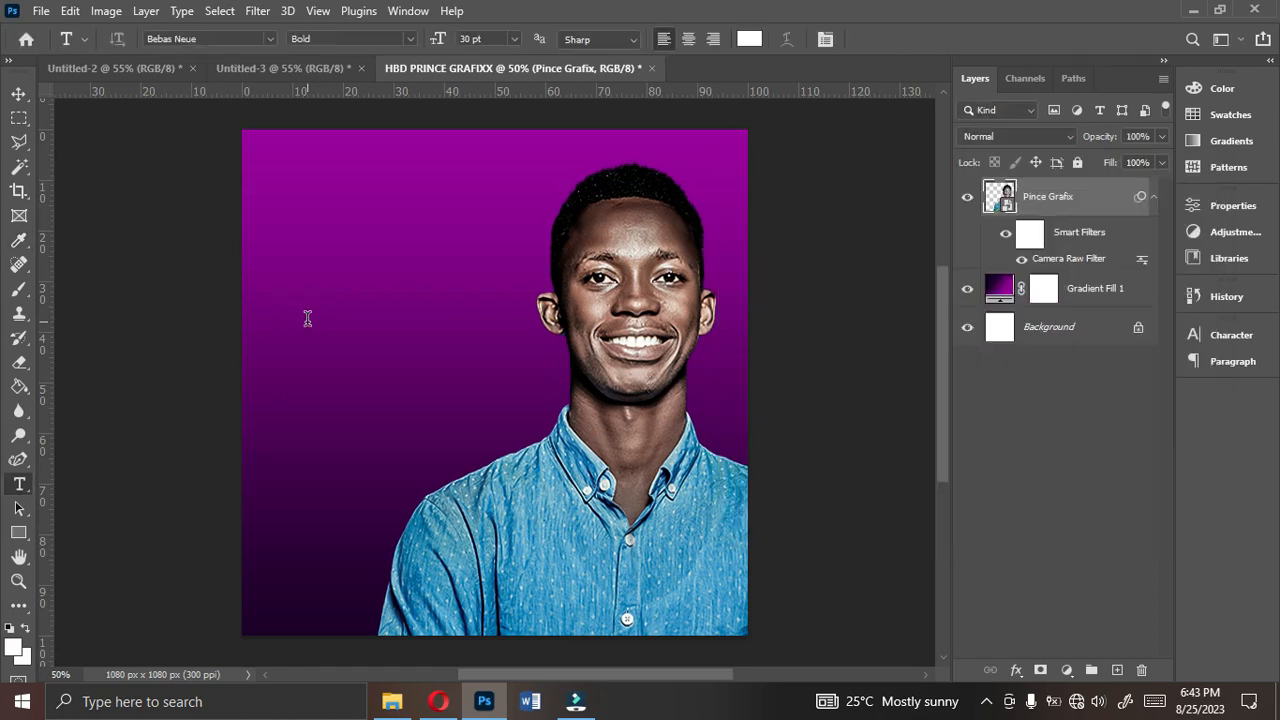
# - Add the two-line title "HAPPY BIRTHDAY" on the purple background beside the portrait's face
pyautogui.click(307, 317)
pyautogui.write('HAPPY')
pyautogui.press('Return')
pyautogui.write('BIRTHDAY')
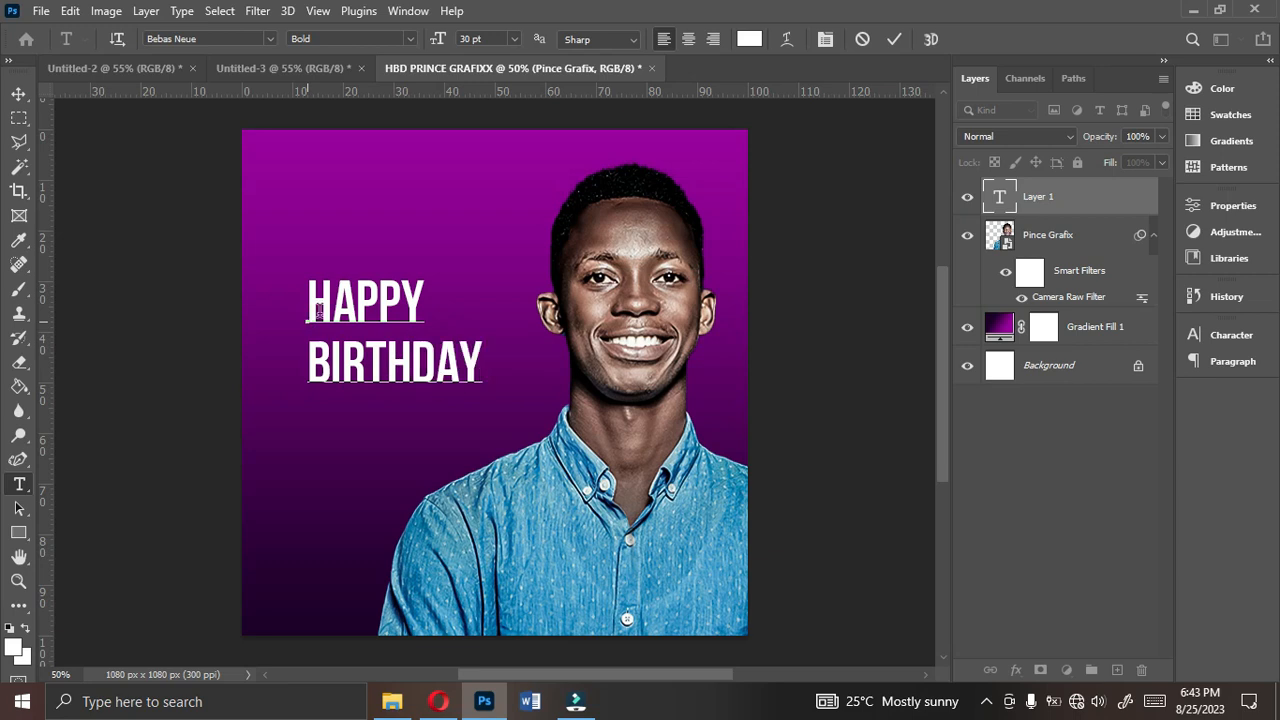
# - Commit the HAPPY BIRTHDAY title and switch to the Move tool, checking the finished flyer in Untitled-2
pyautogui.click(896, 39)
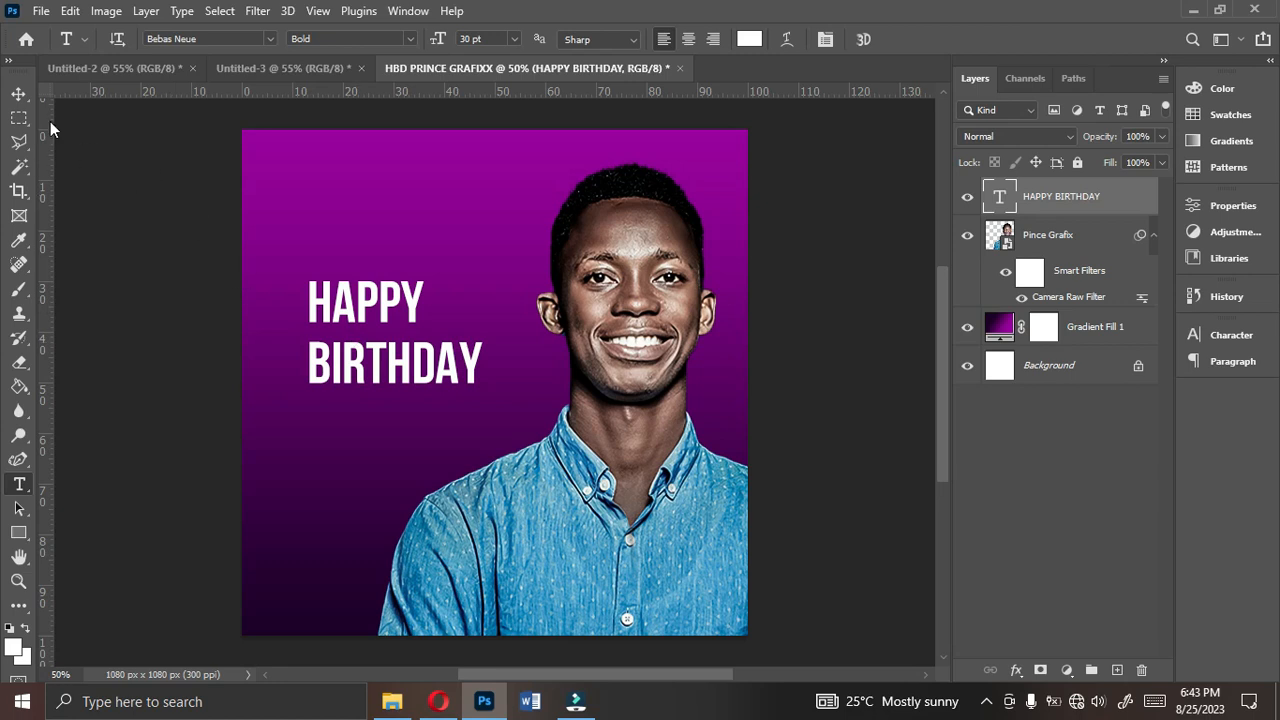
pyautogui.click(20, 93)
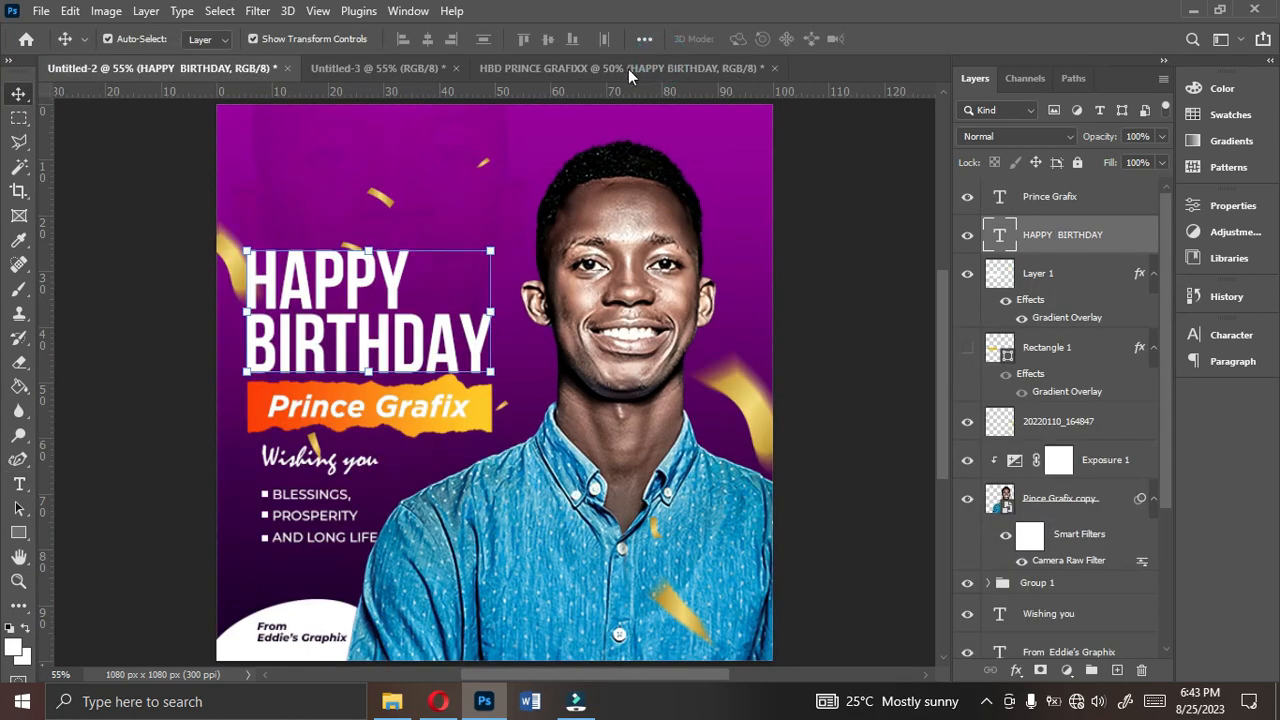
pyautogui.click(628, 69)
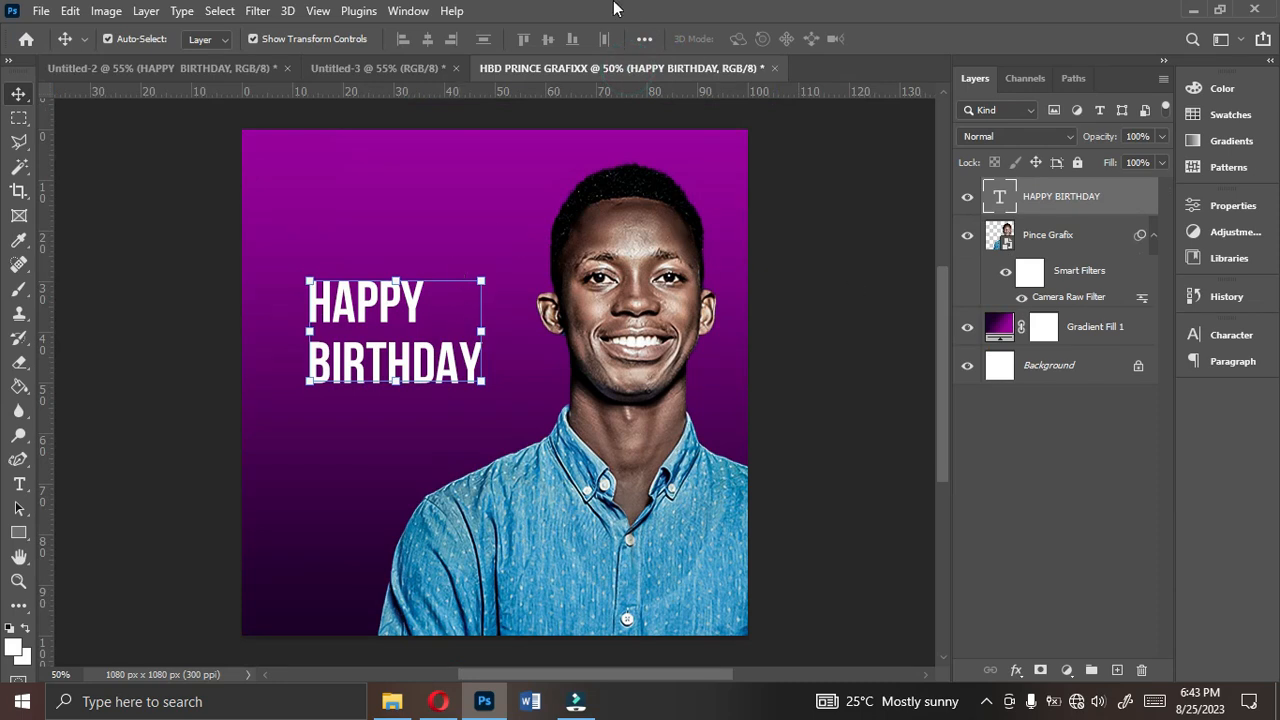
# - Show the Character settings for the title and float them over the canvas beside the portrait's face
pyautogui.click(1231, 350)
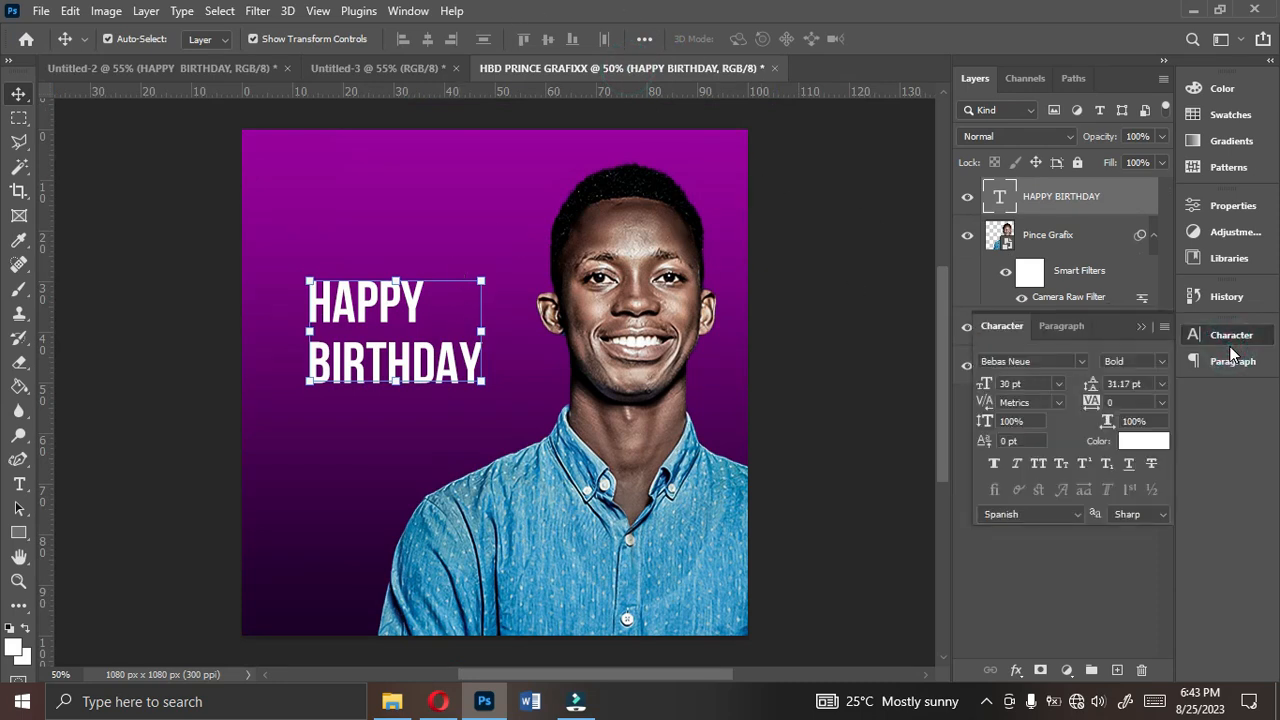
pyautogui.click(1226, 343)
pyautogui.click(1229, 343)
pyautogui.click(1115, 332)
pyautogui.moveTo(895, 385); pyautogui.dragTo(883, 387)
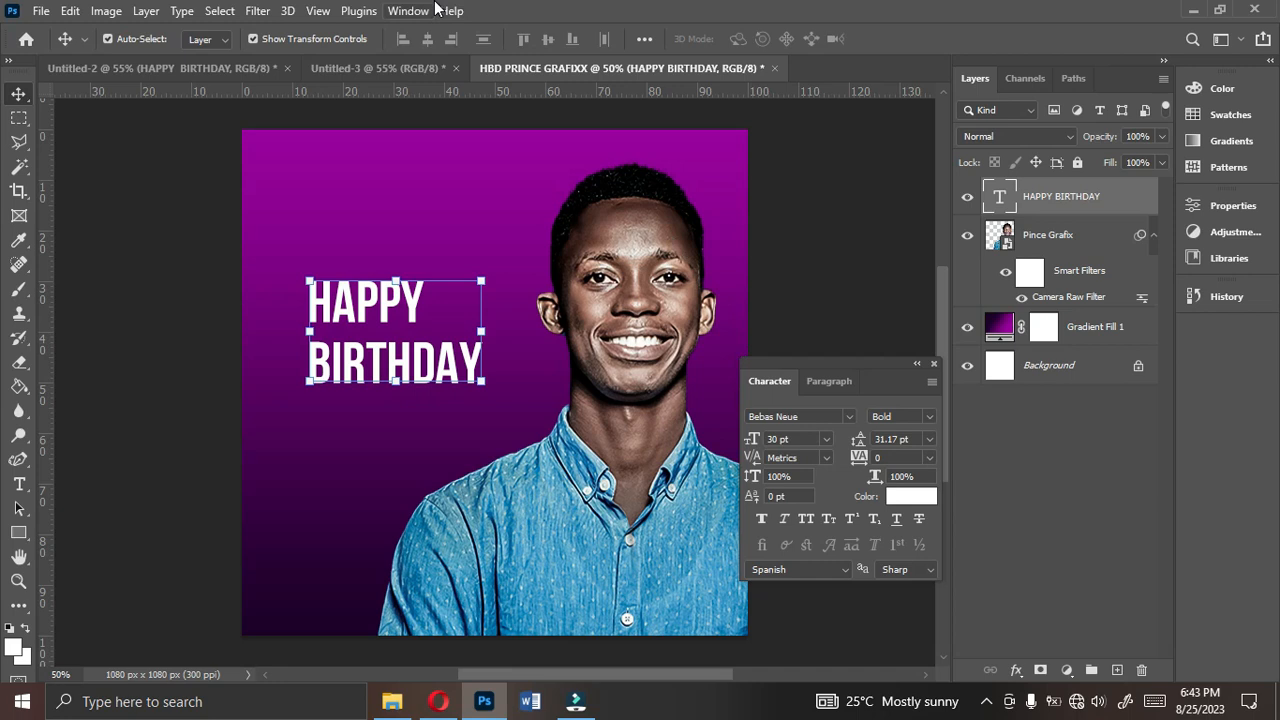
pyautogui.click(404, 11)
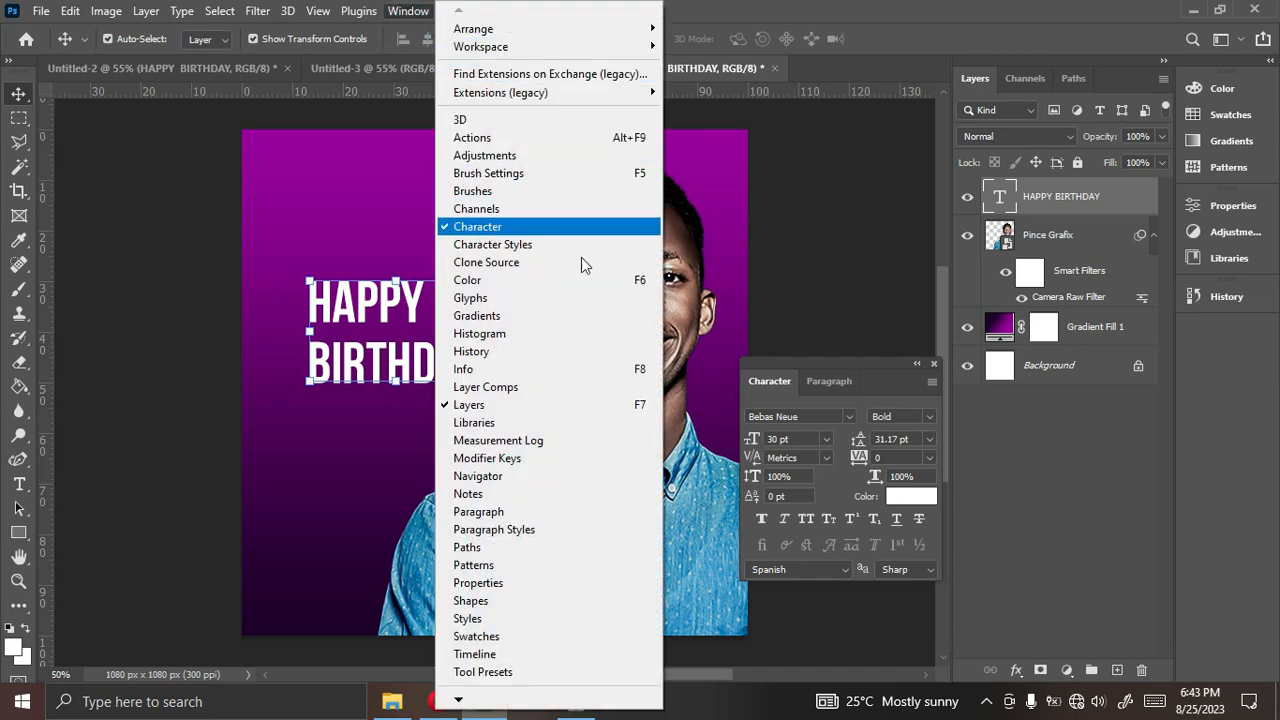
pyautogui.click(888, 380)
pyautogui.doubleClick(889, 380)
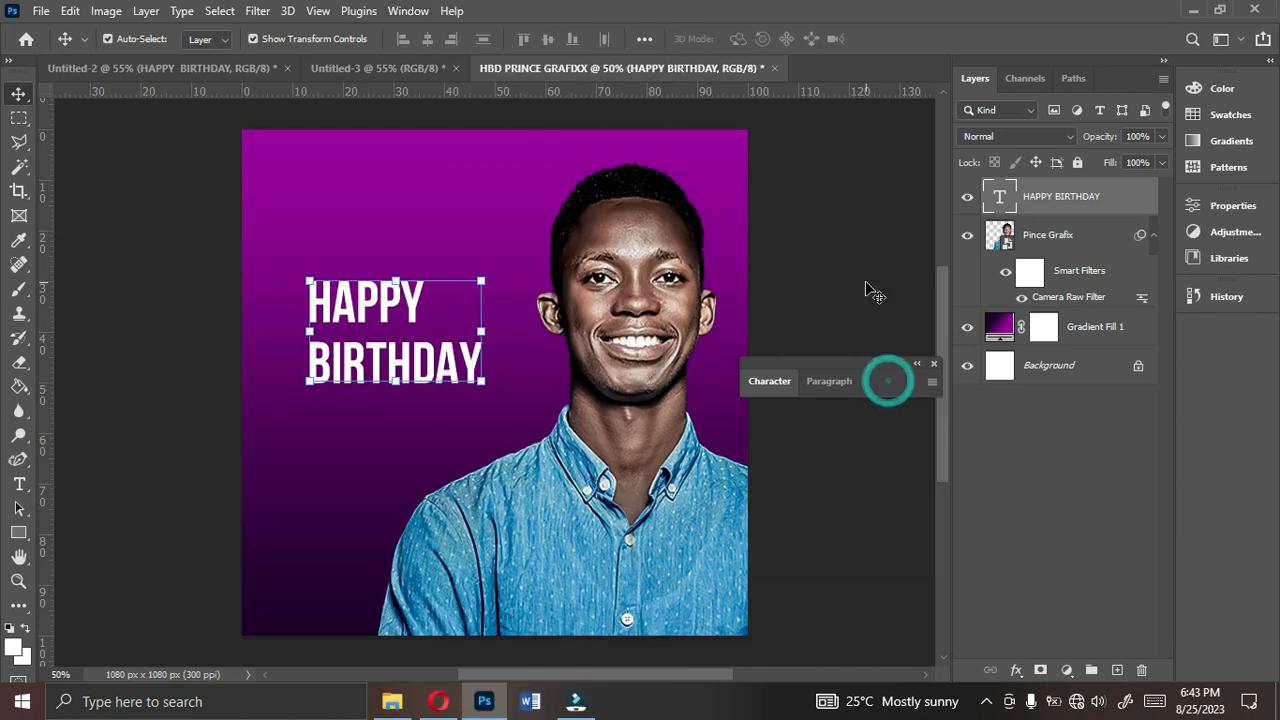
pyautogui.click(783, 381)
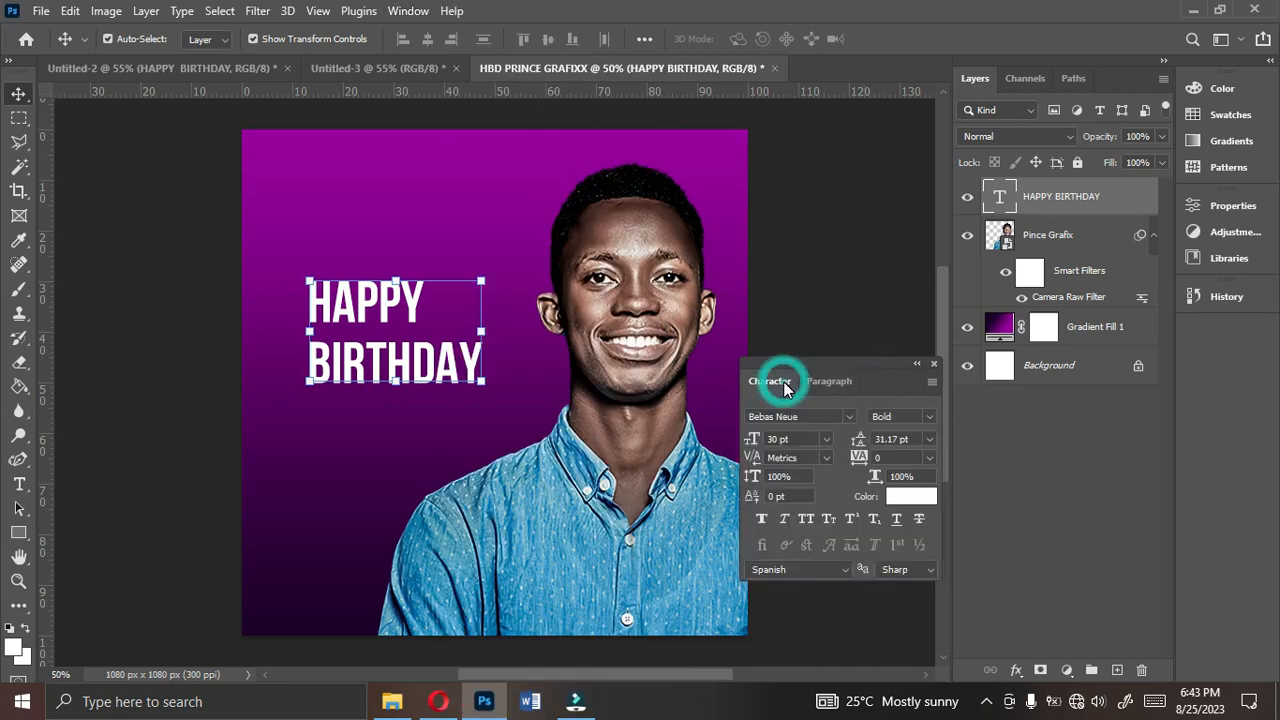
pyautogui.moveTo(882, 366); pyautogui.dragTo(871, 309)
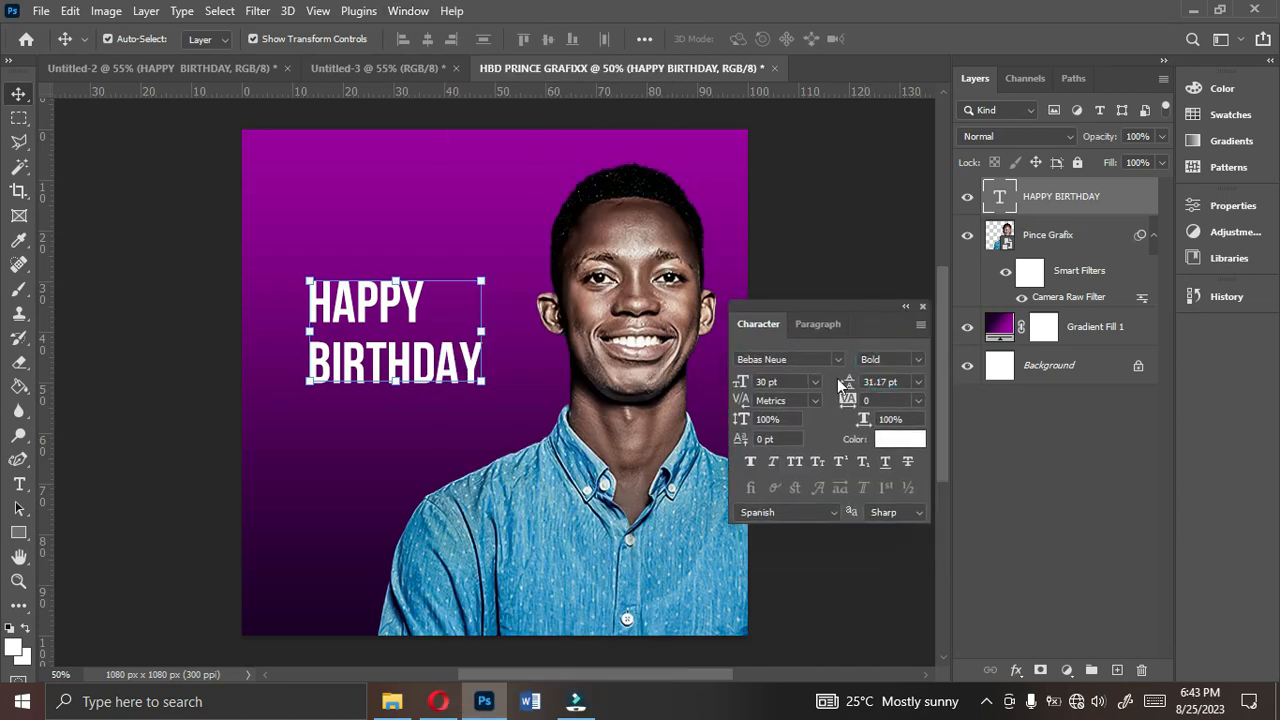
# - Set the HAPPY BIRTHDAY title's font size to 38 pt
pyautogui.click(813, 383)
pyautogui.click(784, 578)
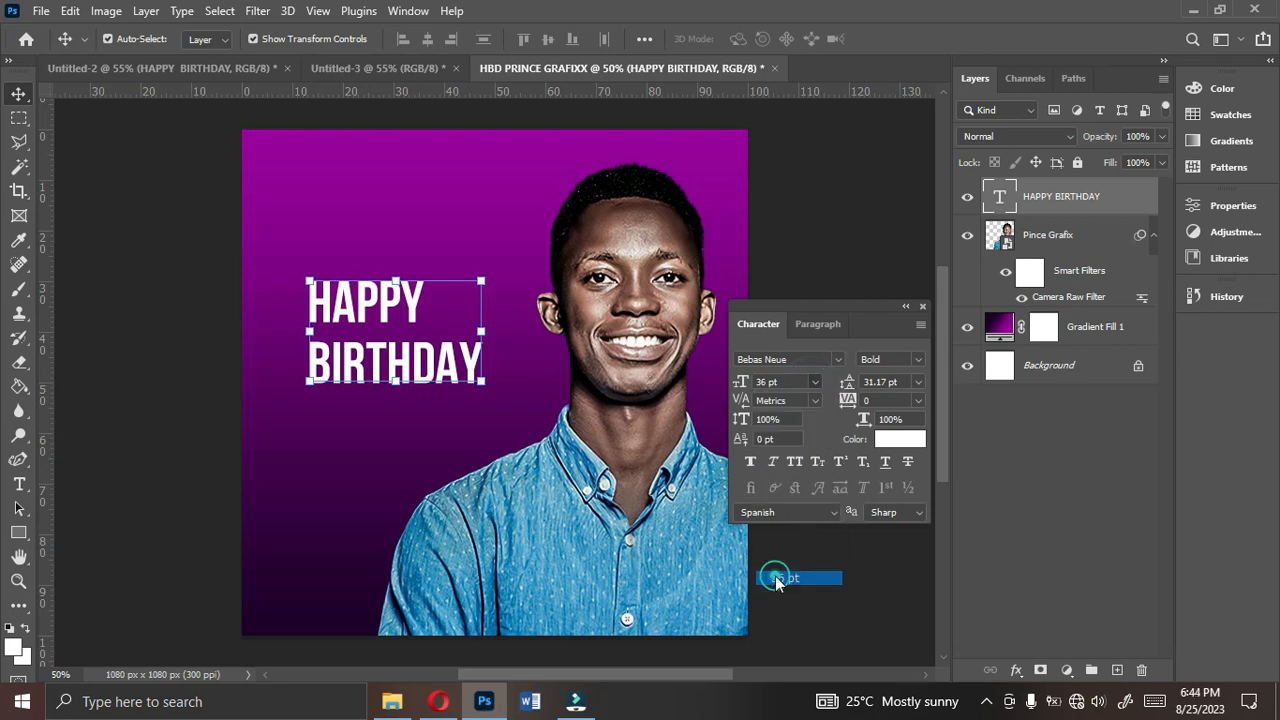
pyautogui.moveTo(743, 386); pyautogui.dragTo(749, 385)
pyautogui.click(783, 383)
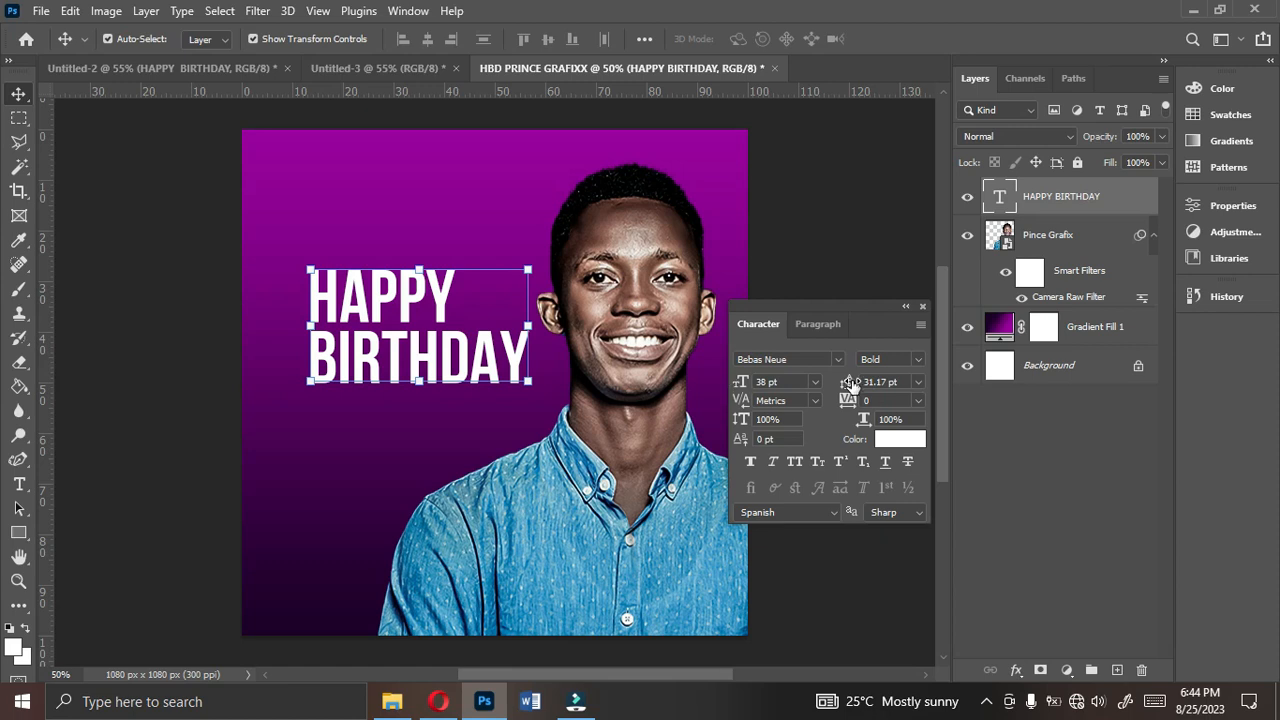
# - Set the title's leading to 30 pt and shift the title slightly left, away from the portrait's face
pyautogui.moveTo(849, 386)
pyautogui.mouseDown()
pyautogui.moveTo(878, 375)
pyautogui.moveTo(845, 372)
pyautogui.mouseUp()
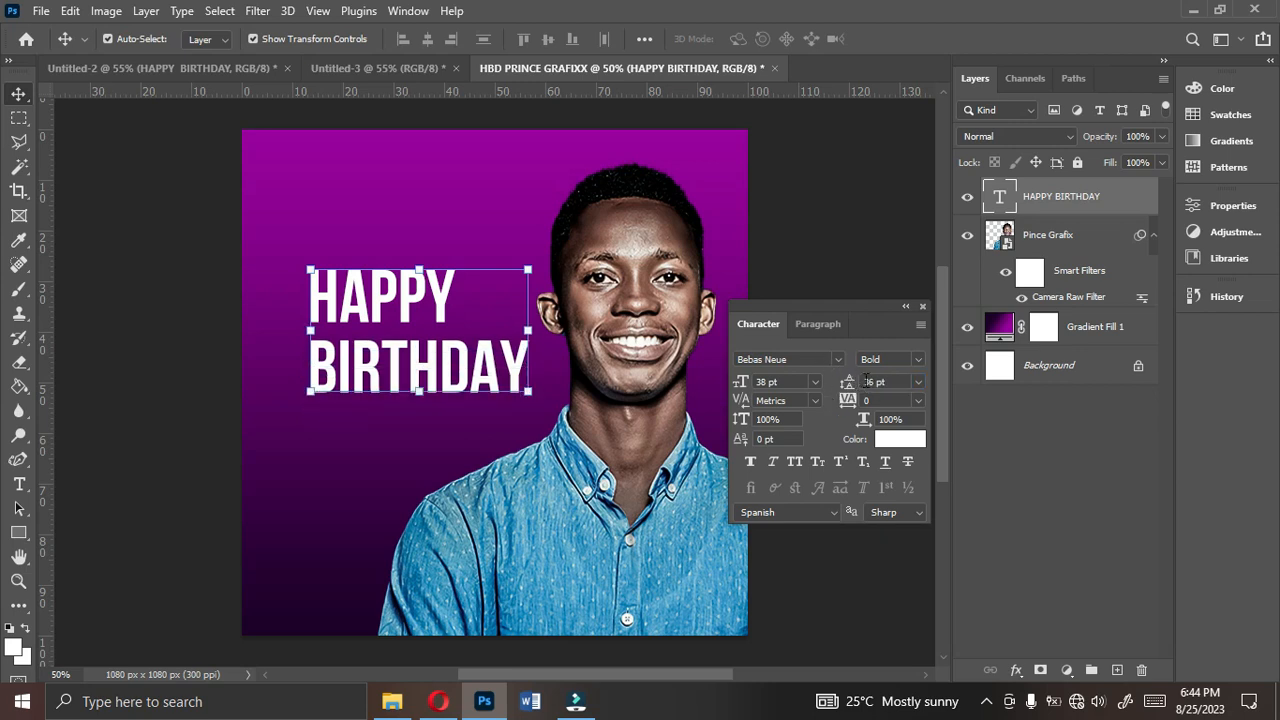
pyautogui.moveTo(849, 381); pyautogui.dragTo(851, 383)
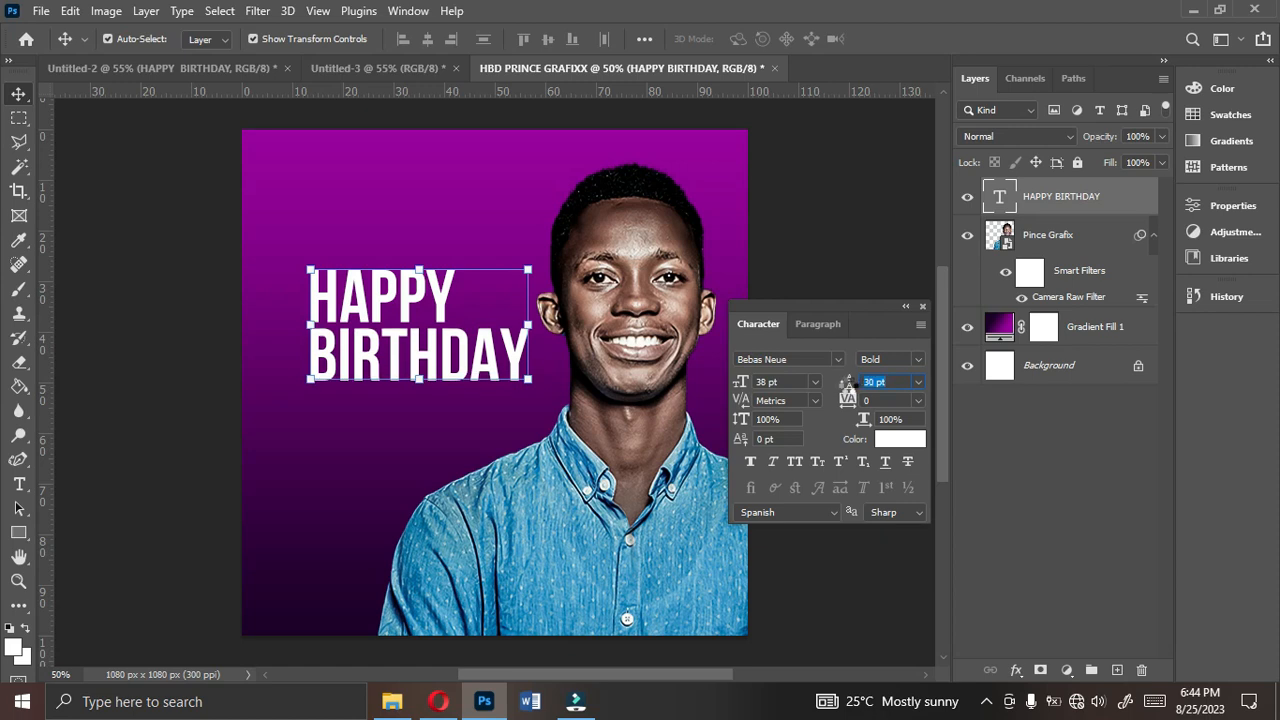
pyautogui.moveTo(472, 370); pyautogui.dragTo(443, 378)
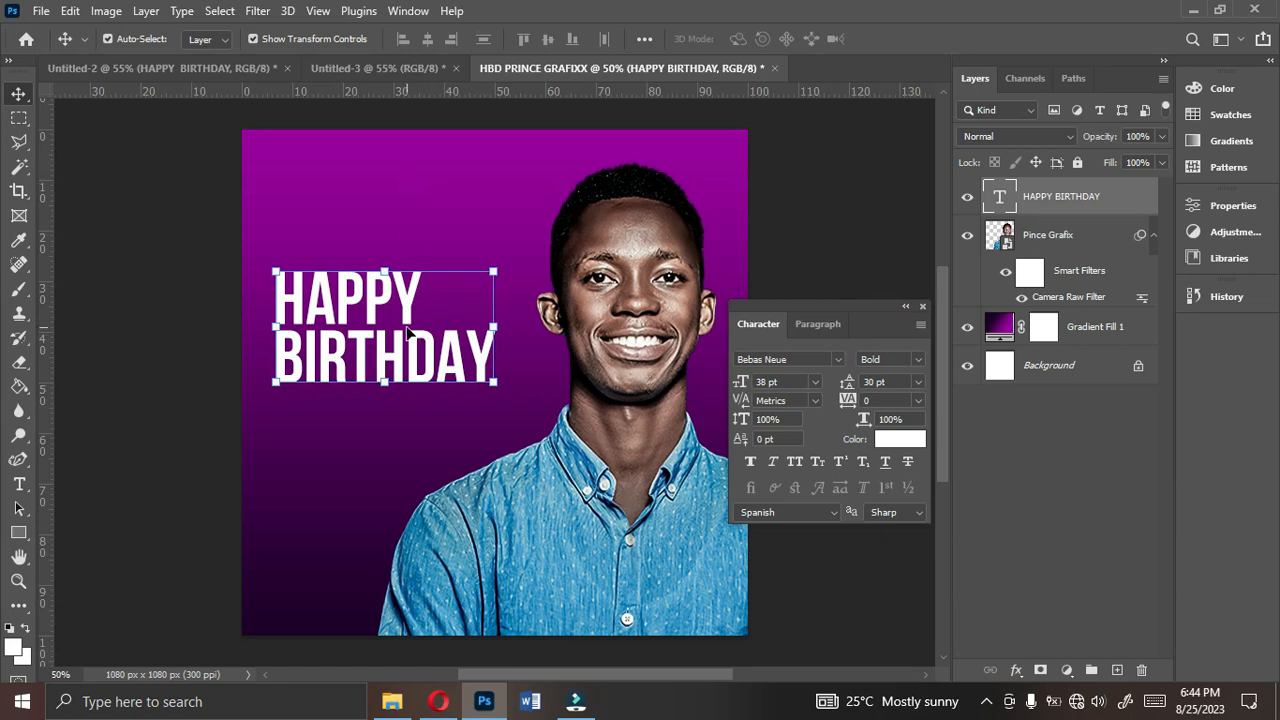
# - Create a new empty layer directly above the portrait layer and choose the Brush tool
pyautogui.click(1043, 240)
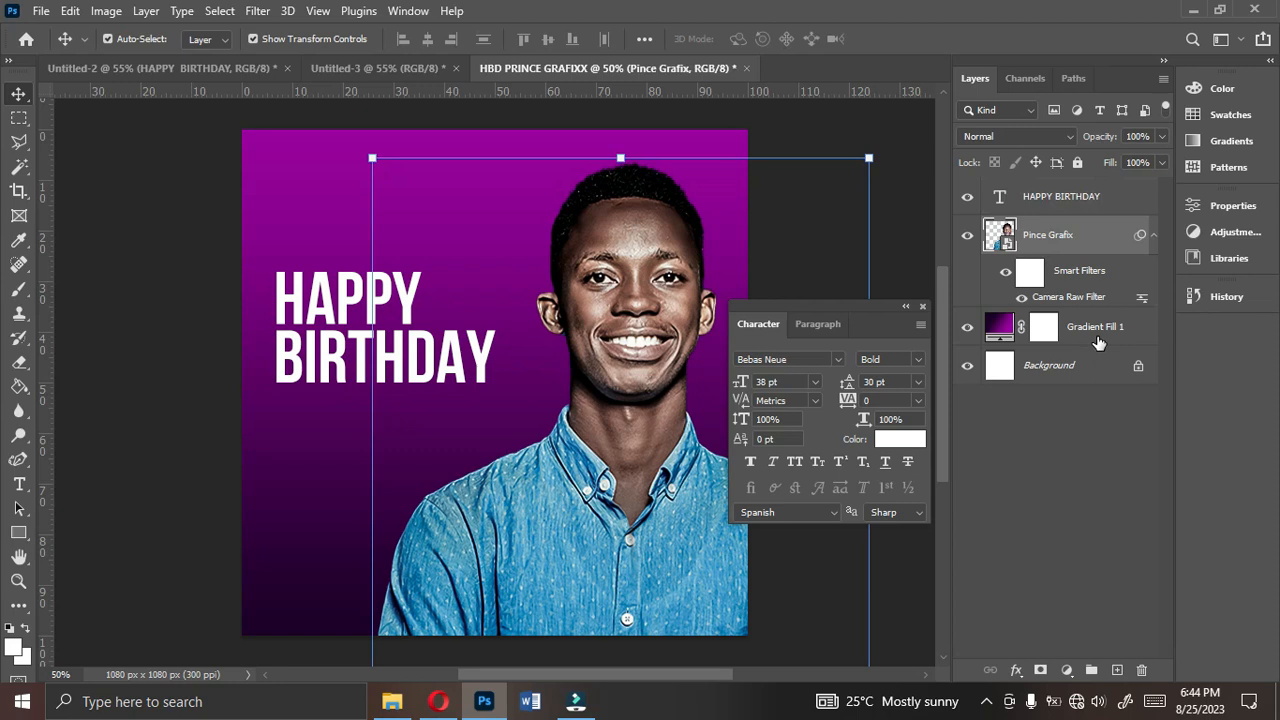
pyautogui.click(1062, 203)
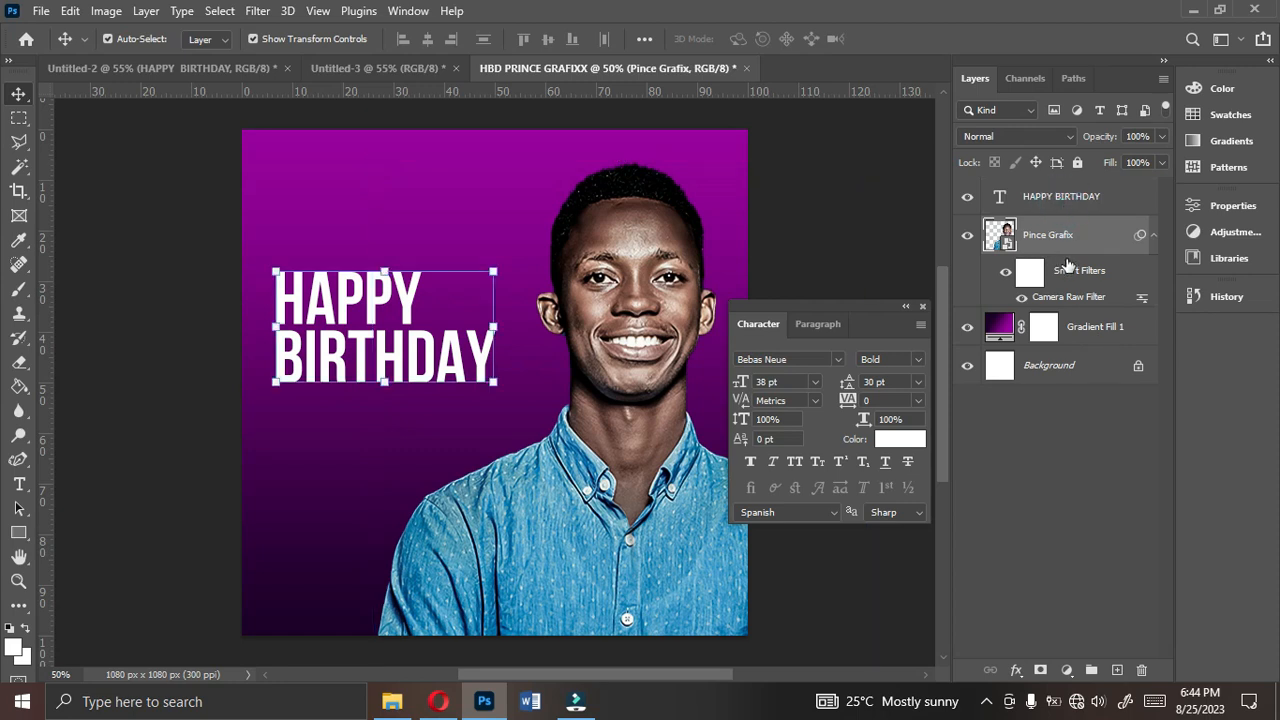
pyautogui.click(1060, 245)
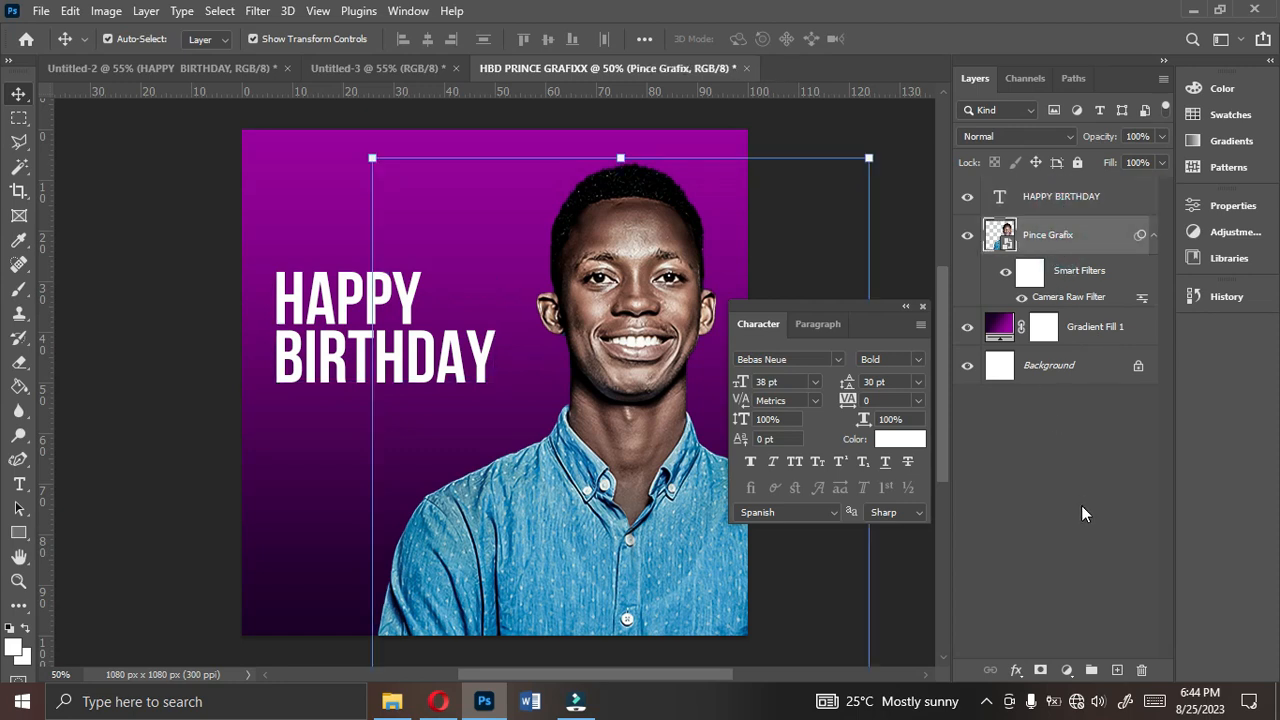
pyautogui.click(1117, 670)
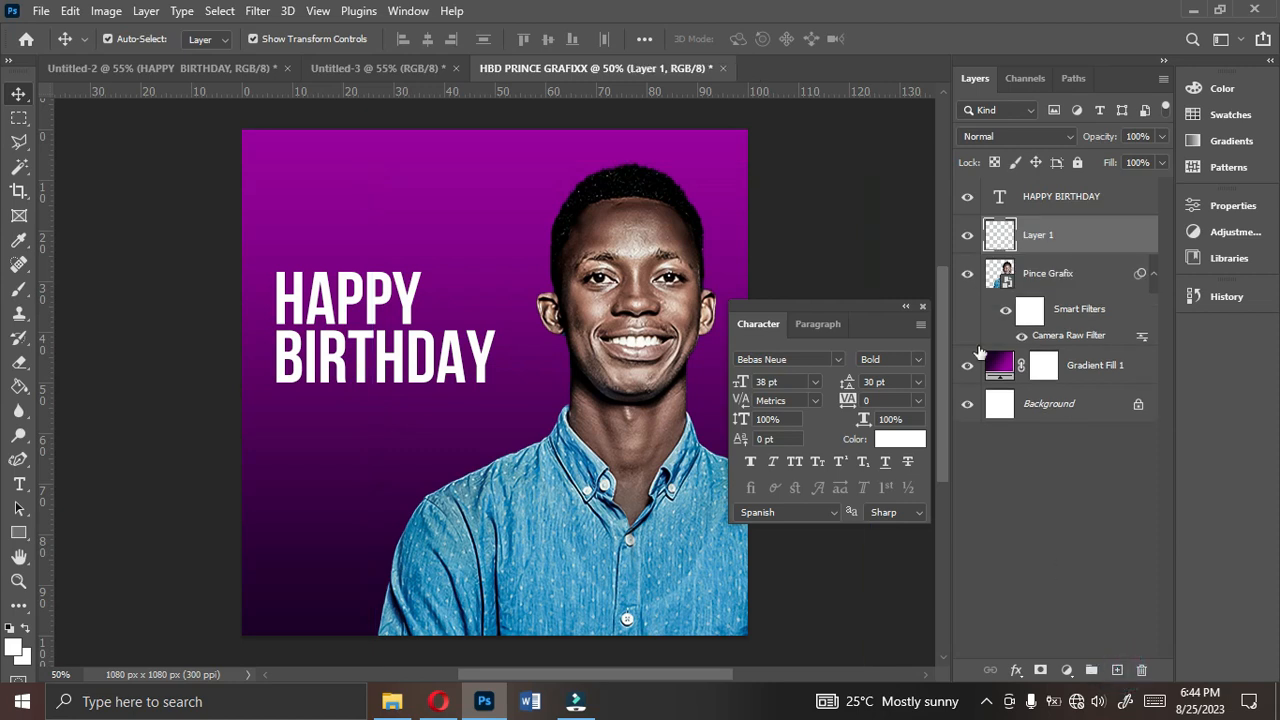
pyautogui.click(16, 290)
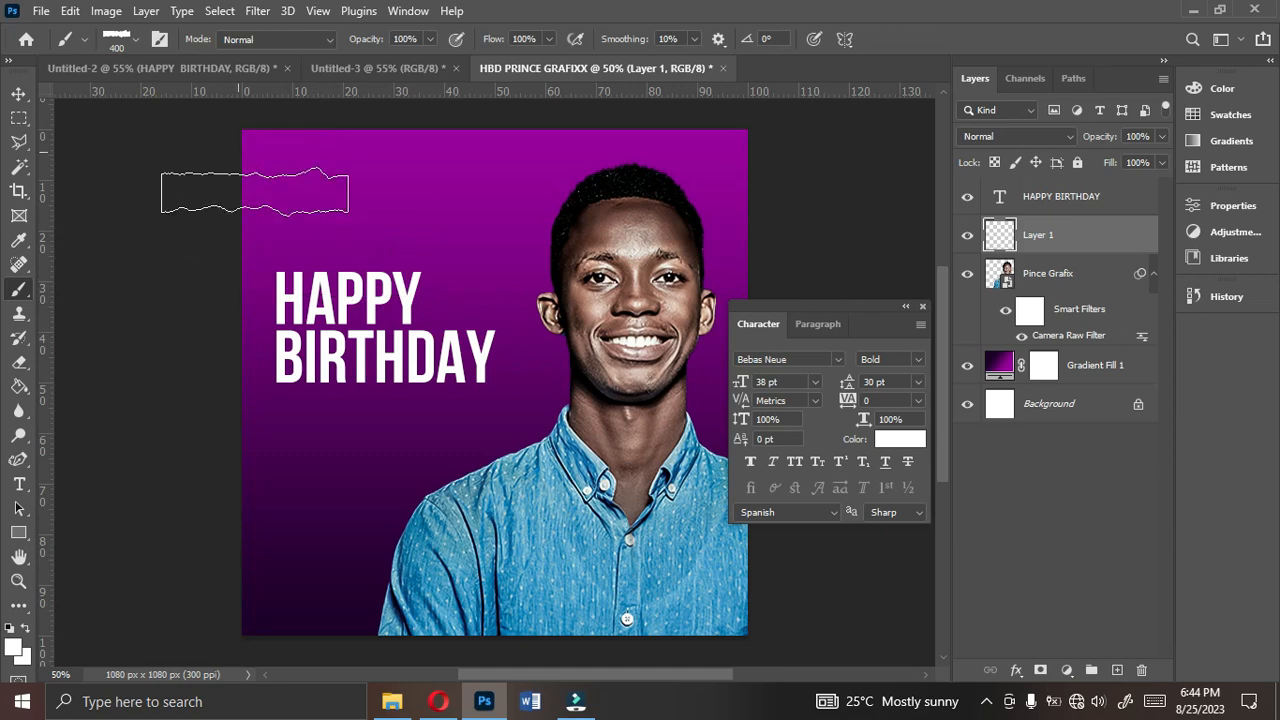
# - Load the Torn Paper Brushes ABR file from the Vectors > BRUSHES folder on drive D
pyautogui.click(392, 701)
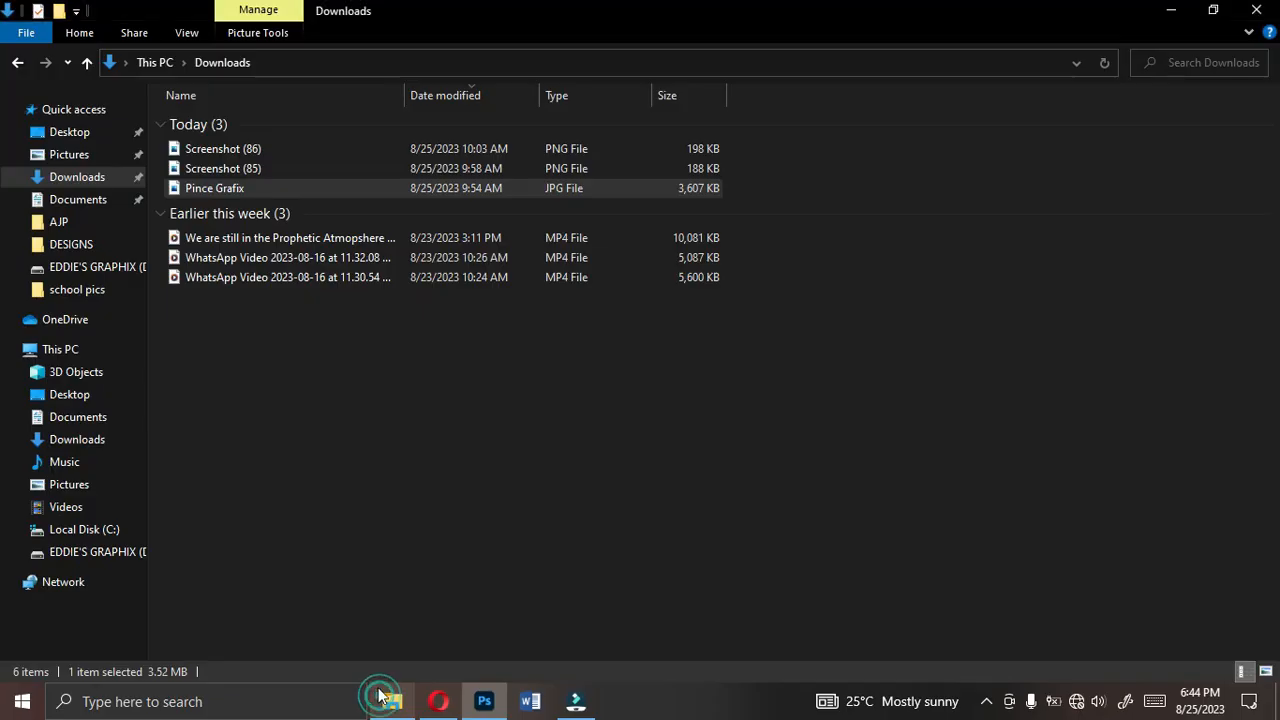
pyautogui.click(88, 553)
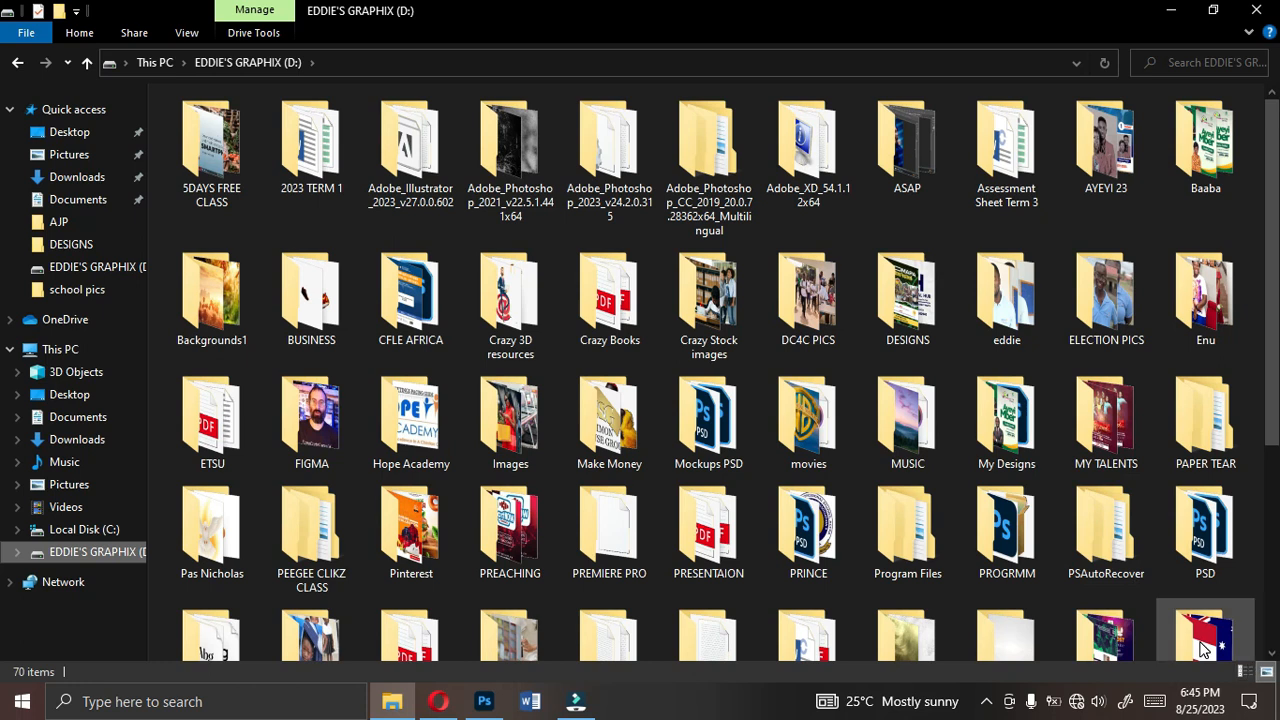
pyautogui.scroll(-1, 1205, 600)
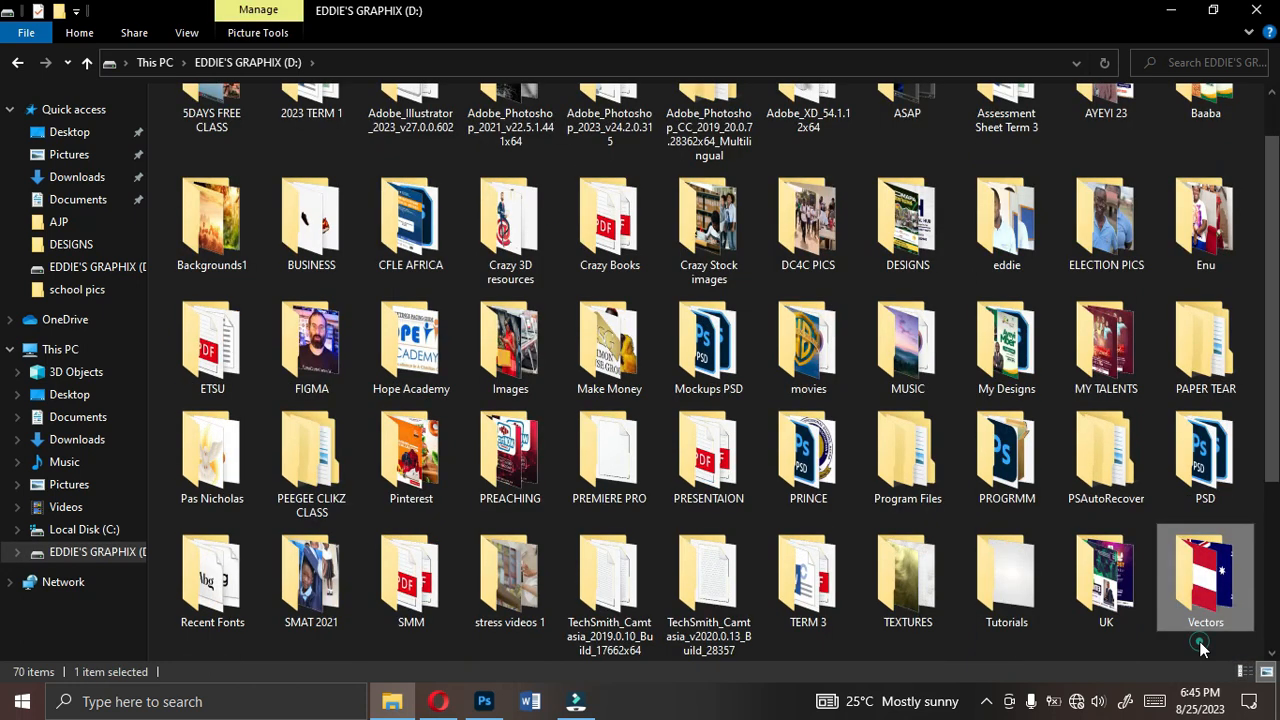
pyautogui.doubleClick(1159, 576)
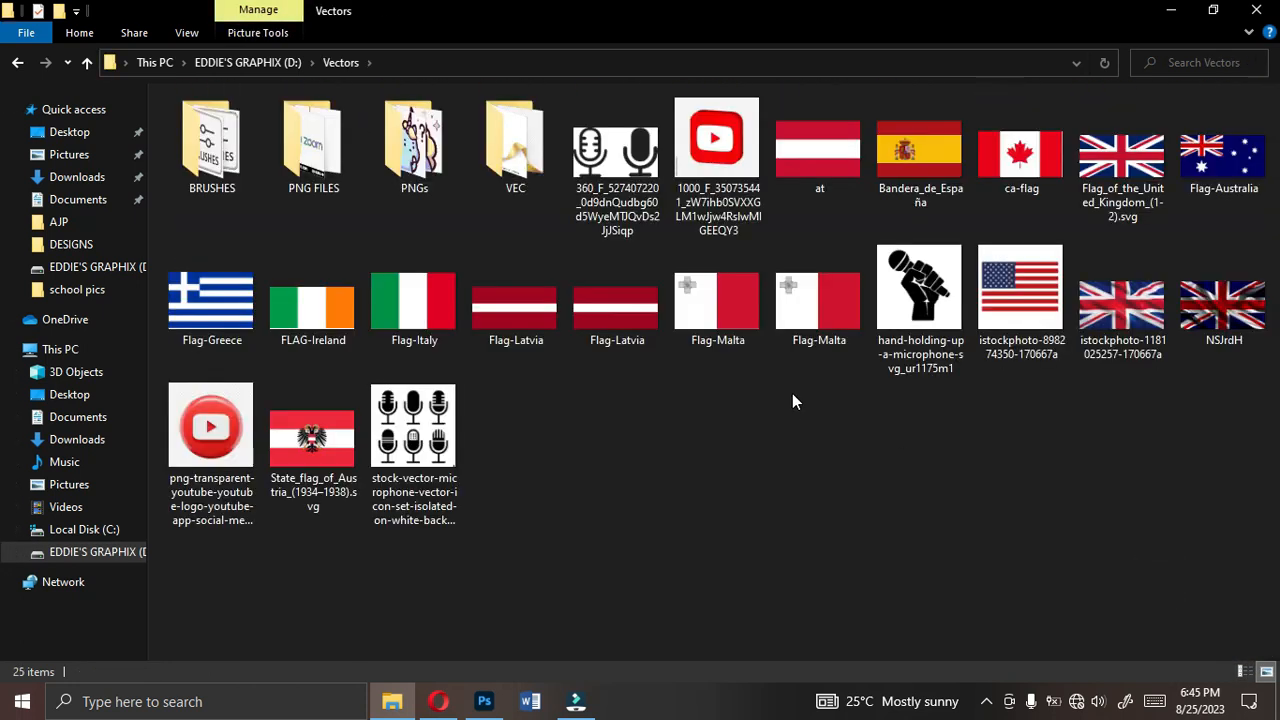
pyautogui.doubleClick(214, 161)
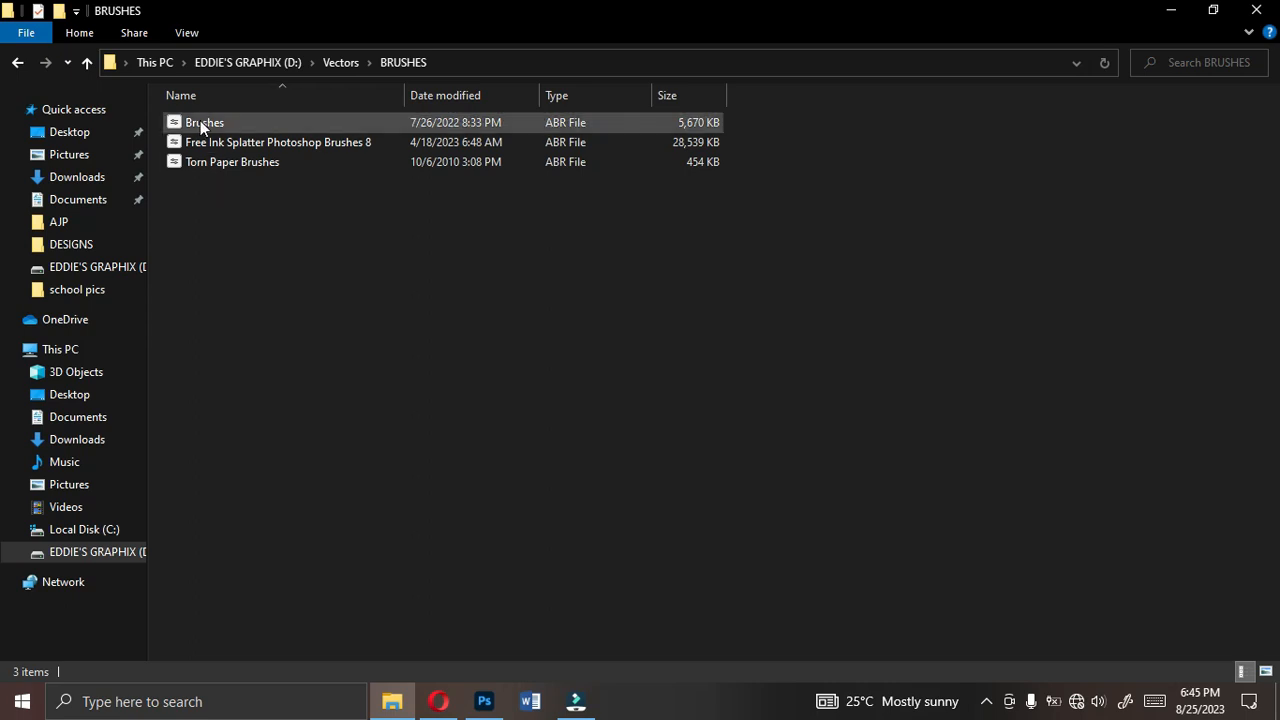
pyautogui.doubleClick(226, 166)
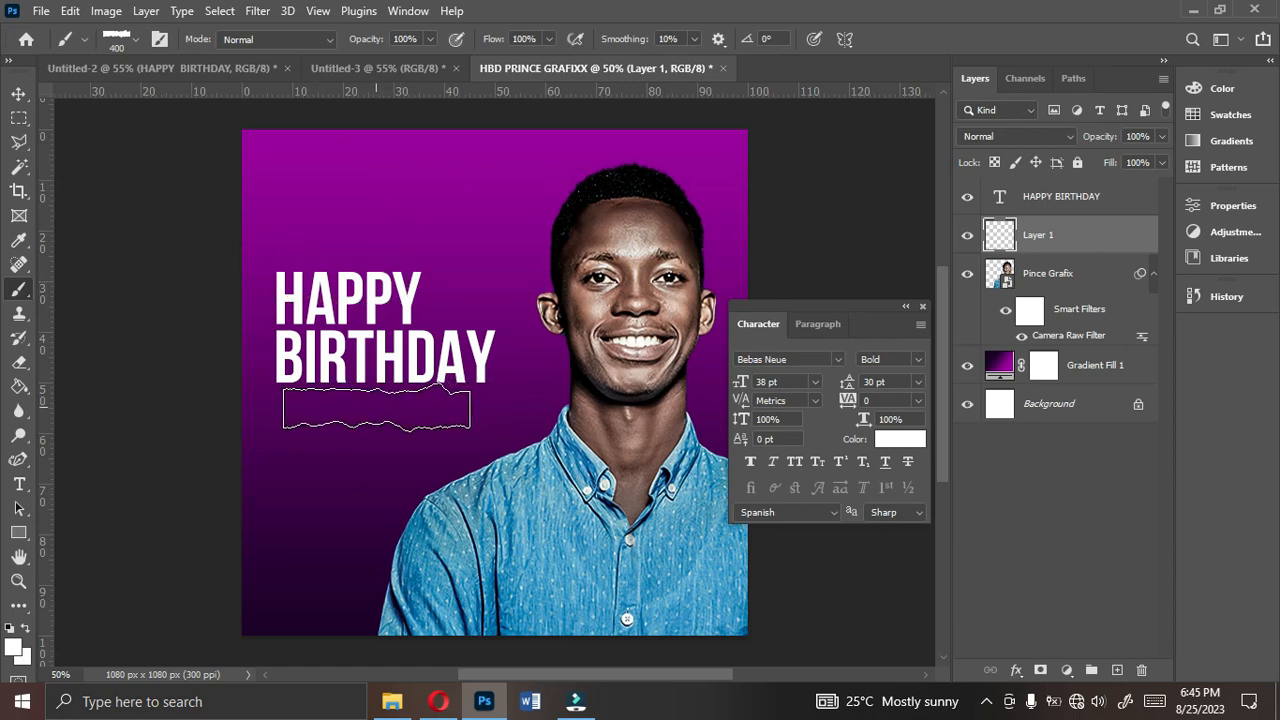
# - Stamp a white (ffffff) torn-paper strip directly below BIRTHDAY on the new layer with a 500 px brush
pyautogui.press(']')
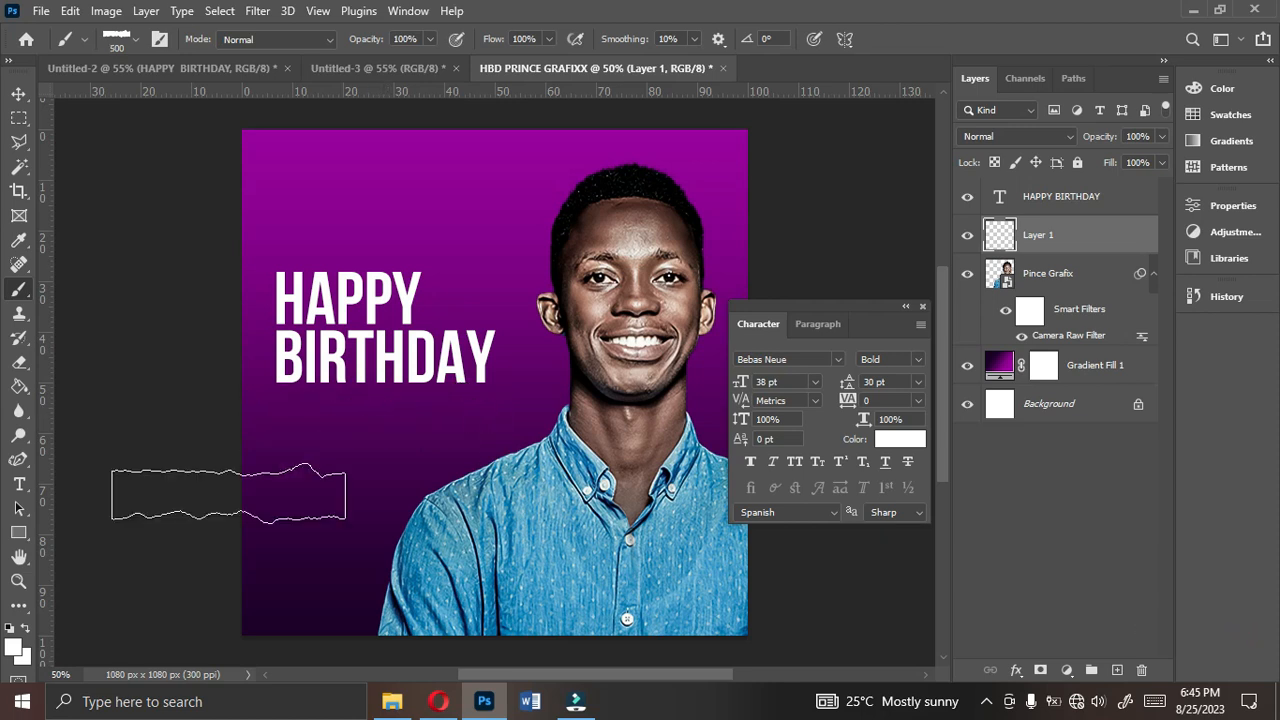
pyautogui.click(14, 648)
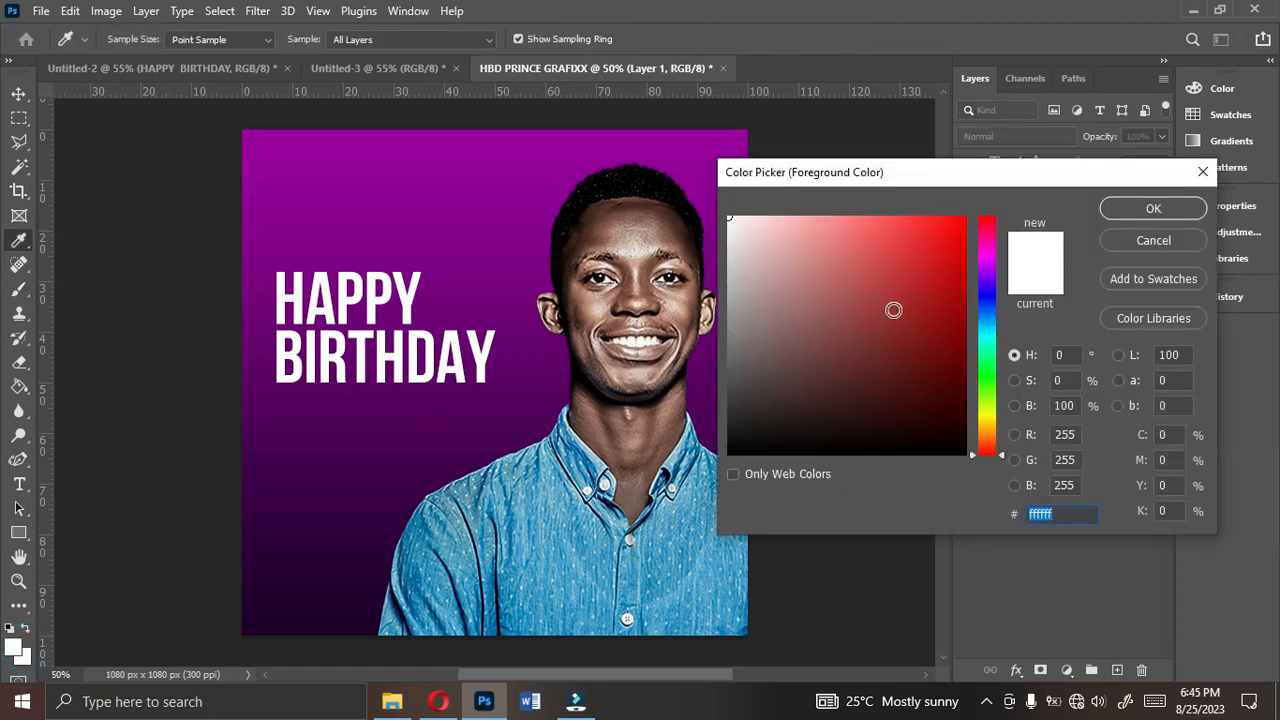
pyautogui.click(1112, 214)
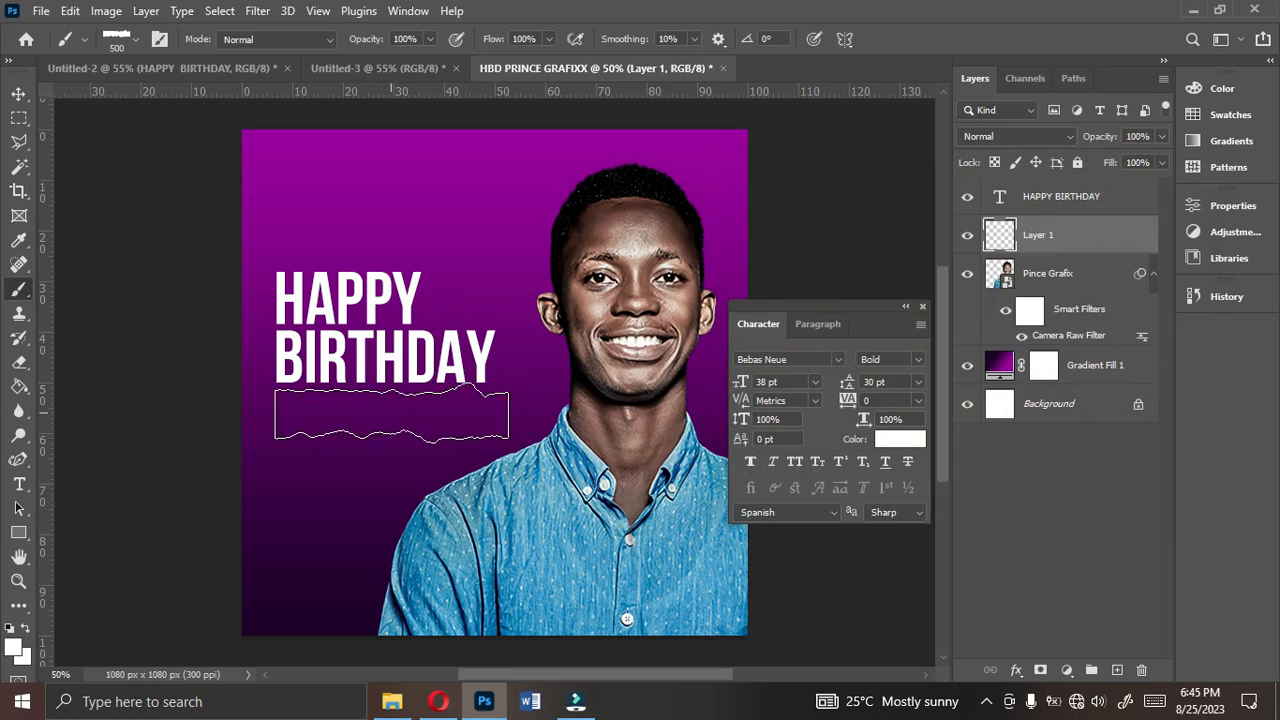
pyautogui.click(391, 415)
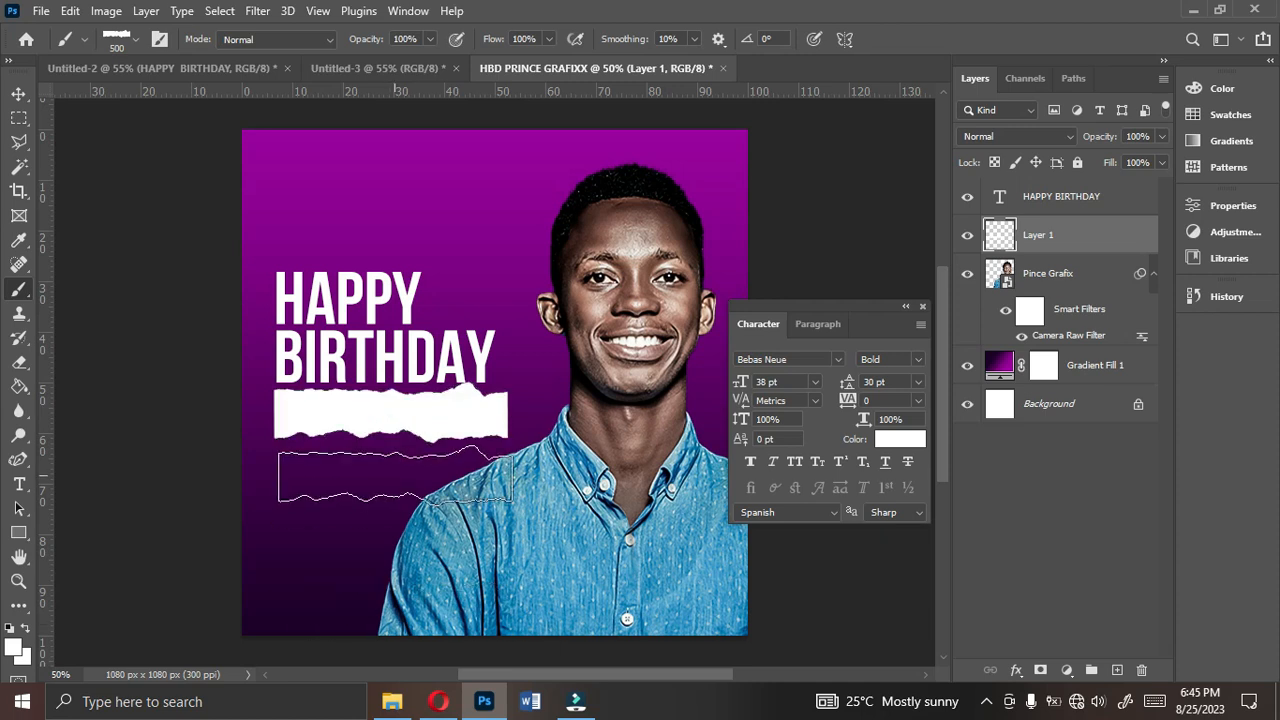
# - Add a Gradient Overlay to the torn-paper strip layer, using the red-orange to yellow gradient preset
pyautogui.click(18, 94)
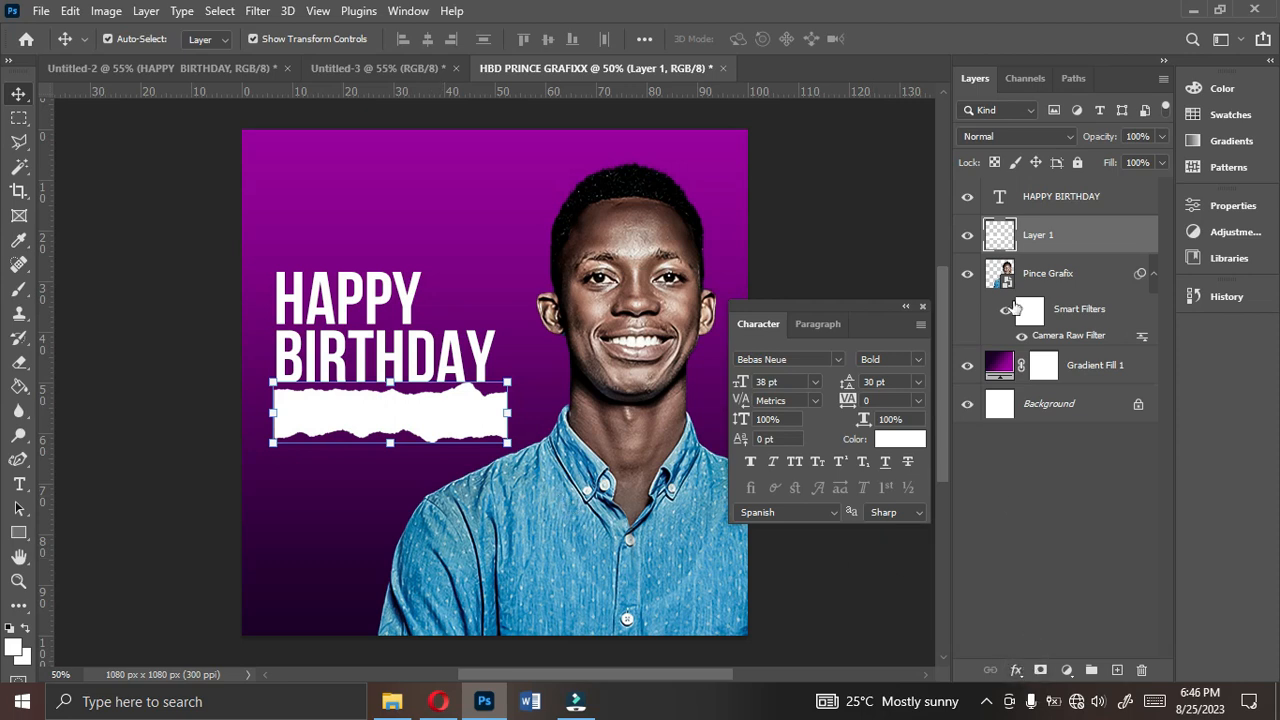
pyautogui.click(1016, 670)
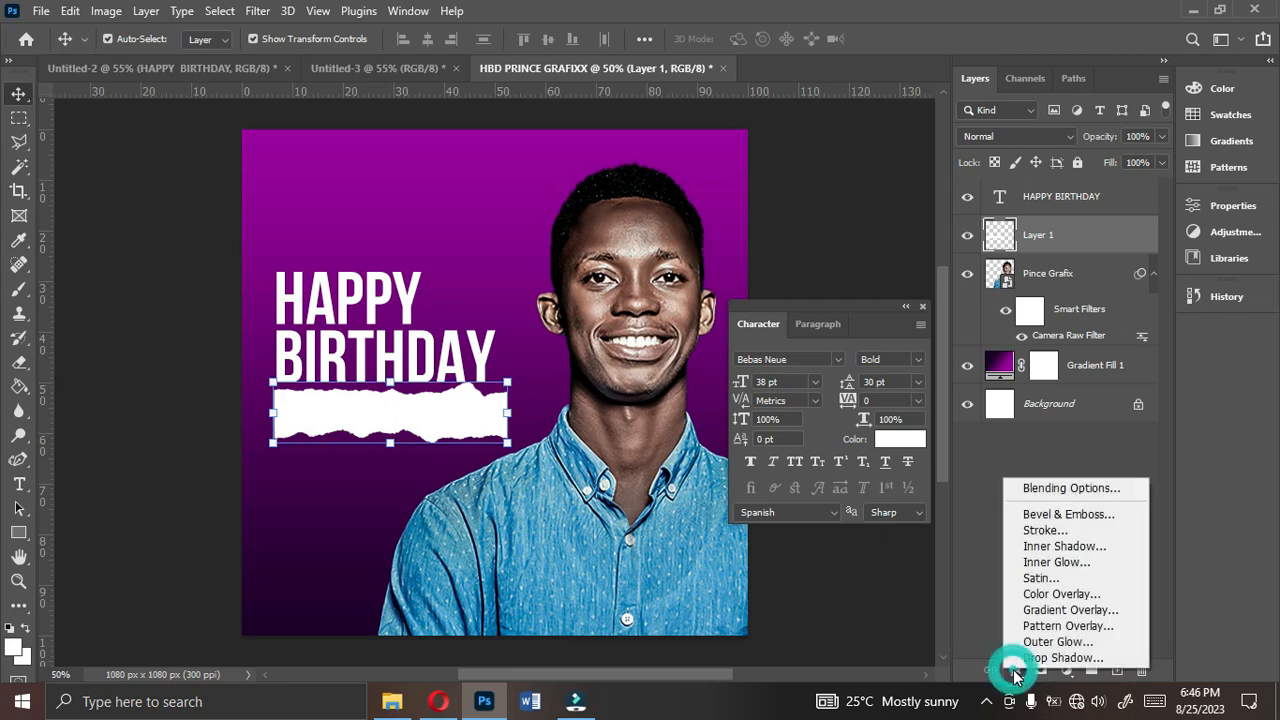
pyautogui.click(1048, 612)
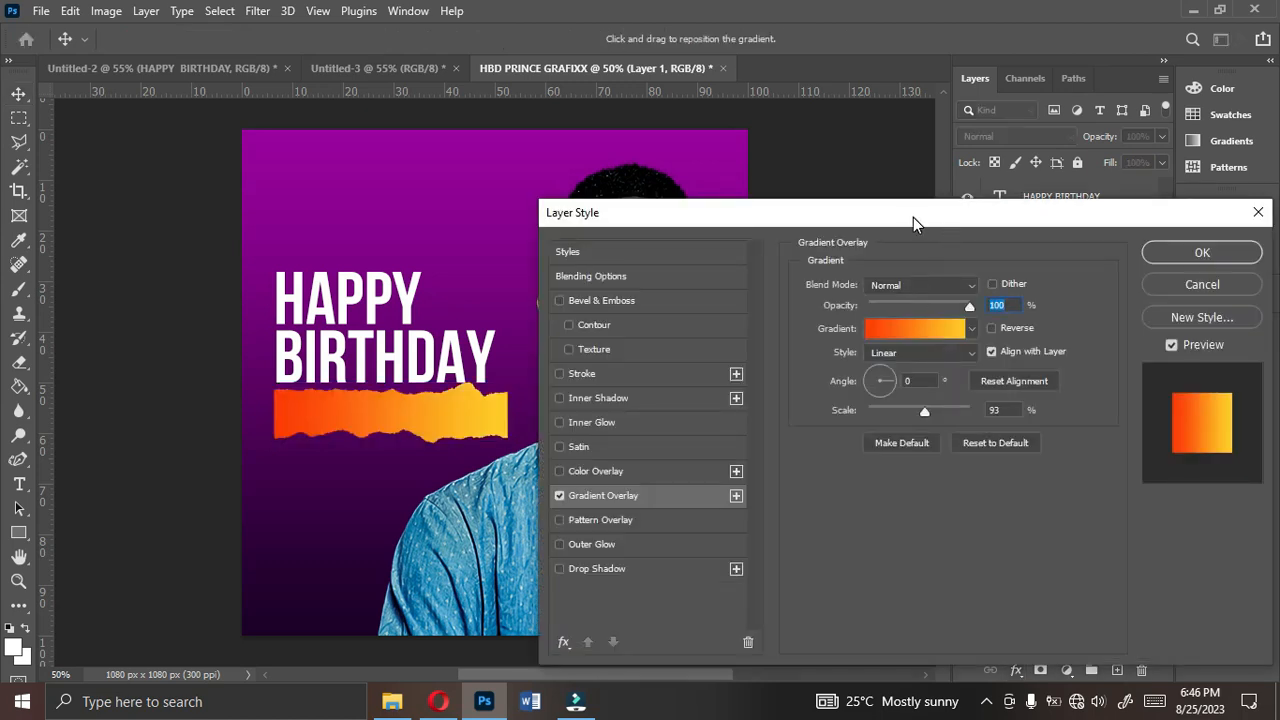
pyautogui.moveTo(913, 217); pyautogui.dragTo(1033, 195)
pyautogui.click(1004, 307)
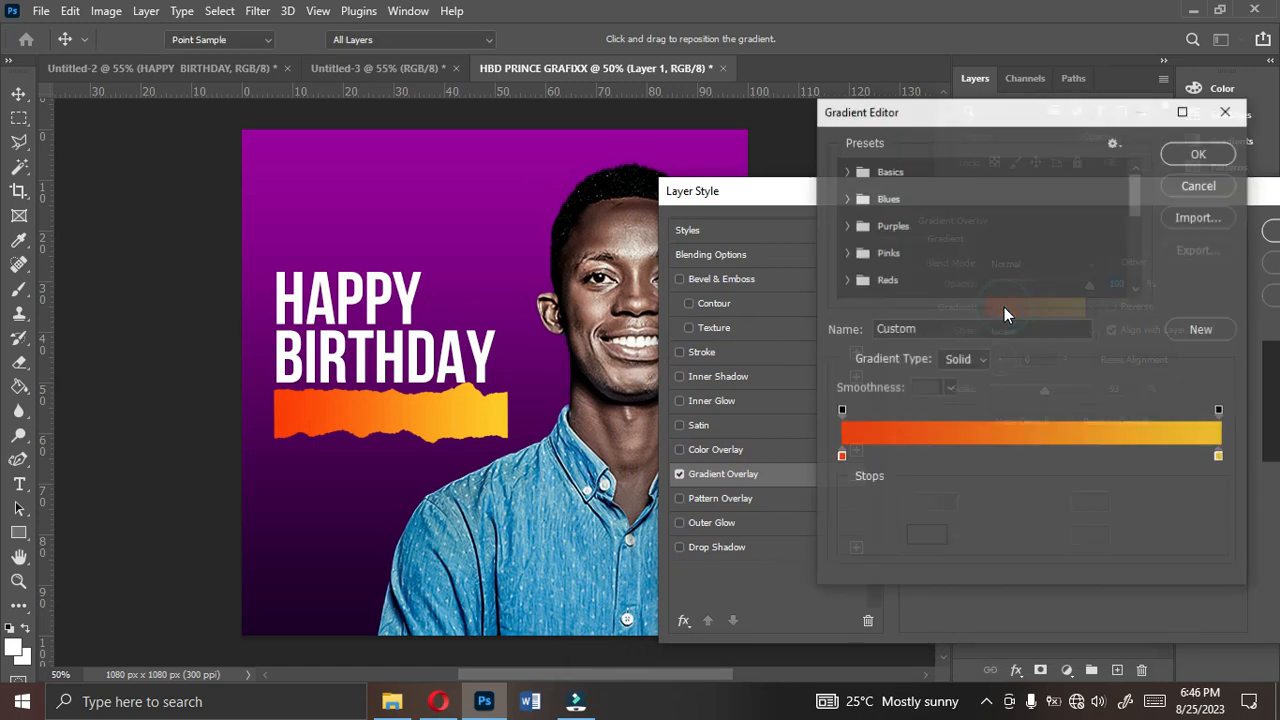
pyautogui.moveTo(1135, 190); pyautogui.dragTo(1129, 278)
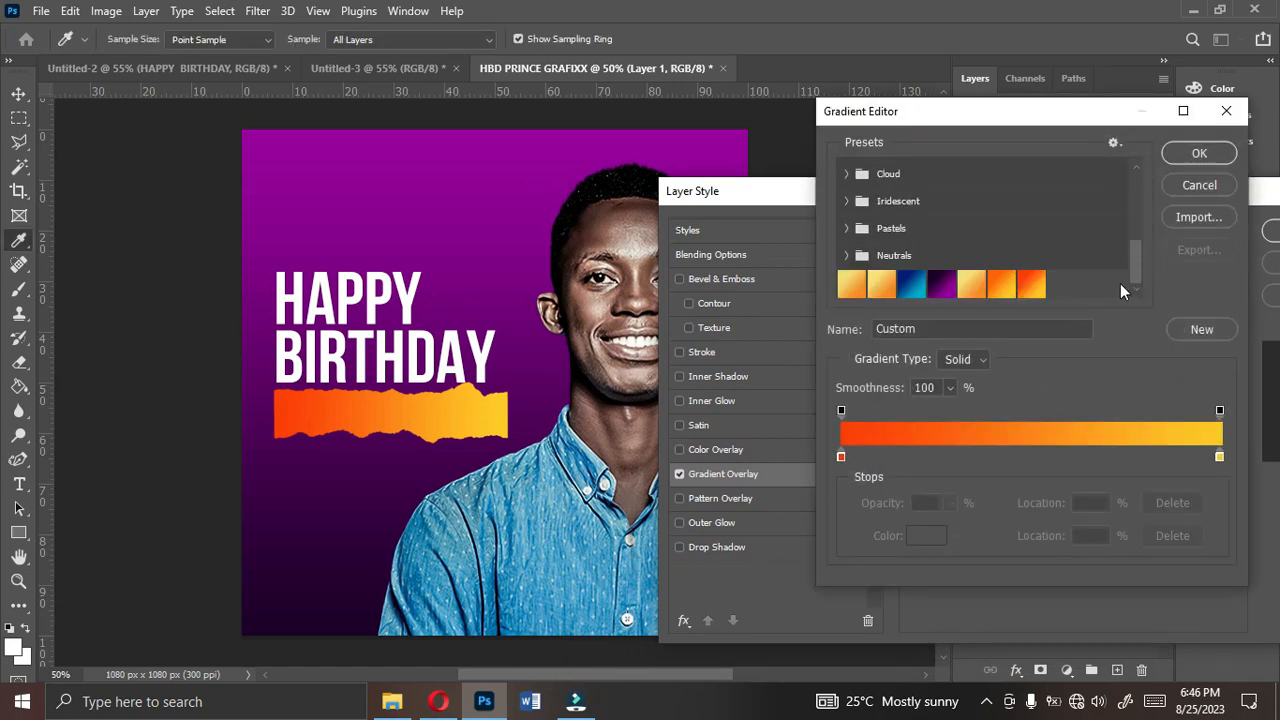
pyautogui.click(1034, 285)
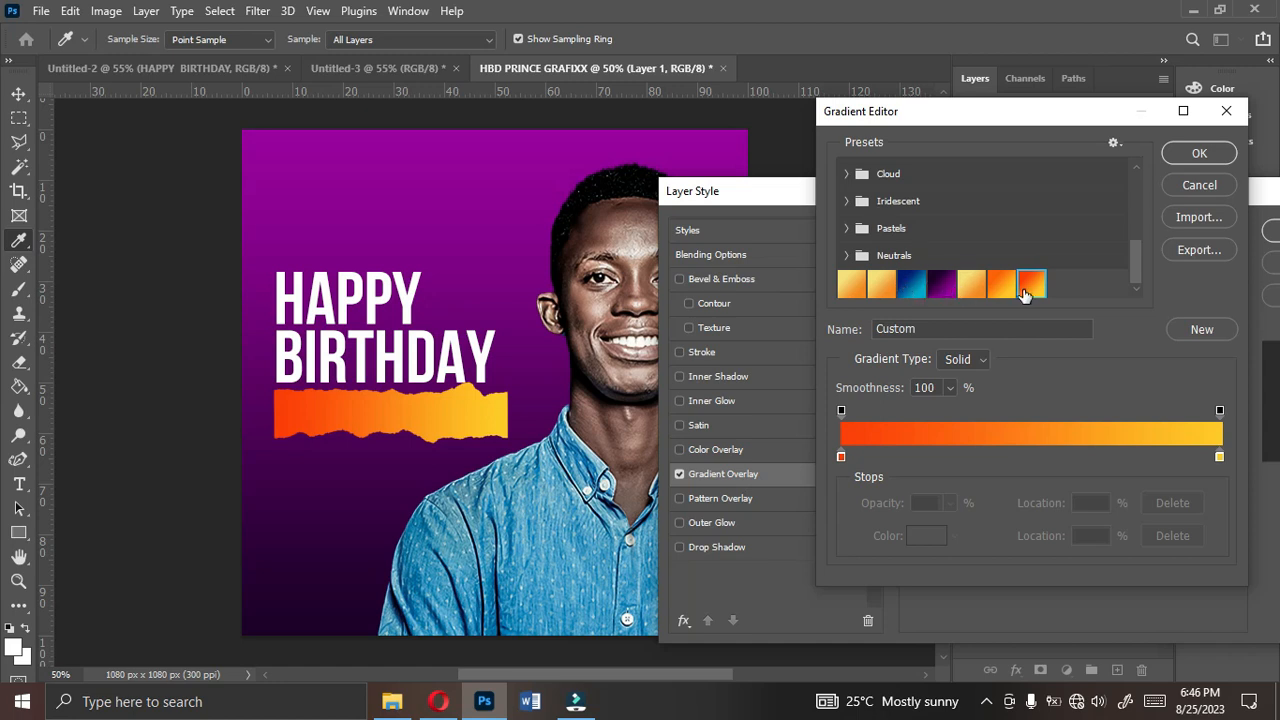
# - Set the strip gradient's start colour to fb3e04 and its end colour to feca1e
pyautogui.doubleClick(840, 456)
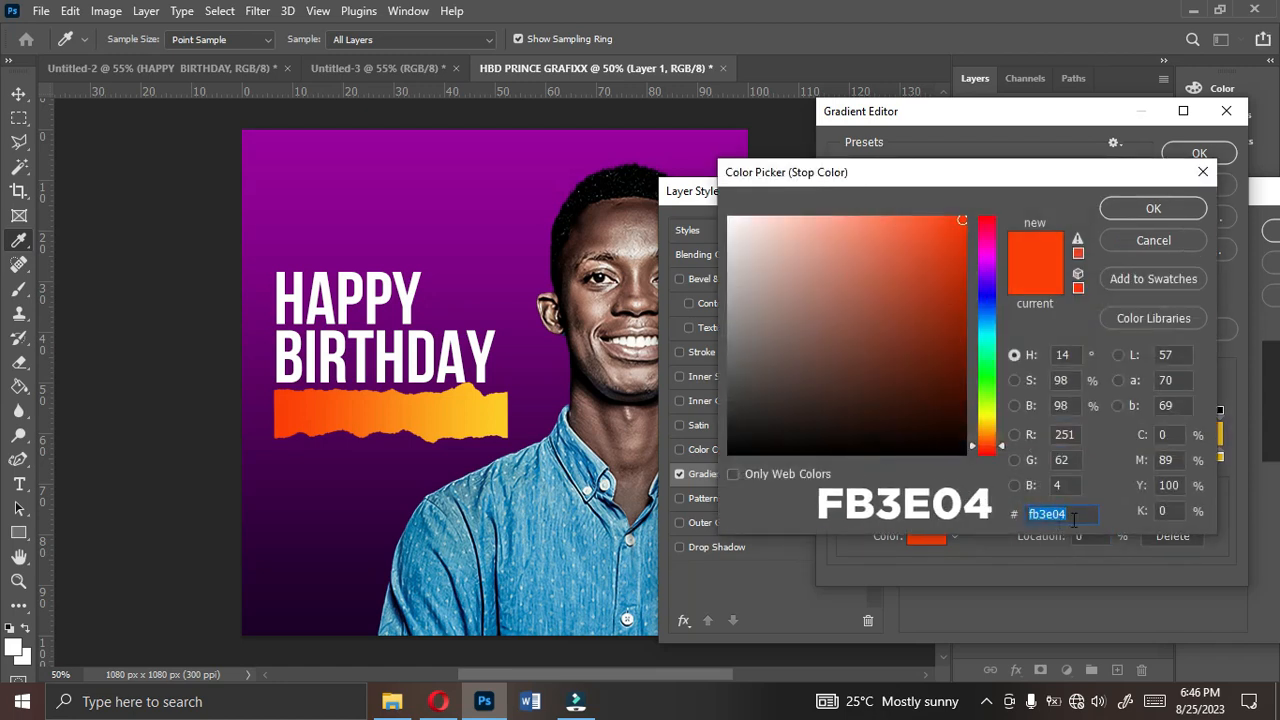
pyautogui.click(1081, 516)
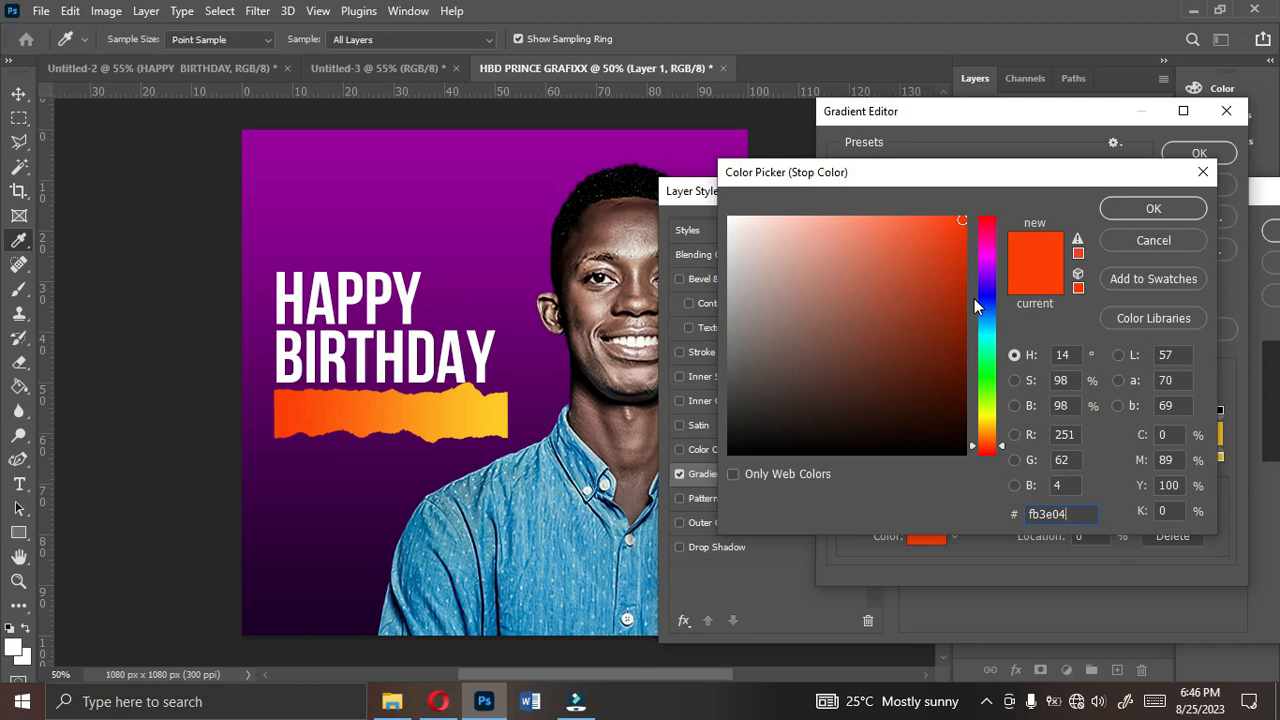
pyautogui.click(1134, 208)
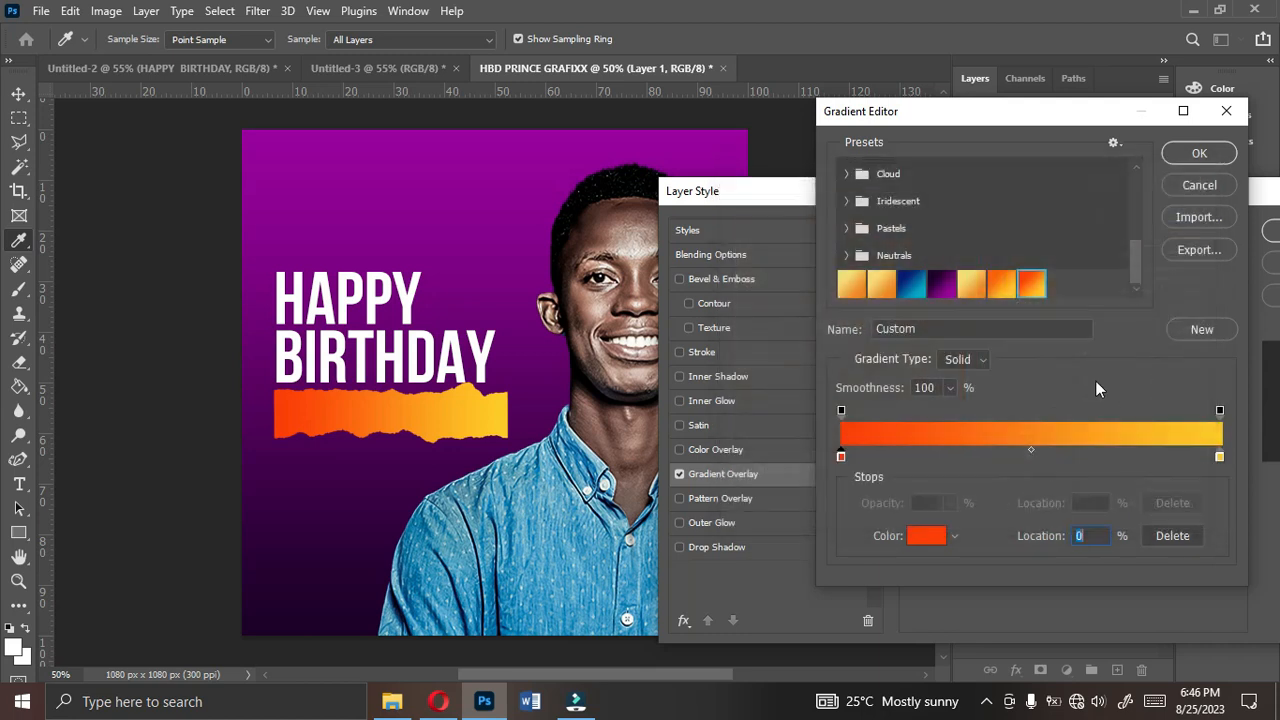
pyautogui.doubleClick(1220, 458)
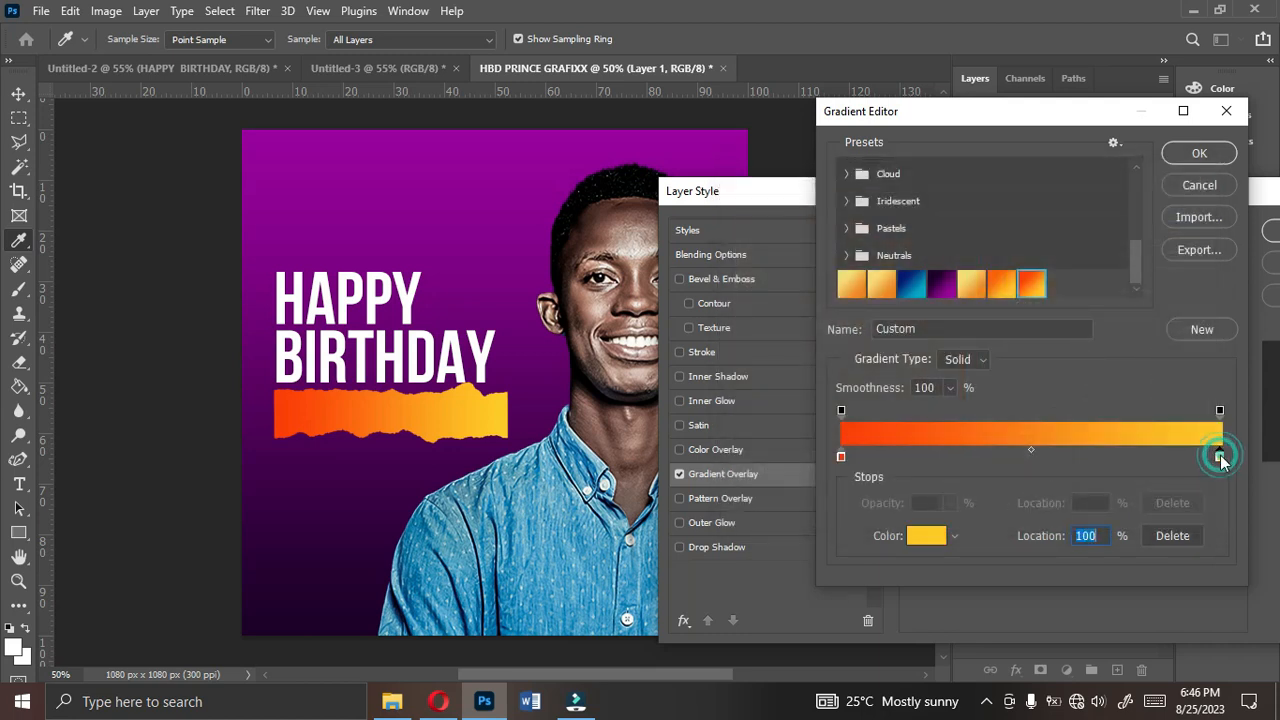
pyautogui.click(1072, 515)
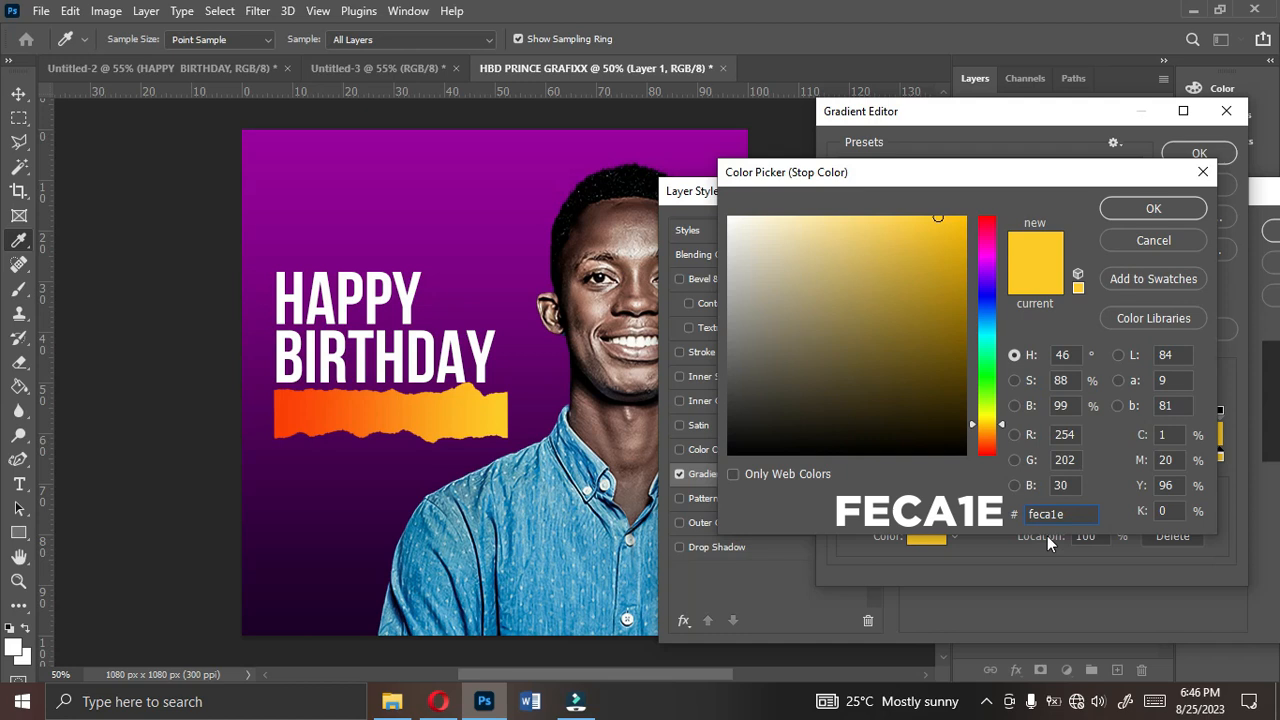
pyautogui.click(1155, 208)
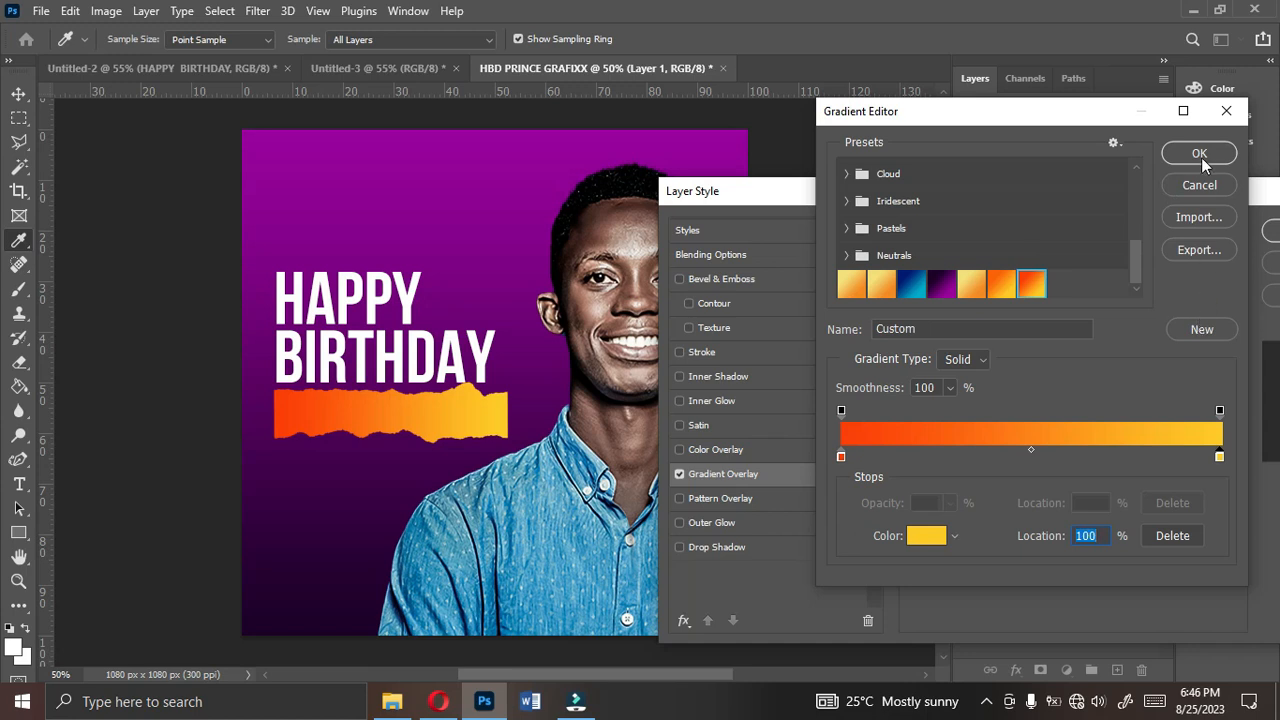
pyautogui.click(1200, 155)
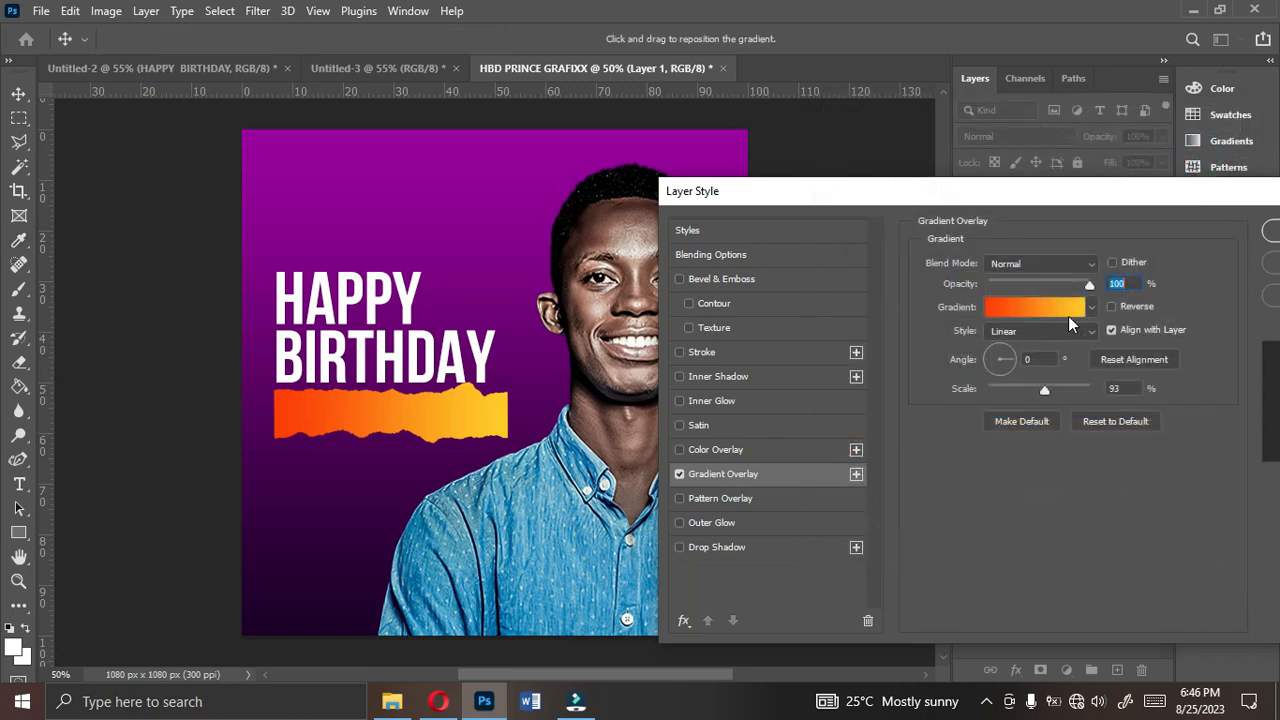
# - Set the Gradient Overlay's scale to 100% and apply the layer style to the strip
pyautogui.click(1046, 360)
pyautogui.doubleClick(1040, 360)
pyautogui.moveTo(1131, 387); pyautogui.dragTo(1060, 387)
pyautogui.write('100')
pyautogui.moveTo(1030, 203); pyautogui.dragTo(975, 210)
pyautogui.click(1246, 232)
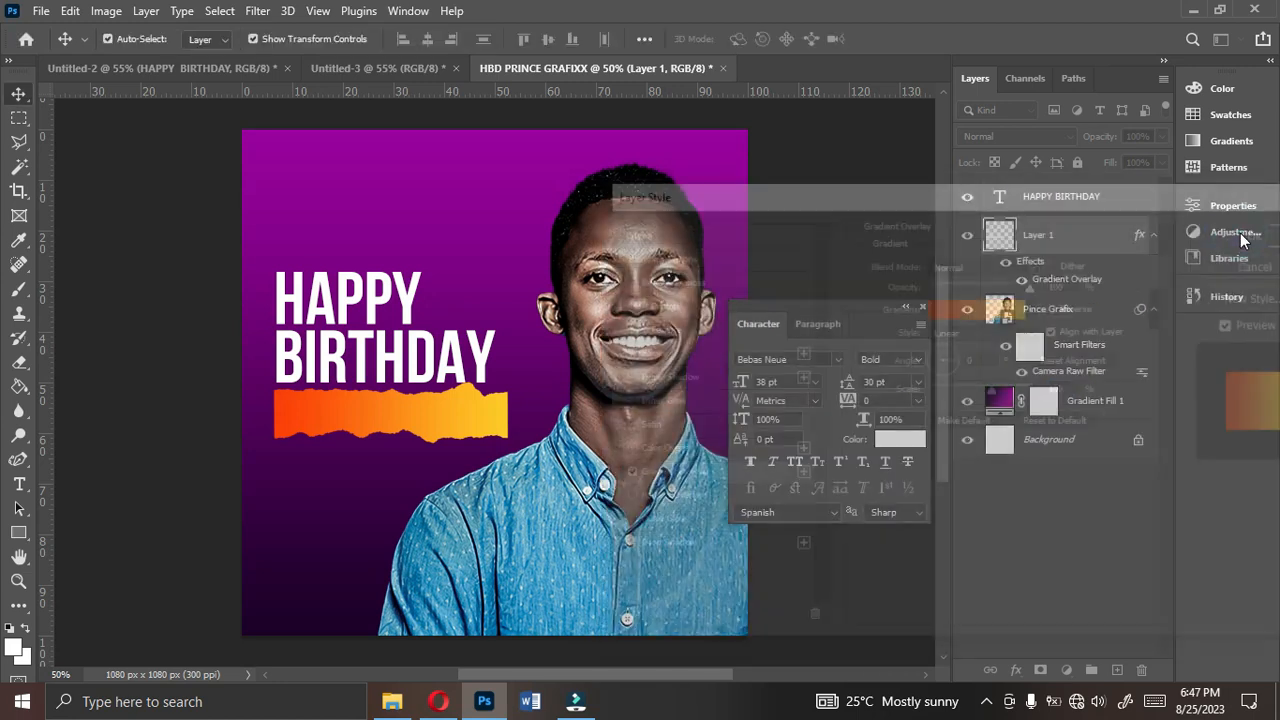
# - Align the HAPPY BIRTHDAY title with the strip's left edge, enlarge it to about 42.49 pt and nudge it up clear of the strip
pyautogui.click(493, 350)
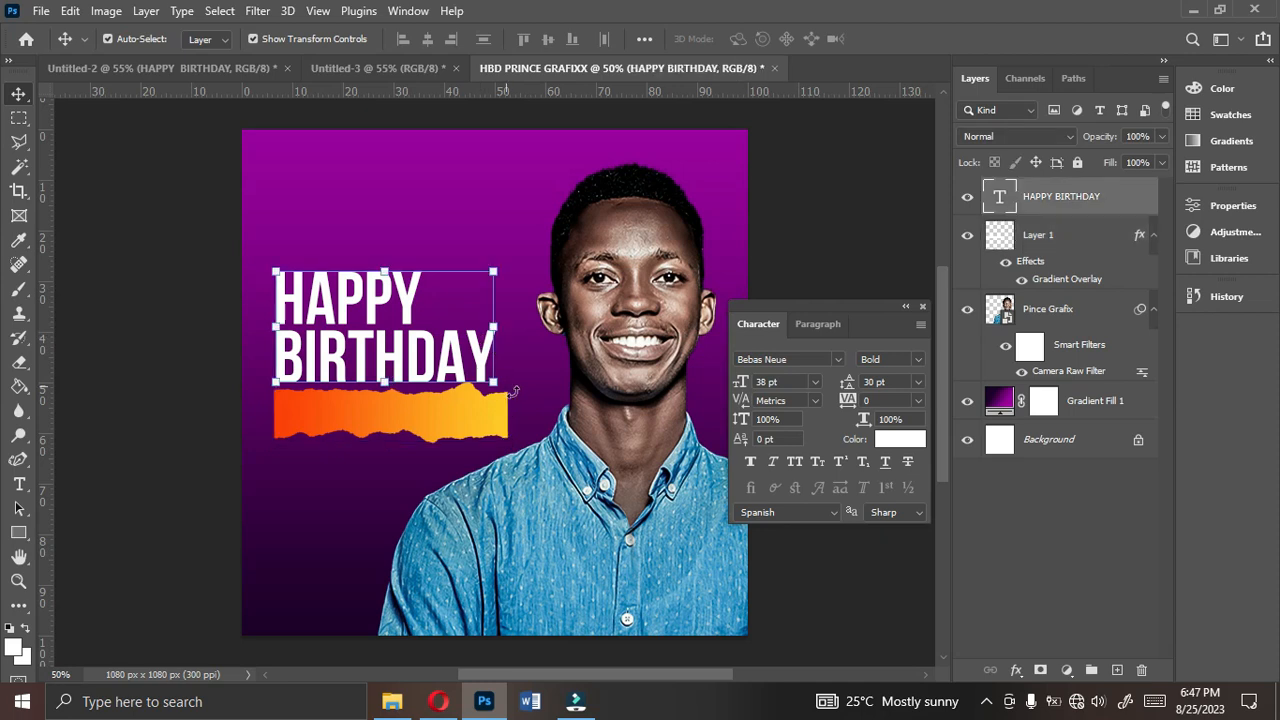
pyautogui.moveTo(305, 366); pyautogui.dragTo(296, 364)
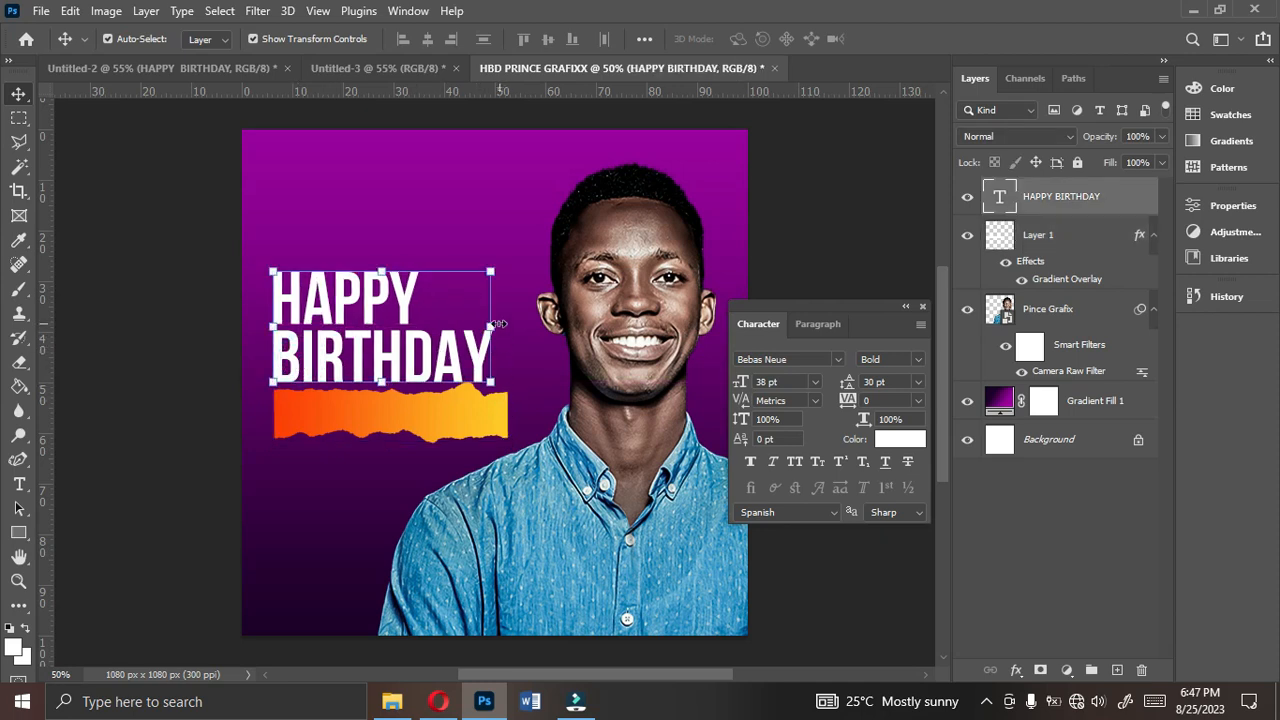
pyautogui.moveTo(498, 324); pyautogui.dragTo(530, 312)
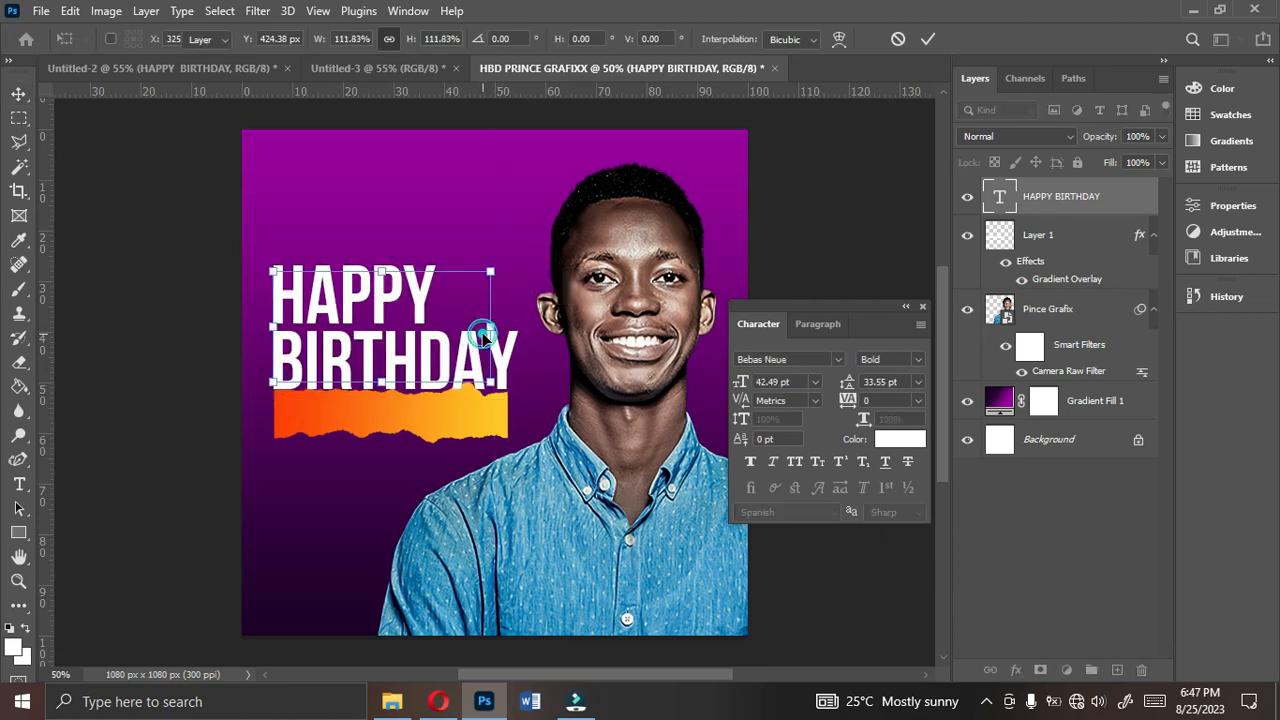
pyautogui.press('Return')
pyautogui.press('Up')
pyautogui.press('Up')
pyautogui.press('Up')
pyautogui.press('Up')
pyautogui.press('Up')
pyautogui.press('Up')
pyautogui.press('Up')
pyautogui.press('Up')
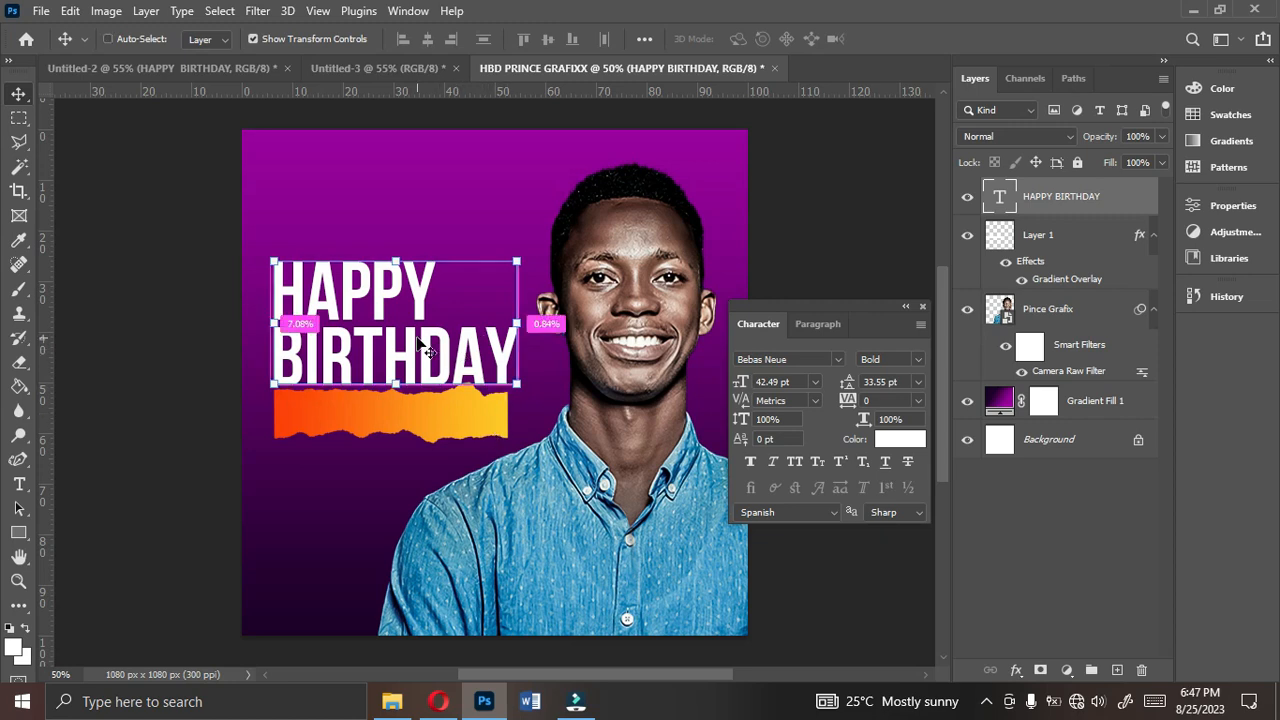
# - Duplicate the HAPPY BIRTHDAY title, shift the copy down over the strip and replace its text with Prince Grafix
pyautogui.hotkey('ctrl', 'j')
pyautogui.moveTo(400, 343); pyautogui.dragTo(408, 431)
pyautogui.doubleClick(408, 431)
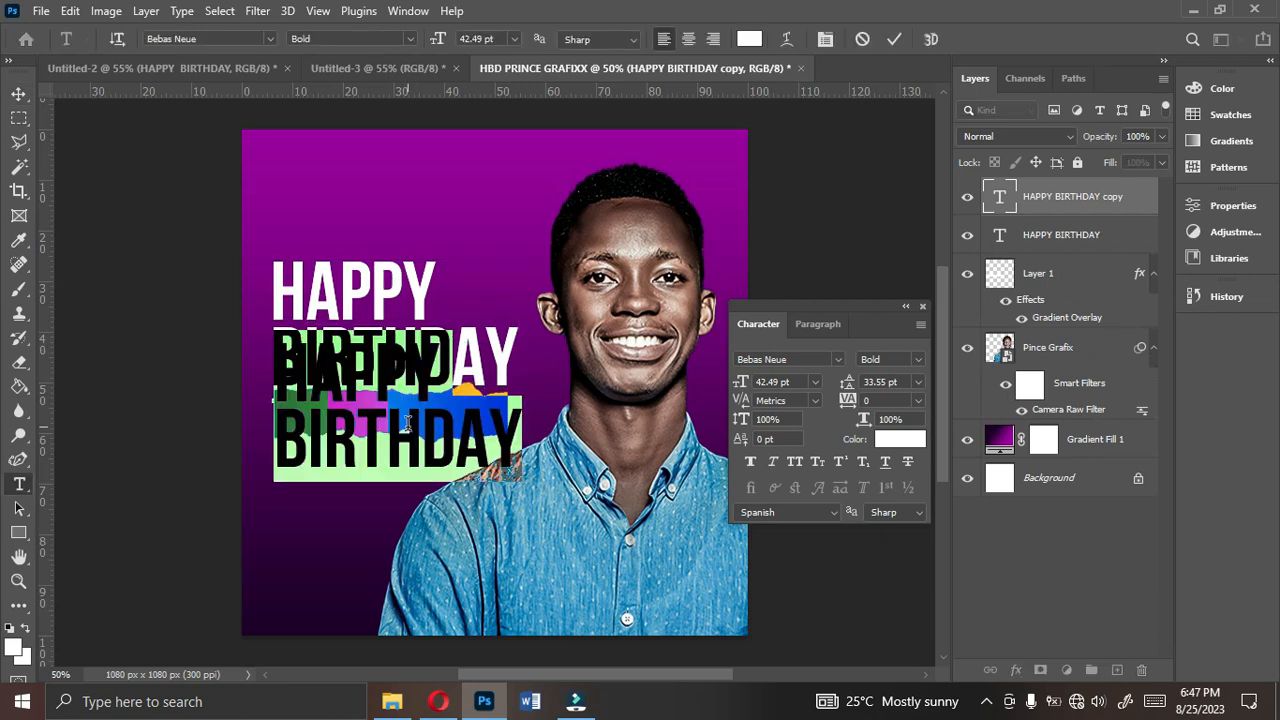
pyautogui.write('PRI')
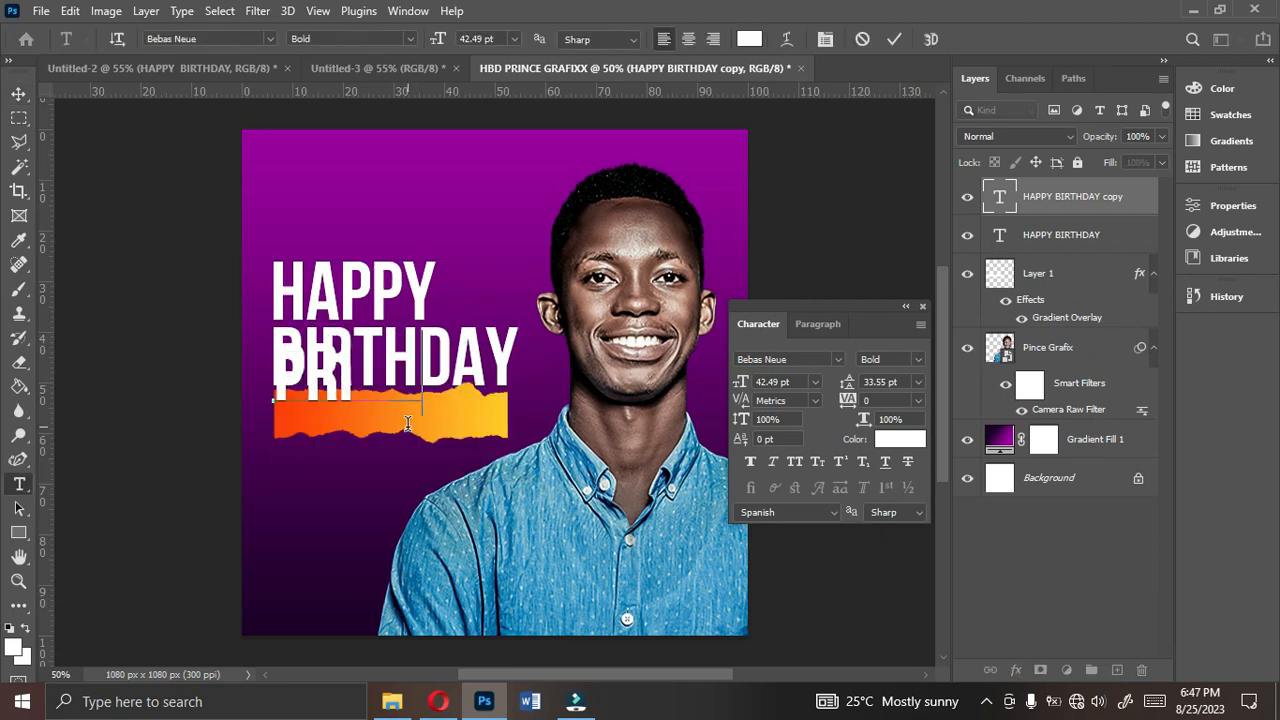
pyautogui.write('NCE GRAFIX')
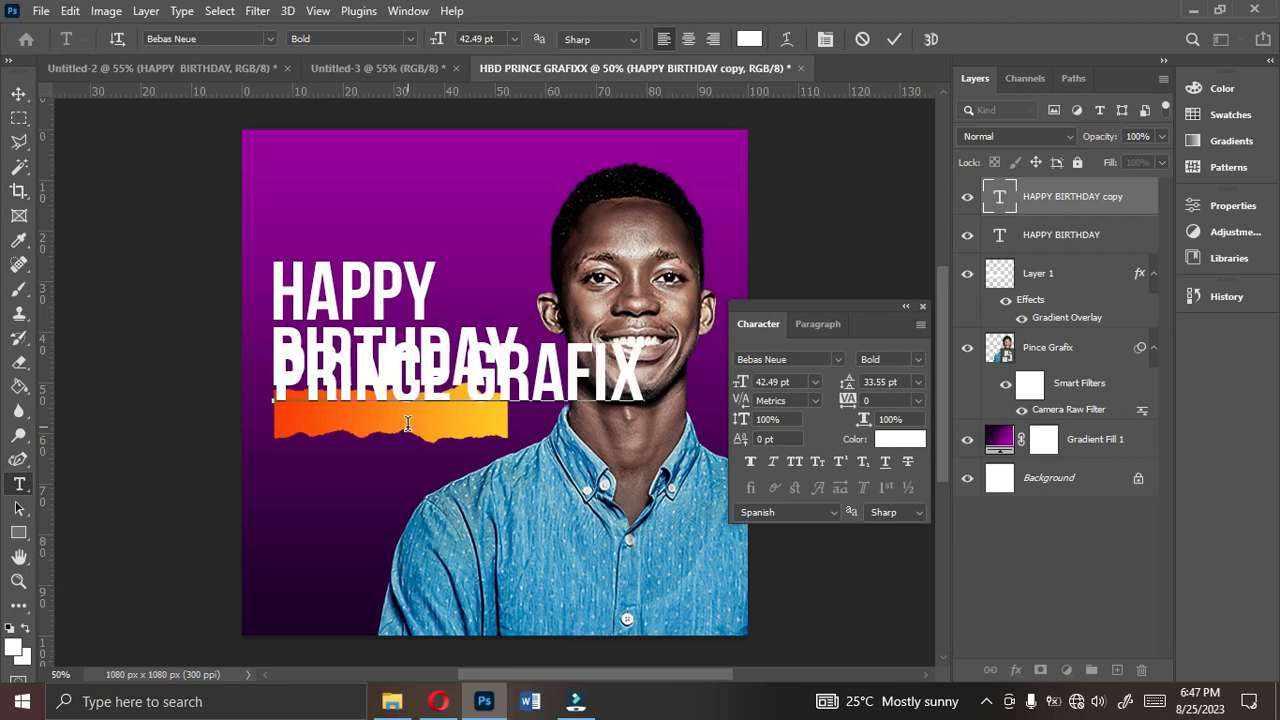
pyautogui.click(888, 44)
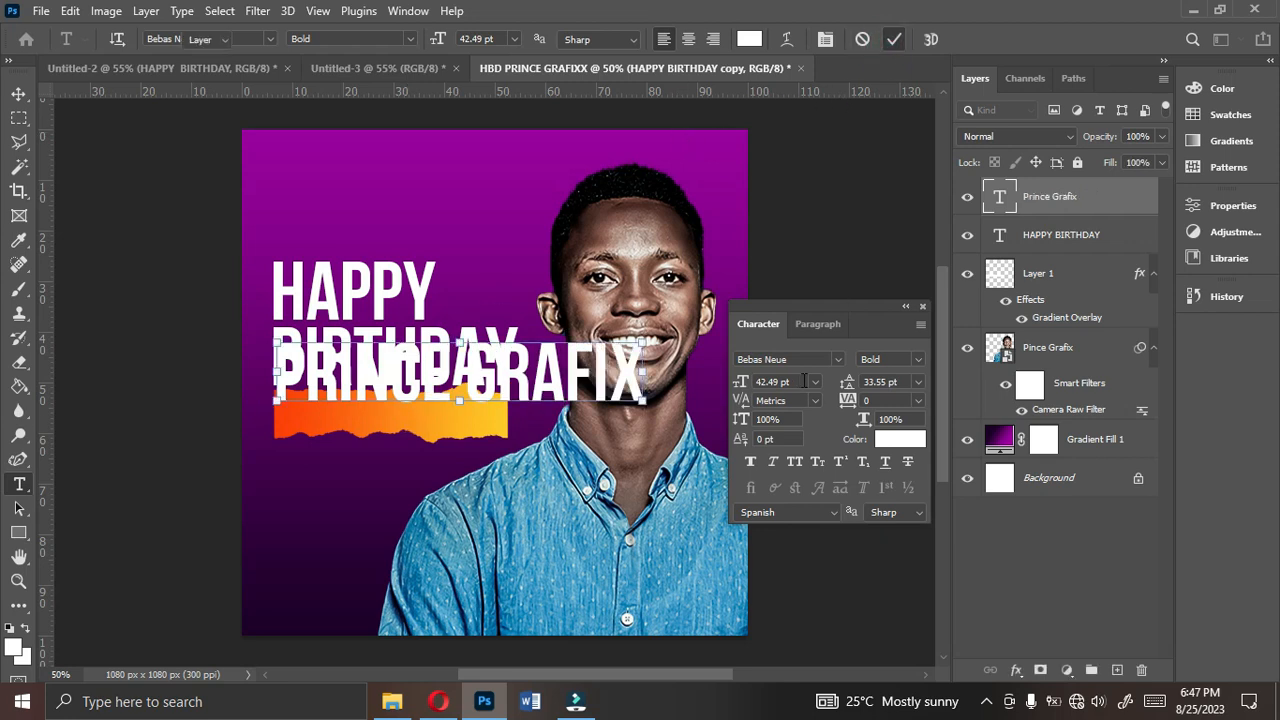
# - Change the Prince Grafix text's font to Montserrat ExtraBold Italic
pyautogui.press('v')
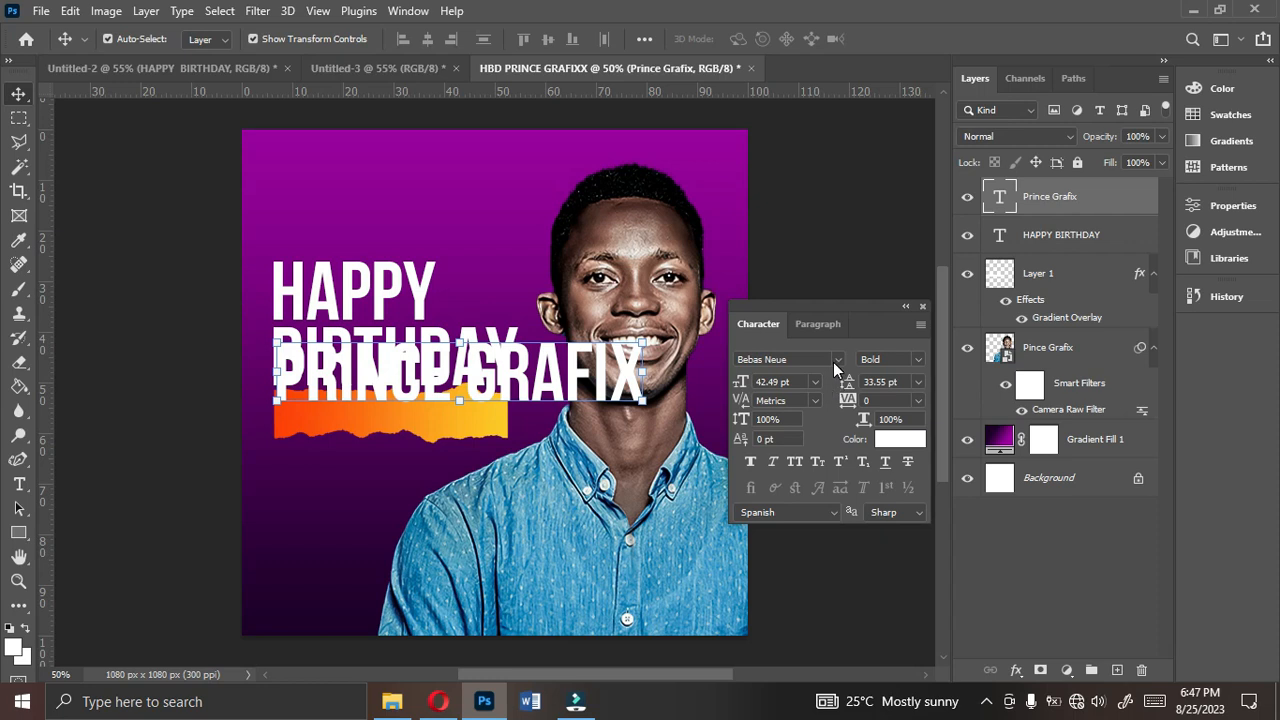
pyautogui.click(835, 361)
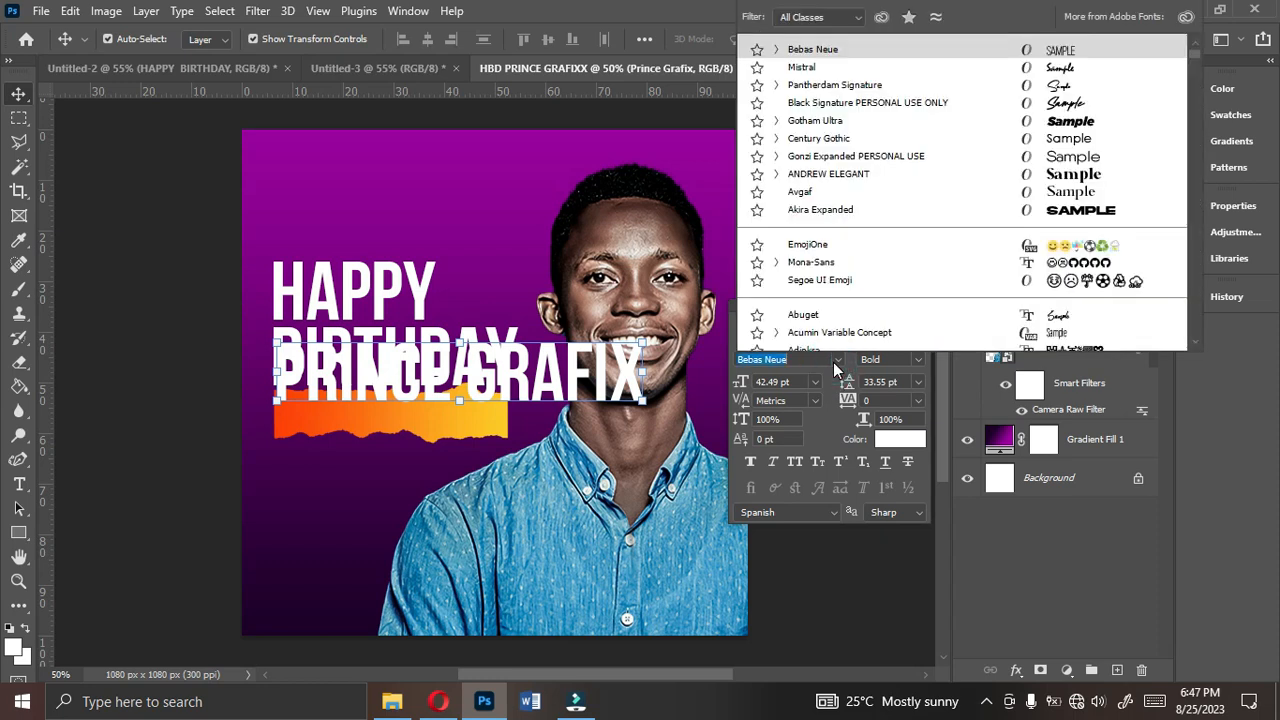
pyautogui.click(851, 174)
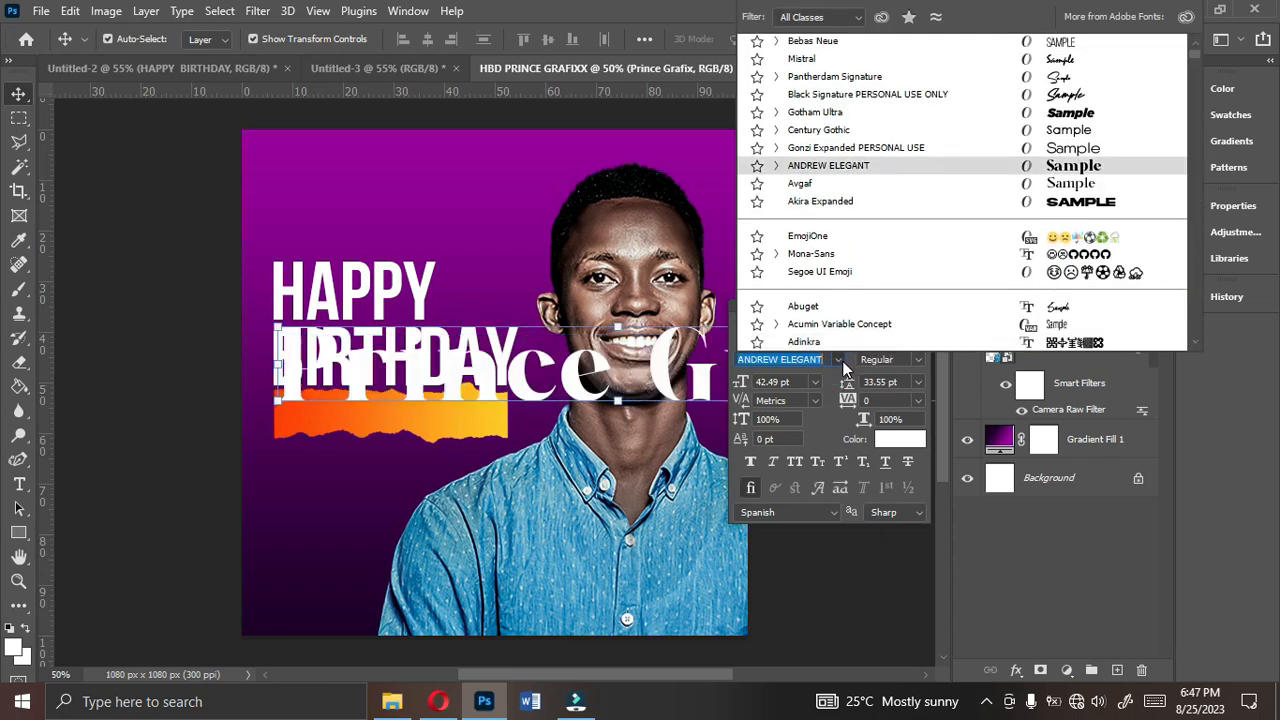
pyautogui.write('monts')
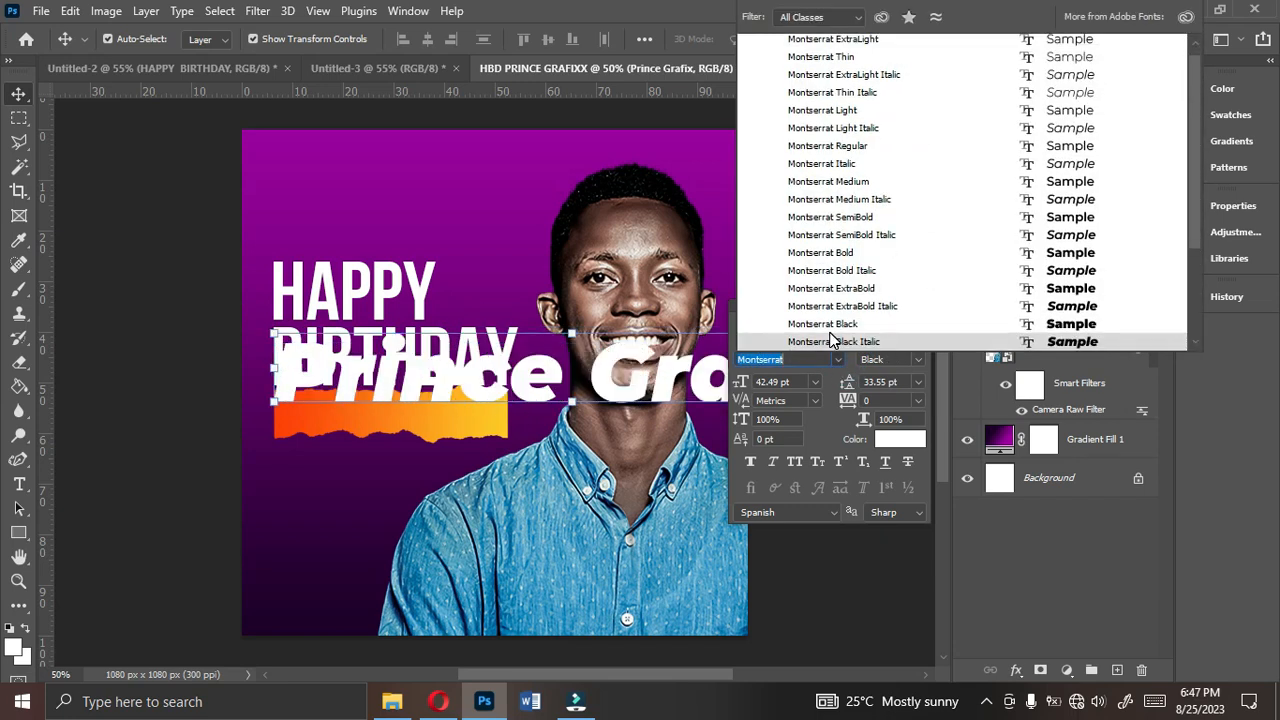
pyautogui.click(837, 310)
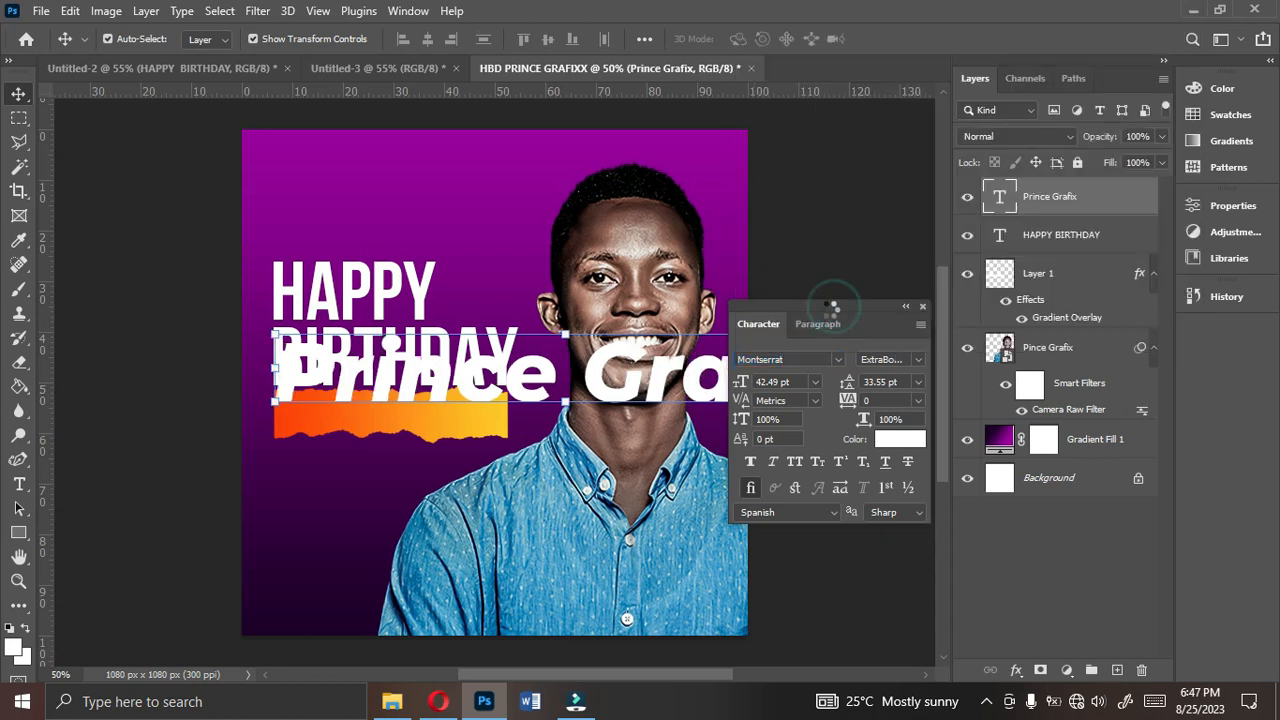
# - Set the Prince Grafix text to 11 pt and move it onto the orange torn-paper strip
pyautogui.click(814, 382)
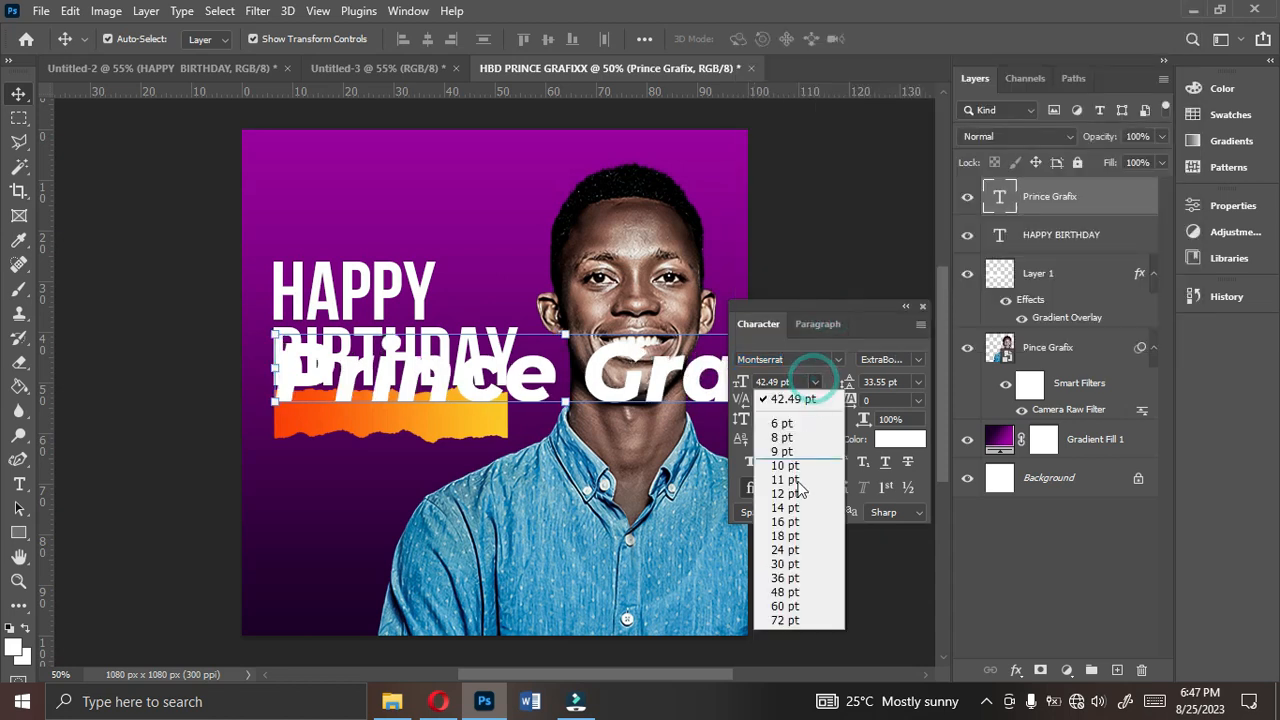
pyautogui.click(785, 480)
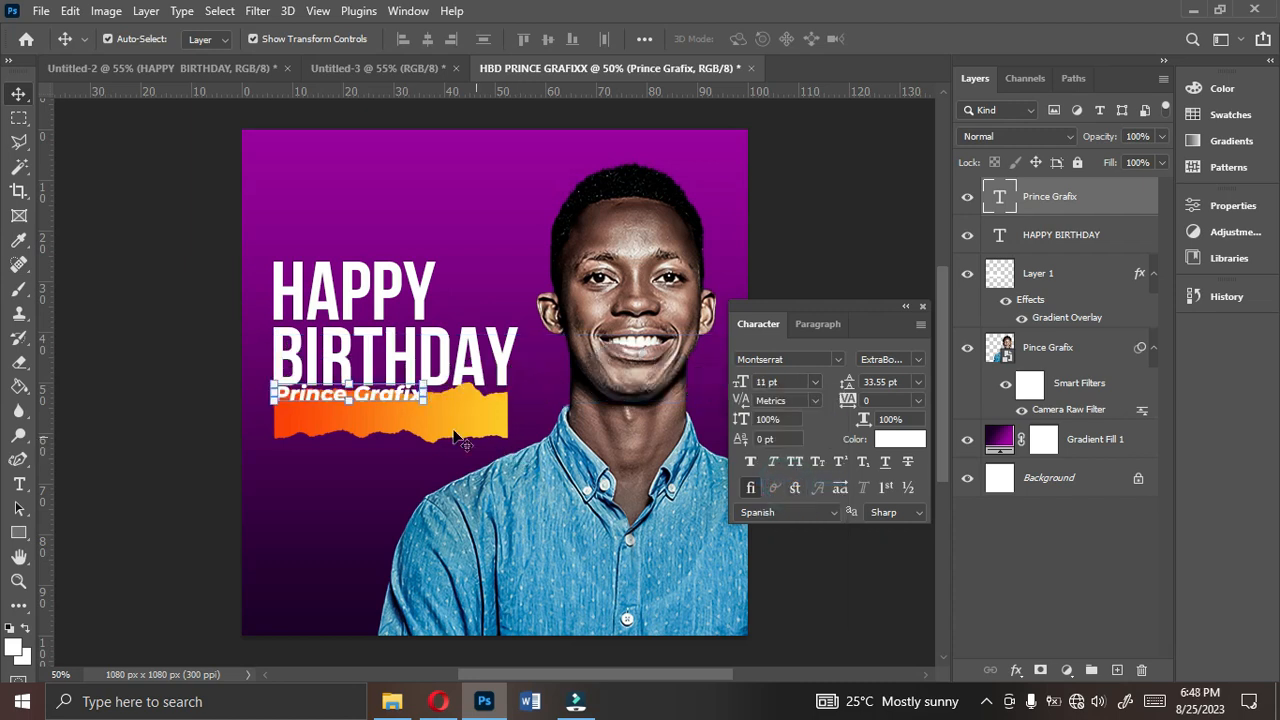
pyautogui.click(418, 396)
pyautogui.moveTo(415, 396); pyautogui.dragTo(427, 416)
pyautogui.press('Return')
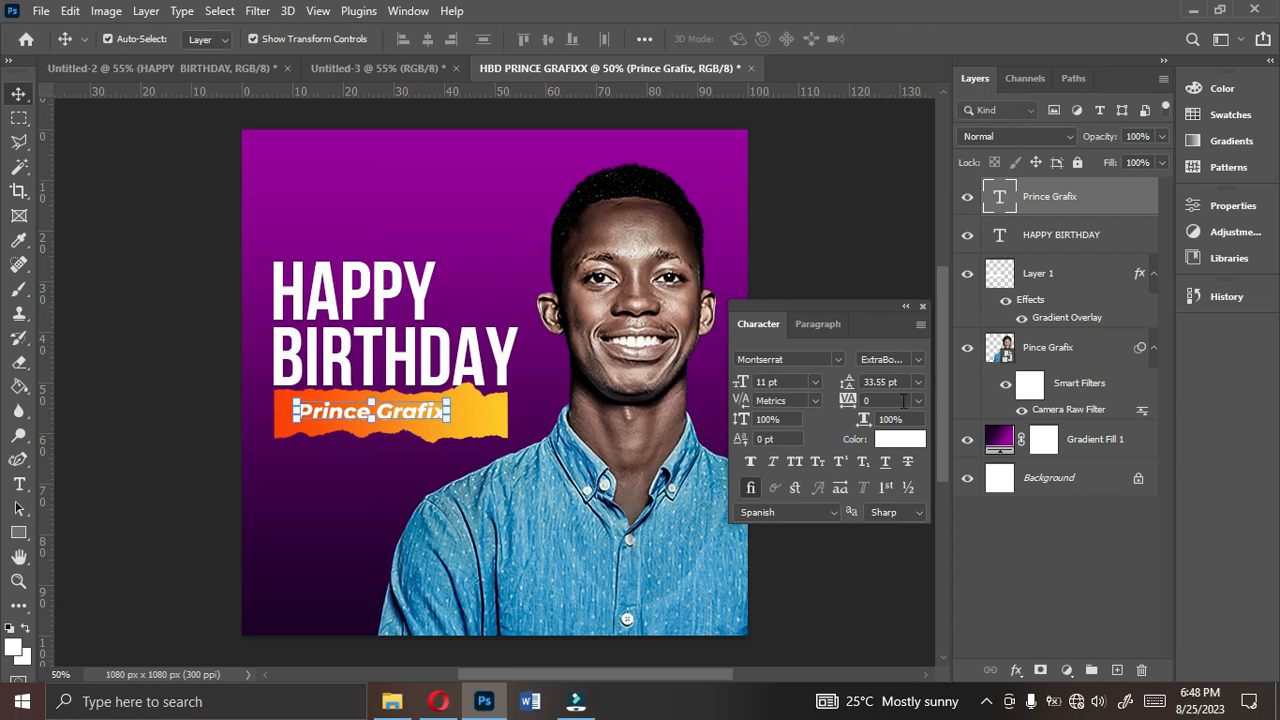
# - Scale the Prince Grafix text up to about 15.42 pt so it spans most of the strip's width
pyautogui.click(815, 381)
pyautogui.click(813, 379)
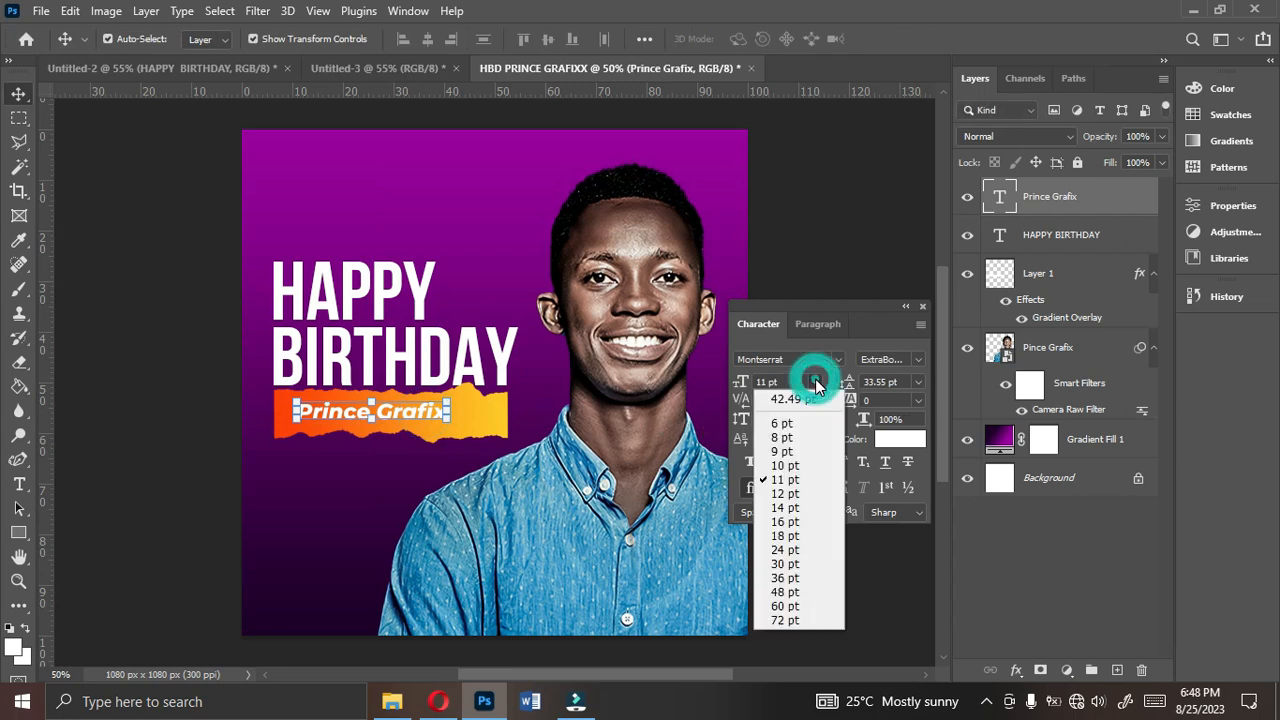
pyautogui.moveTo(447, 412); pyautogui.dragTo(497, 413)
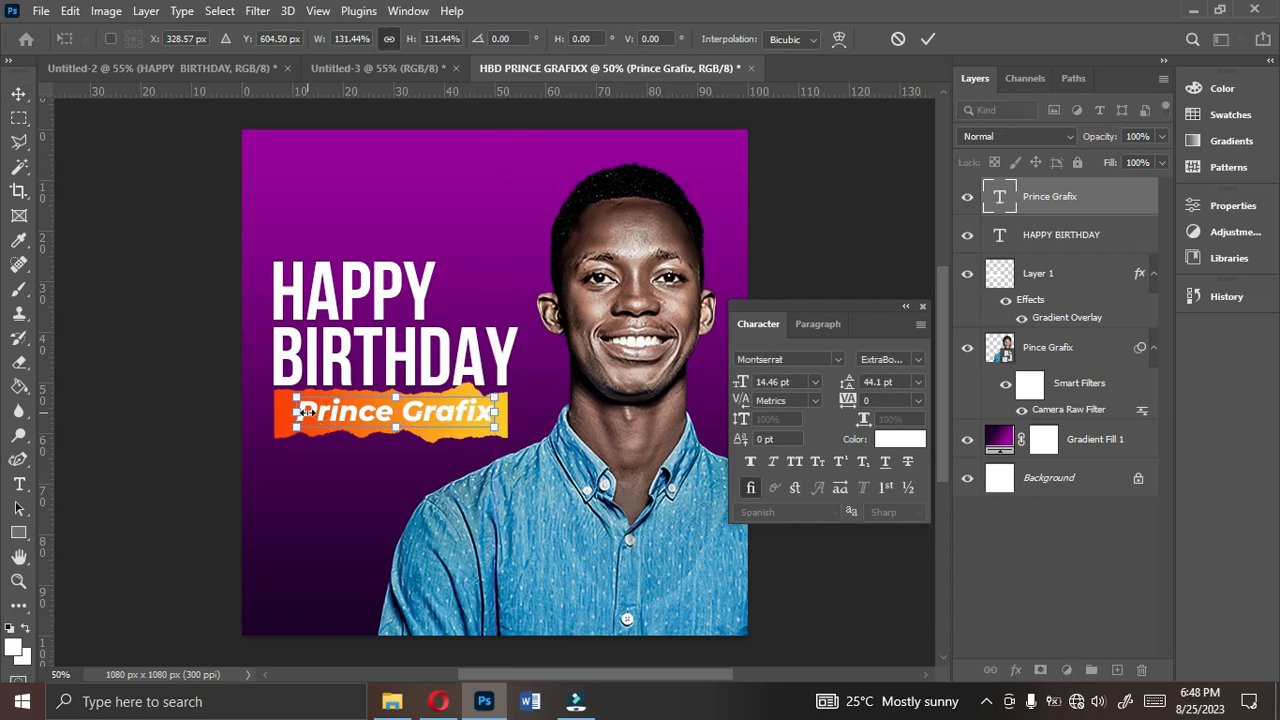
pyautogui.moveTo(297, 413); pyautogui.dragTo(289, 413)
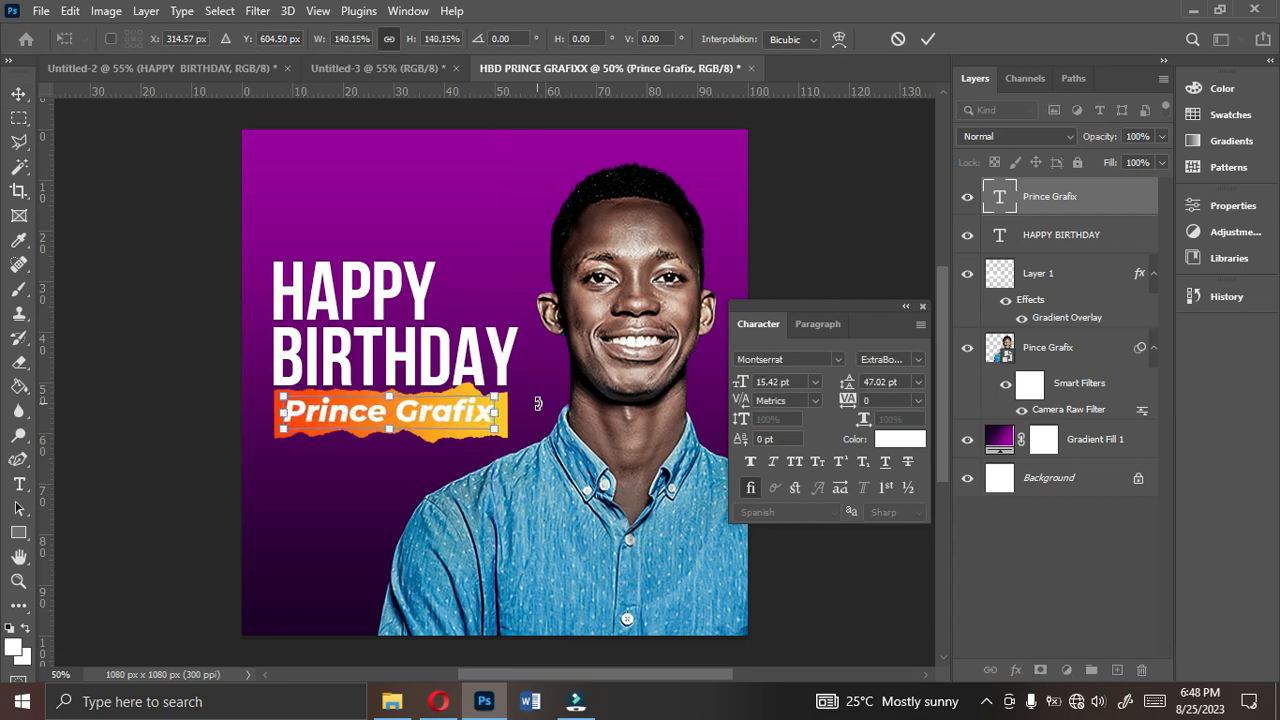
pyautogui.click(514, 408)
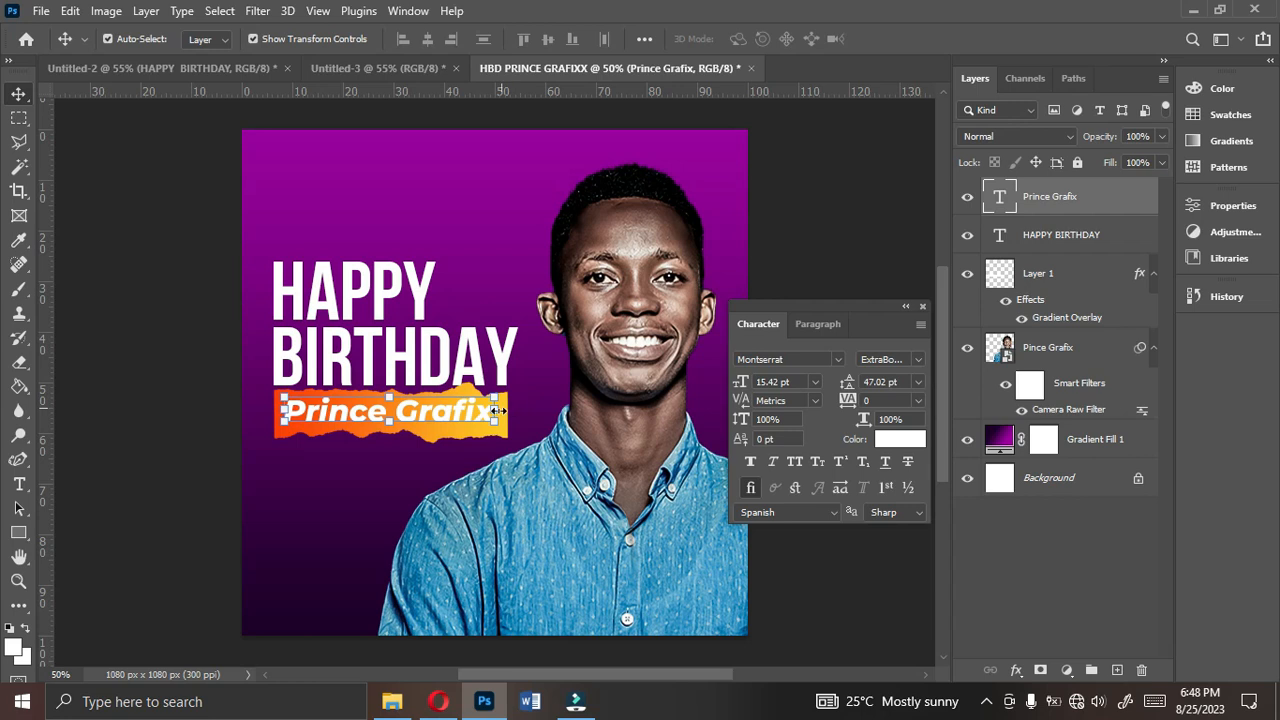
# - Nudge the Prince Grafix text slightly right and down to centre it on the strip
pyautogui.press('Right')
pyautogui.press('Right')
pyautogui.press('Right')
pyautogui.press('Right')
pyautogui.press('Down')
pyautogui.press('Down')
pyautogui.press('Down')
pyautogui.press('Down')
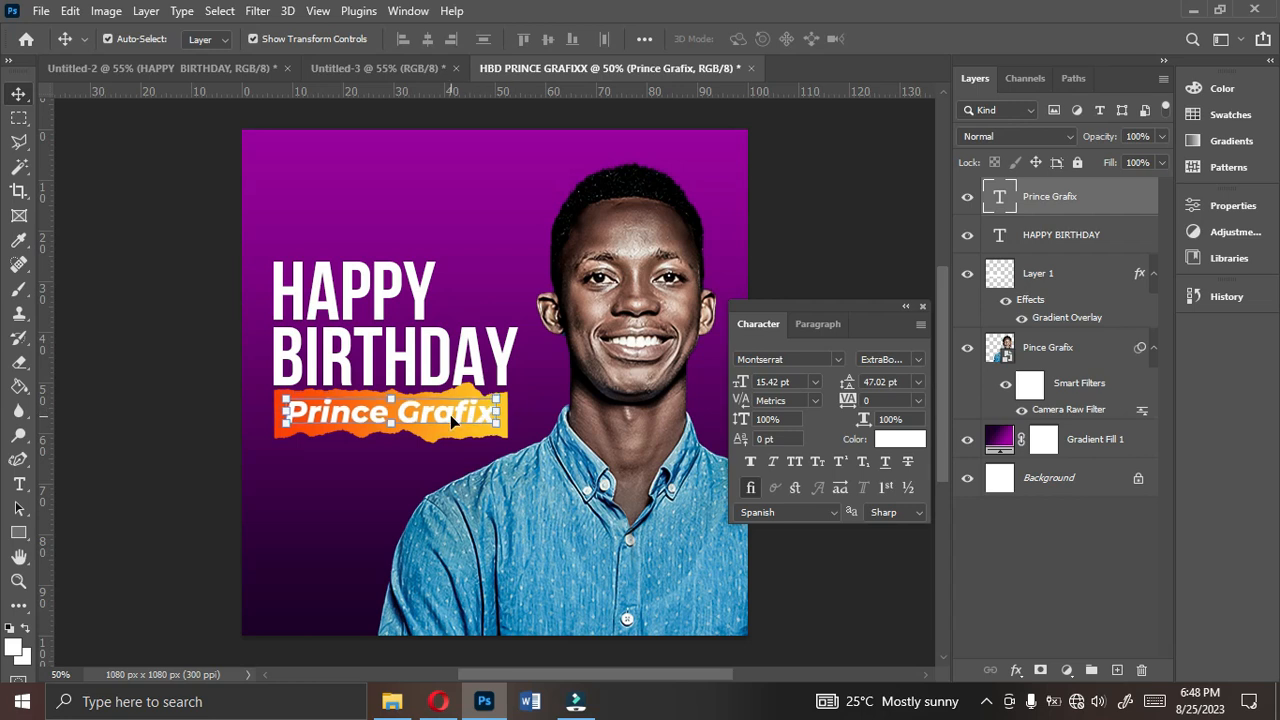
# - Nudge the HAPPY BIRTHDAY title slightly up from the orange torn-paper strip
pyautogui.click(443, 376)
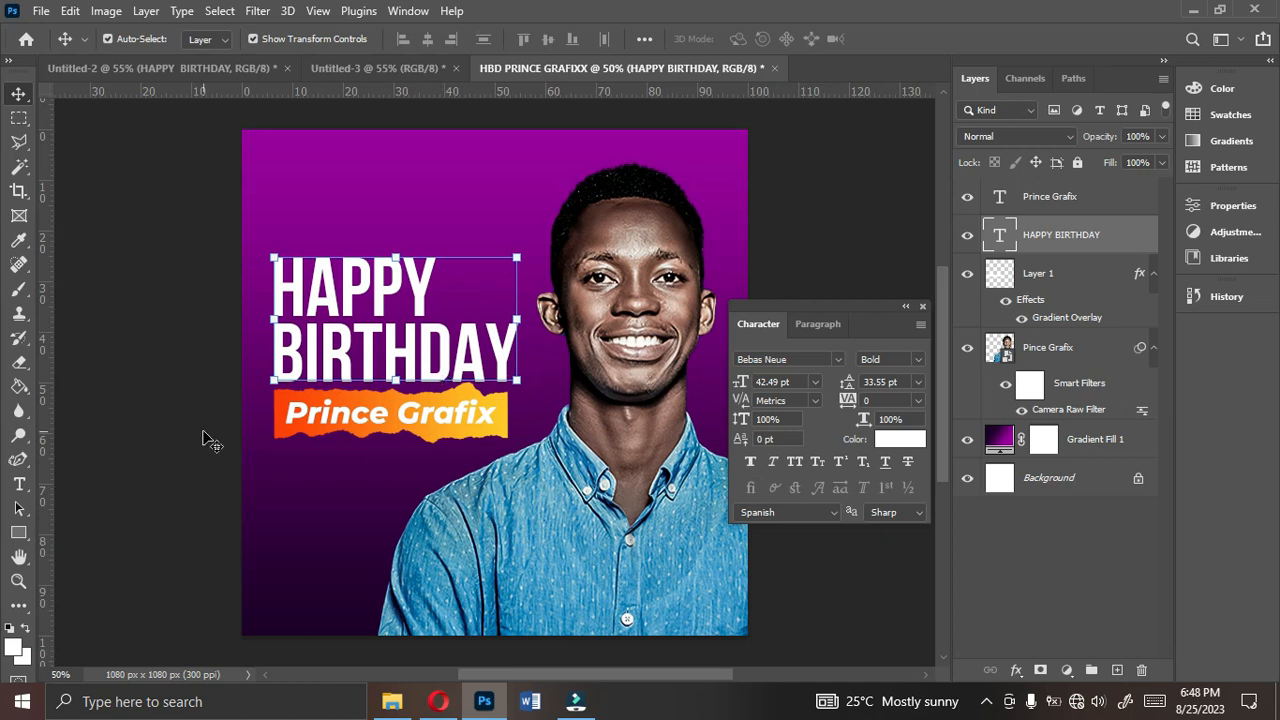
pyautogui.click(203, 436)
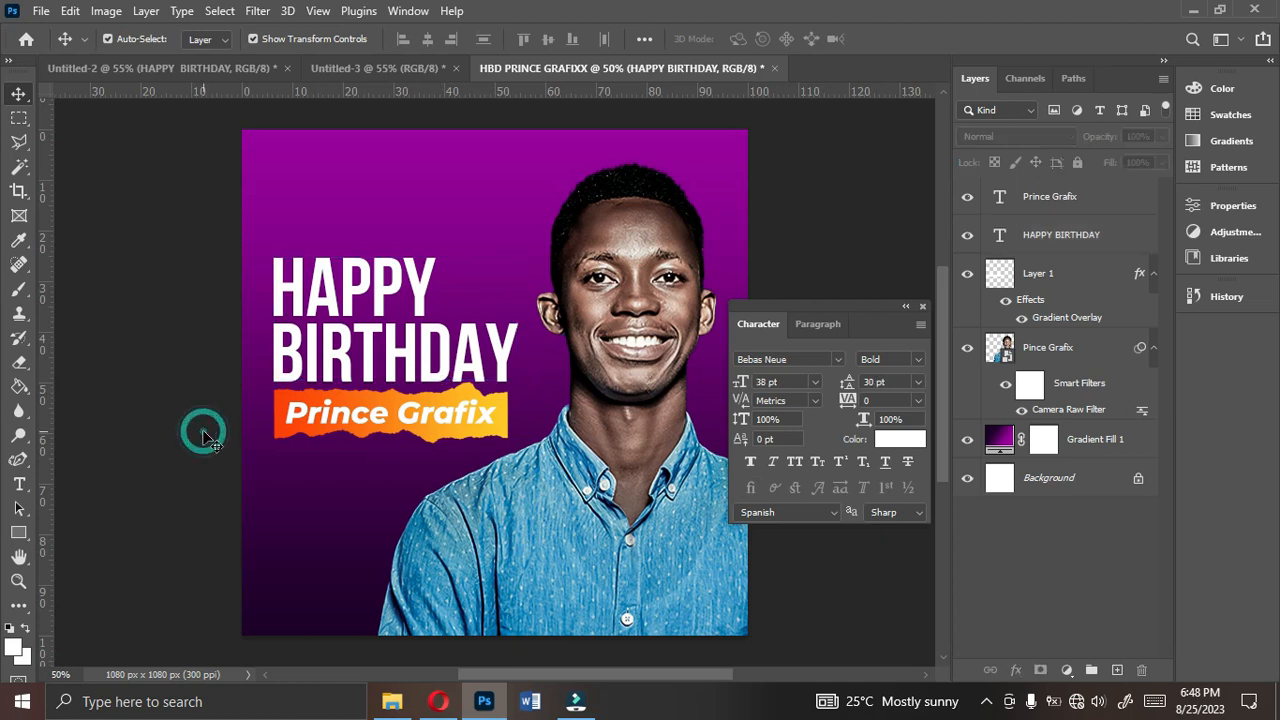
# - Place a duplicate of the Prince Grafix text below the orange strip and check the reference flyer in the other open document
pyautogui.click(418, 417)
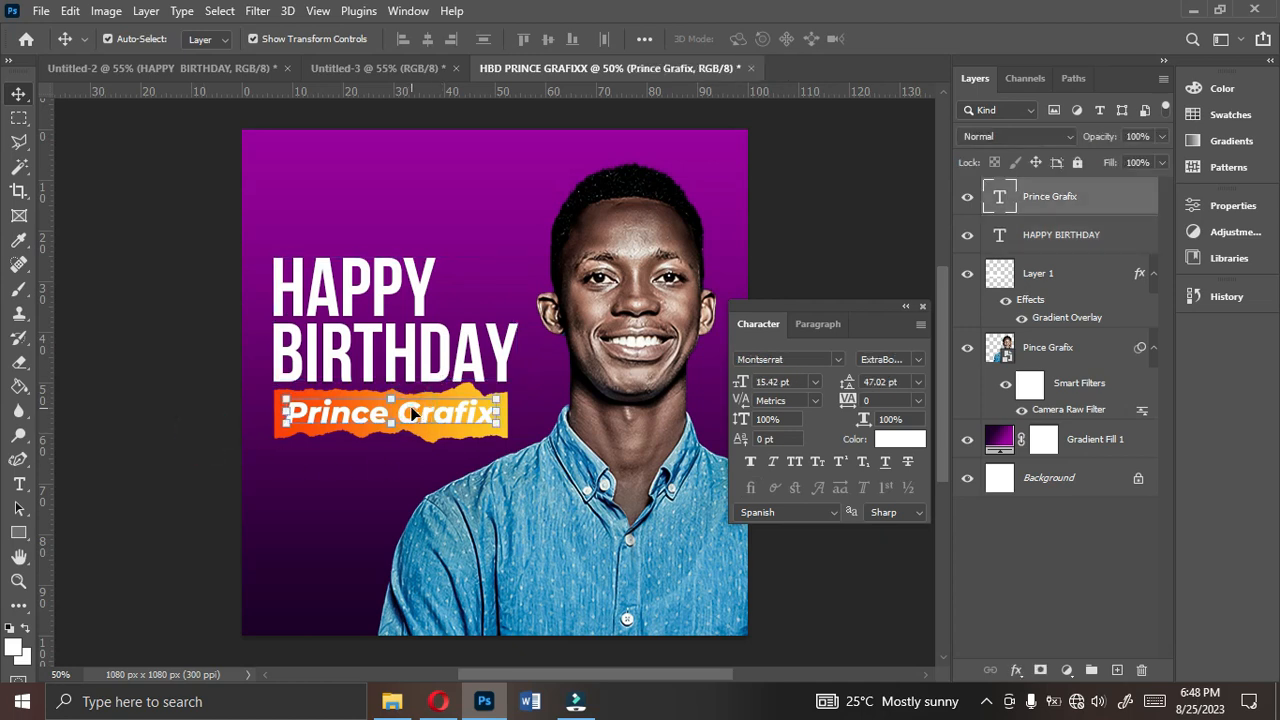
pyautogui.moveTo(413, 413); pyautogui.dragTo(397, 487)
pyautogui.click(207, 67)
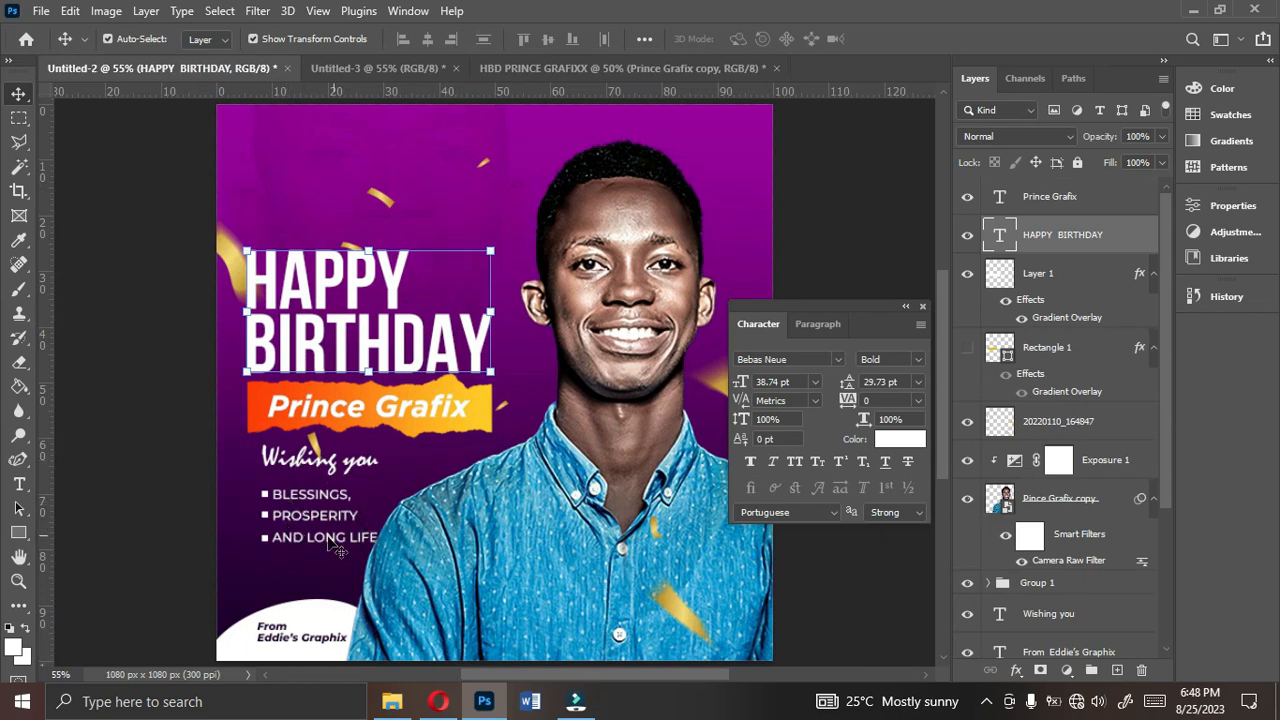
pyautogui.click(511, 68)
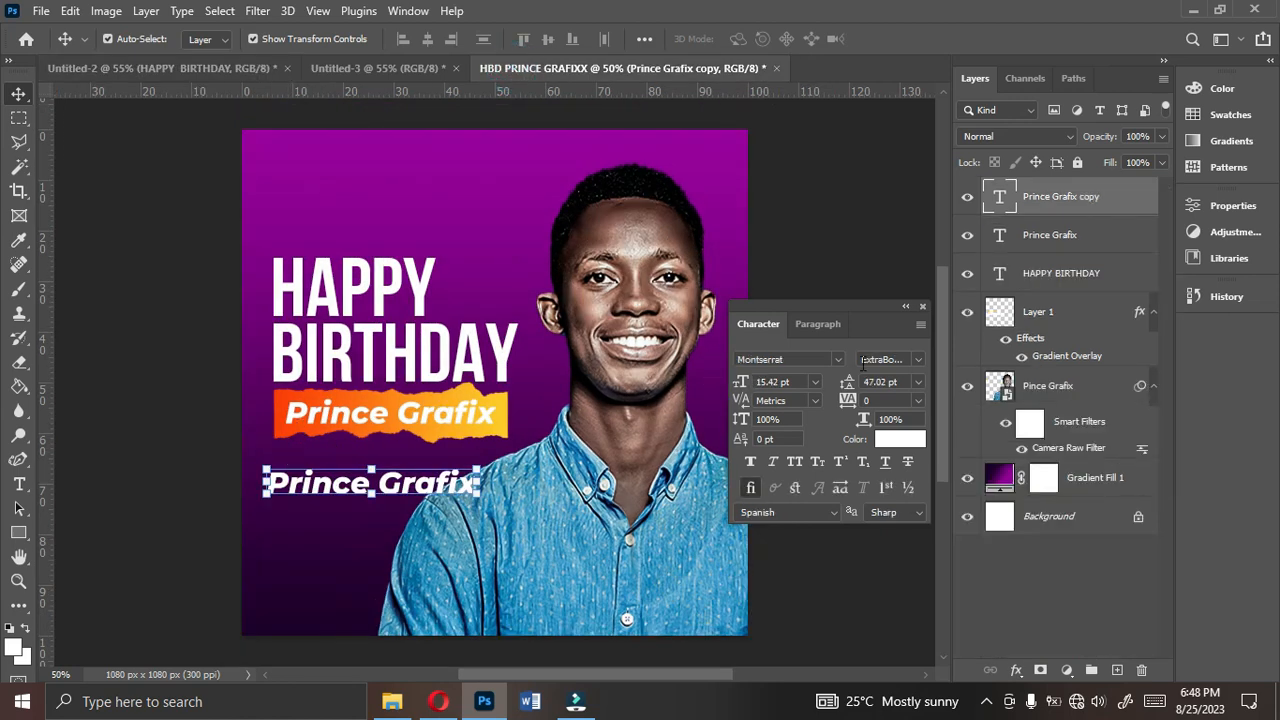
# - Set the duplicated Prince Grafix text to Montserrat Regular at 12 pt
pyautogui.click(914, 362)
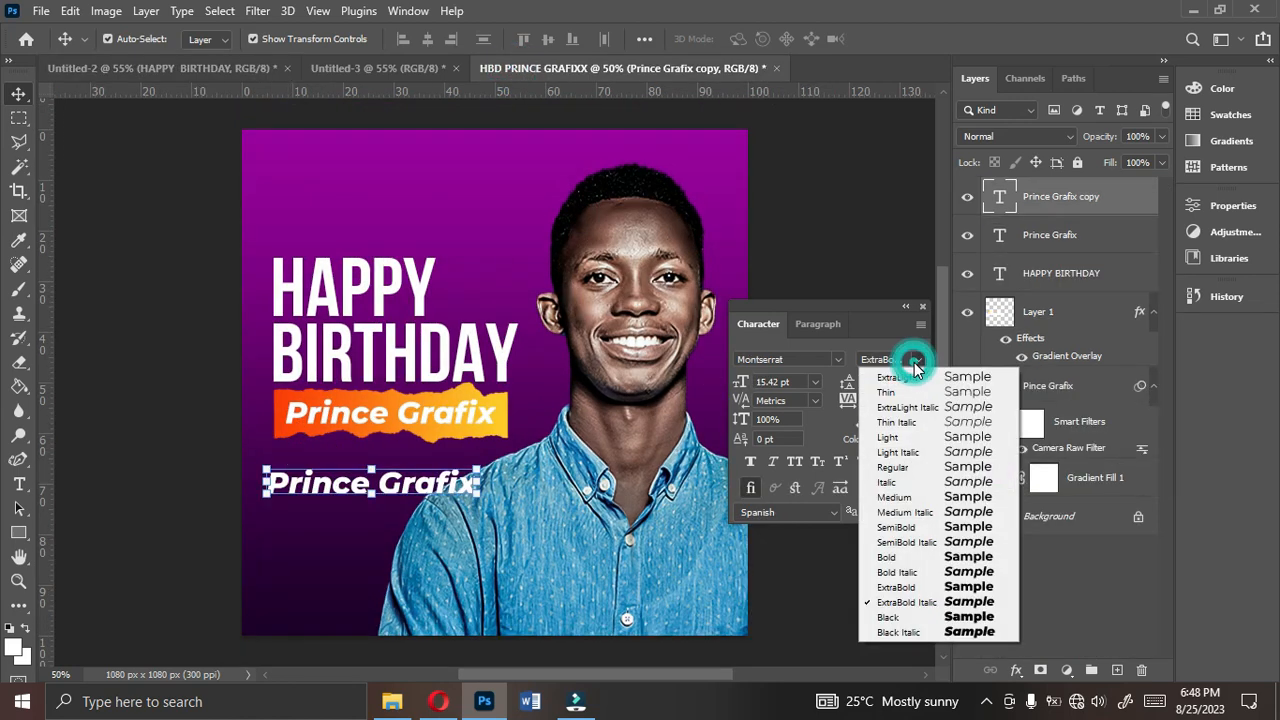
pyautogui.click(910, 478)
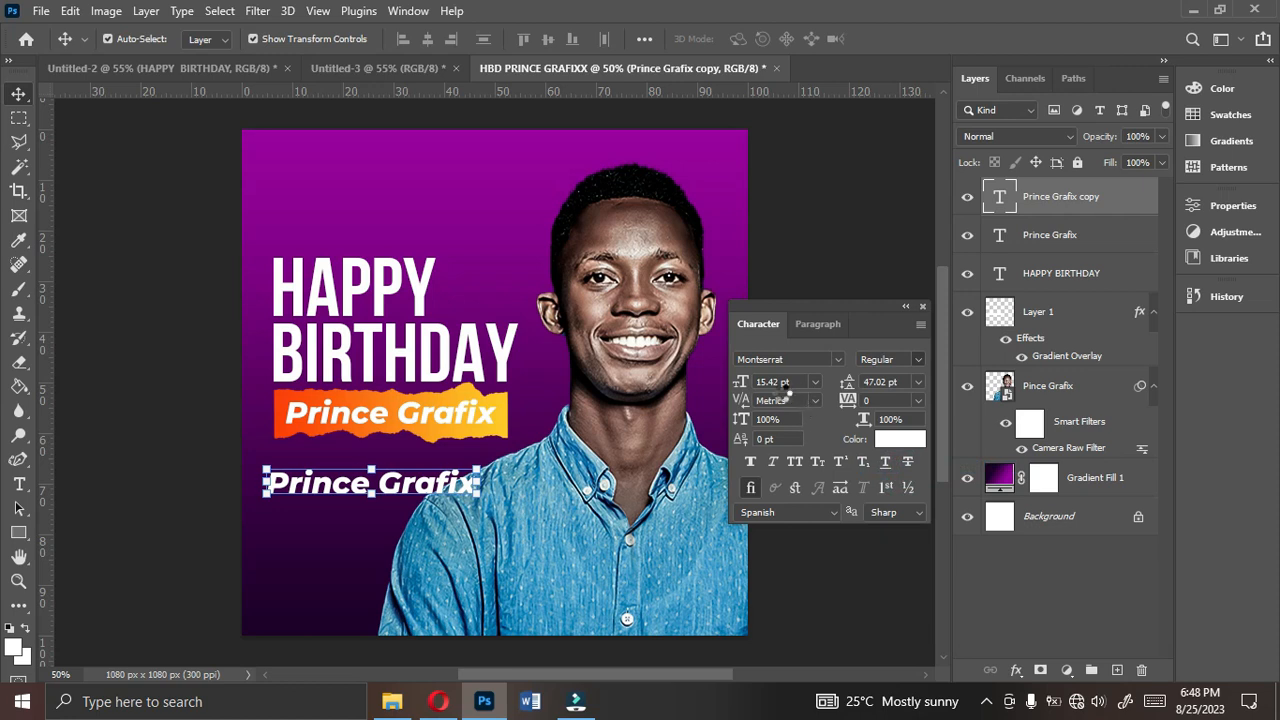
pyautogui.click(816, 385)
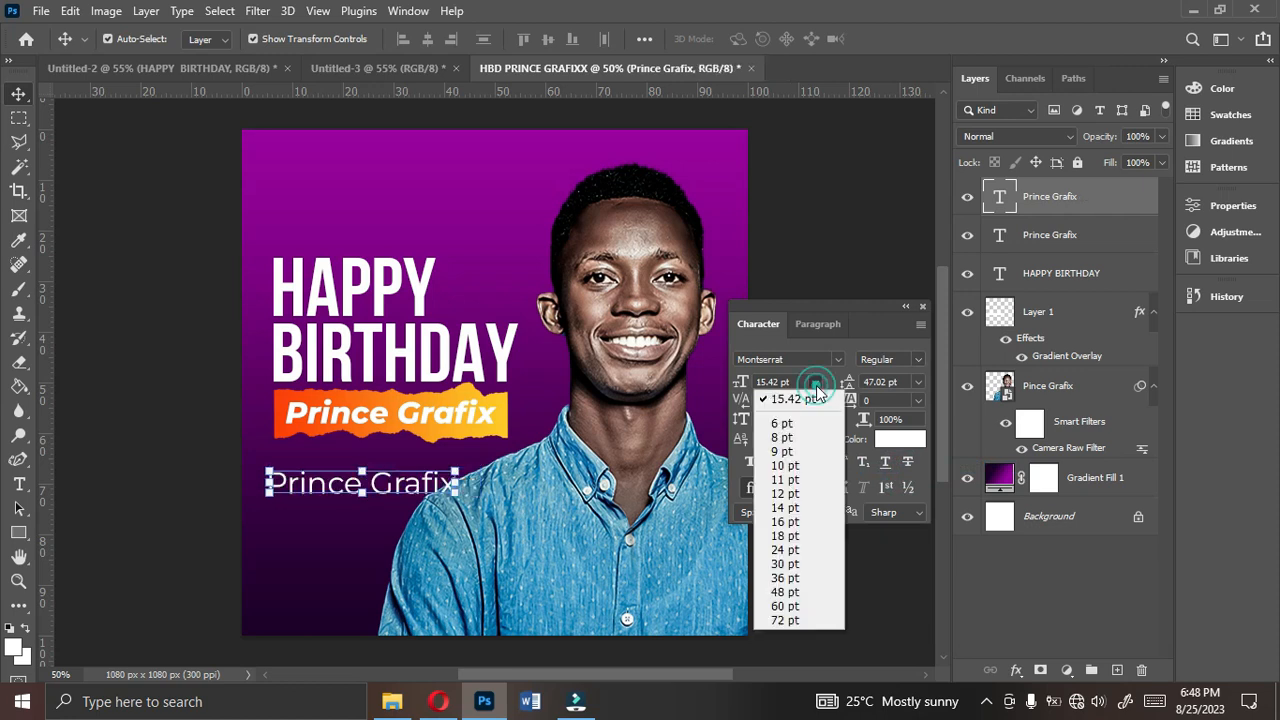
pyautogui.click(786, 494)
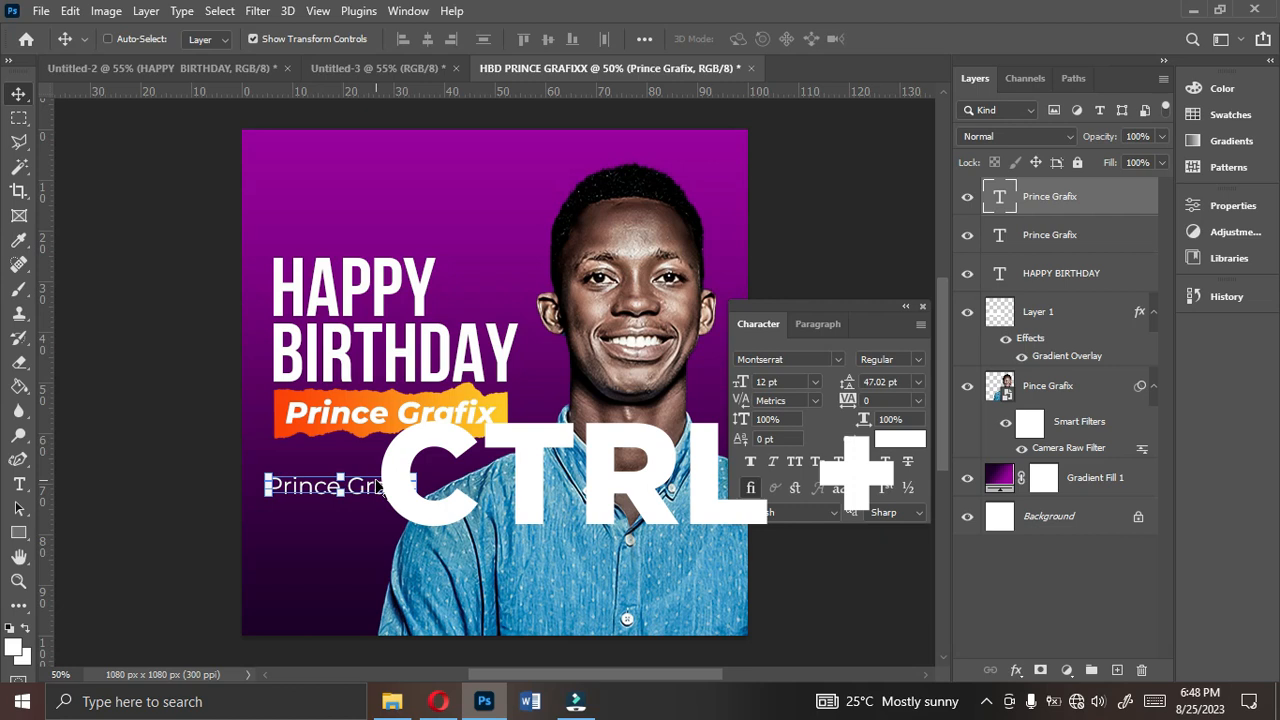
# - Replace the duplicated text's wording with BLESSINGS and set its leading to Auto
pyautogui.hotkey('ctrl', '+')
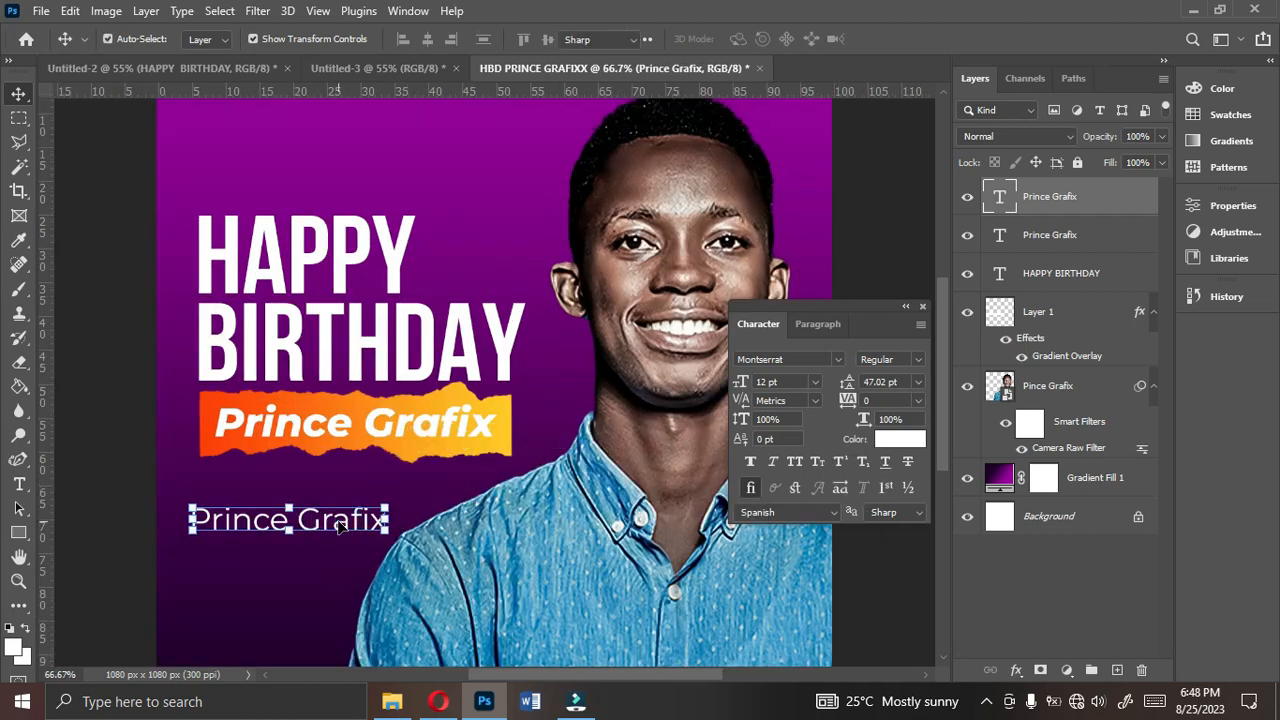
pyautogui.doubleClick(340, 520)
pyautogui.write('BLESSINGS')
pyautogui.hotkey('ctrl', 'a')
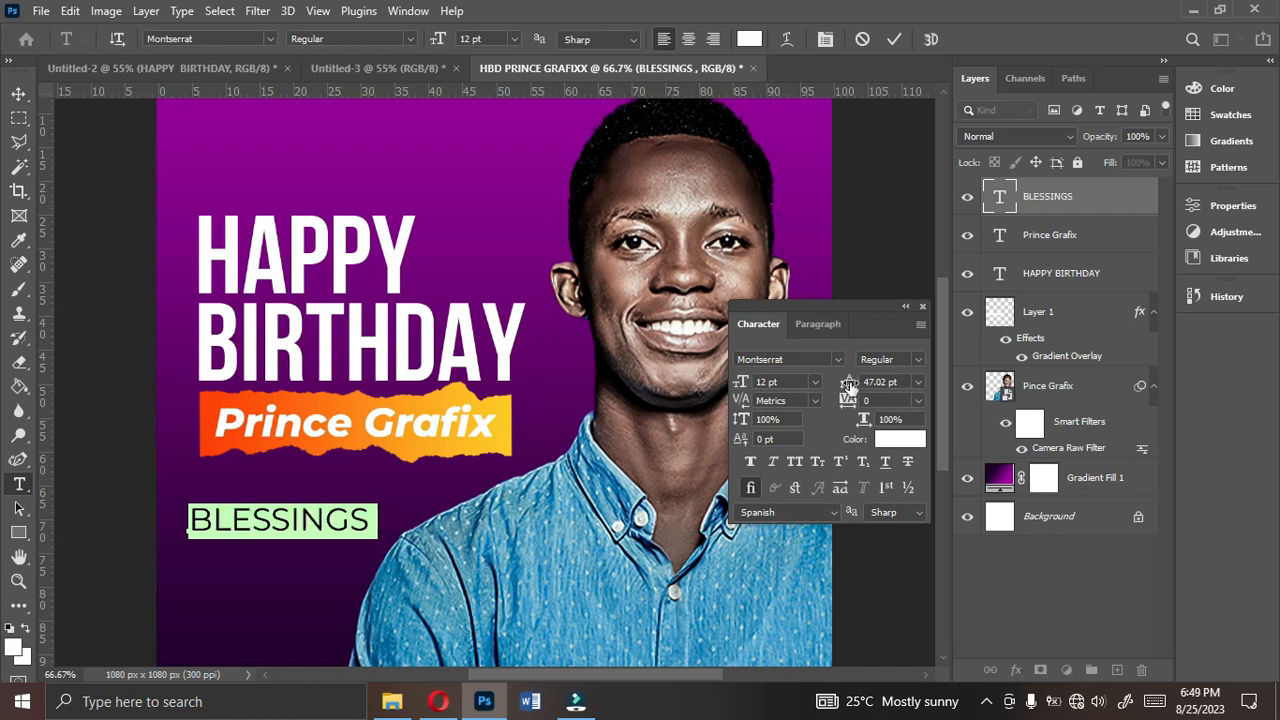
pyautogui.click(919, 383)
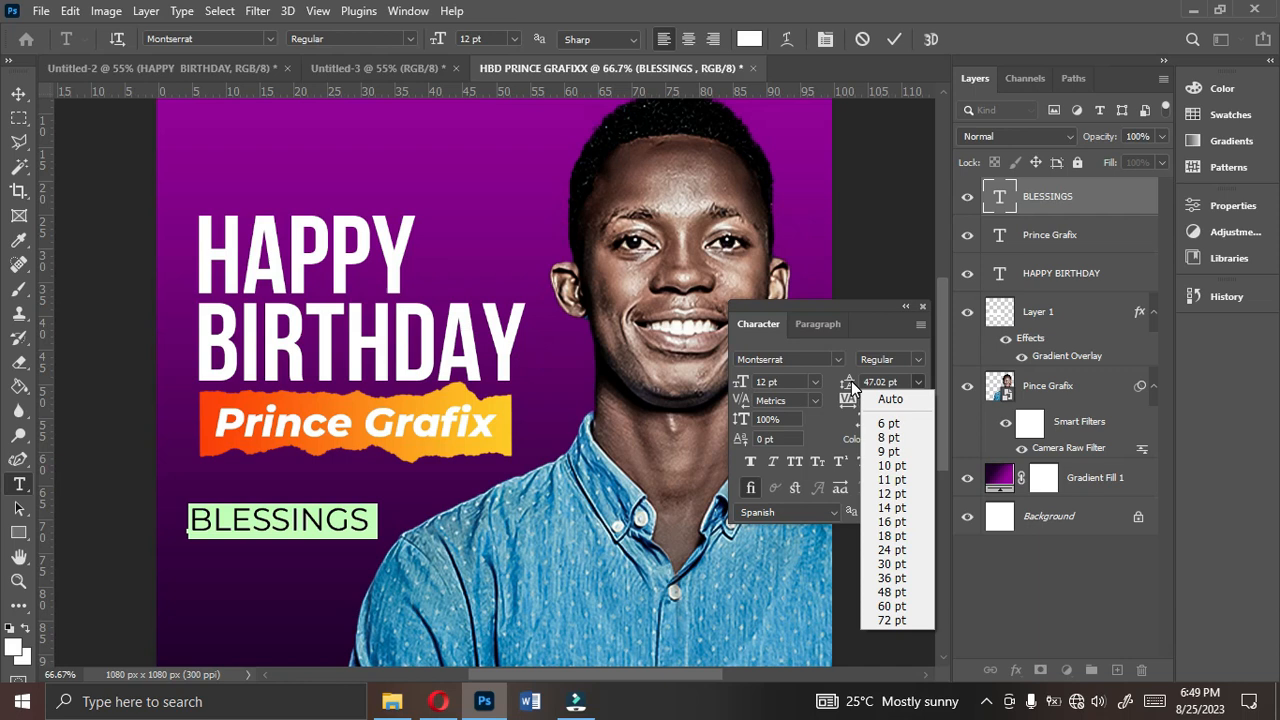
pyautogui.click(850, 382)
pyautogui.click(917, 388)
pyautogui.click(898, 396)
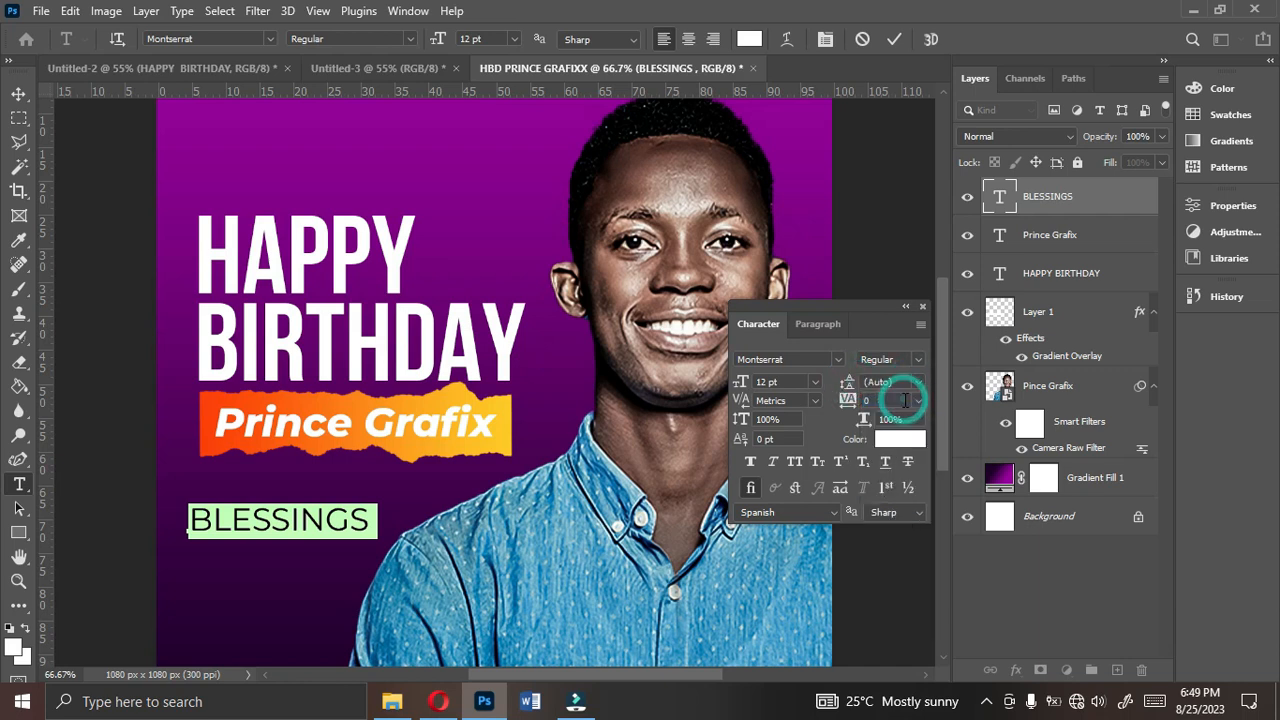
# - Add the lines PROSPERITY and AND LONG LIFE beneath BLESSINGS in the same text layer
pyautogui.click(386, 518)
pyautogui.press('Return')
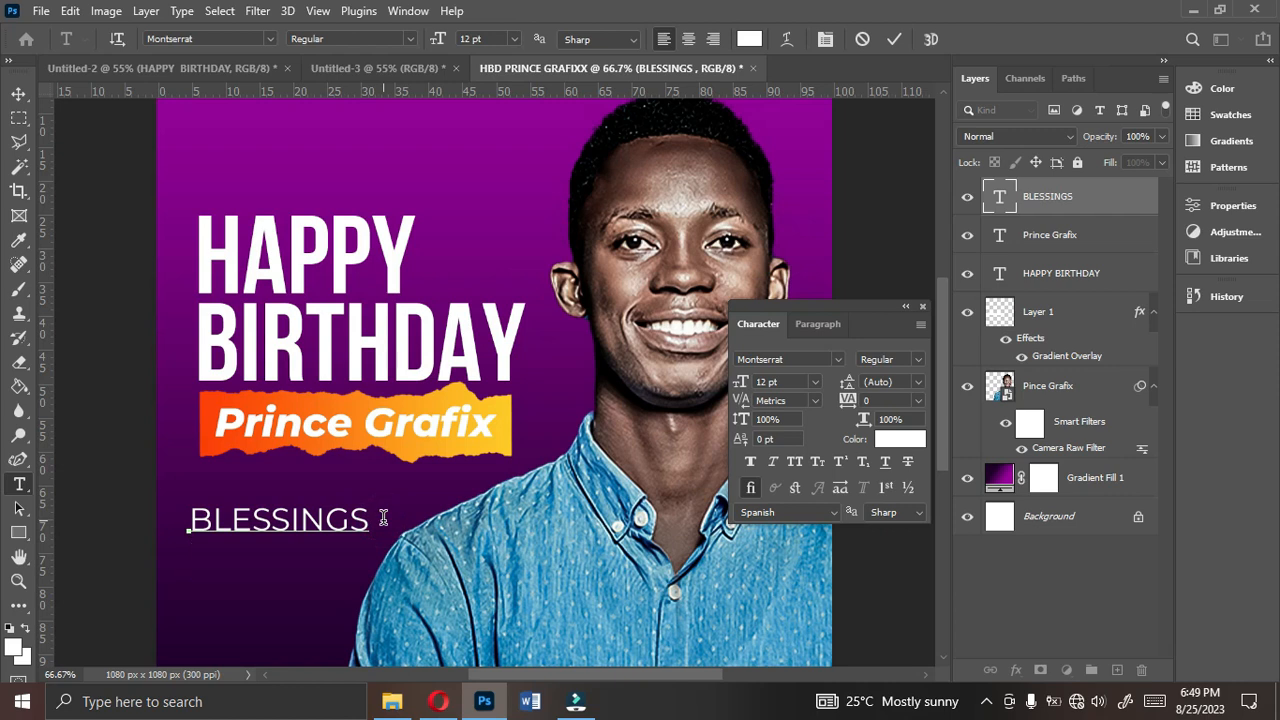
pyautogui.write('PROSPERITY')
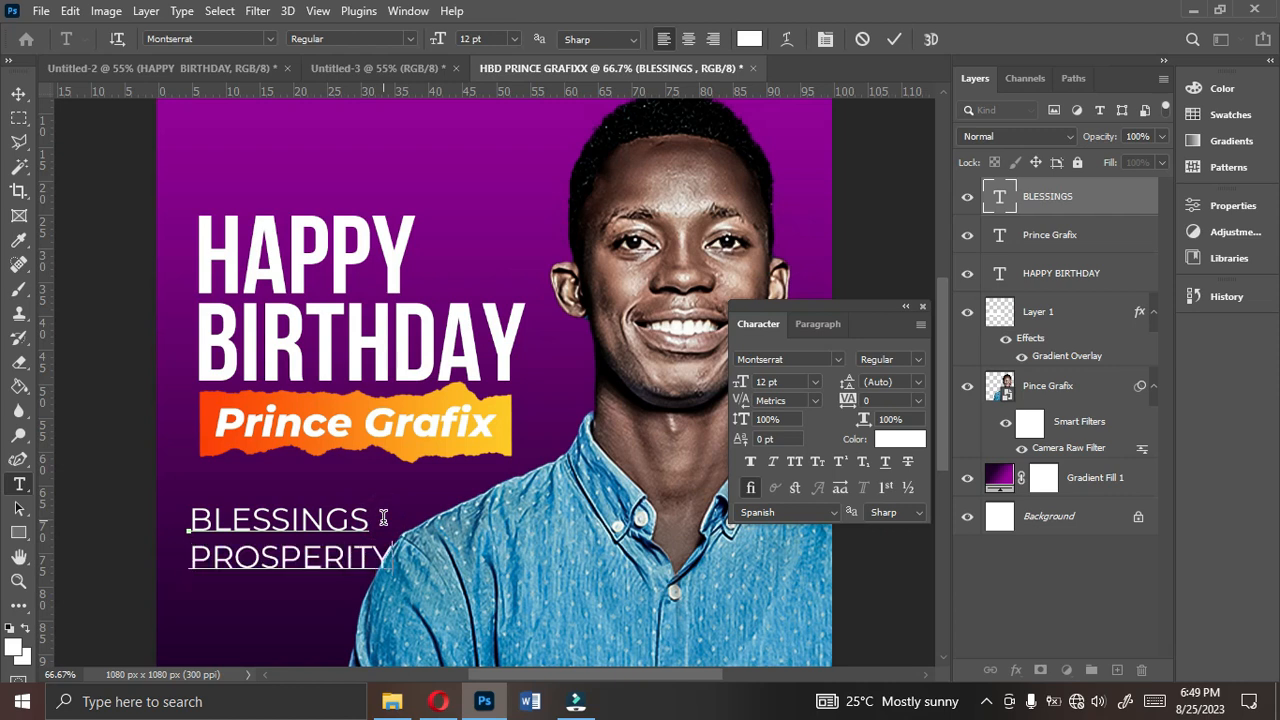
pyautogui.press('Return')
pyautogui.write('AND LONG')
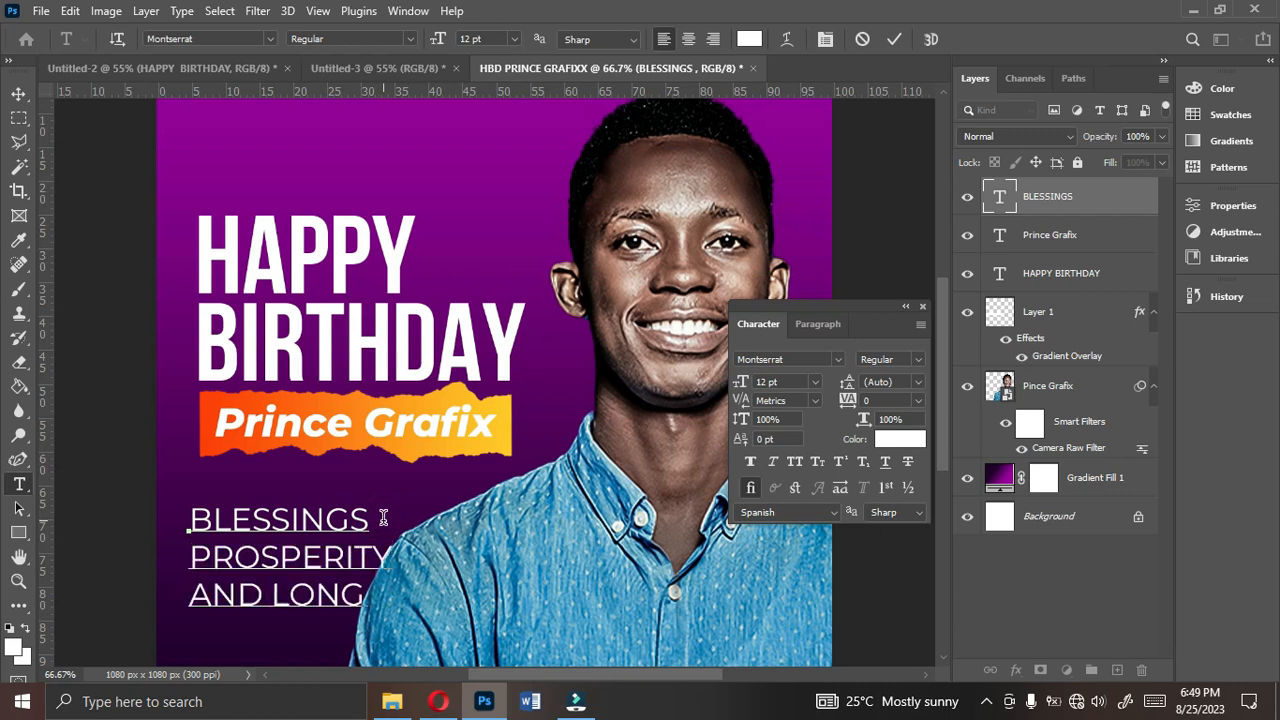
pyautogui.write(' LIFE')
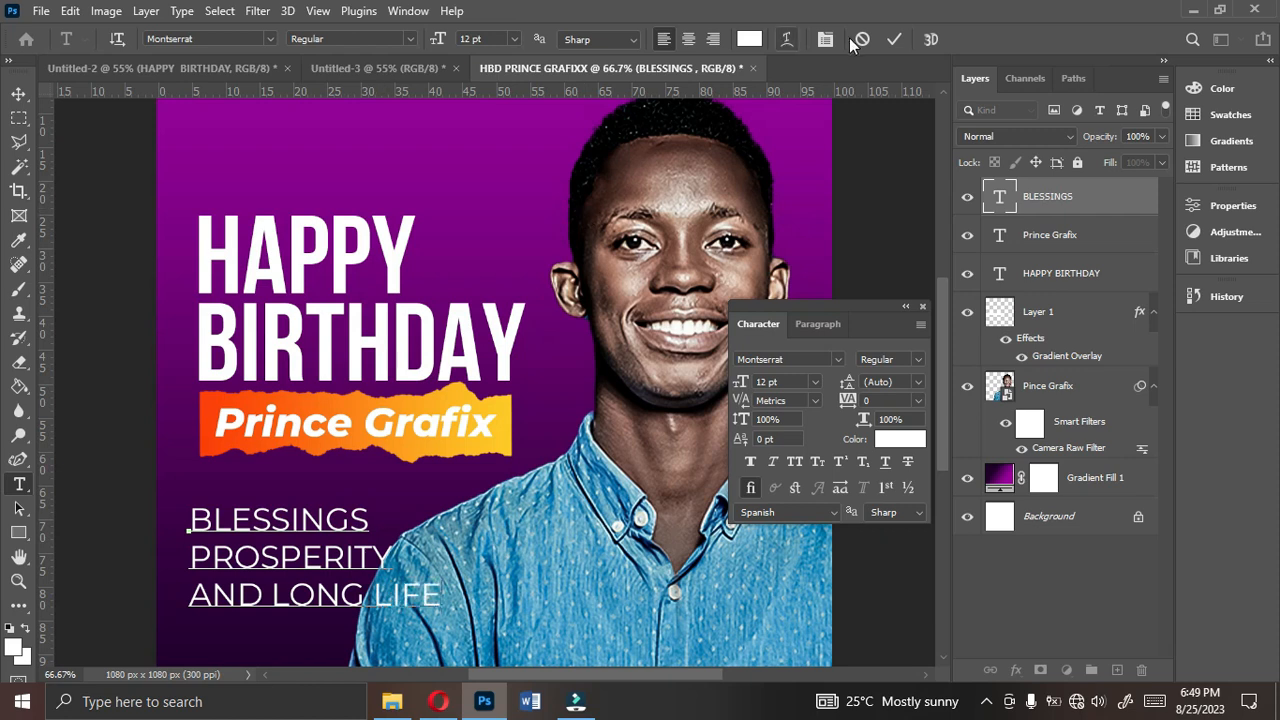
pyautogui.click(894, 39)
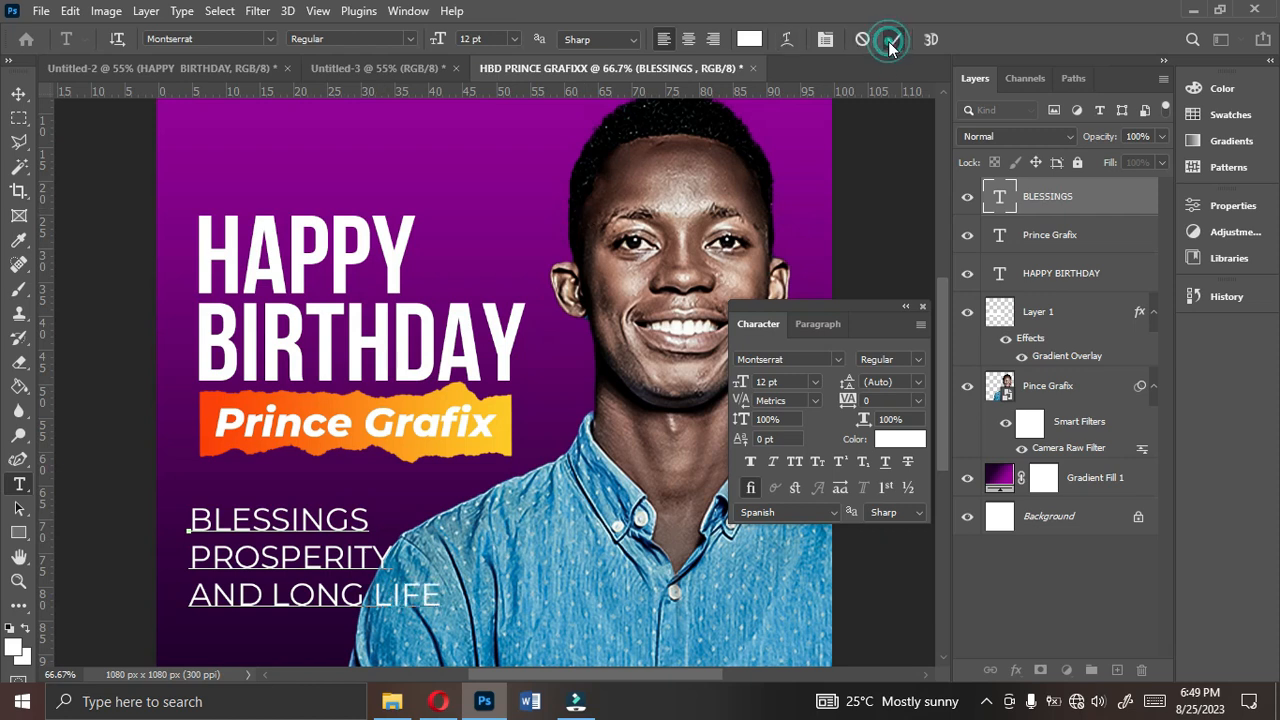
# - Reduce the three-line wishes text to 7 pt and move it slightly right, clear of the portrait's shoulder
pyautogui.click(816, 382)
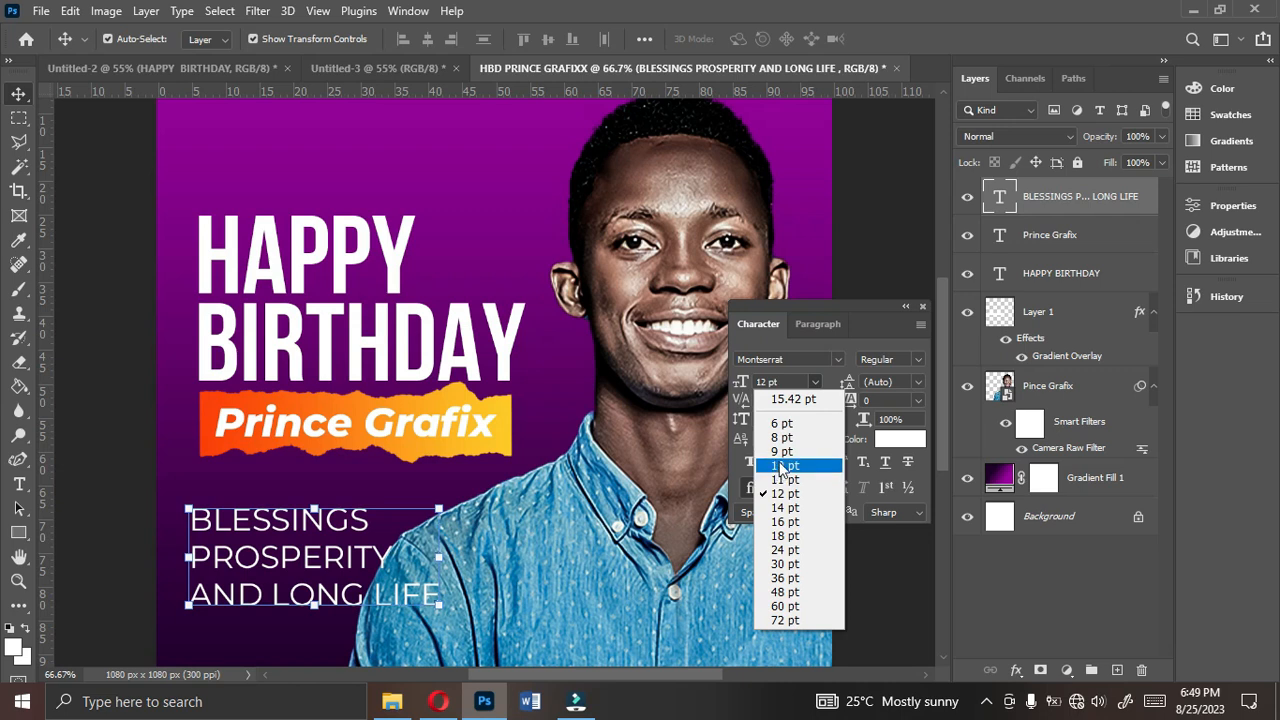
pyautogui.click(782, 451)
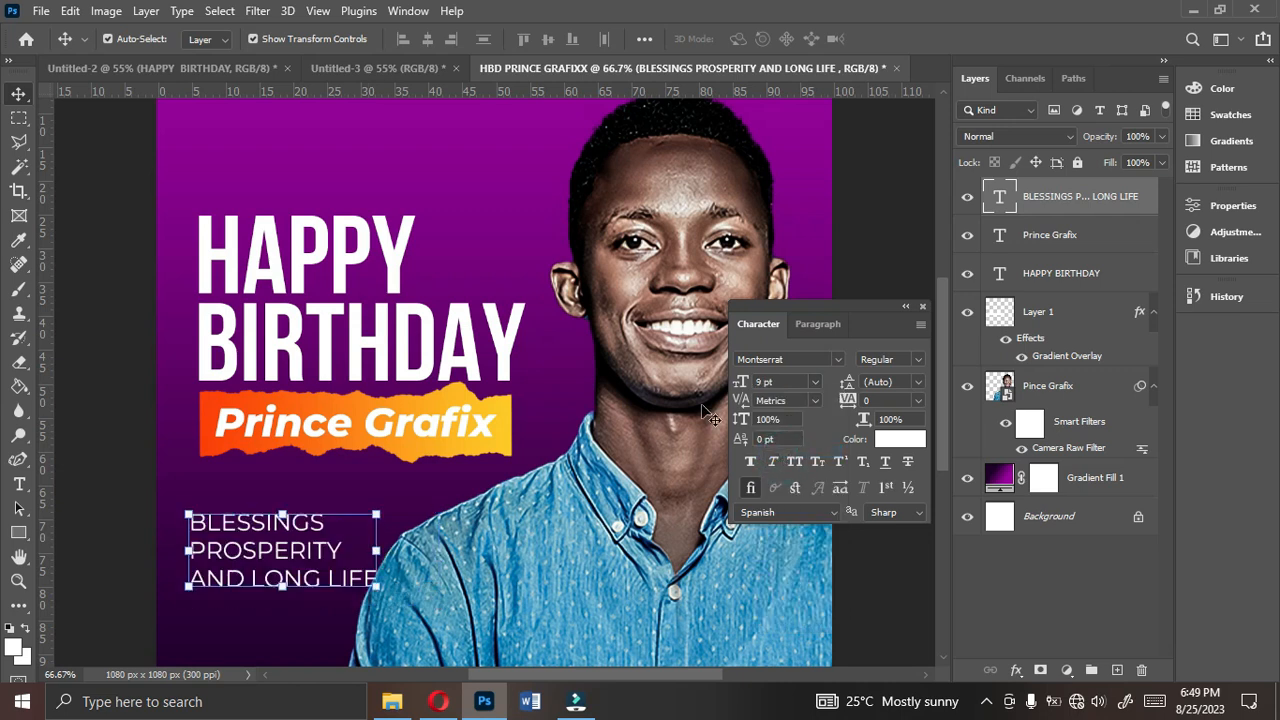
pyautogui.click(815, 384)
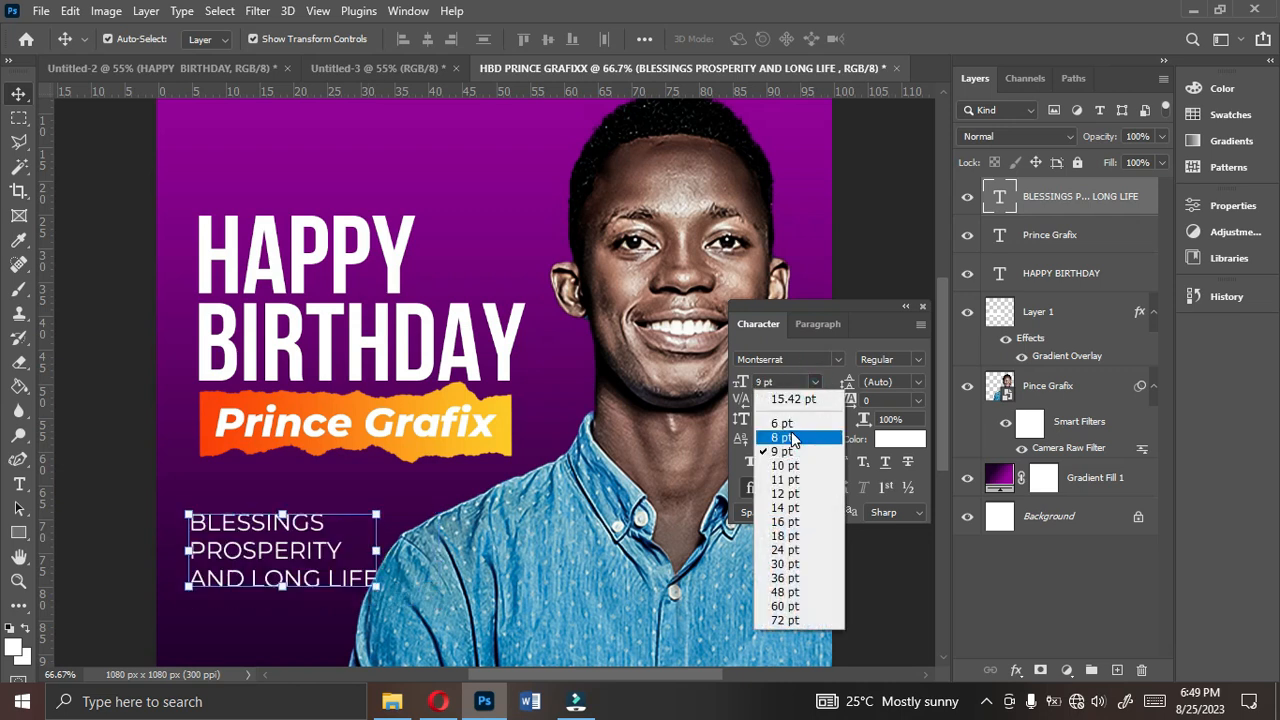
pyautogui.click(785, 436)
pyautogui.moveTo(297, 557); pyautogui.dragTo(322, 558)
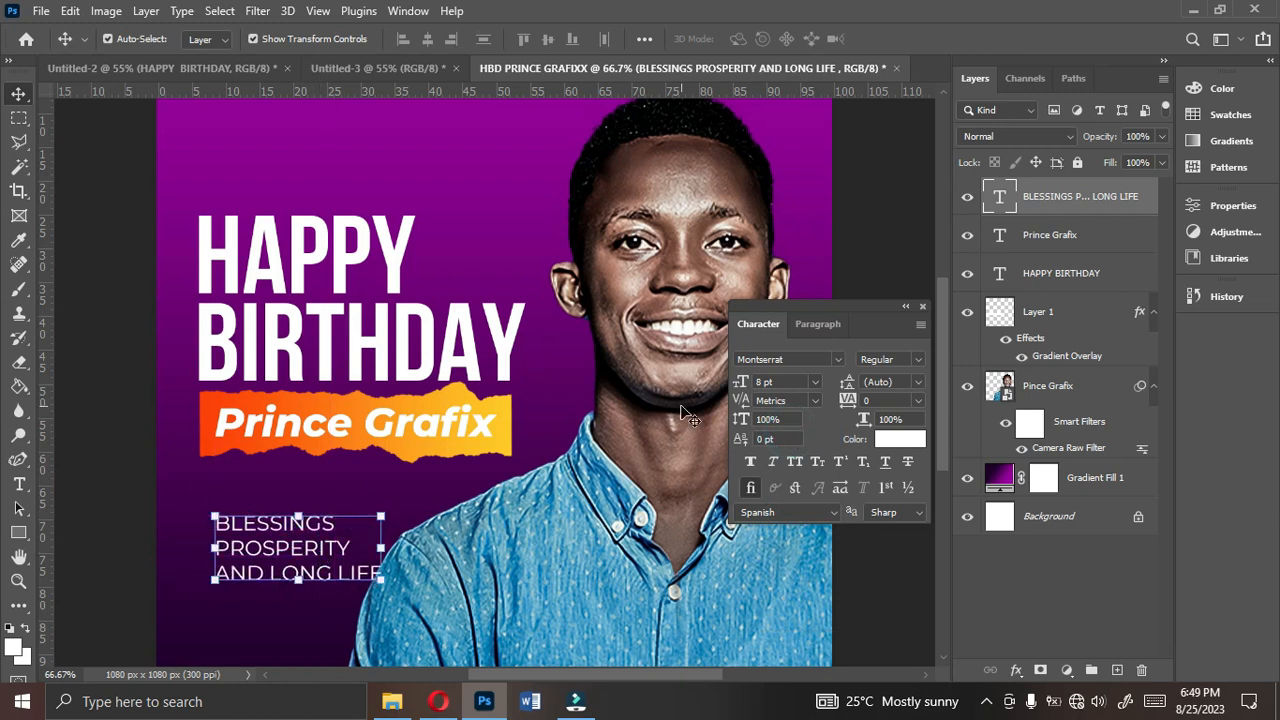
pyautogui.moveTo(786, 380); pyautogui.dragTo(707, 389)
pyautogui.write('7')
pyautogui.press('Return')
pyautogui.moveTo(289, 557); pyautogui.dragTo(291, 559)
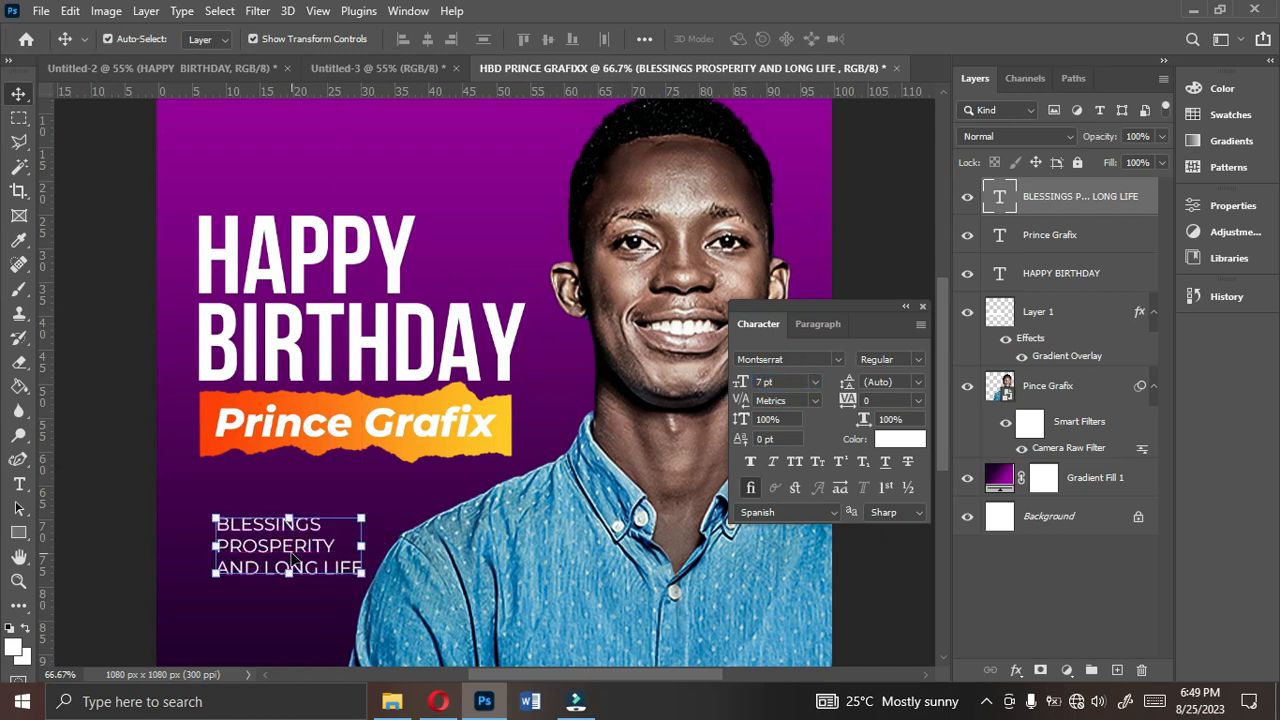
# - Draw a small white square with the Rectangle tool just left of the word BLESSINGS
pyautogui.click(14, 538)
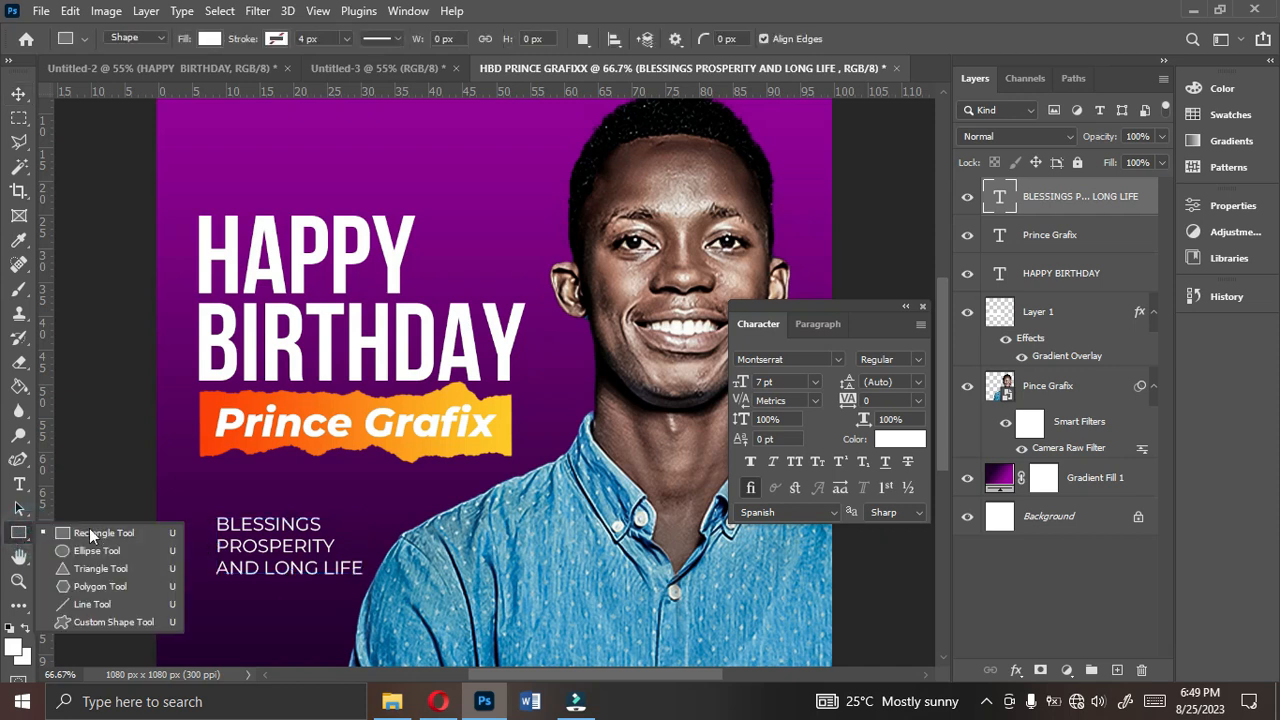
pyautogui.click(70, 535)
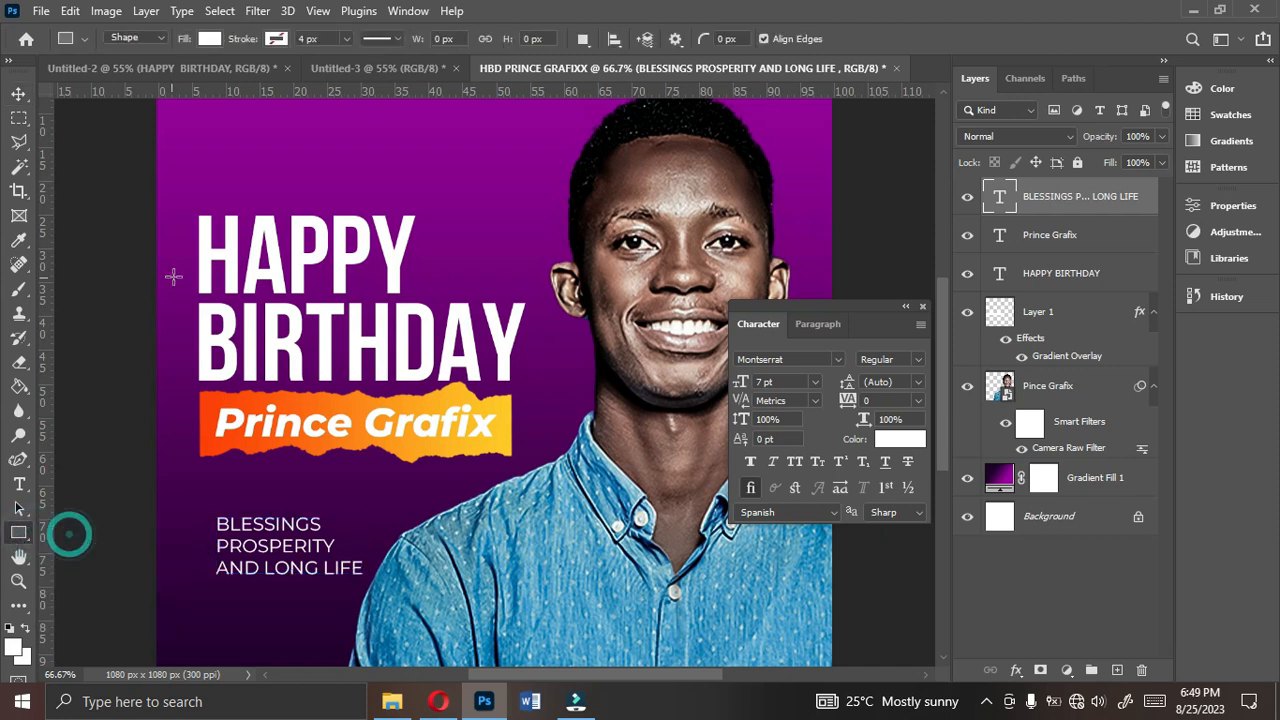
pyautogui.moveTo(198, 511); pyautogui.dragTo(216, 529)
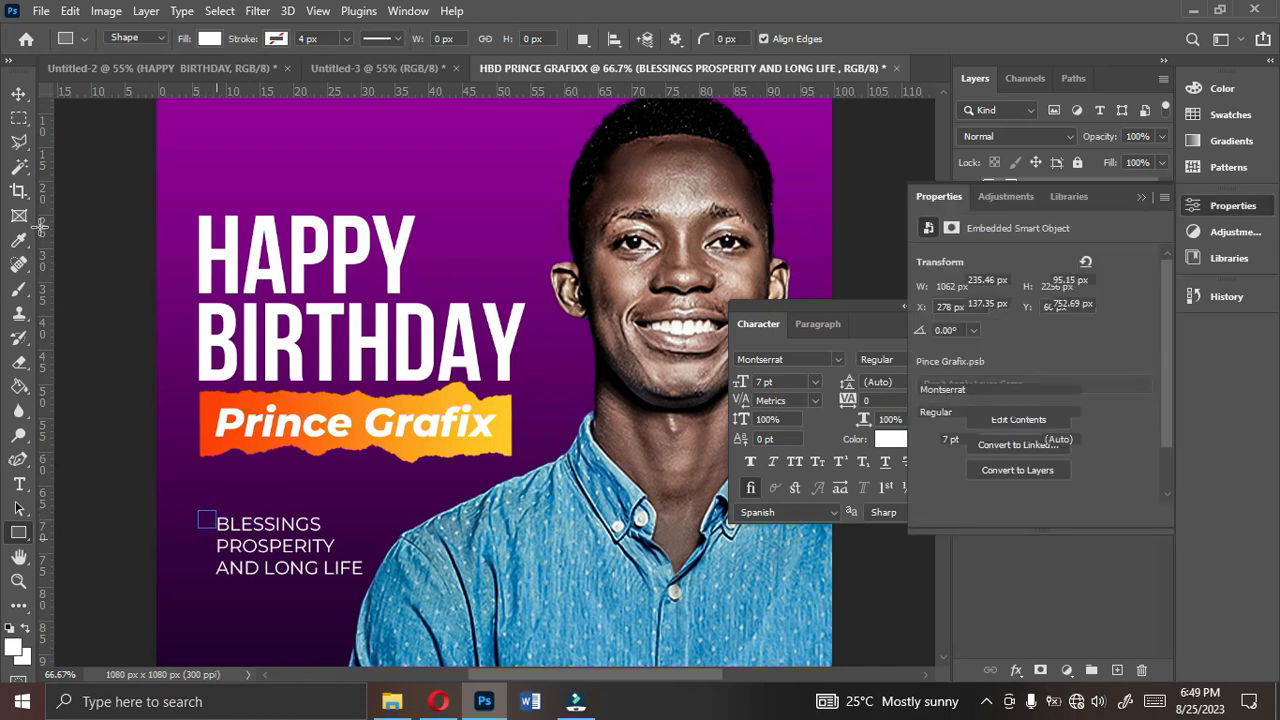
# - Scale the white square down to about 12.5 px wide and position it as a bullet beside BLESSINGS
pyautogui.click(19, 95)
pyautogui.hotkey('ctrl', 't')
pyautogui.moveTo(219, 509); pyautogui.dragTo(207, 516)
pyautogui.hotkey('ctrl', '+')
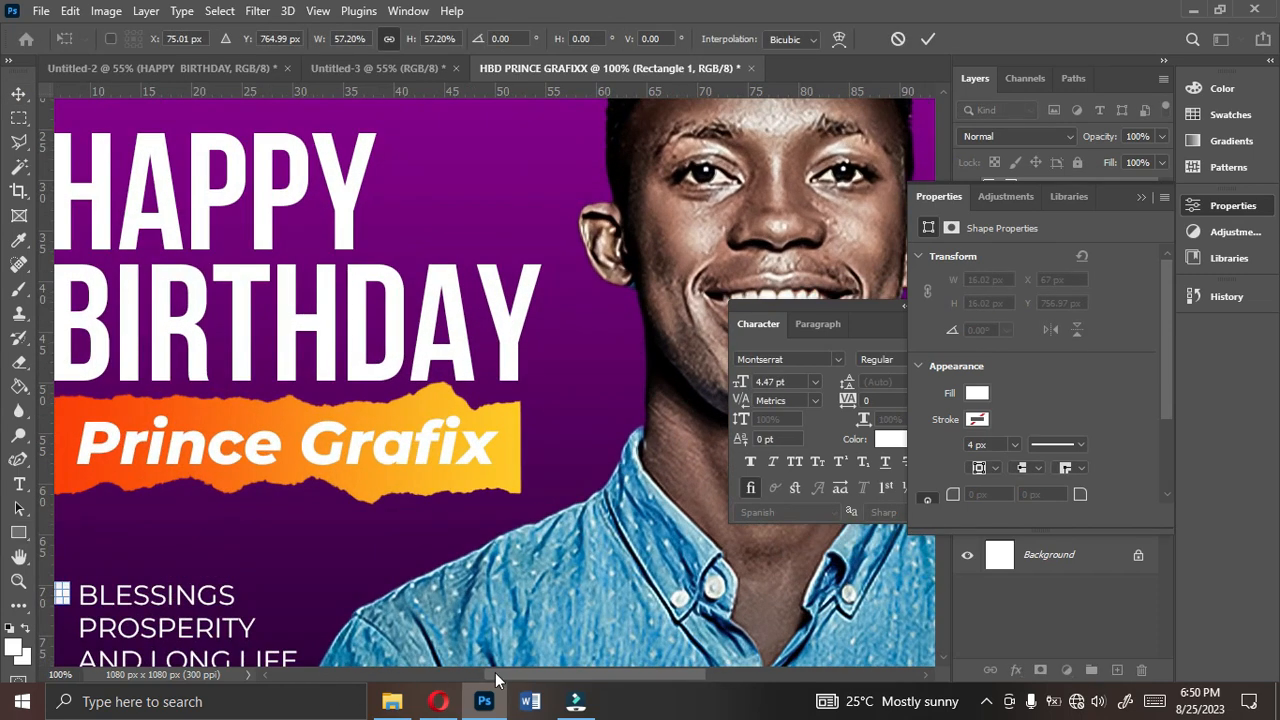
pyautogui.moveTo(513, 672); pyautogui.dragTo(456, 676)
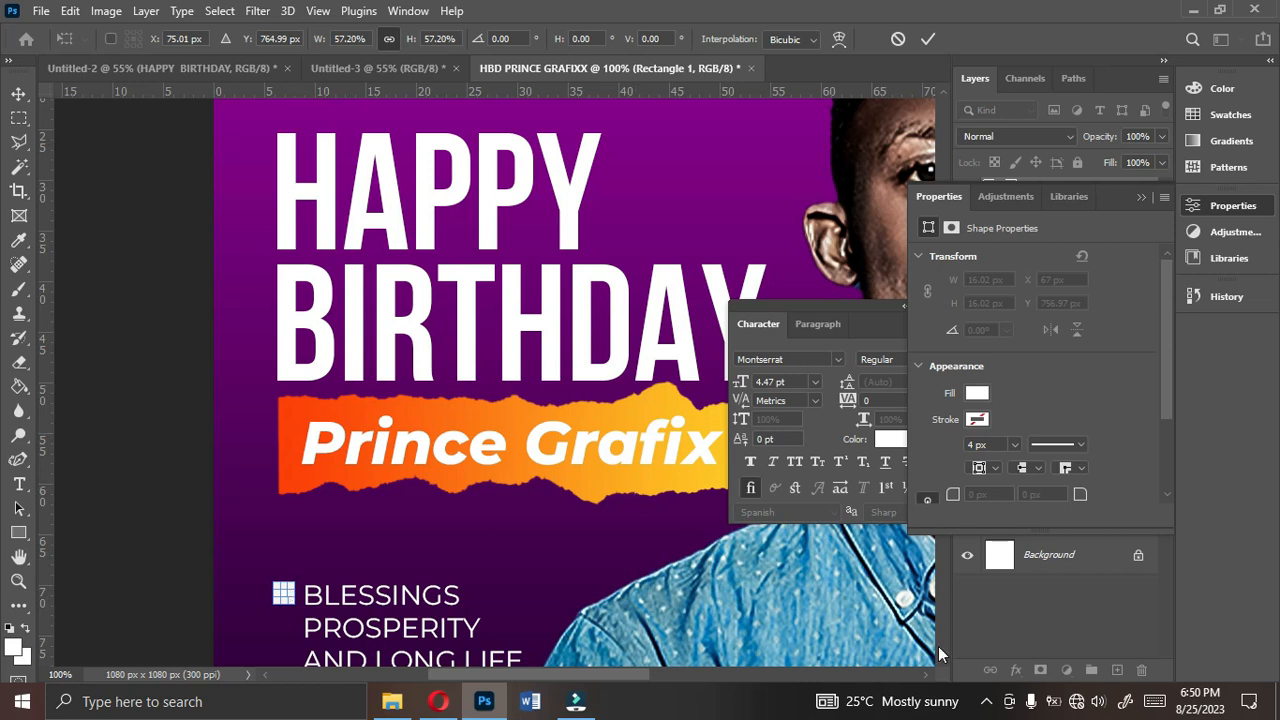
pyautogui.scroll(-3, 940, 660)
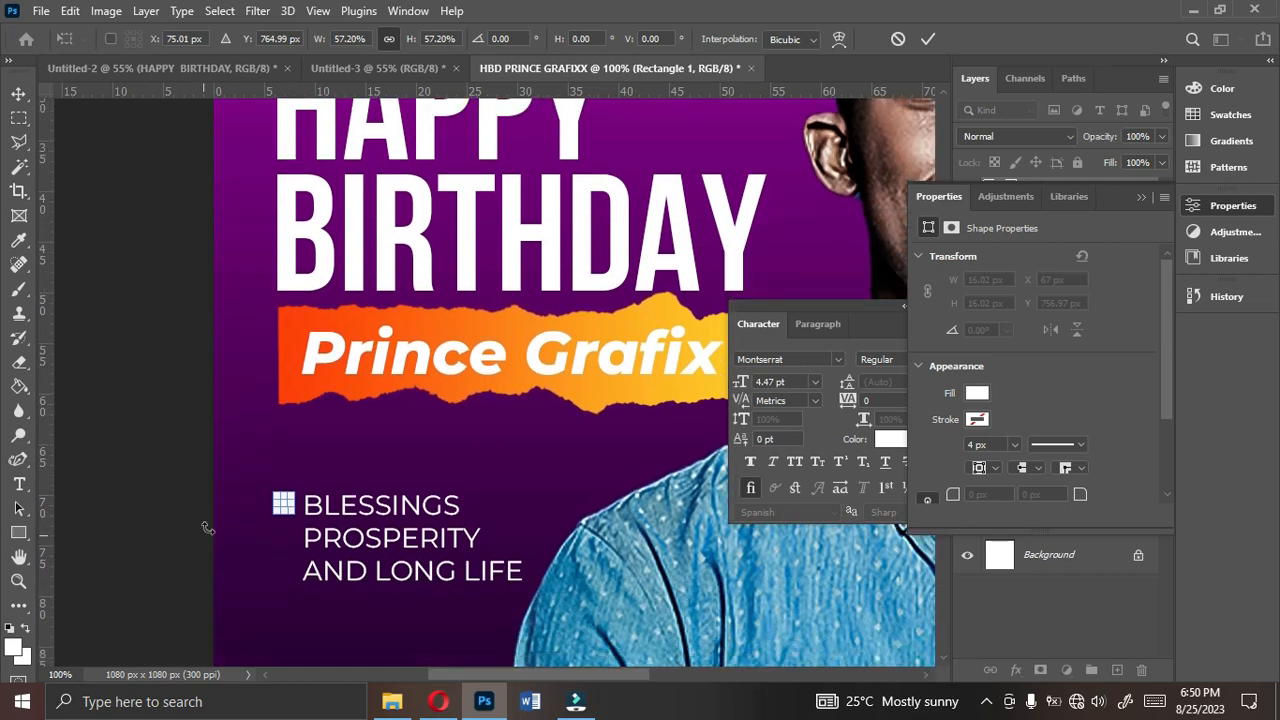
pyautogui.moveTo(270, 490); pyautogui.dragTo(273, 493)
pyautogui.press('Return')
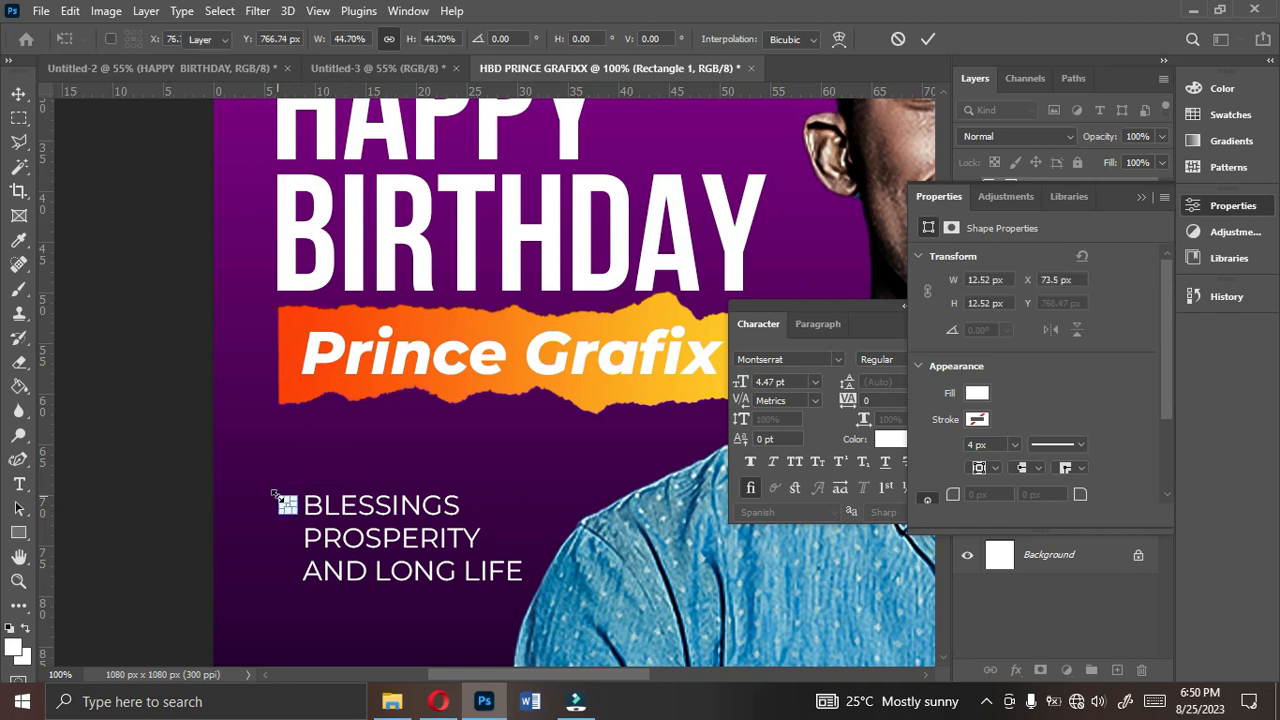
# - Add a vertical guide at the orange strip's left edge and align the square bullet to it at X 71.5 px
pyautogui.moveTo(51, 509); pyautogui.dragTo(280, 475)
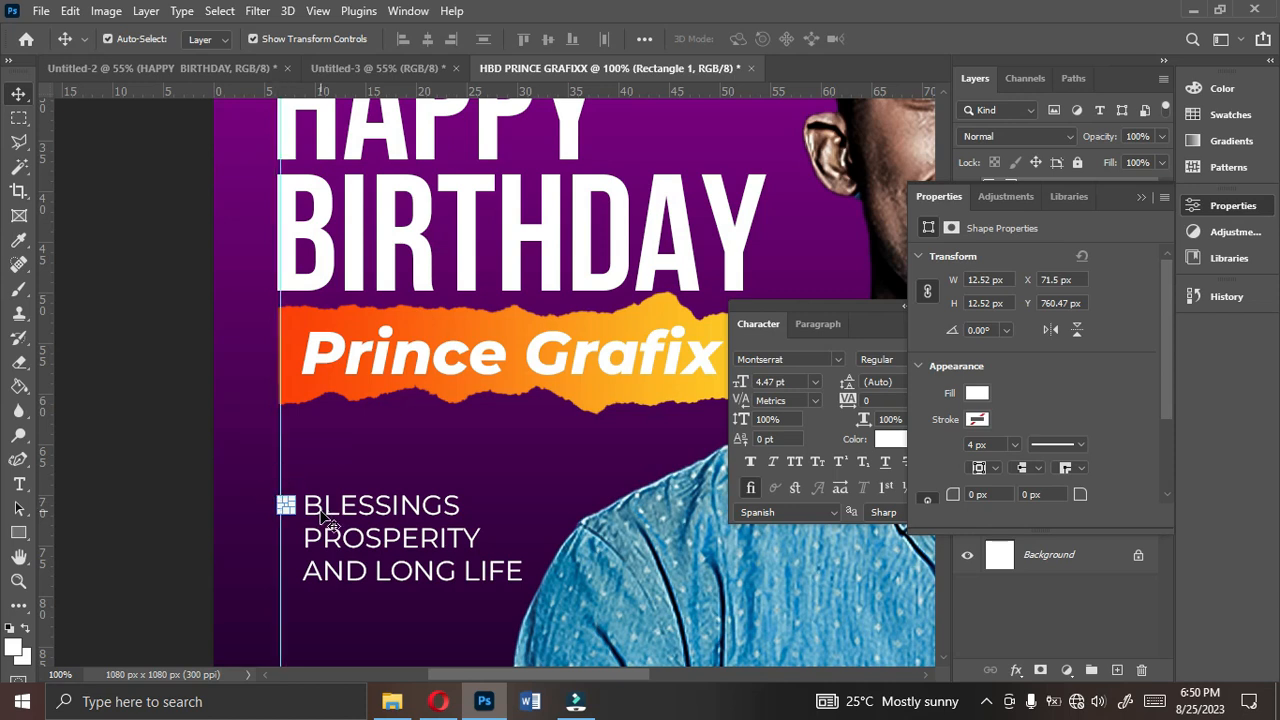
pyautogui.click(79, 460)
pyautogui.click(289, 507)
# - Duplicate the square bullet down the guide beside PROSPERITY and AND LONG LIFE, at Y 793.47 px and 826.47 px
pyautogui.hotkey('ctrl', 'j')
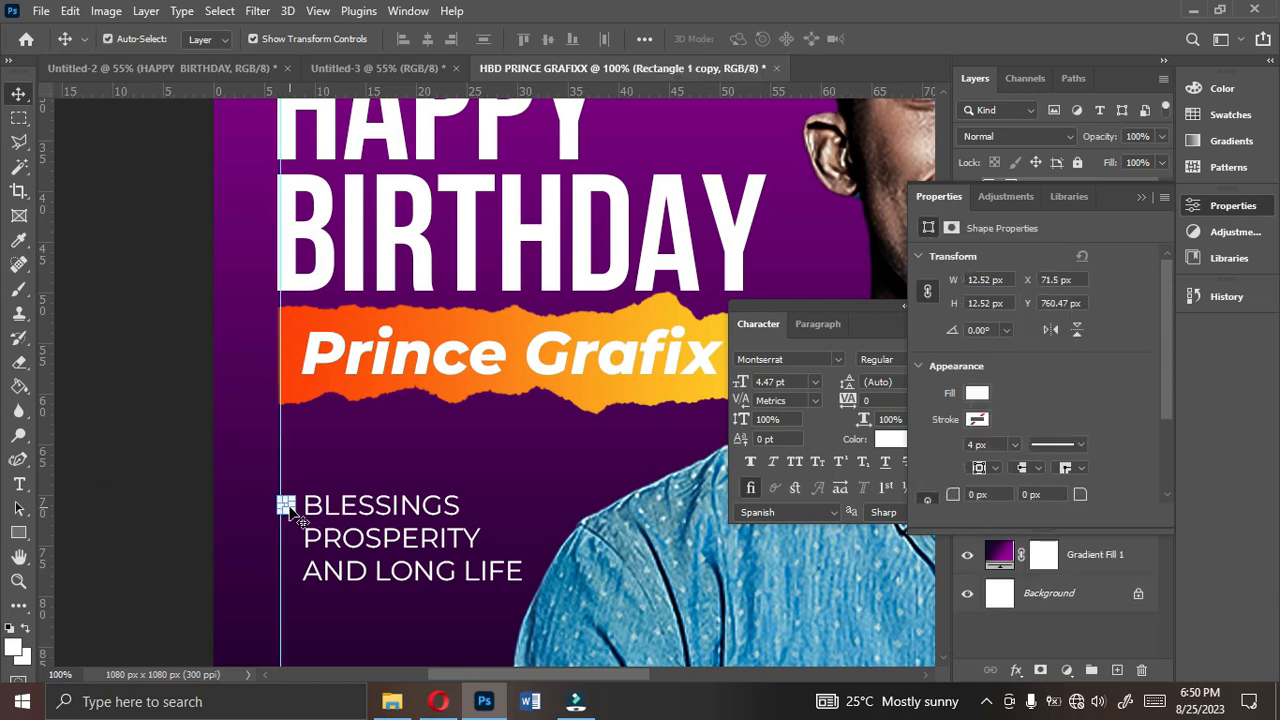
pyautogui.press('Down')
pyautogui.click(120, 471)
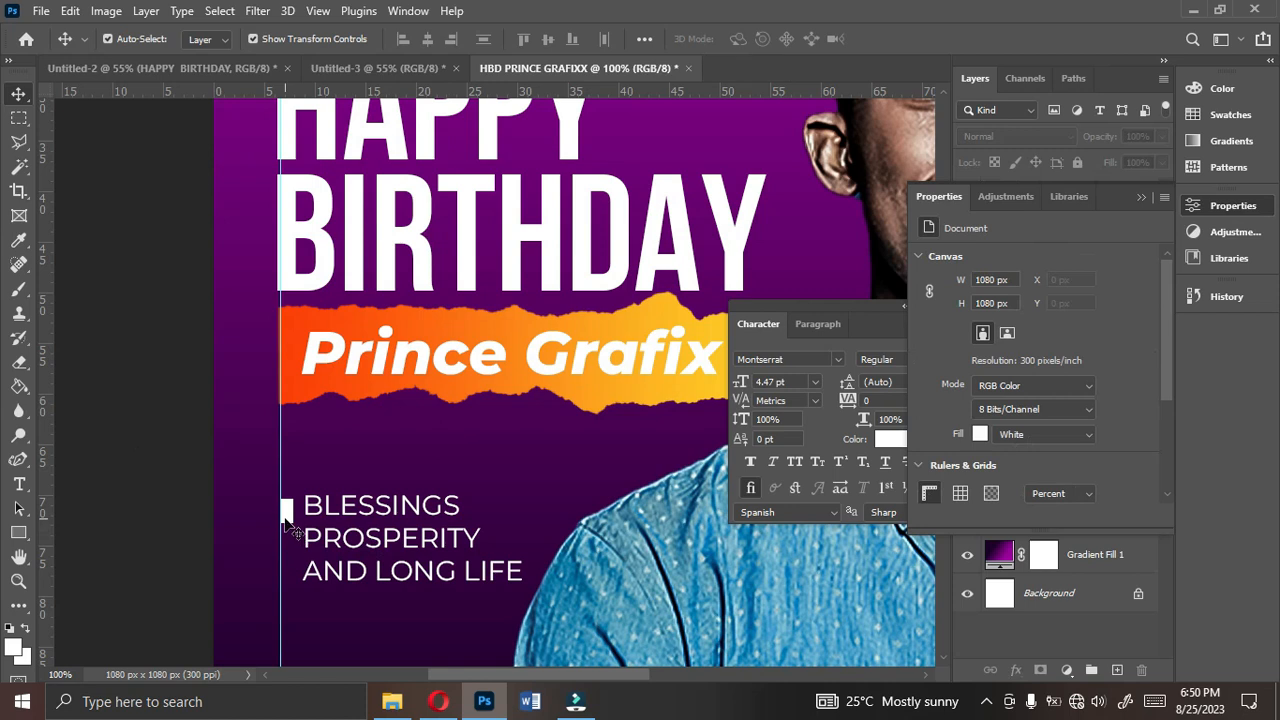
pyautogui.moveTo(285, 533); pyautogui.dragTo(283, 533)
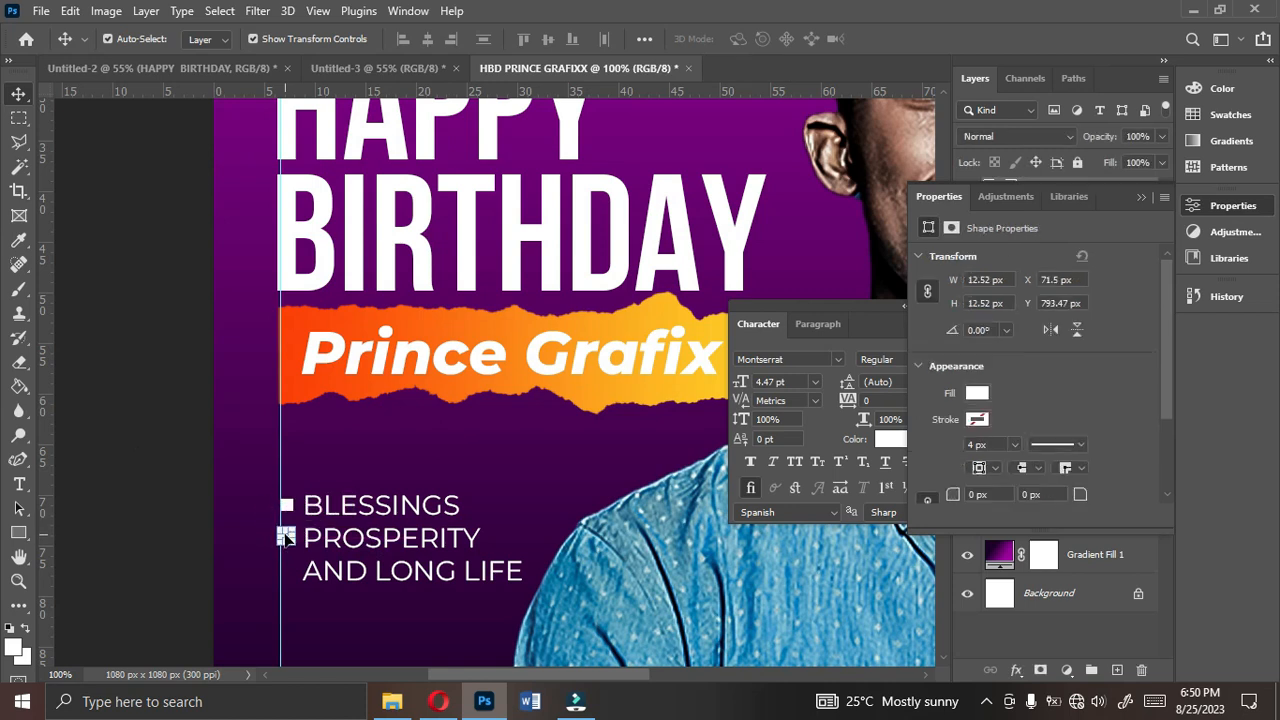
pyautogui.moveTo(285, 539); pyautogui.dragTo(286, 576)
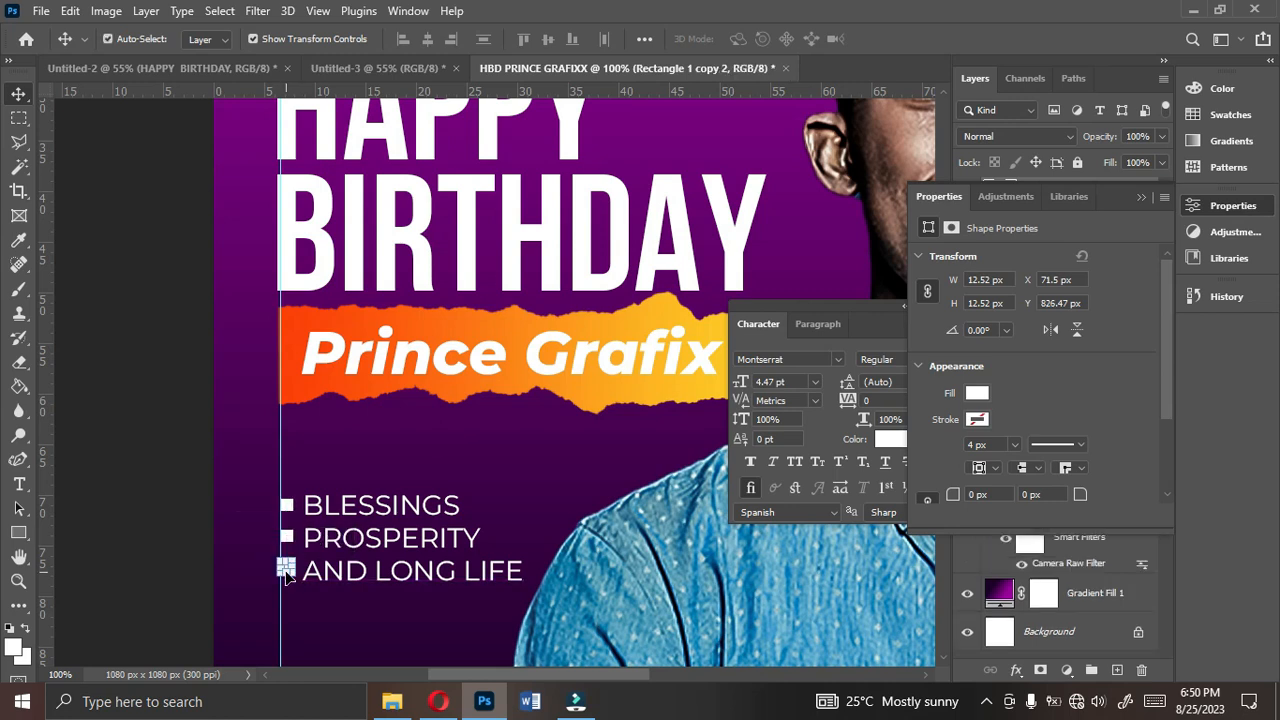
# - Nudge the wishes list closer to its square bullets and duplicate it above as a text line reading "Wishing you"
pyautogui.click(352, 573)
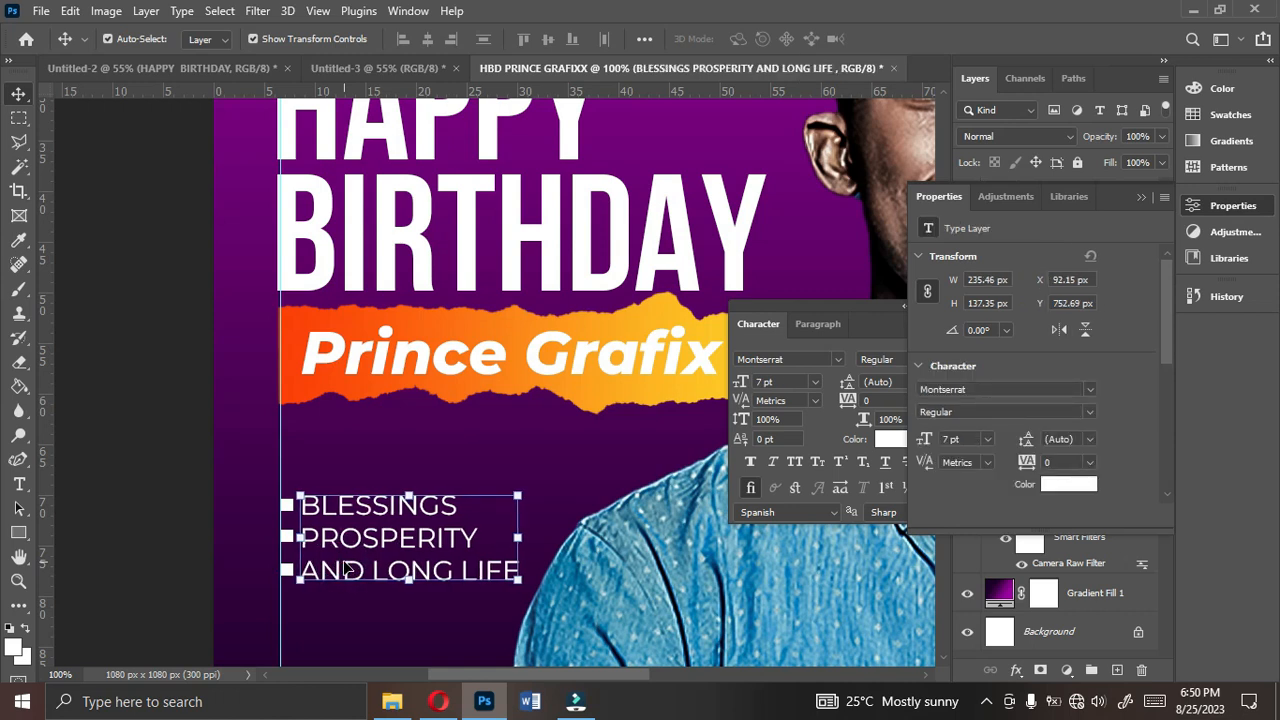
pyautogui.moveTo(357, 545); pyautogui.dragTo(380, 478)
pyautogui.doubleClick(378, 468)
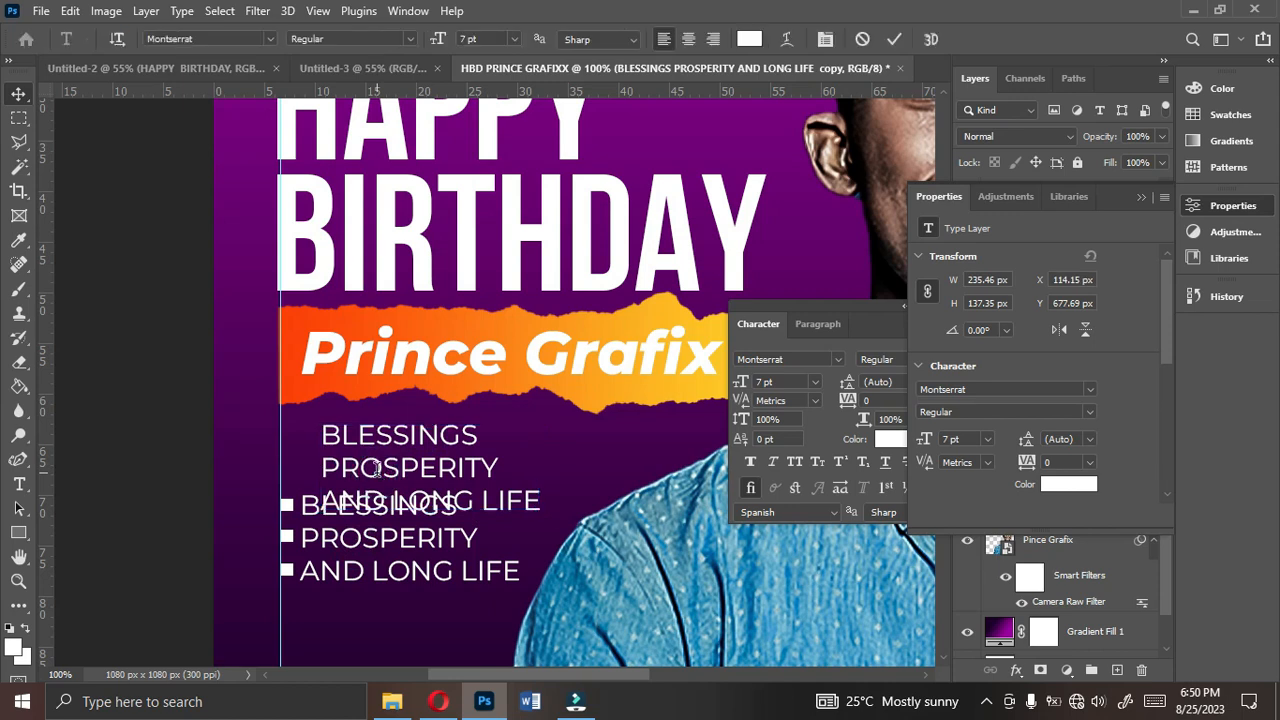
pyautogui.write('Wishing you')
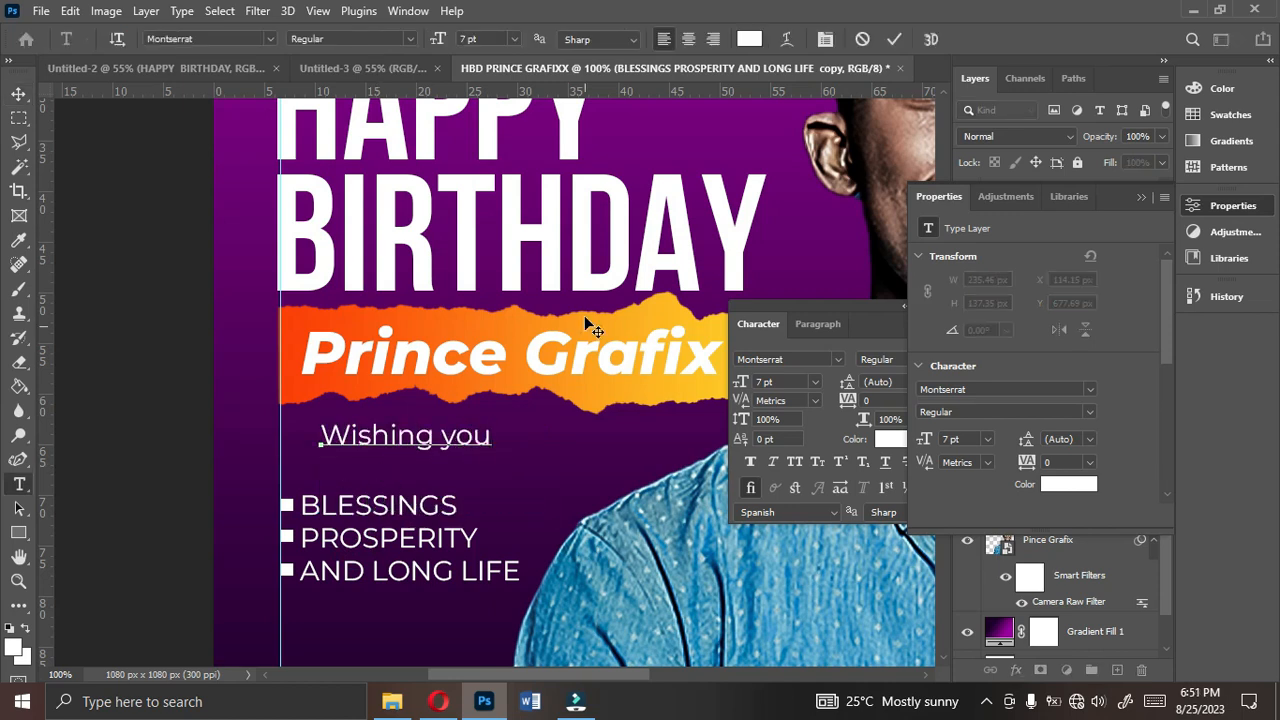
pyautogui.click(894, 38)
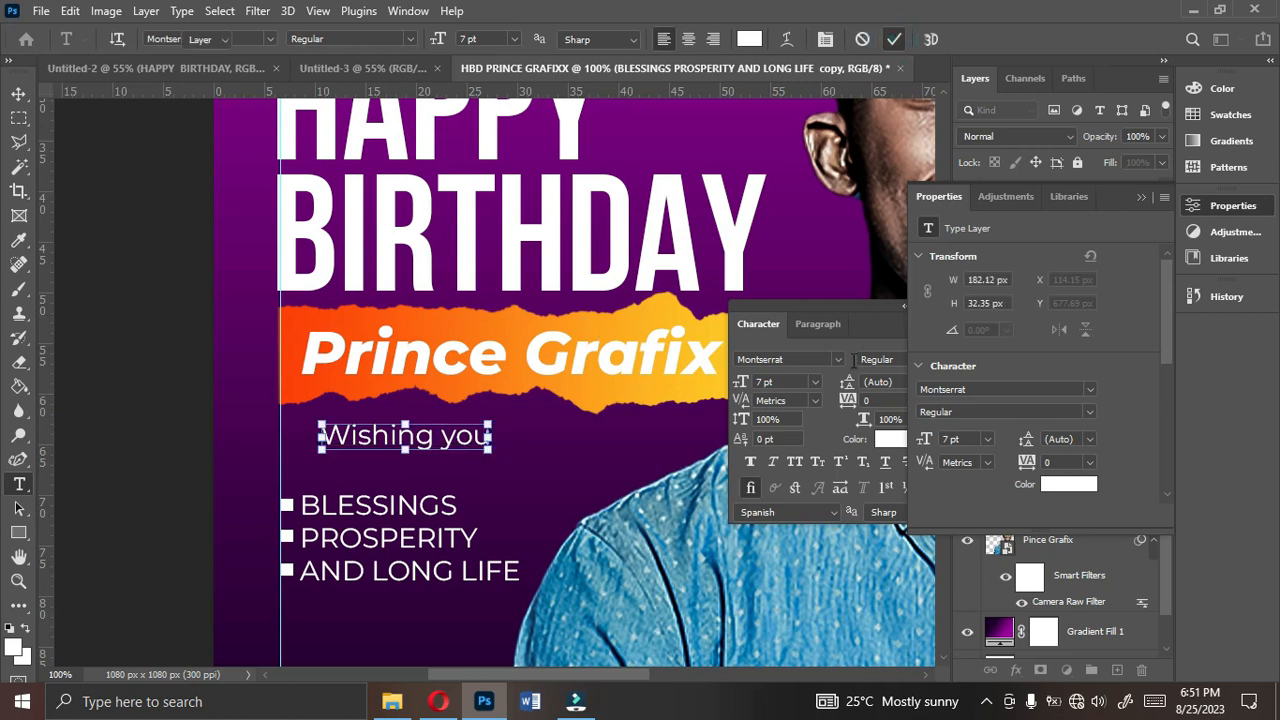
pyautogui.press('v')
# - Set the "Wishing you" line in Mistral at 11 pt and place it just above BLESSINGS at X 90.15 px
pyautogui.click(838, 359)
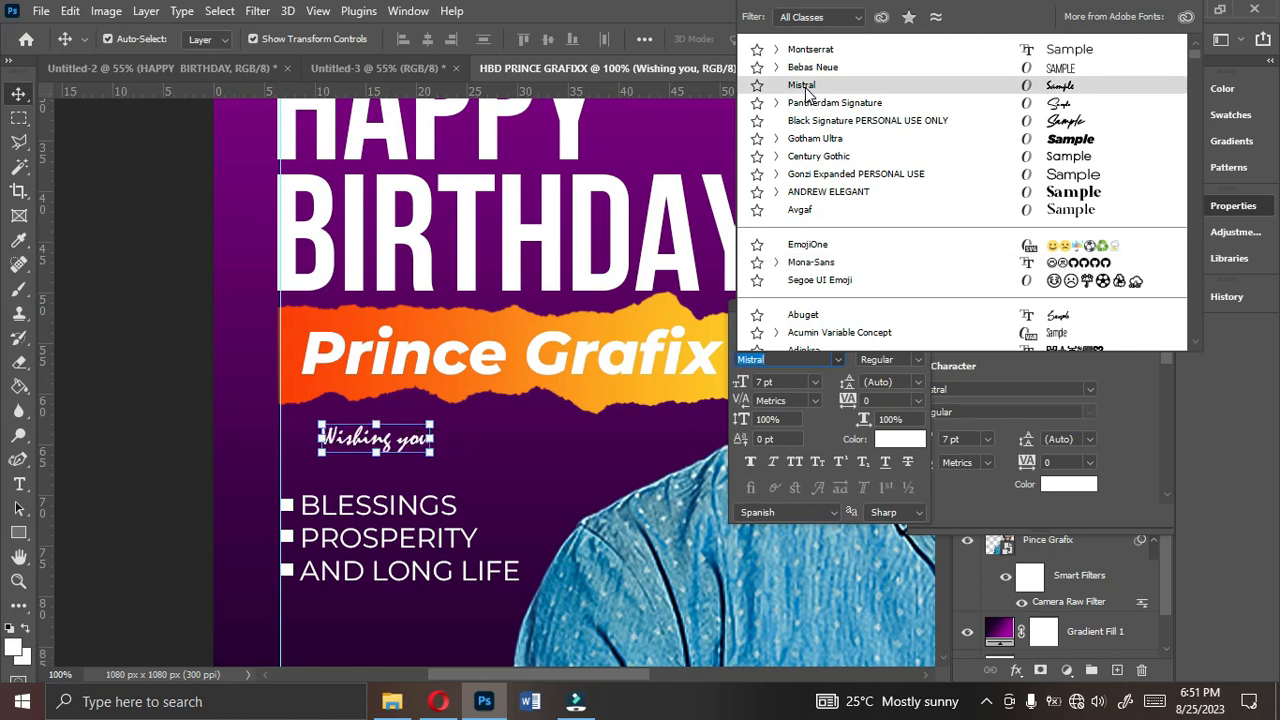
pyautogui.click(804, 86)
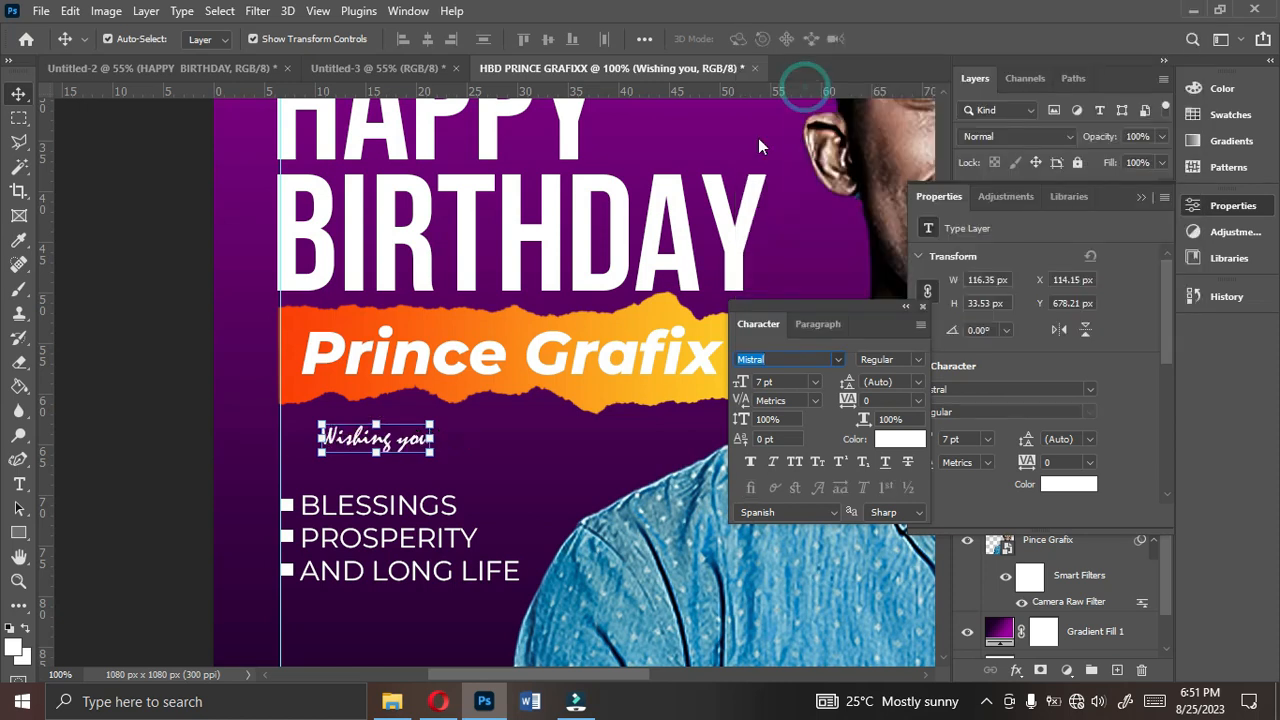
pyautogui.click(815, 382)
pyautogui.click(777, 467)
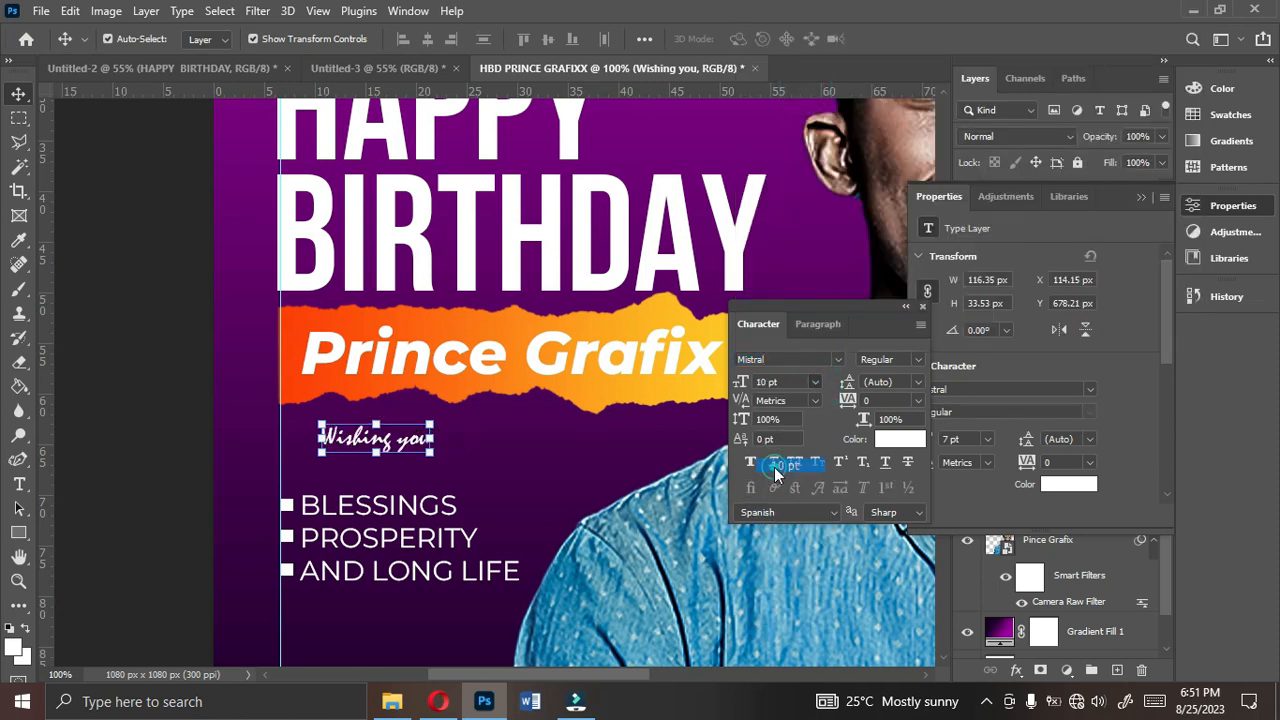
pyautogui.moveTo(381, 425)
pyautogui.mouseDown()
pyautogui.moveTo(386, 440)
pyautogui.moveTo(364, 444)
pyautogui.mouseUp()
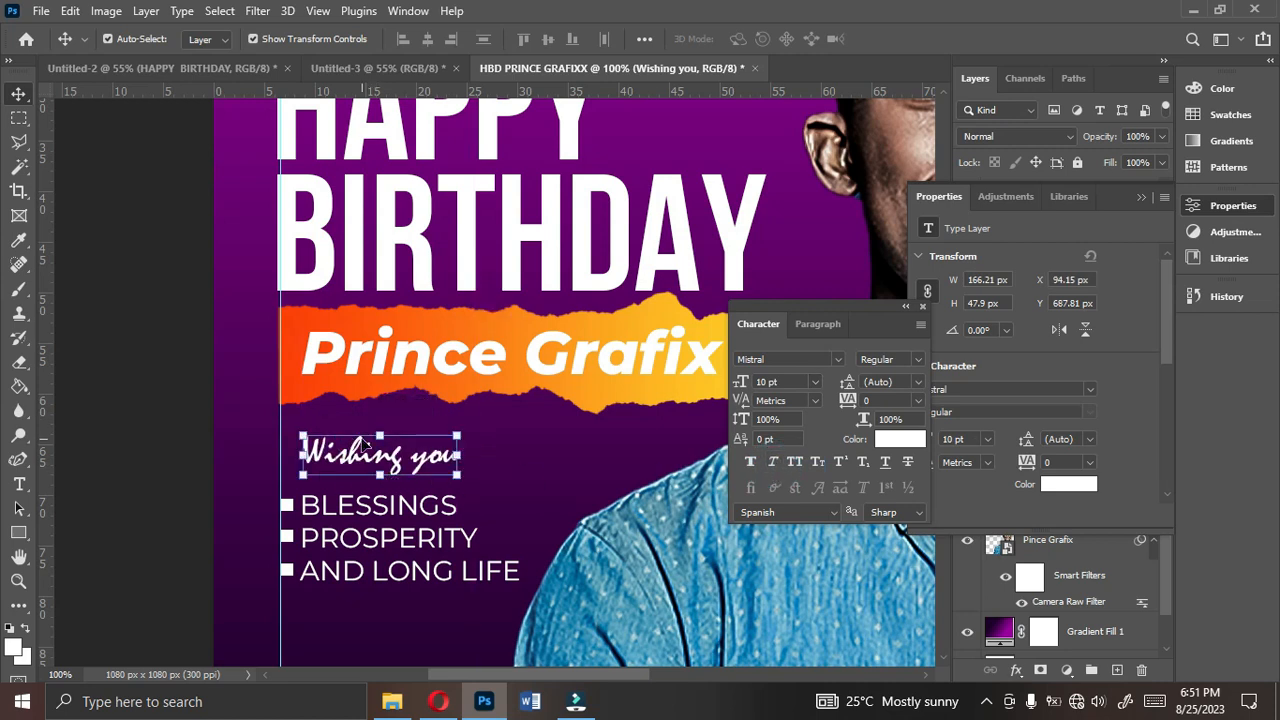
pyautogui.moveTo(360, 462); pyautogui.dragTo(356, 463)
pyautogui.click(814, 384)
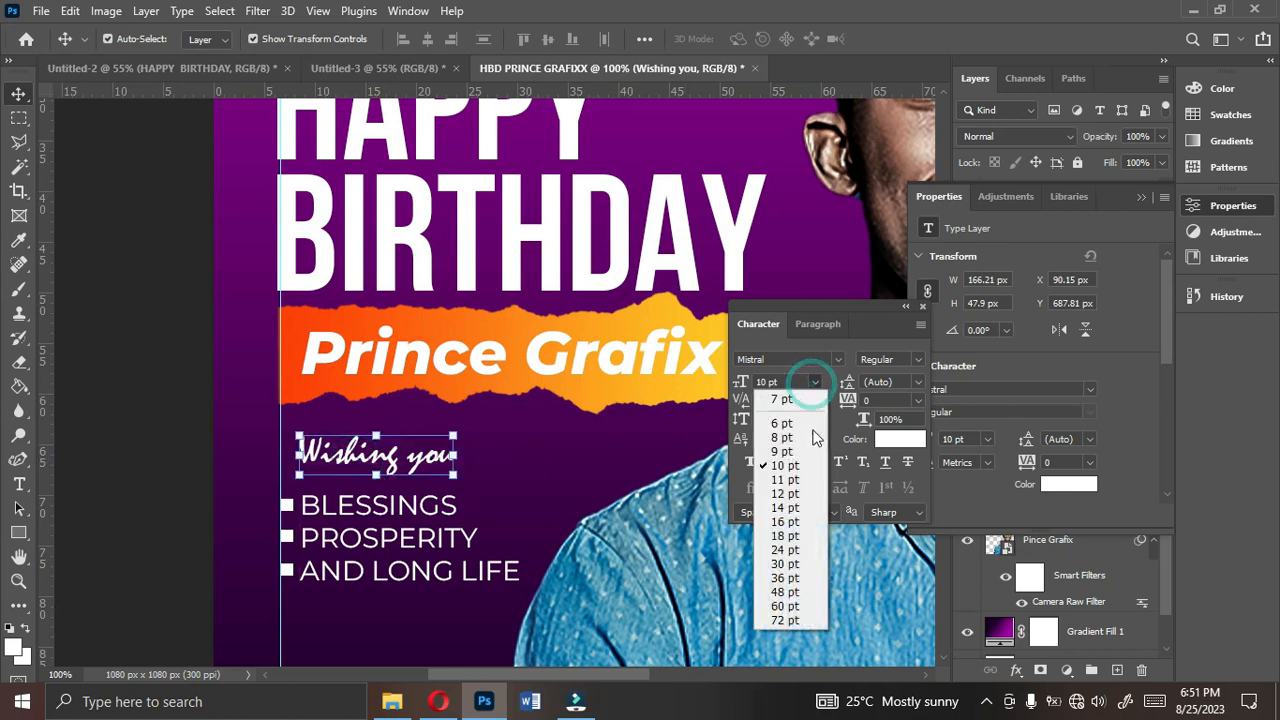
pyautogui.click(805, 477)
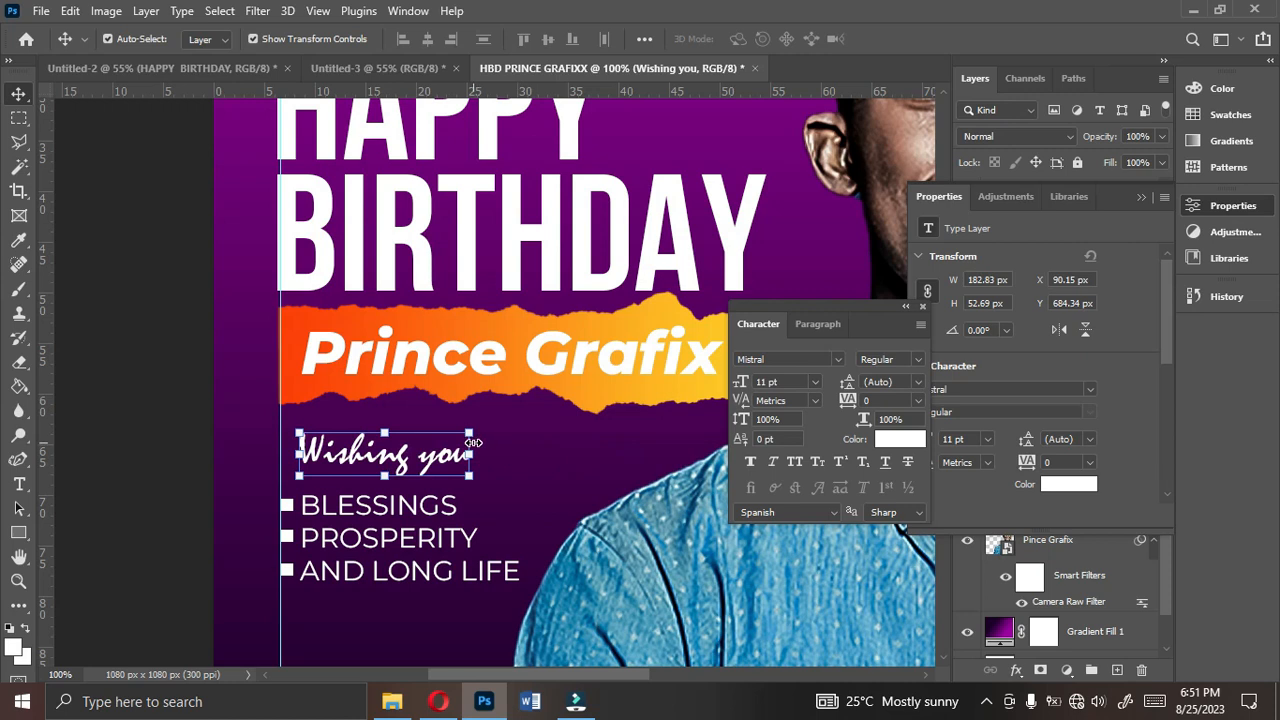
pyautogui.hotkey('ctrl', '0')
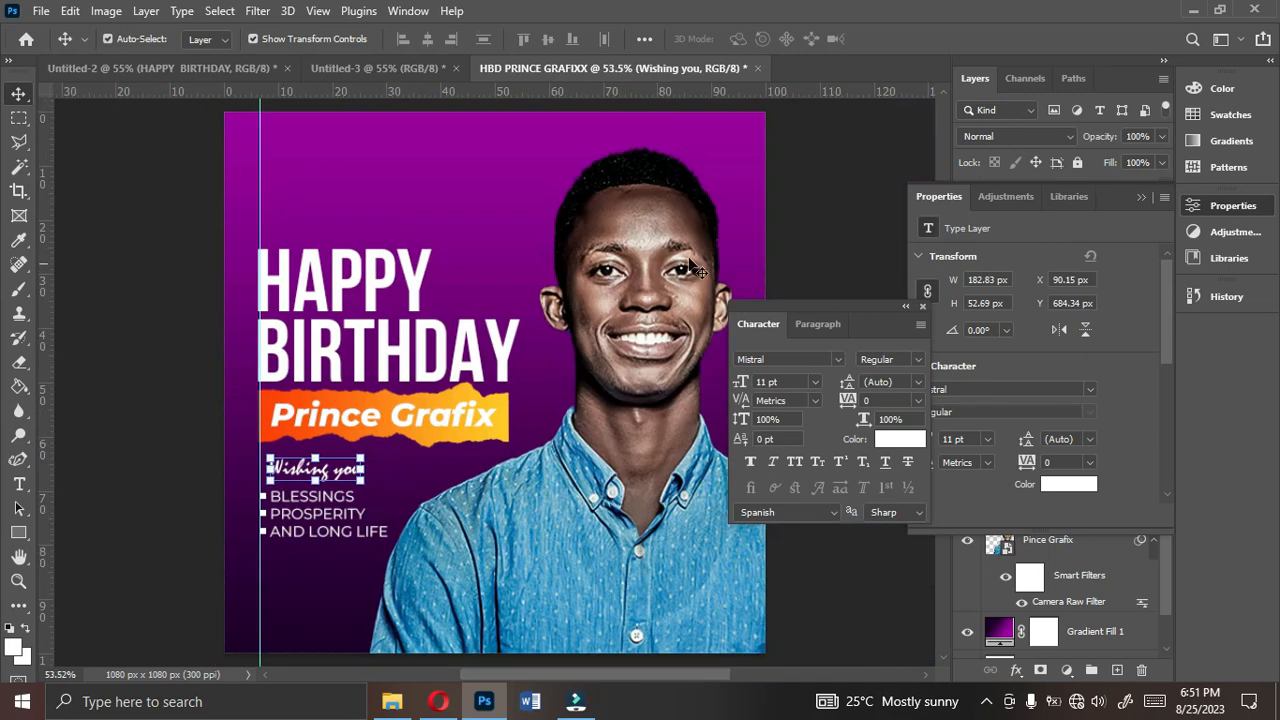
# - Collapse the Properties and Character panels to clear the canvas and deselect the "Wishing you" text
pyautogui.click(1140, 197)
pyautogui.moveTo(880, 327); pyautogui.dragTo(1250, 335)
pyautogui.click(874, 352)
pyautogui.click(287, 479)
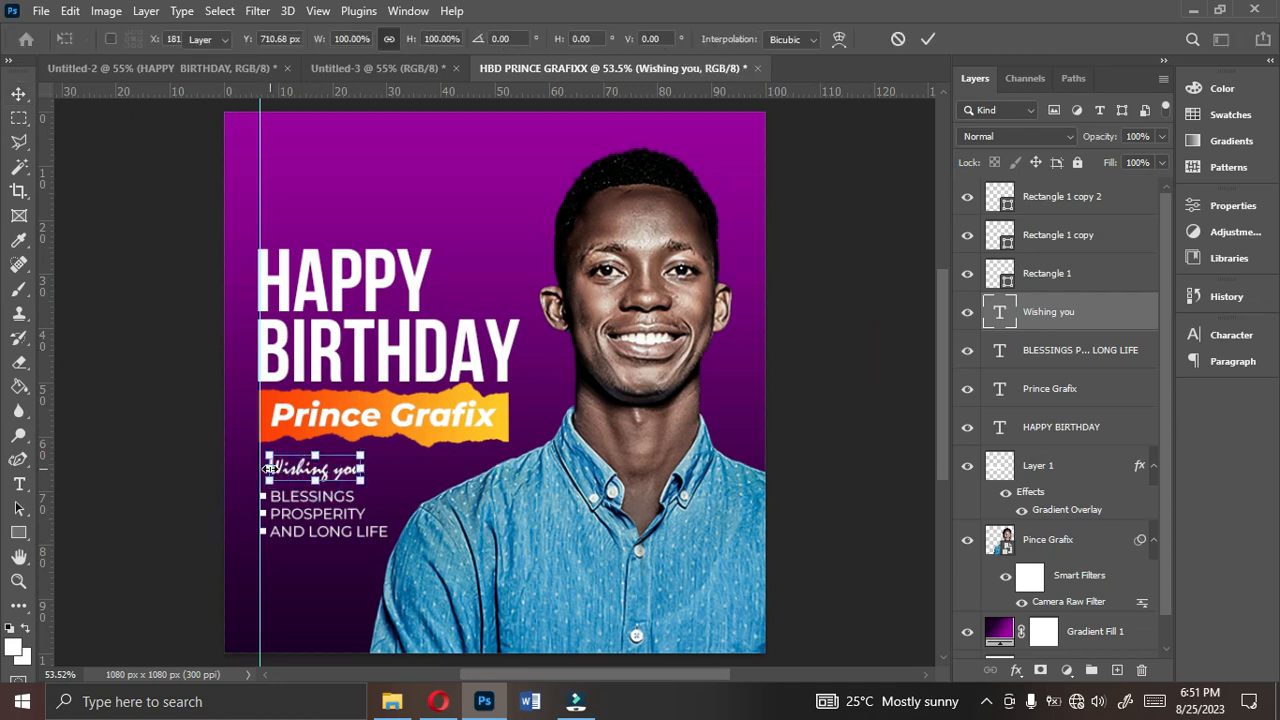
pyautogui.click(153, 563)
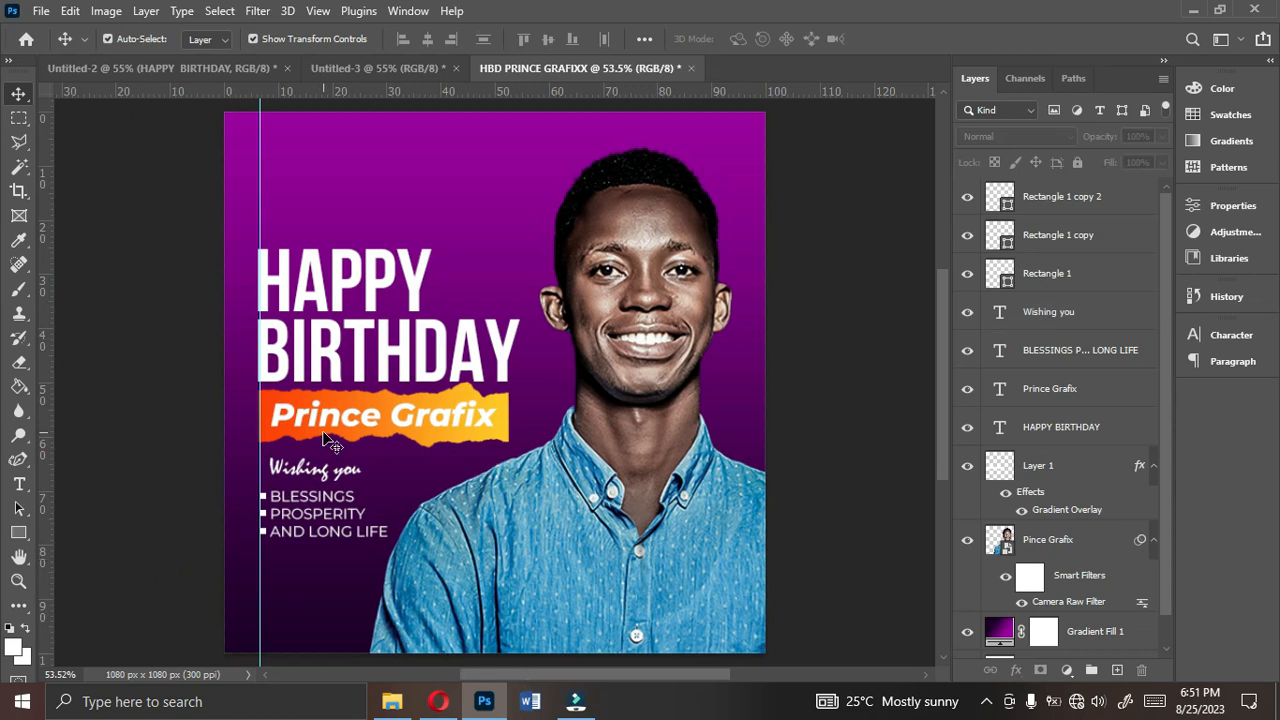
# - Draw a white ellipse about 567 x 322 px across the flyer's bottom-left corner, extending below the canvas
pyautogui.click(20, 532)
pyautogui.rightClick(22, 532)
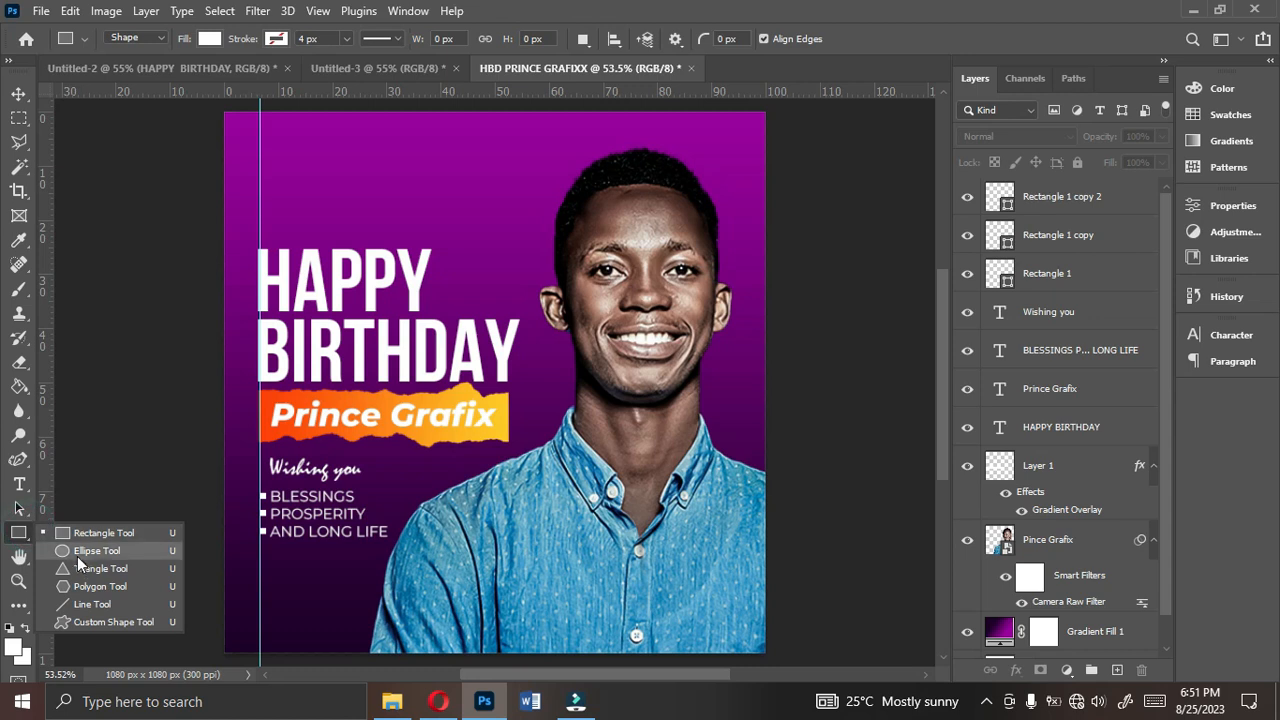
pyautogui.click(77, 551)
pyautogui.moveTo(186, 588); pyautogui.dragTo(470, 668)
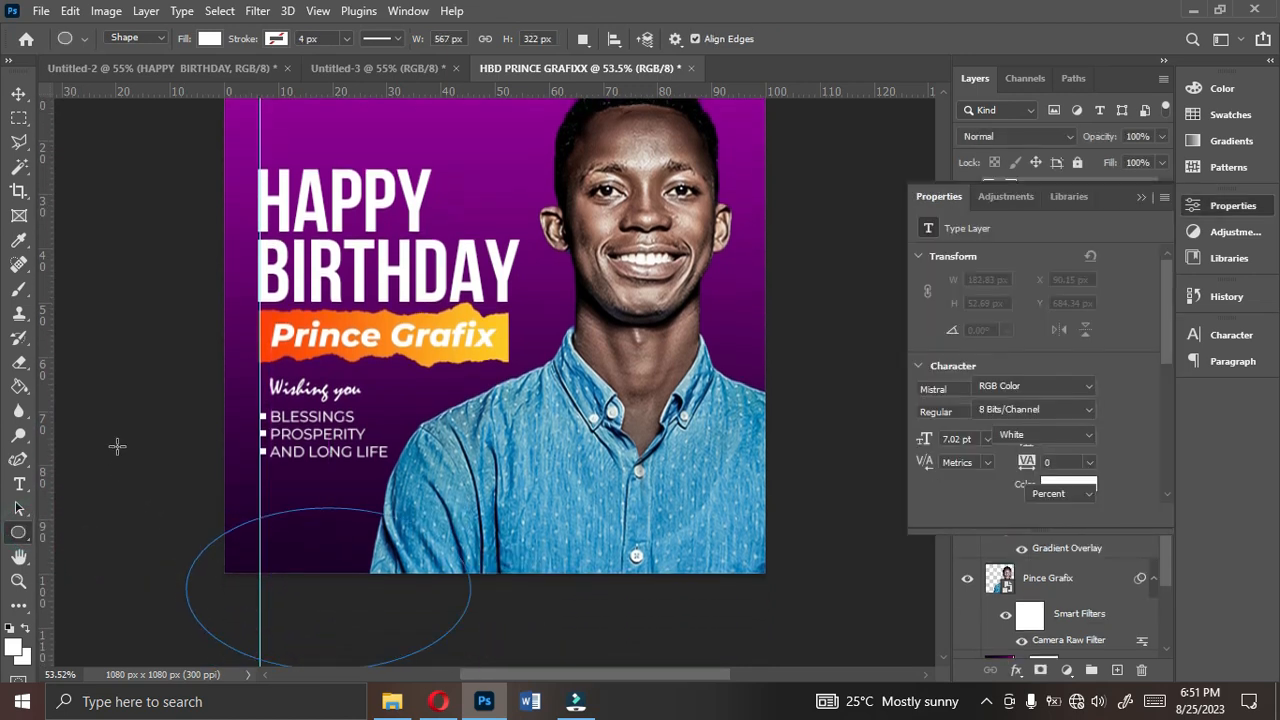
pyautogui.click(20, 97)
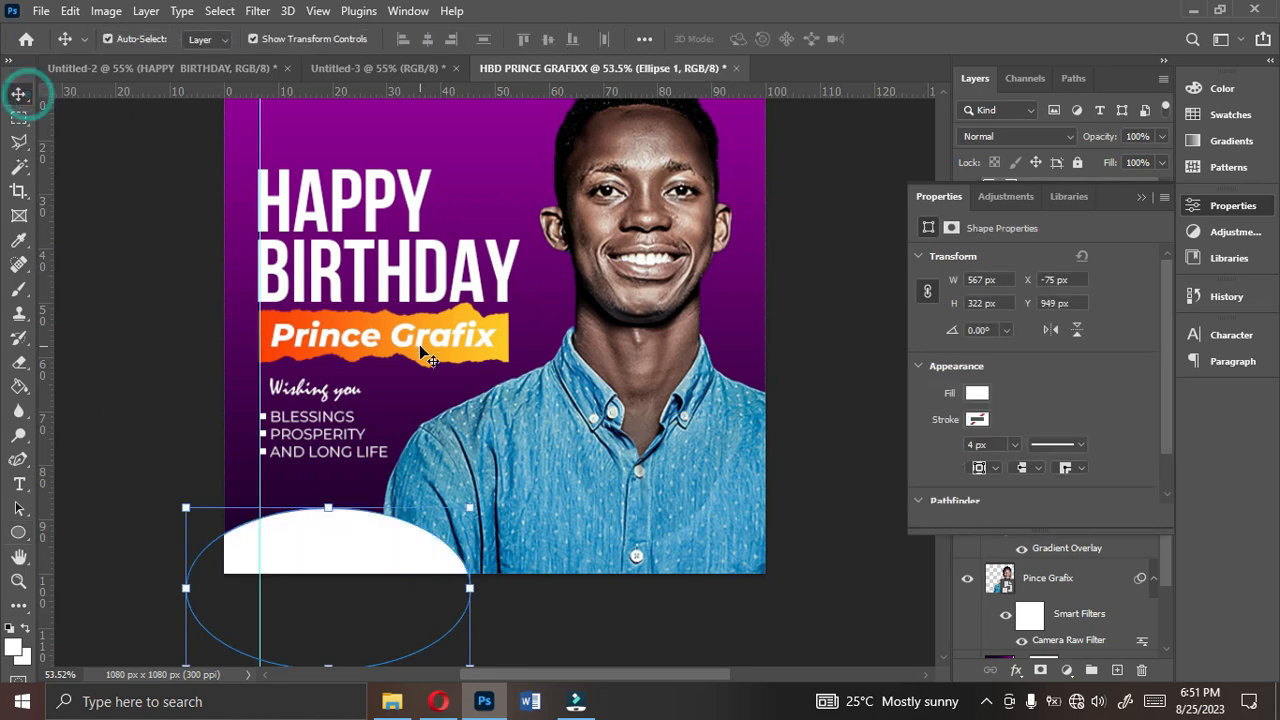
# - Reorder the white ellipse layer beneath the portrait layer, directly above the gradient fill
pyautogui.click(1142, 199)
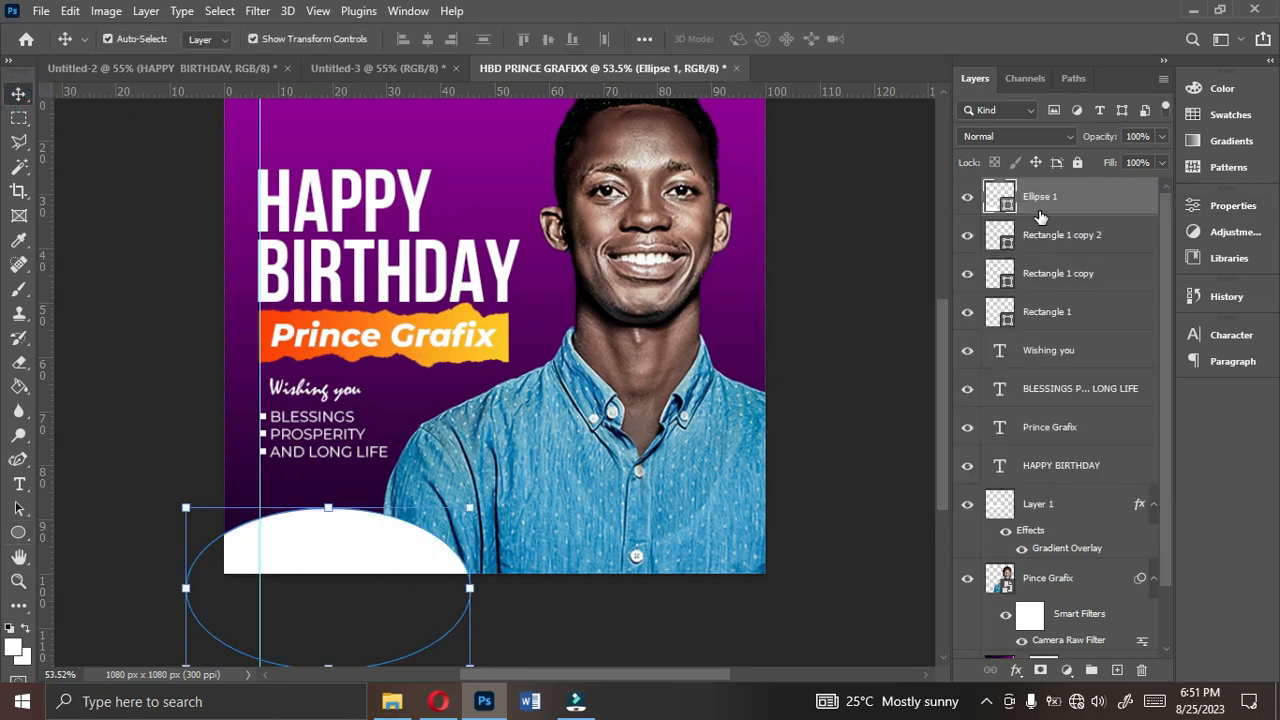
pyautogui.moveTo(1048, 210); pyautogui.dragTo(1024, 634)
pyautogui.click(830, 628)
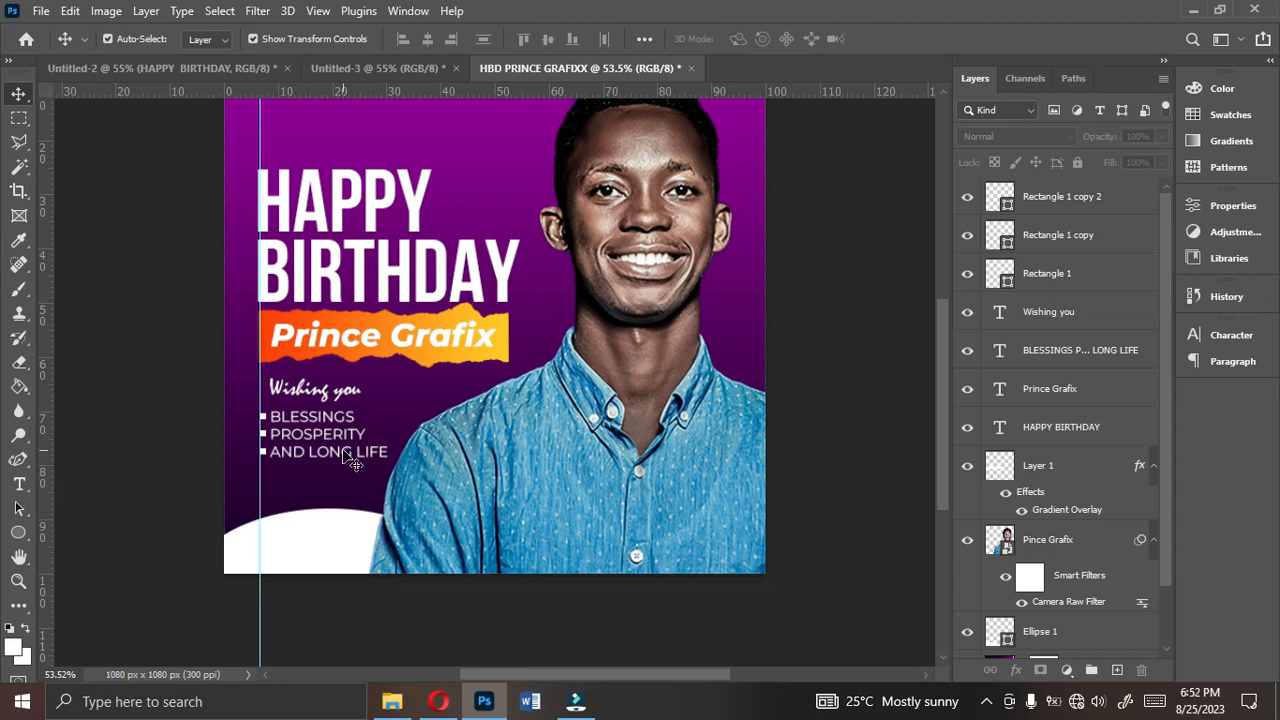
# - Duplicate the Prince Grafix text onto the white ellipse and recolour the copy dark purple #270036, sampled from the background
pyautogui.click(378, 362)
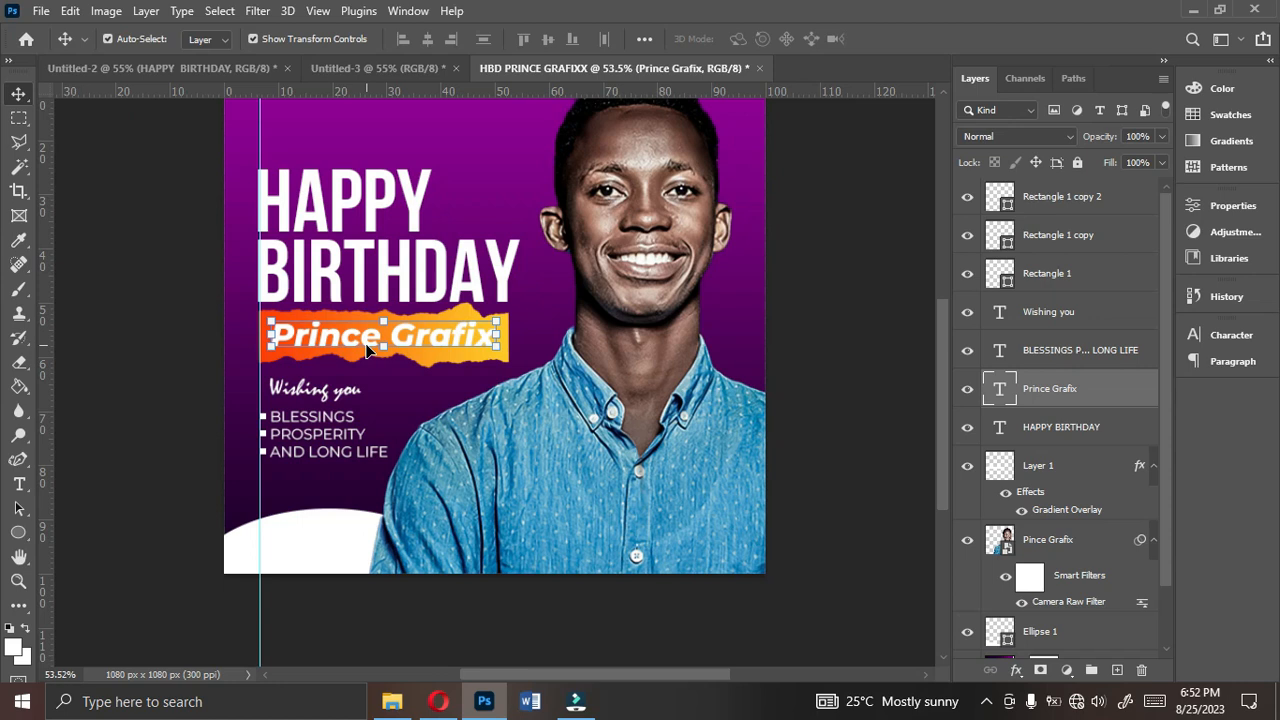
pyautogui.hotkey('ctrl', 'j')
pyautogui.moveTo(352, 338); pyautogui.dragTo(337, 538)
pyautogui.click(1228, 336)
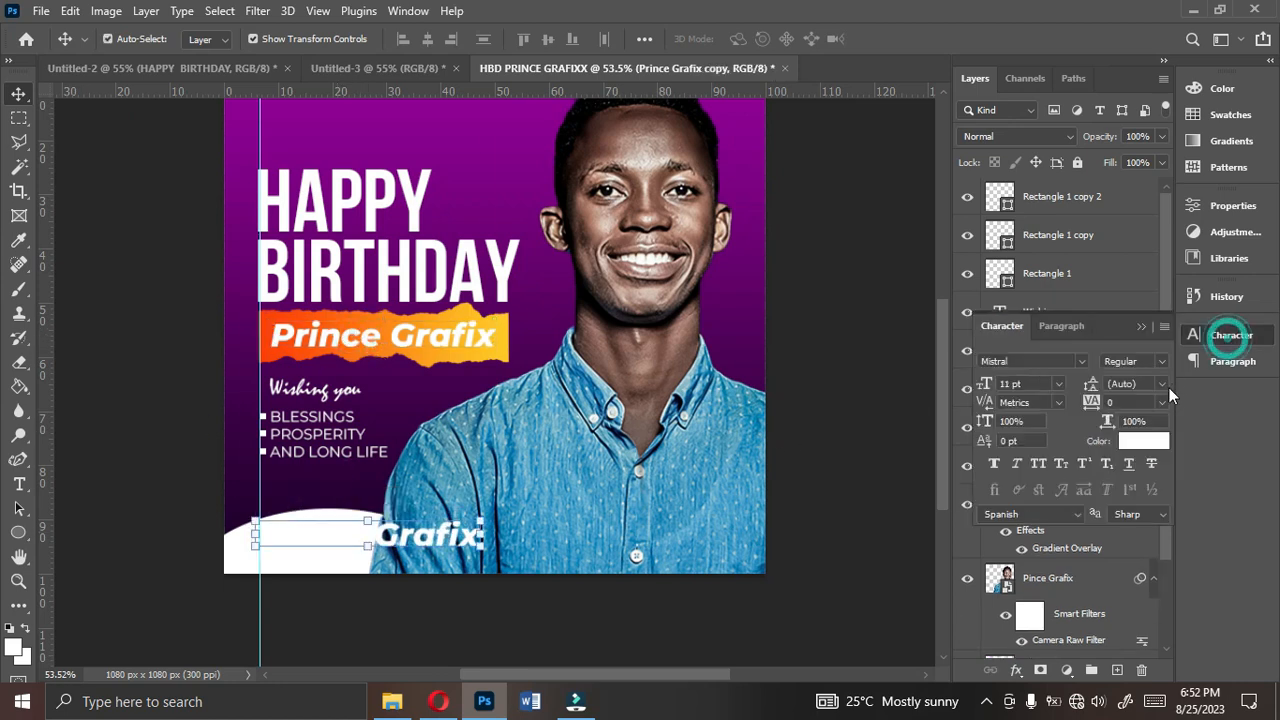
pyautogui.click(1145, 441)
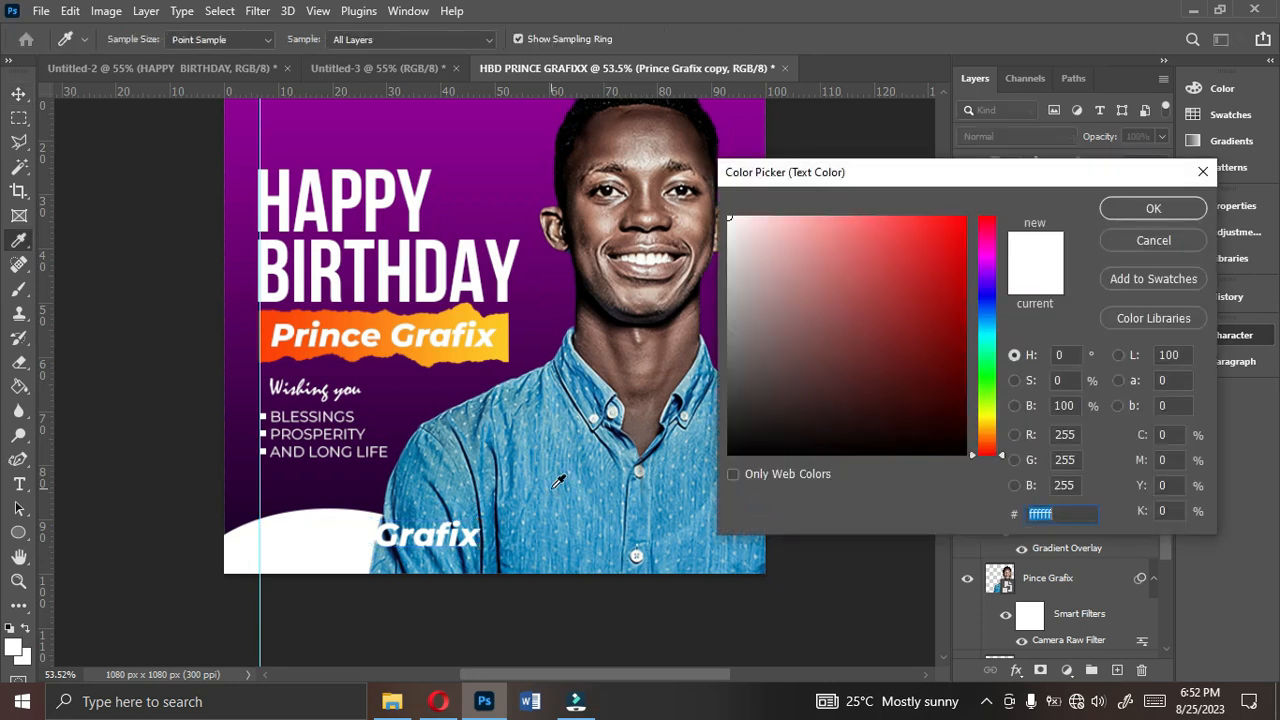
pyautogui.click(334, 498)
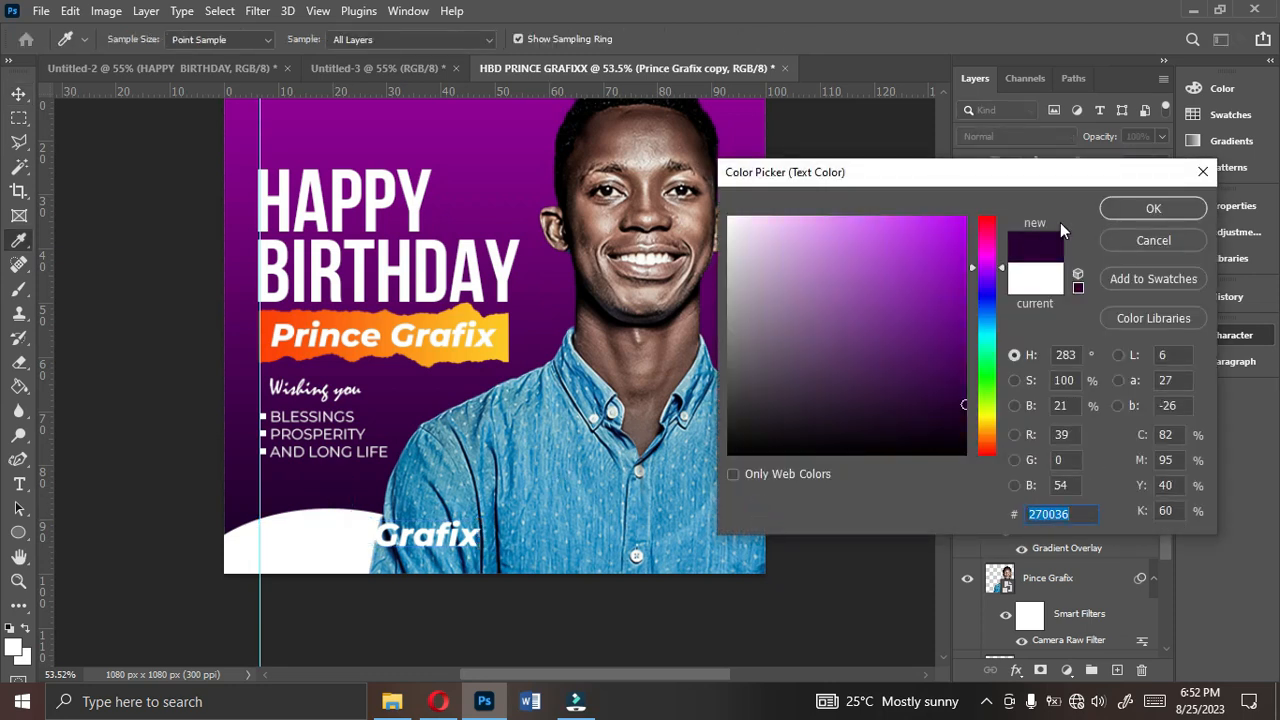
pyautogui.click(1116, 217)
# - Replace the dark purple copy's text with "From" and "Eddiess Graphix" on two lines
pyautogui.doubleClick(380, 534)
pyautogui.write('From')
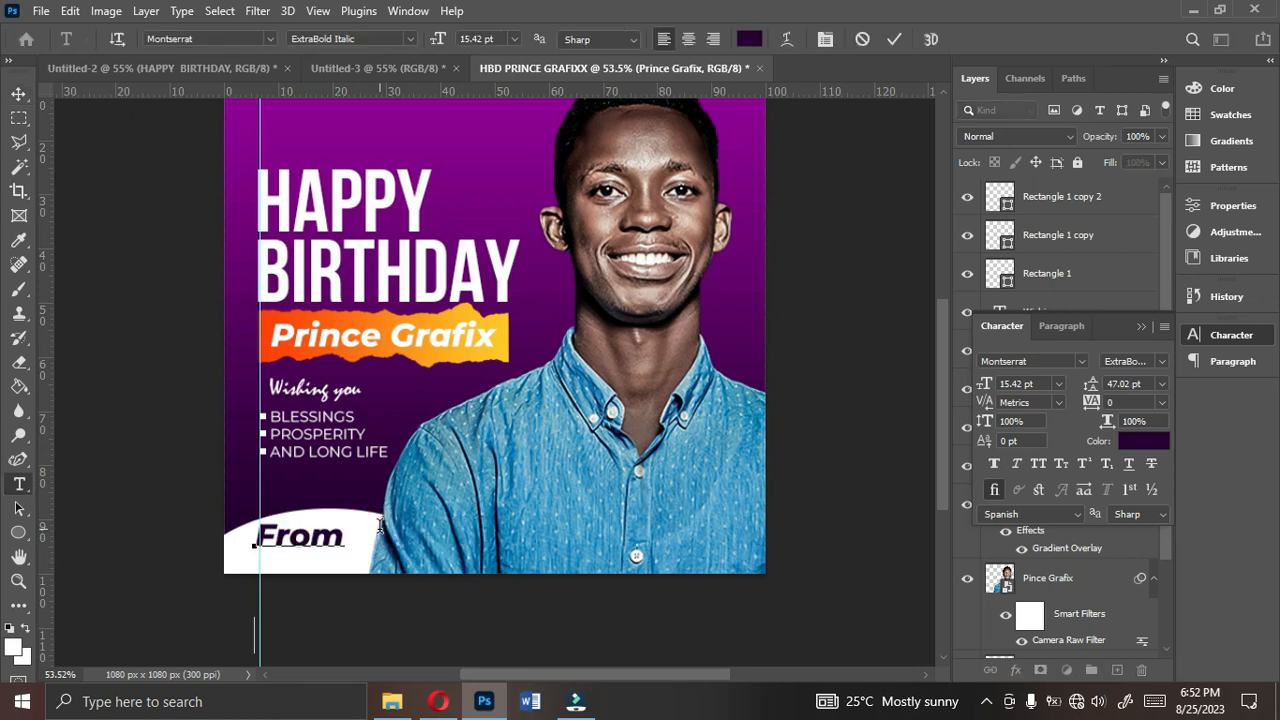
pyautogui.write('amily')
pyautogui.click(893, 42)
pyautogui.press('v')
# - Set the From text's leading to Auto and its size to 6 pt, and position it inside the white ellipse
pyautogui.click(1160, 388)
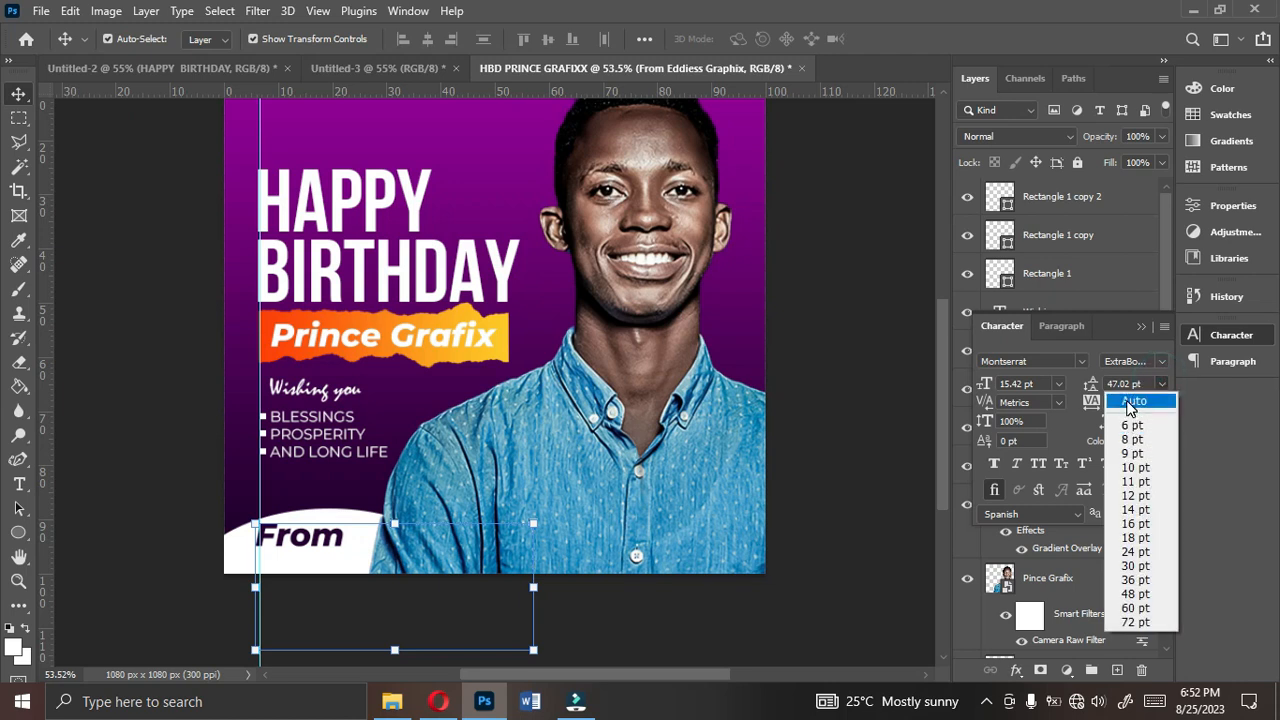
pyautogui.click(1130, 401)
pyautogui.click(1056, 383)
pyautogui.click(1035, 428)
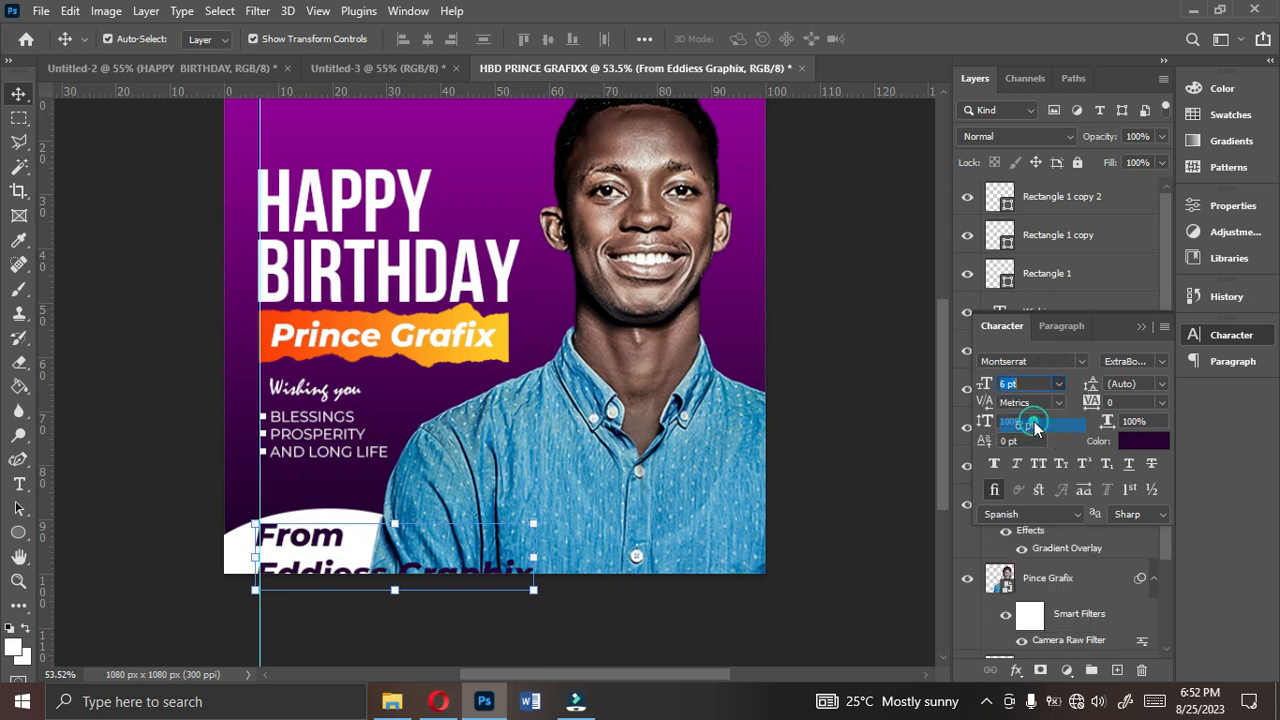
pyautogui.click(451, 636)
pyautogui.moveTo(297, 566); pyautogui.dragTo(305, 567)
pyautogui.click(392, 622)
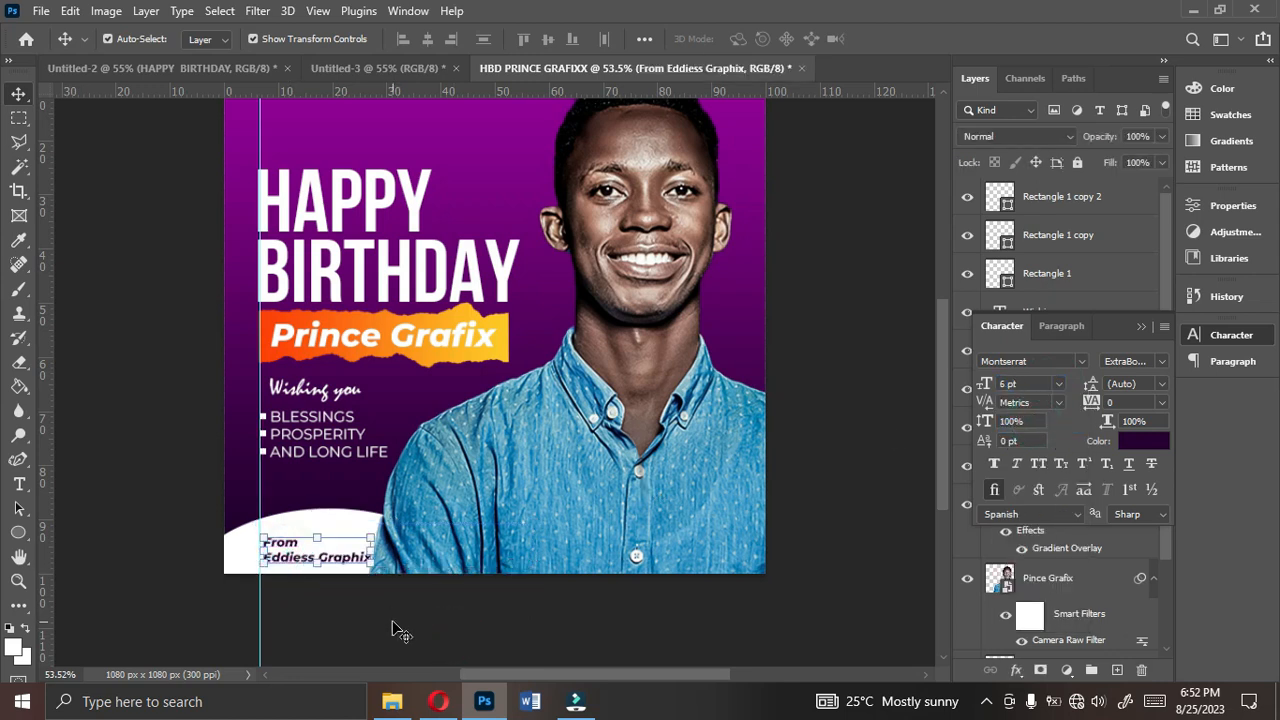
# - Correct the second line of the From text to read "Eddie's Graphix"
pyautogui.click(320, 559)
pyautogui.hotkey('ctrl', 't')
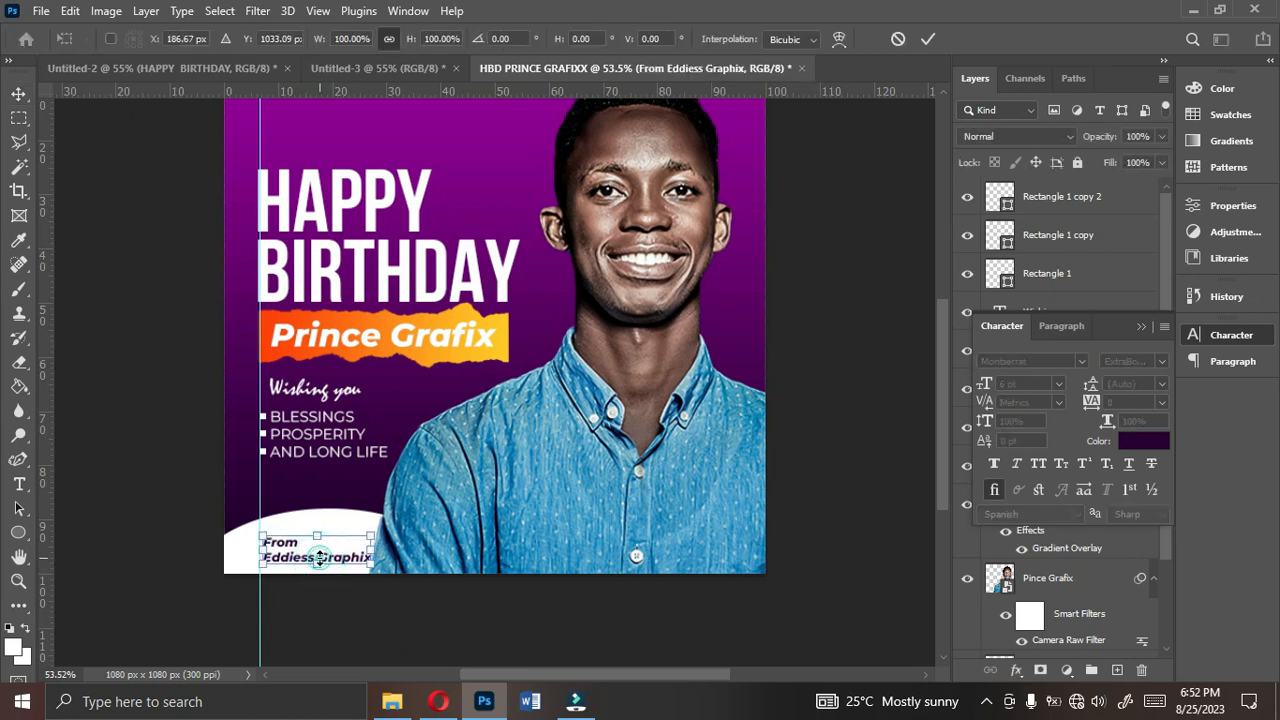
pyautogui.doubleClick(326, 559)
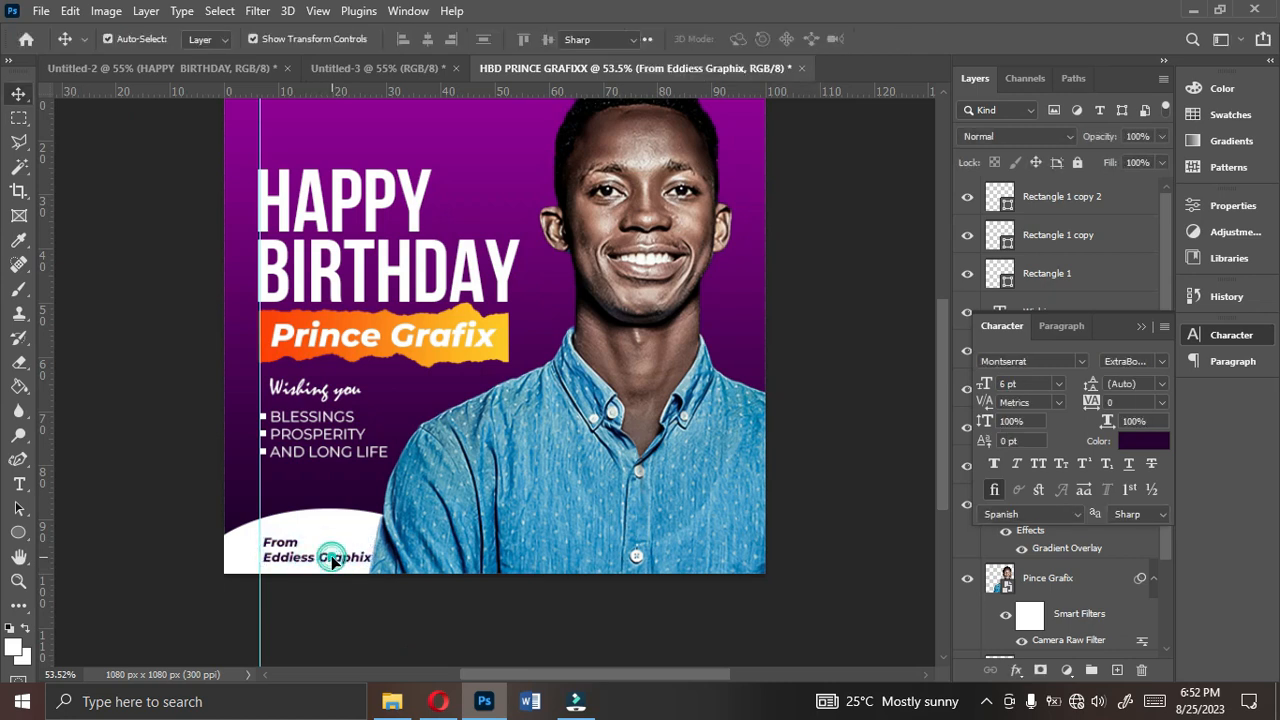
pyautogui.doubleClick(333, 560)
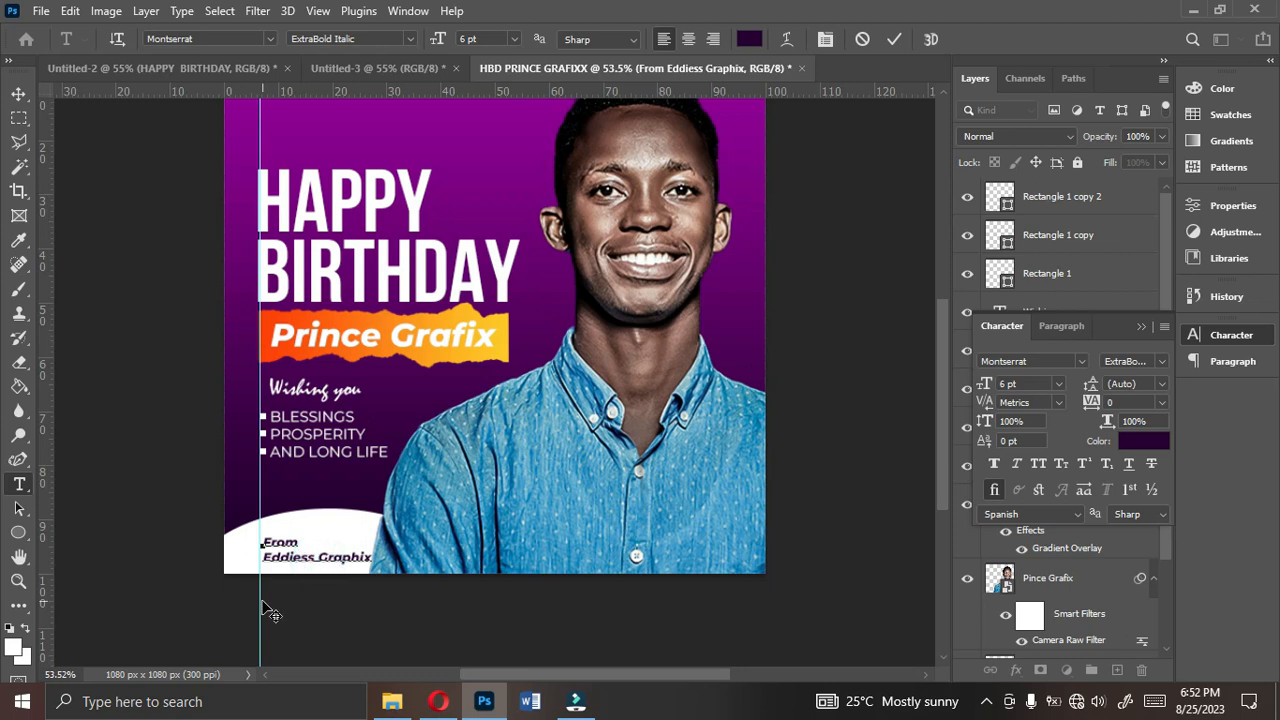
pyautogui.press('BackSpace')
pyautogui.write("'")
pyautogui.click(893, 40)
pyautogui.press('v')
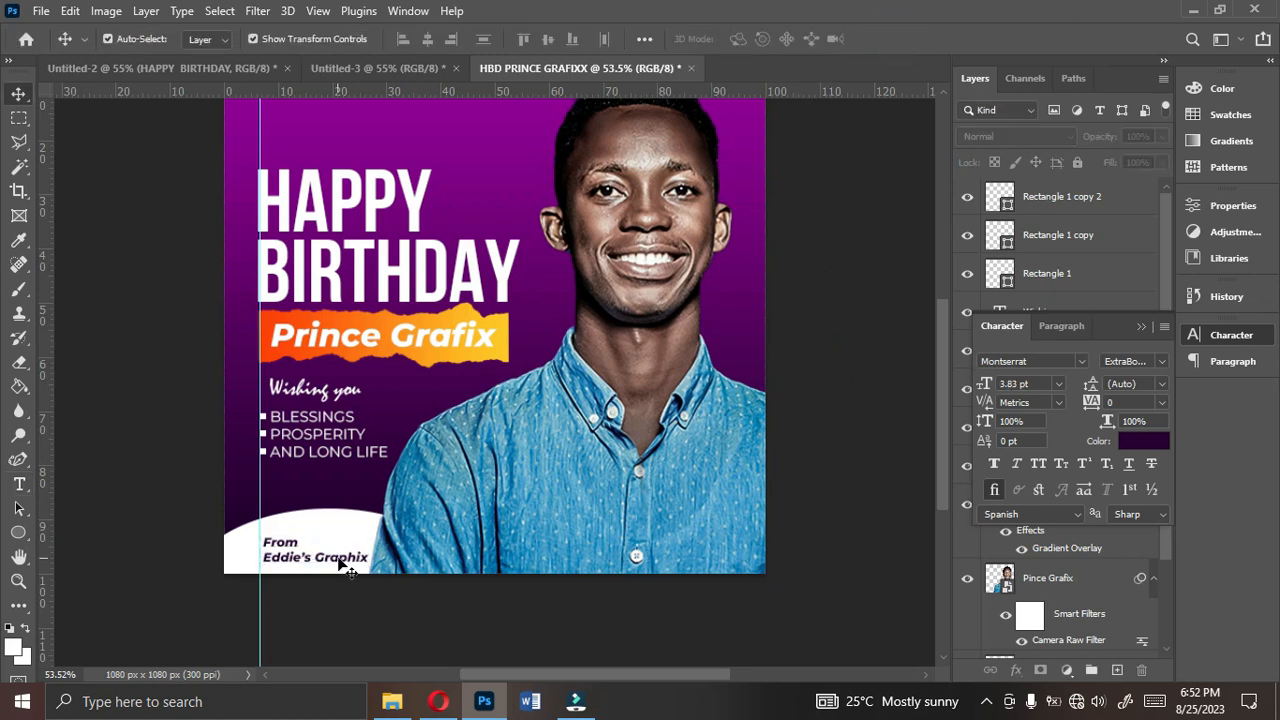
# - Nudge the portrait left toward the title and shift the From text slightly left to the vertical guide
pyautogui.click(831, 415)
pyautogui.hotkey('ctrl', '0')
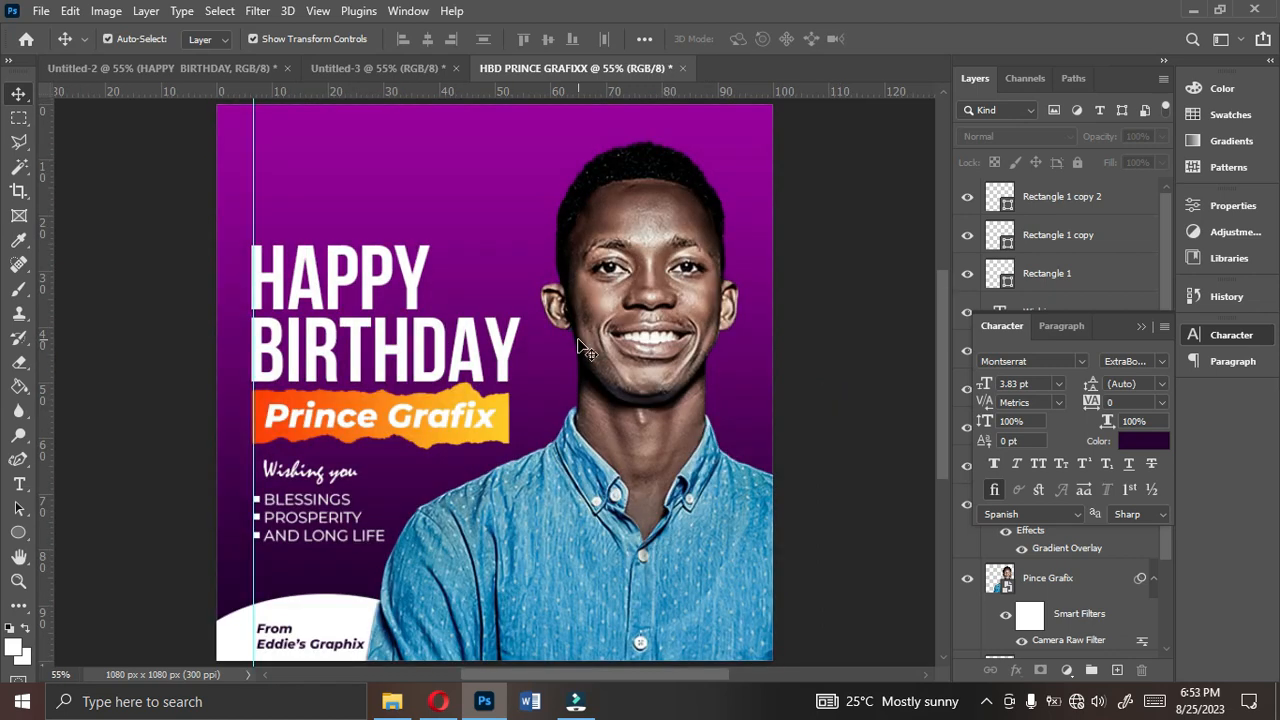
pyautogui.click(684, 294)
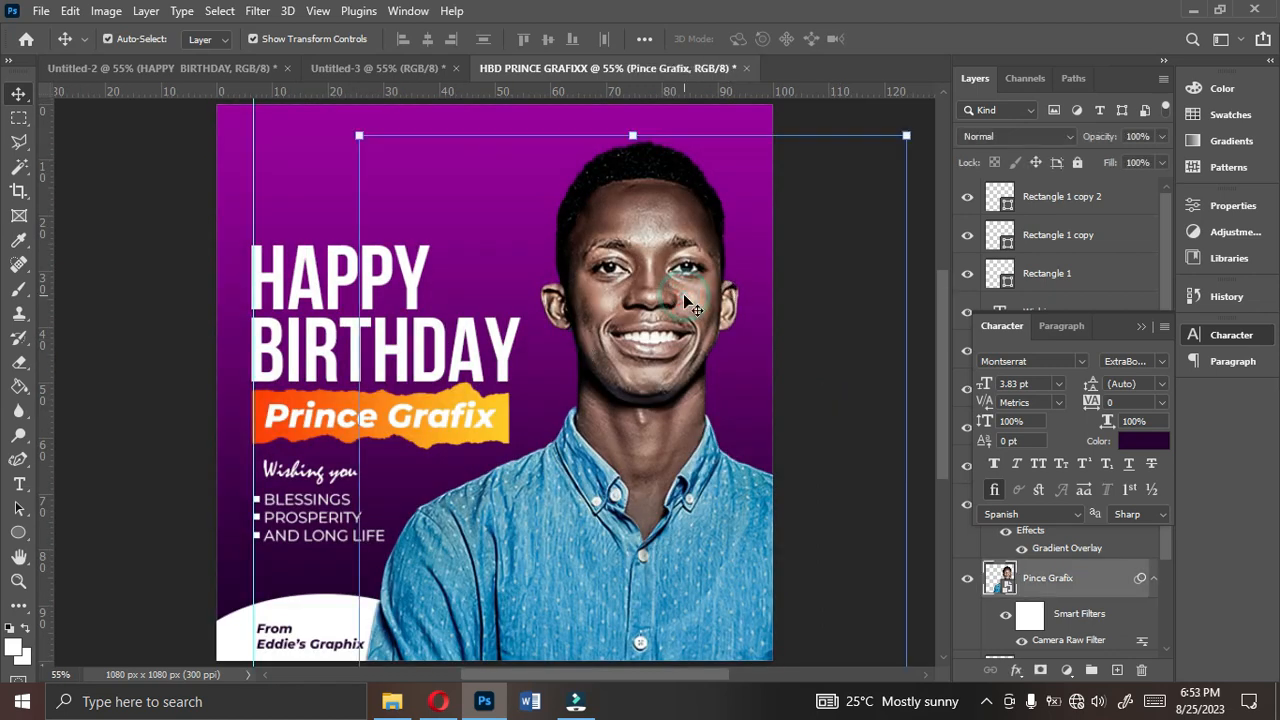
pyautogui.press('Left')
pyautogui.press('Left')
pyautogui.press('Left')
pyautogui.press('Left')
pyautogui.press('Left')
pyautogui.press('Left')
pyautogui.press('Left')
pyautogui.press('Left')
pyautogui.press('Left')
pyautogui.press('Left')
pyautogui.press('Left')
pyautogui.press('Left')
pyautogui.press('Left')
pyautogui.press('Left')
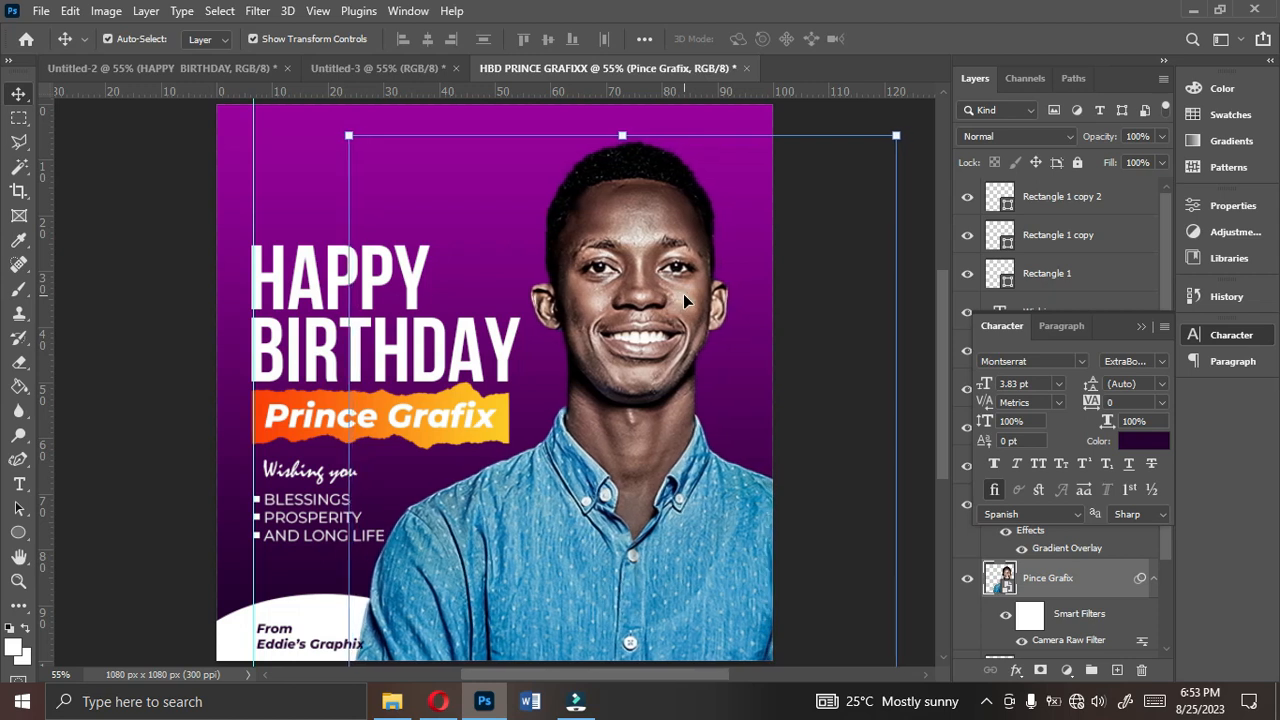
pyautogui.click(275, 650)
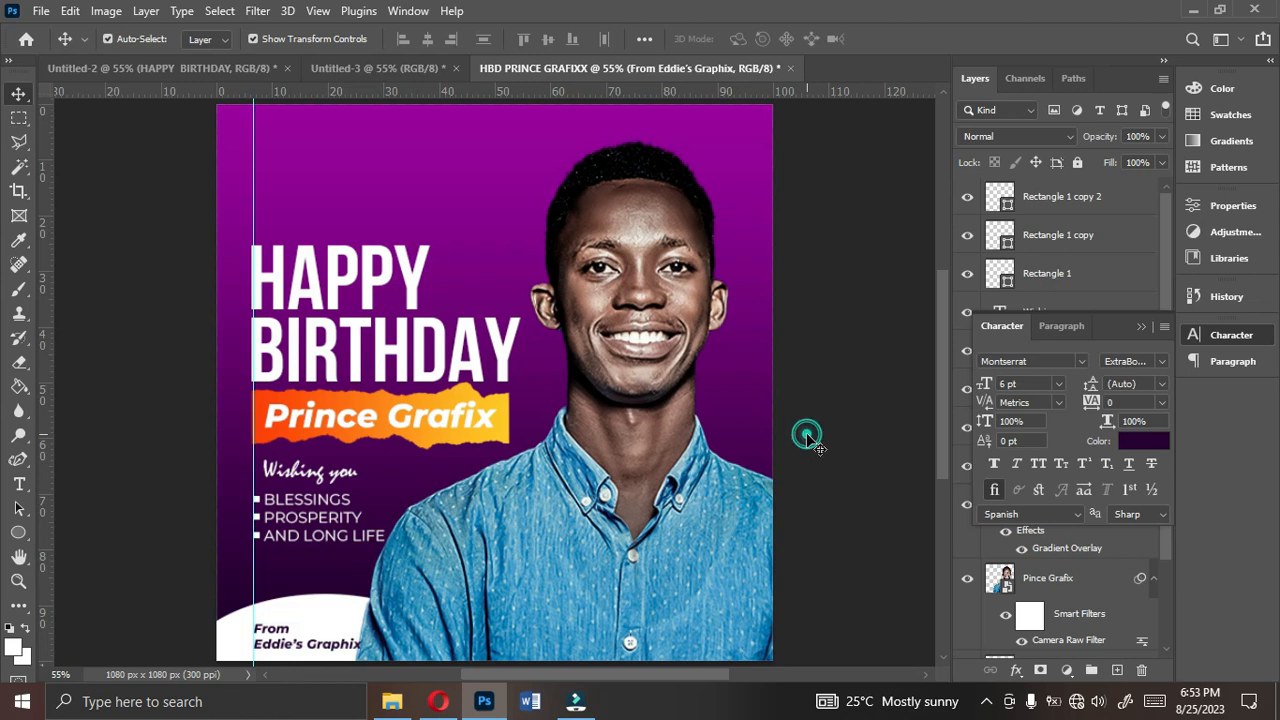
# - Nudge the portrait upward in small increments on the flyer
pyautogui.click(657, 401)
pyautogui.press('Up')
pyautogui.press('Up')
pyautogui.press('Up')
pyautogui.press('Up')
pyautogui.press('Up')
pyautogui.press('Up')
pyautogui.press('Up')
pyautogui.press('Up')
pyautogui.press('Up')
pyautogui.press('Up')
pyautogui.press('Up')
pyautogui.press('Up')
pyautogui.press('Up')
pyautogui.press('Up')
pyautogui.press('Up')
pyautogui.press('Up')
pyautogui.press('Up')
pyautogui.press('Up')
pyautogui.press('Up')
pyautogui.press('Up')
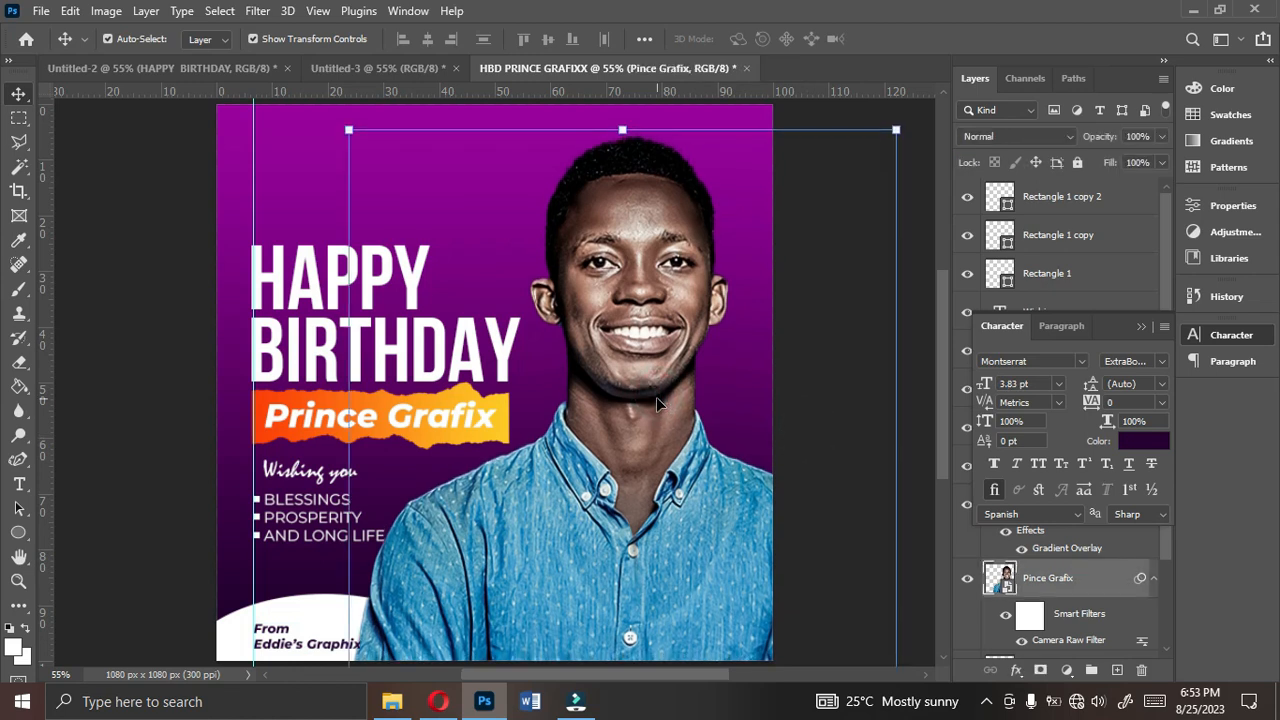
pyautogui.click(851, 349)
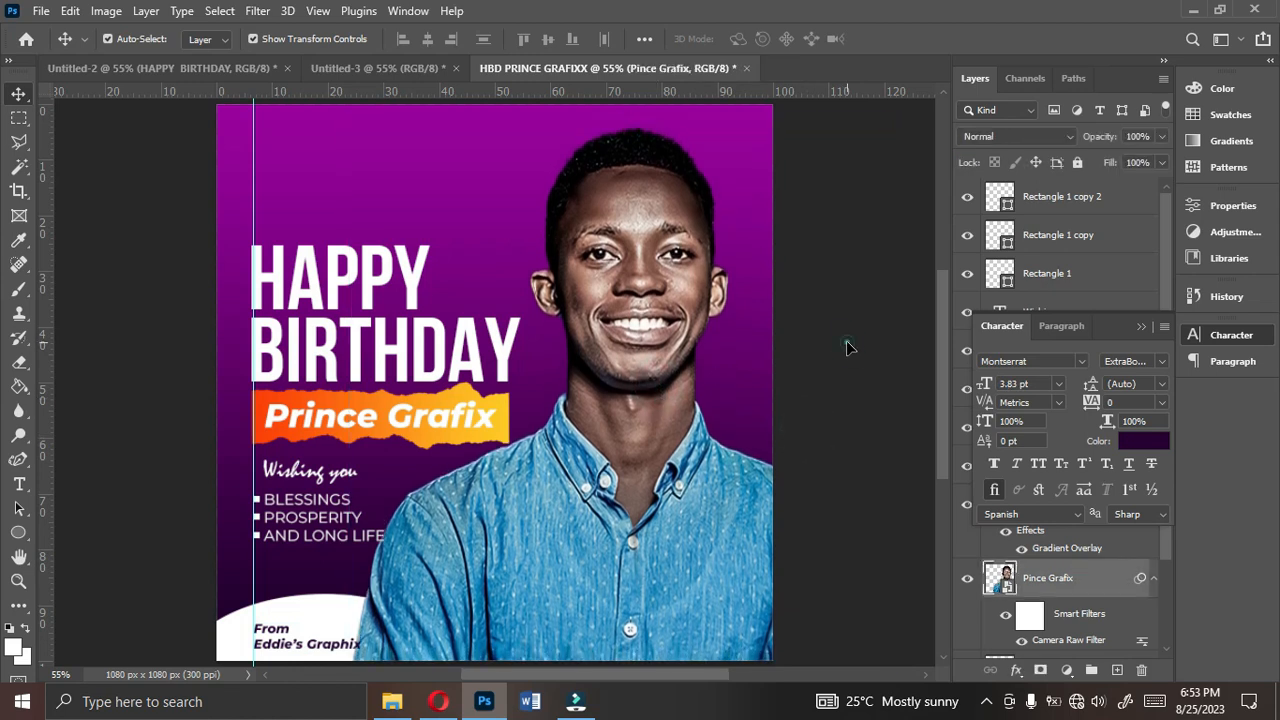
# - Compare the flyer with the finished reference design in the Untitled-2 document
pyautogui.click(1140, 326)
pyautogui.click(838, 344)
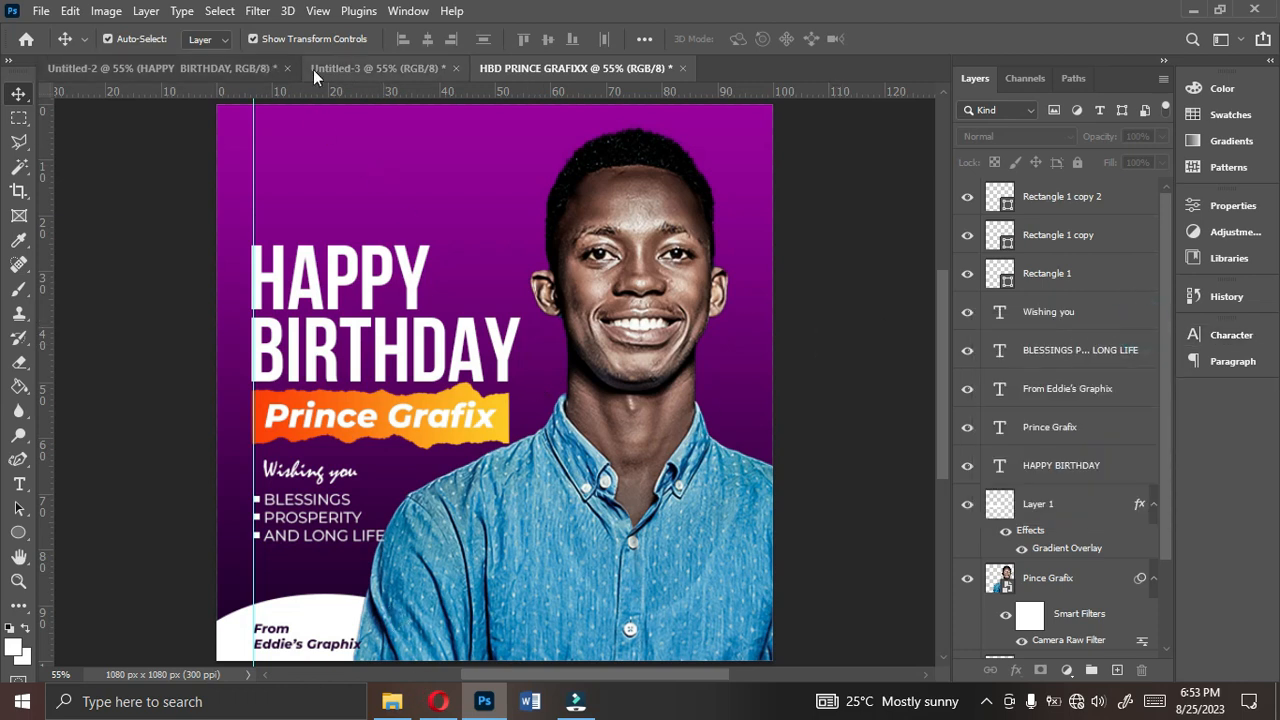
pyautogui.click(215, 70)
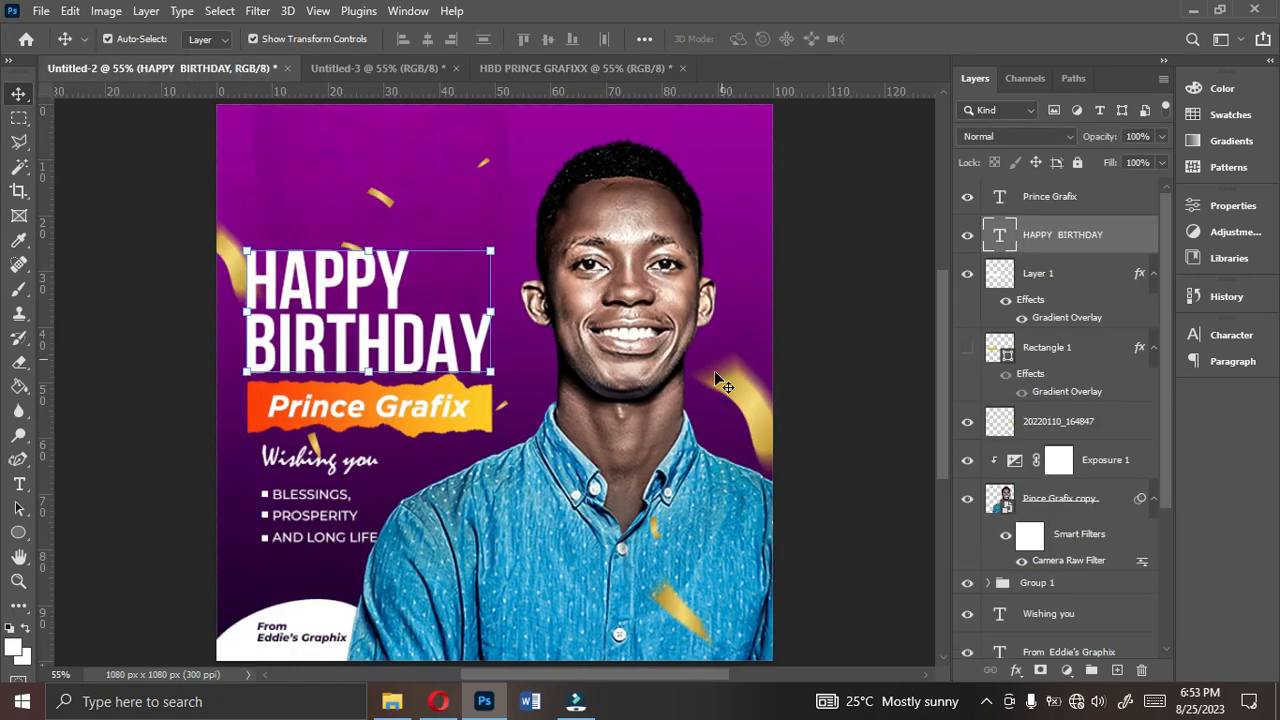
pyautogui.click(520, 68)
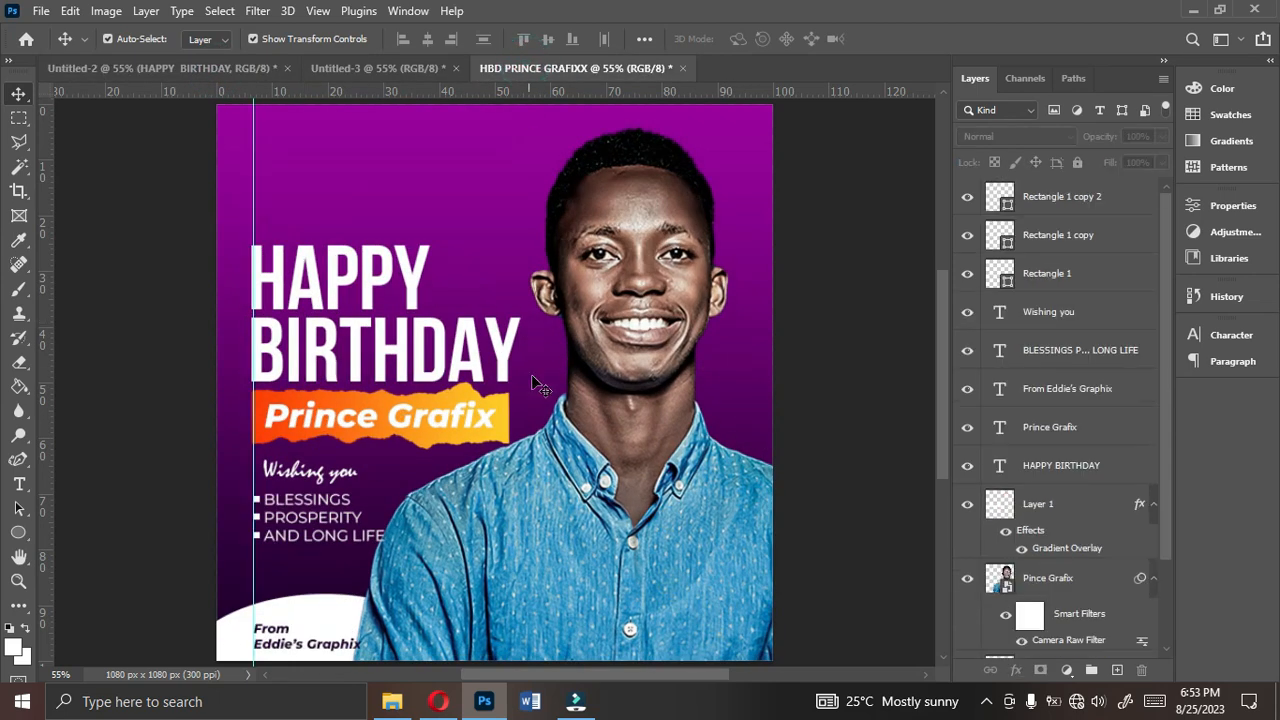
# - Place the gold confetti image 20220110_164847 from the Vectors PNG FILES folder over the whole flyer canvas
pyautogui.click(392, 701)
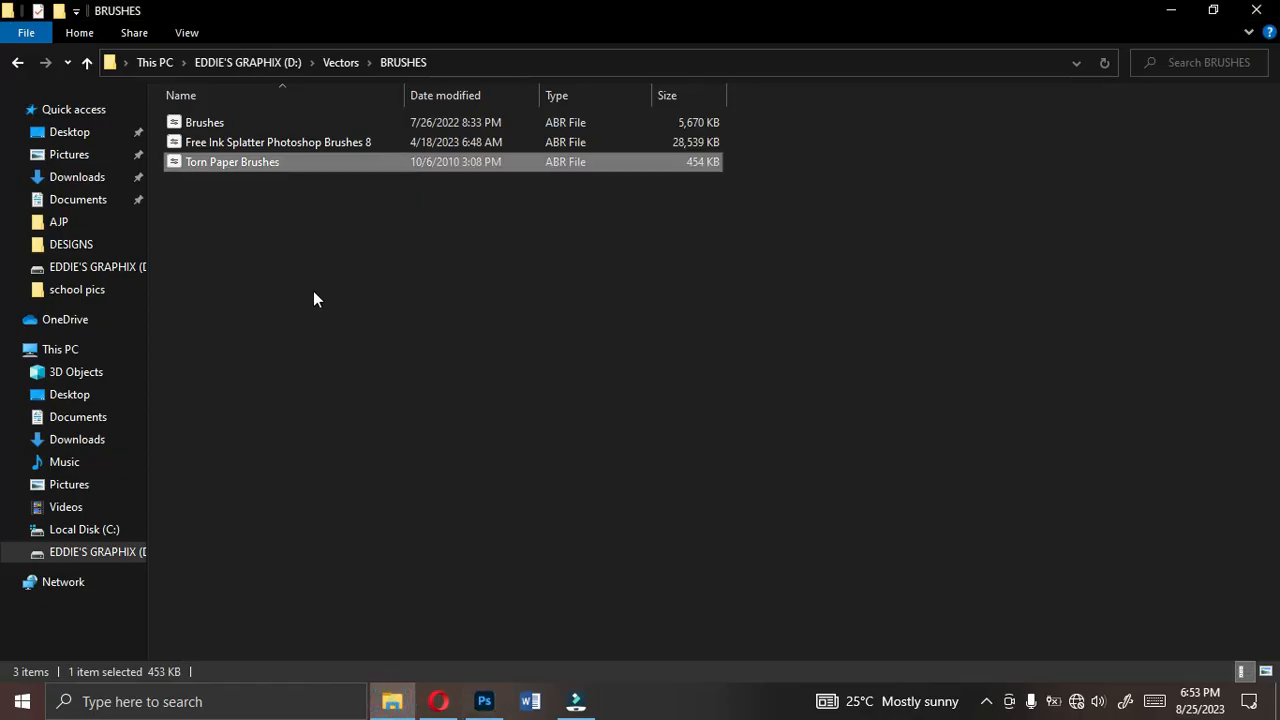
pyautogui.click(18, 63)
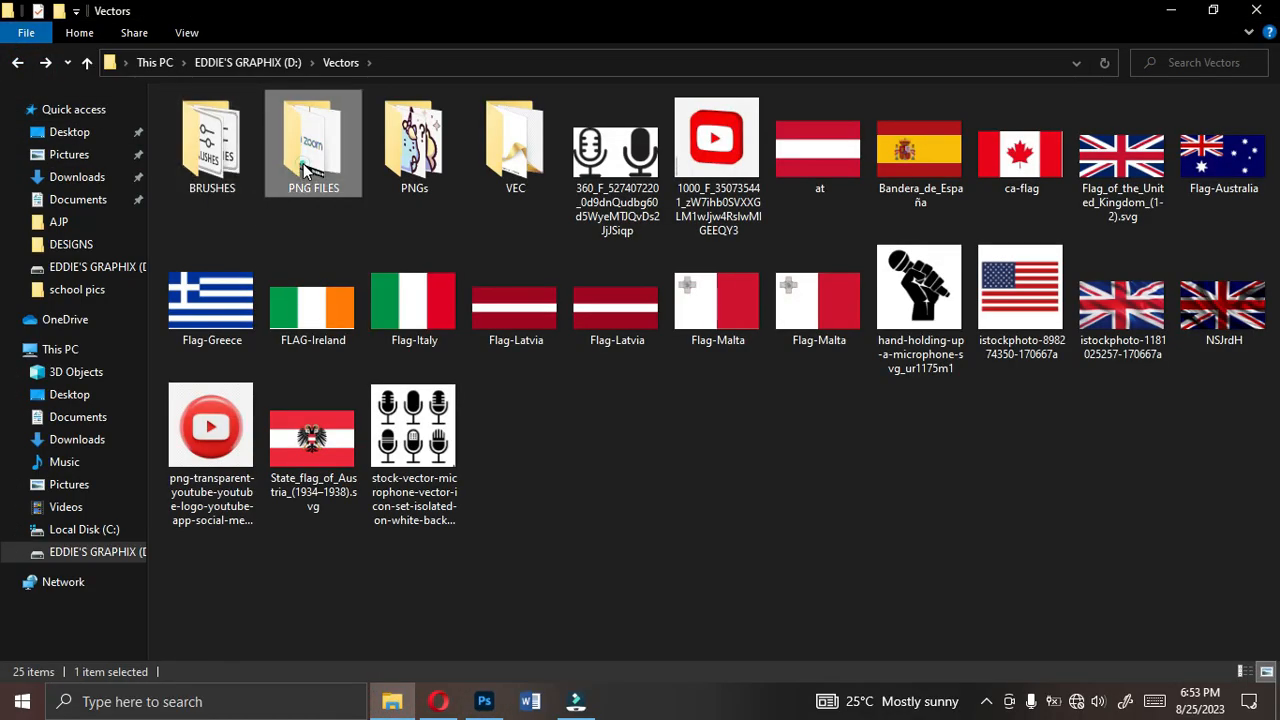
pyautogui.doubleClick(305, 170)
pyautogui.moveTo(705, 290); pyautogui.dragTo(510, 395)
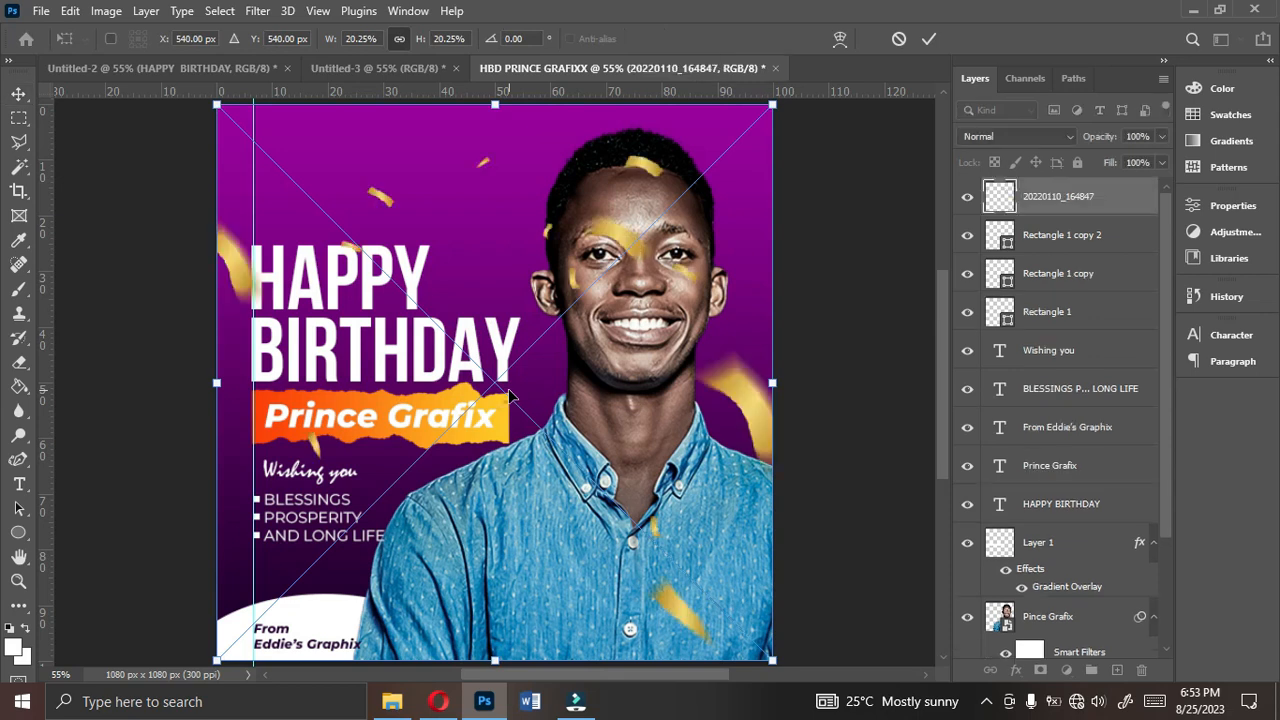
pyautogui.press('Return')
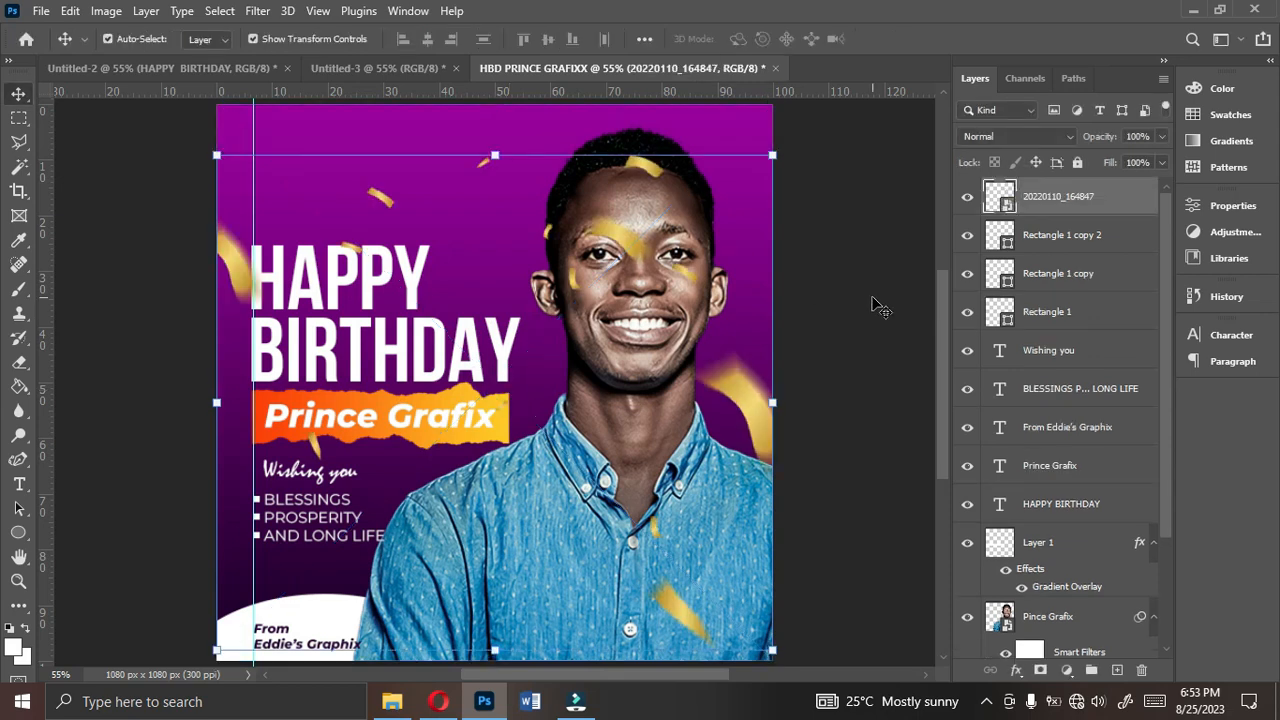
# - Rasterize the confetti layer and erase the confetti pieces covering the man's face with a soft, reduced-size eraser
pyautogui.rightClick(1057, 195)
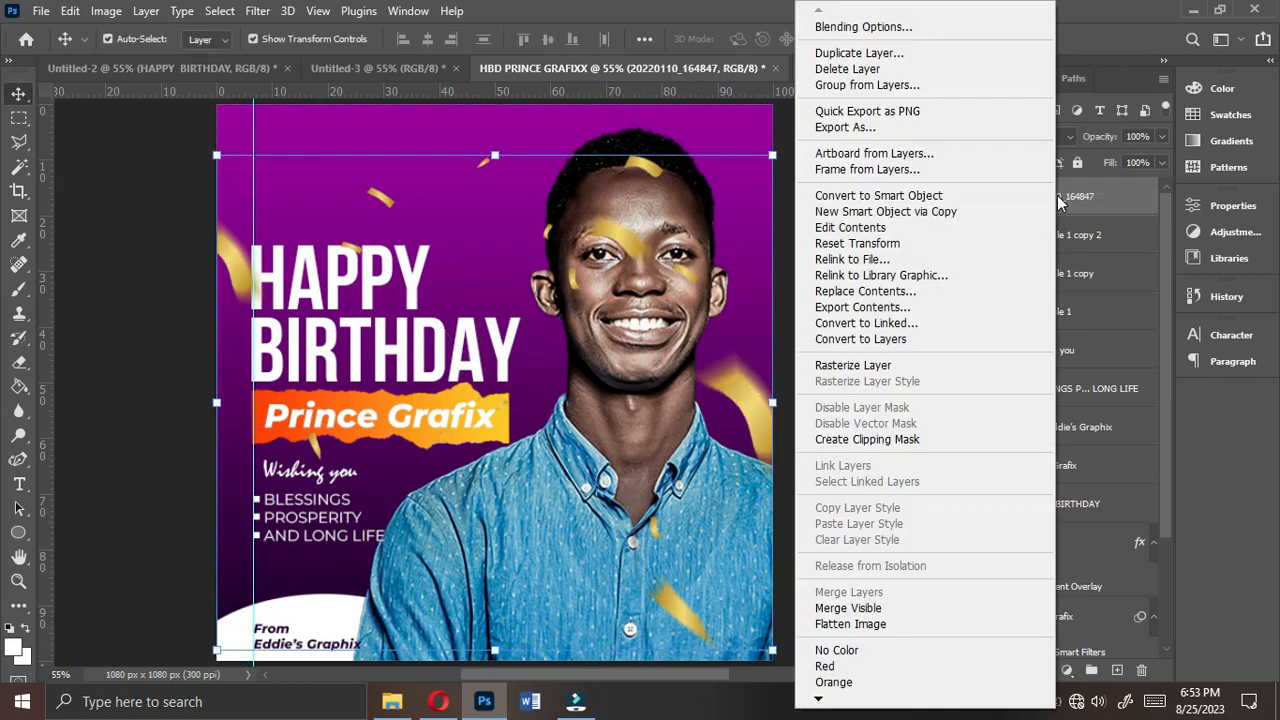
pyautogui.click(871, 364)
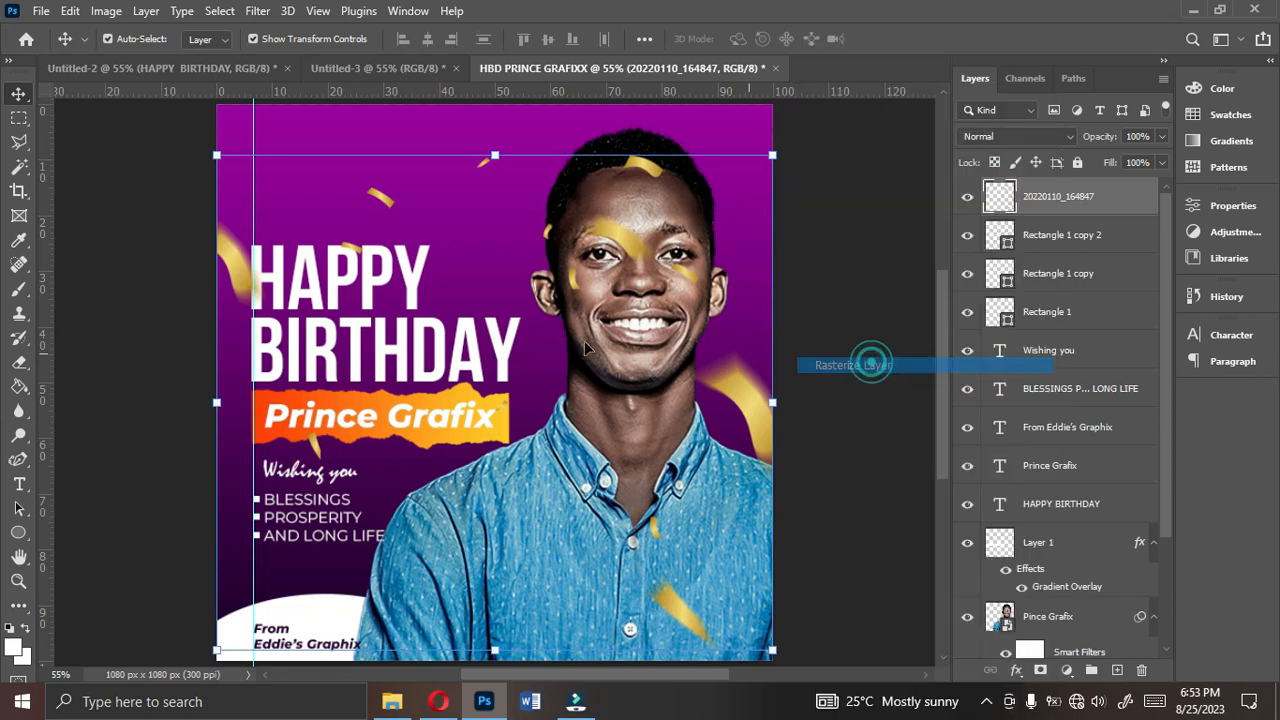
pyautogui.click(19, 364)
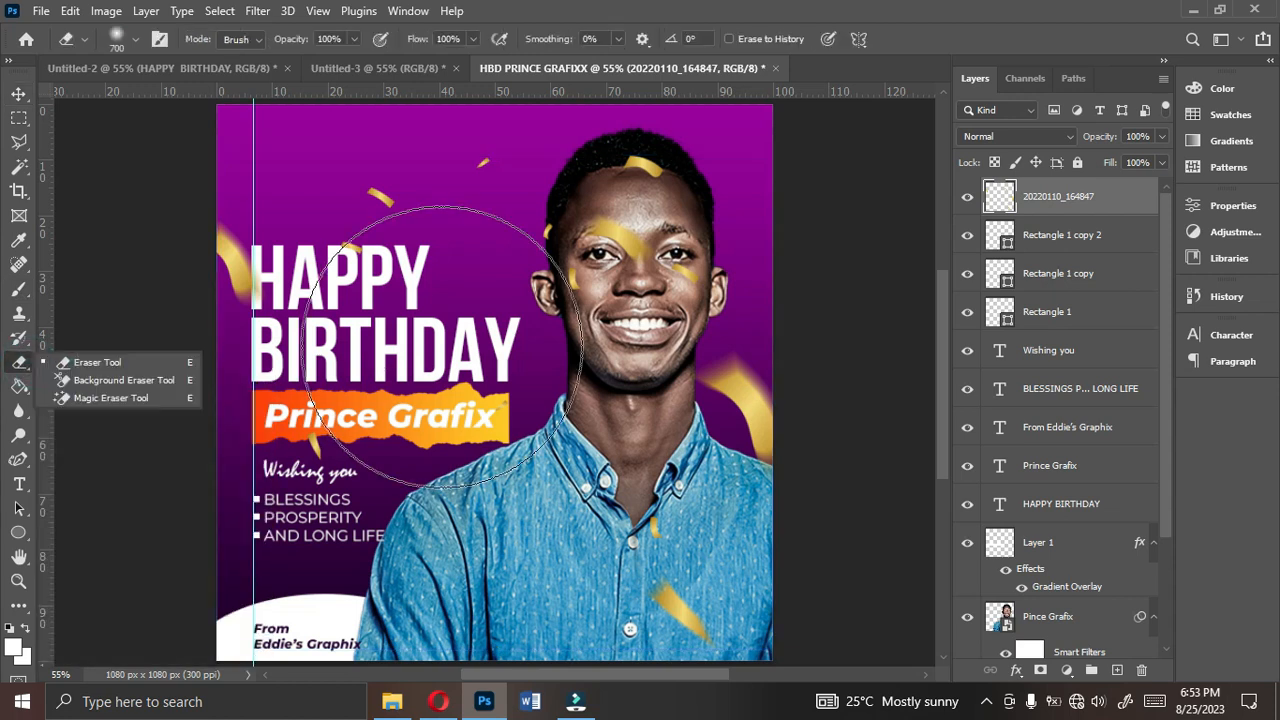
pyautogui.press('[')
pyautogui.press('[')
pyautogui.press('[')
pyautogui.press('[')
pyautogui.press('[')
pyautogui.press('[')
pyautogui.press('[')
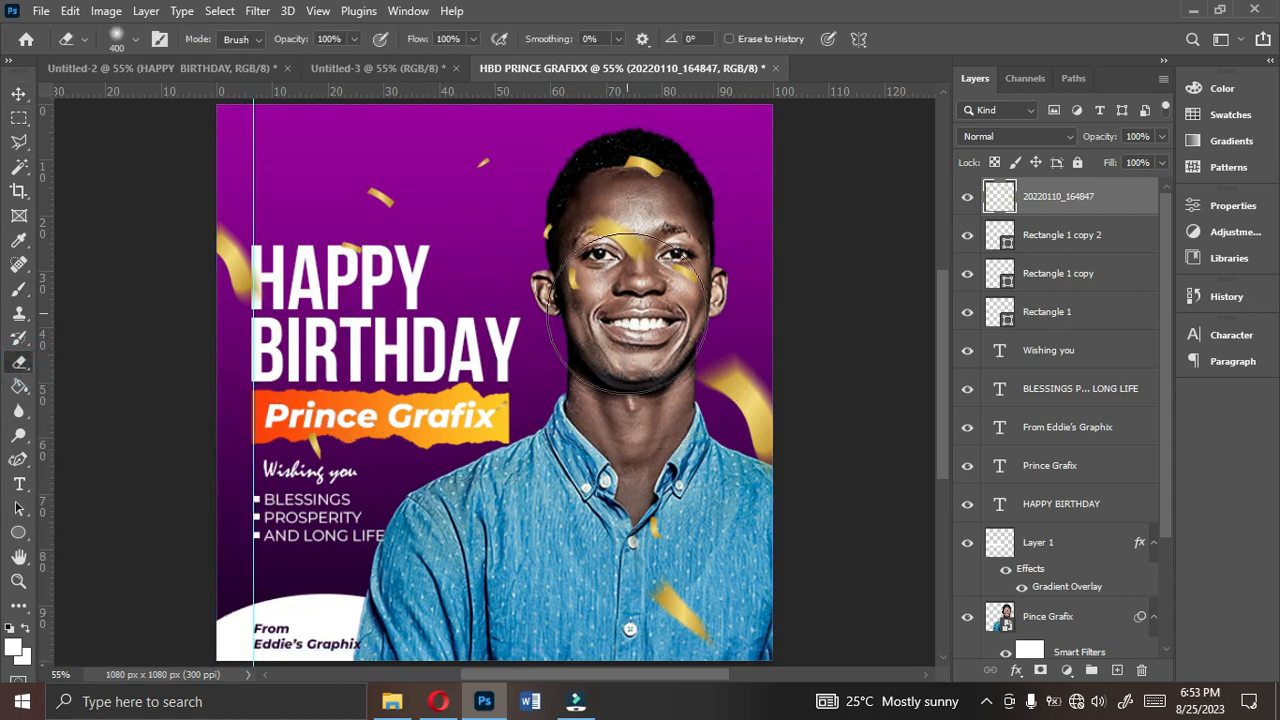
pyautogui.moveTo(631, 313)
pyautogui.mouseDown()
pyautogui.moveTo(636, 159)
pyautogui.moveTo(636, 212)
pyautogui.moveTo(568, 261)
pyautogui.moveTo(562, 240)
pyautogui.moveTo(572, 272)
pyautogui.moveTo(575, 177)
pyautogui.moveTo(660, 270)
pyautogui.moveTo(652, 233)
pyautogui.moveTo(625, 285)
pyautogui.mouseUp()
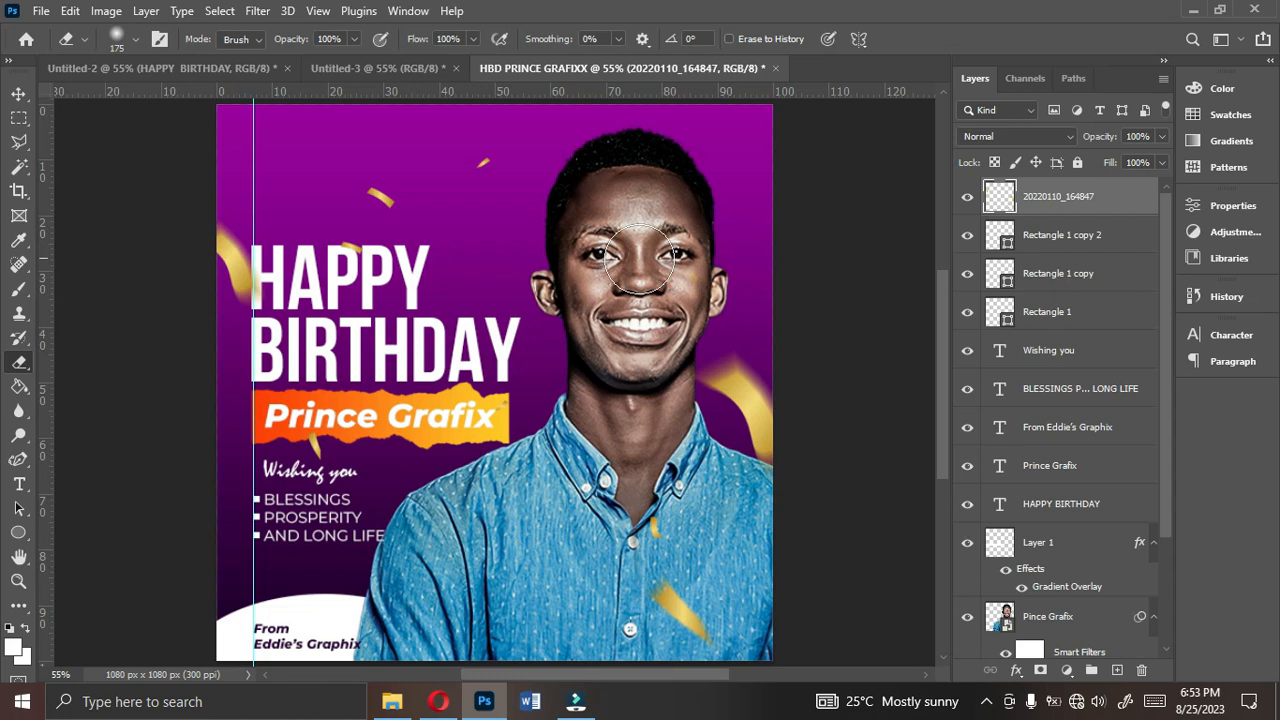
pyautogui.click(19, 93)
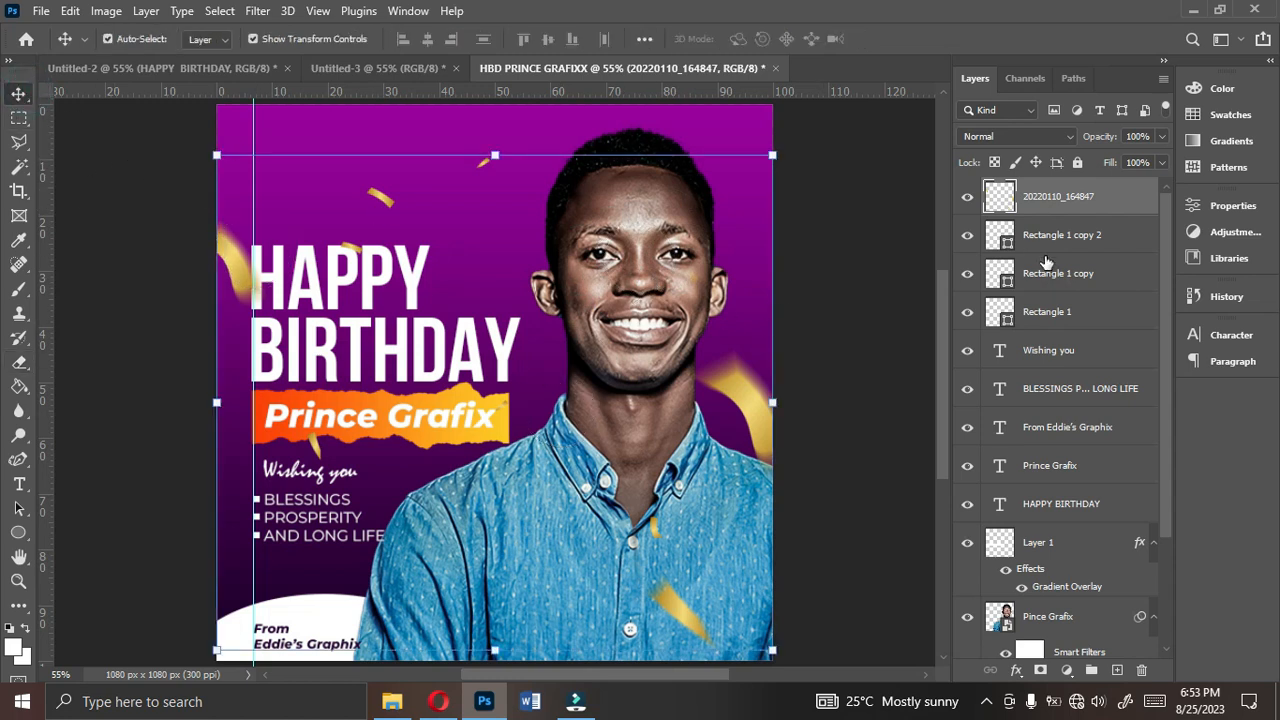
pyautogui.click(651, 335)
pyautogui.click(810, 405)
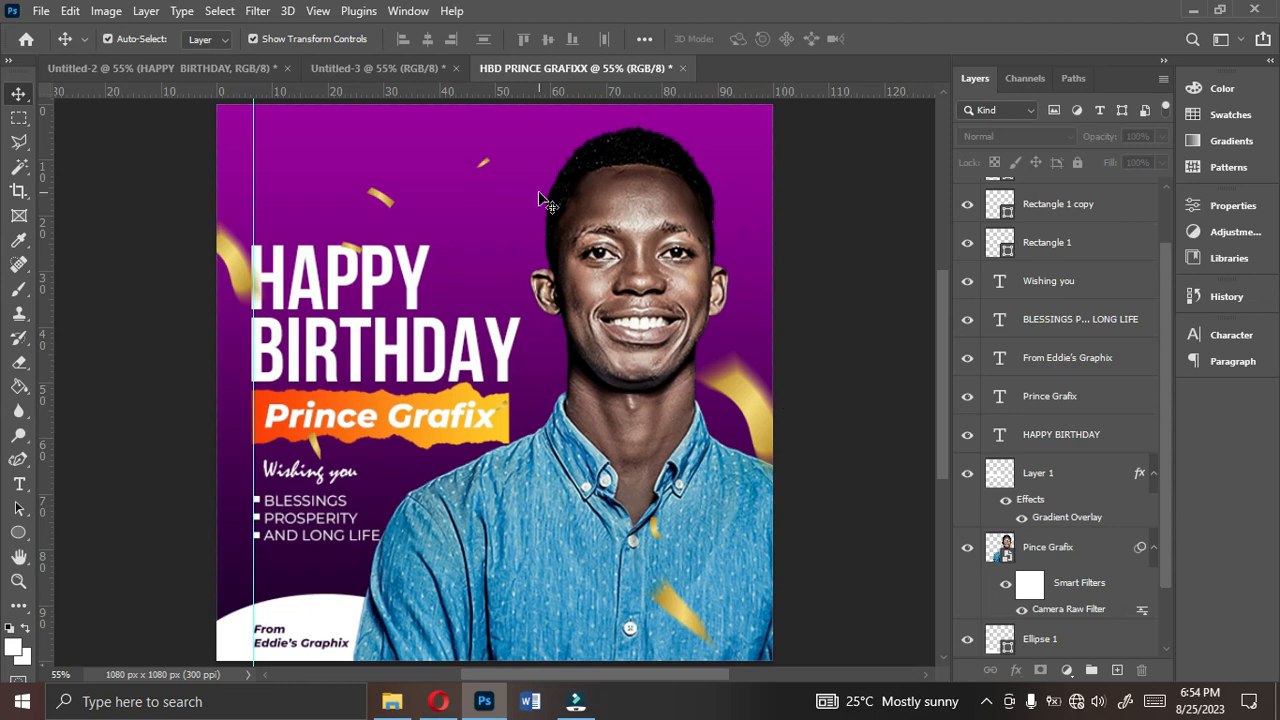
# - Export the flyer as a JPG at Great quality, 1080 x 1080 px, to the Desktop as HBD PRINCE GRAFIXX
pyautogui.click(36, 15)
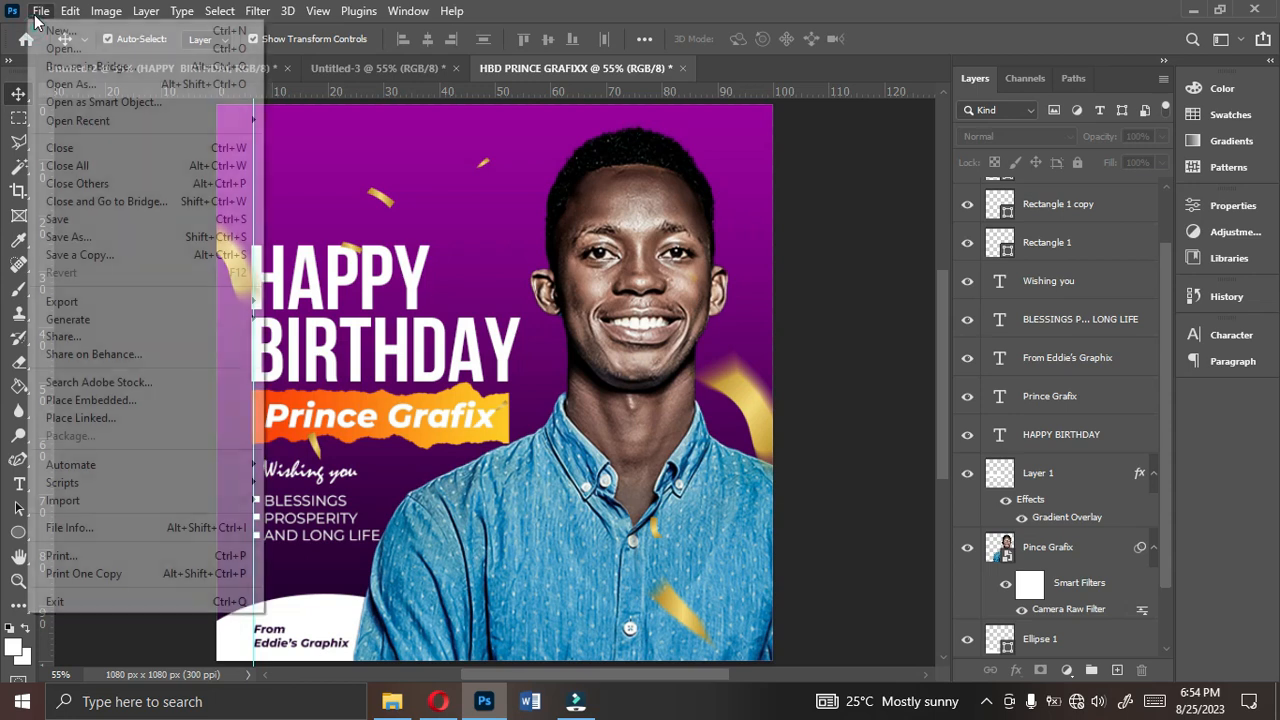
pyautogui.moveTo(90, 301)
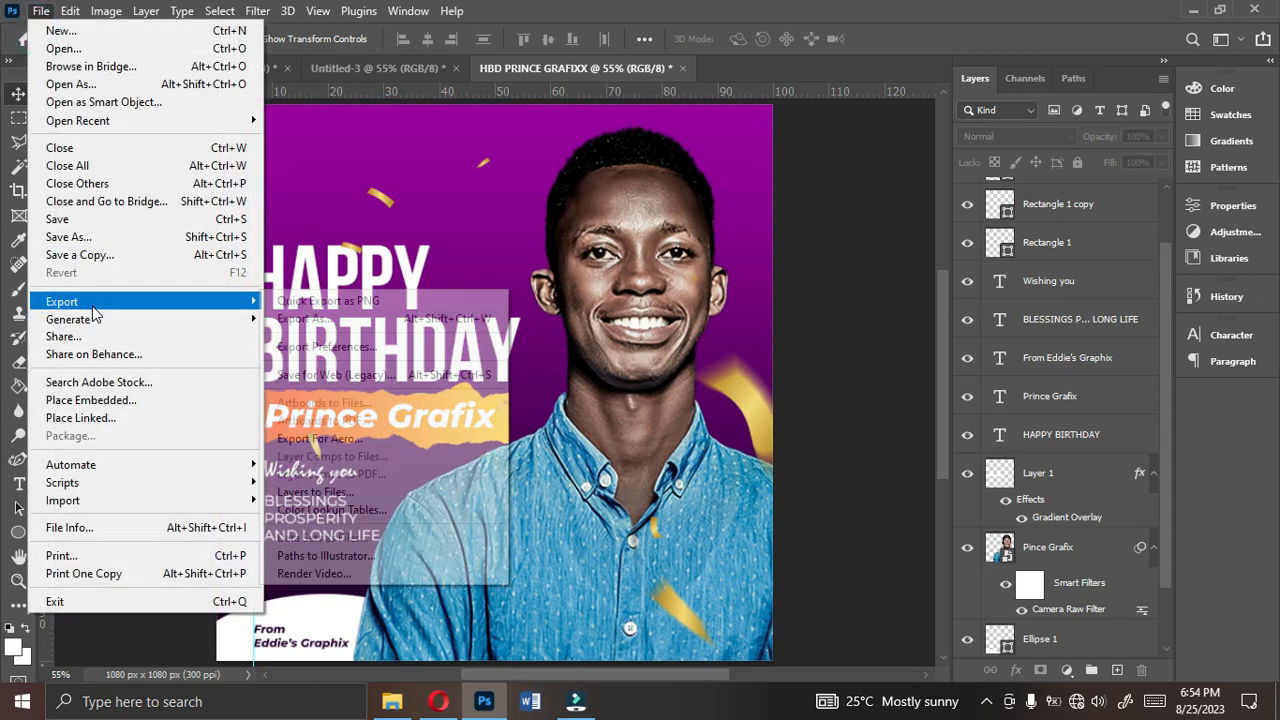
pyautogui.click(320, 320)
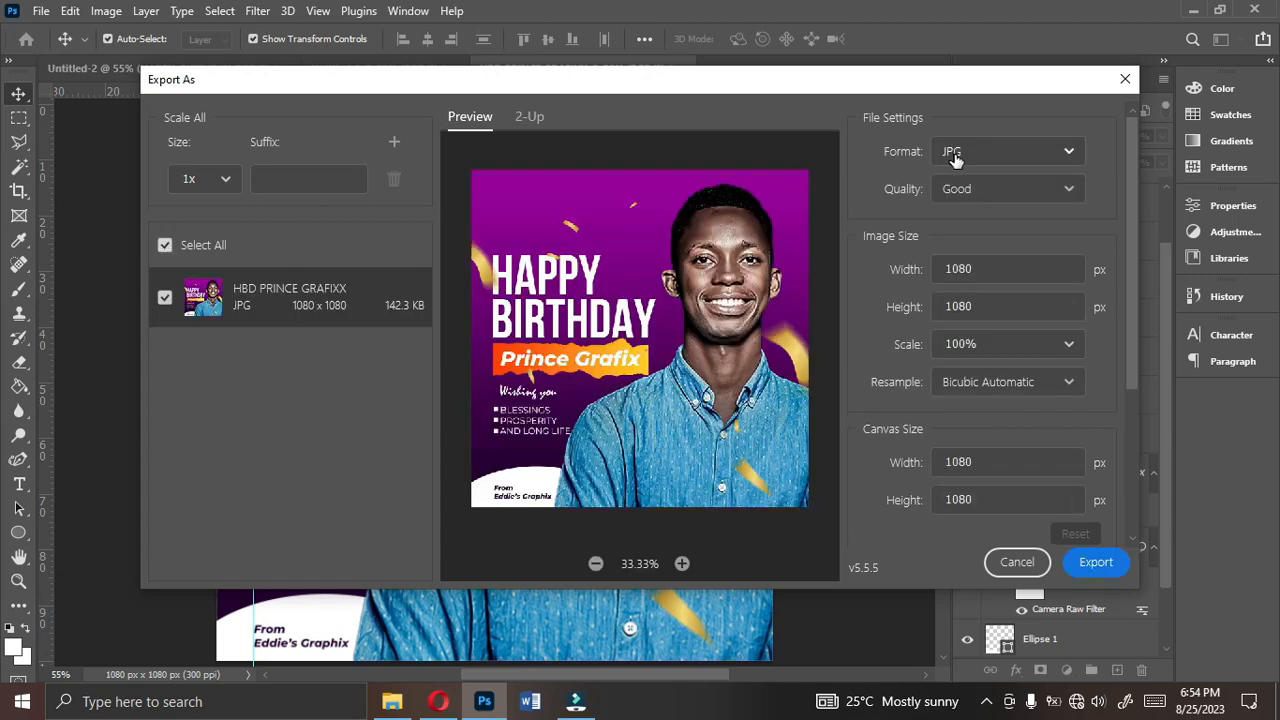
pyautogui.click(970, 190)
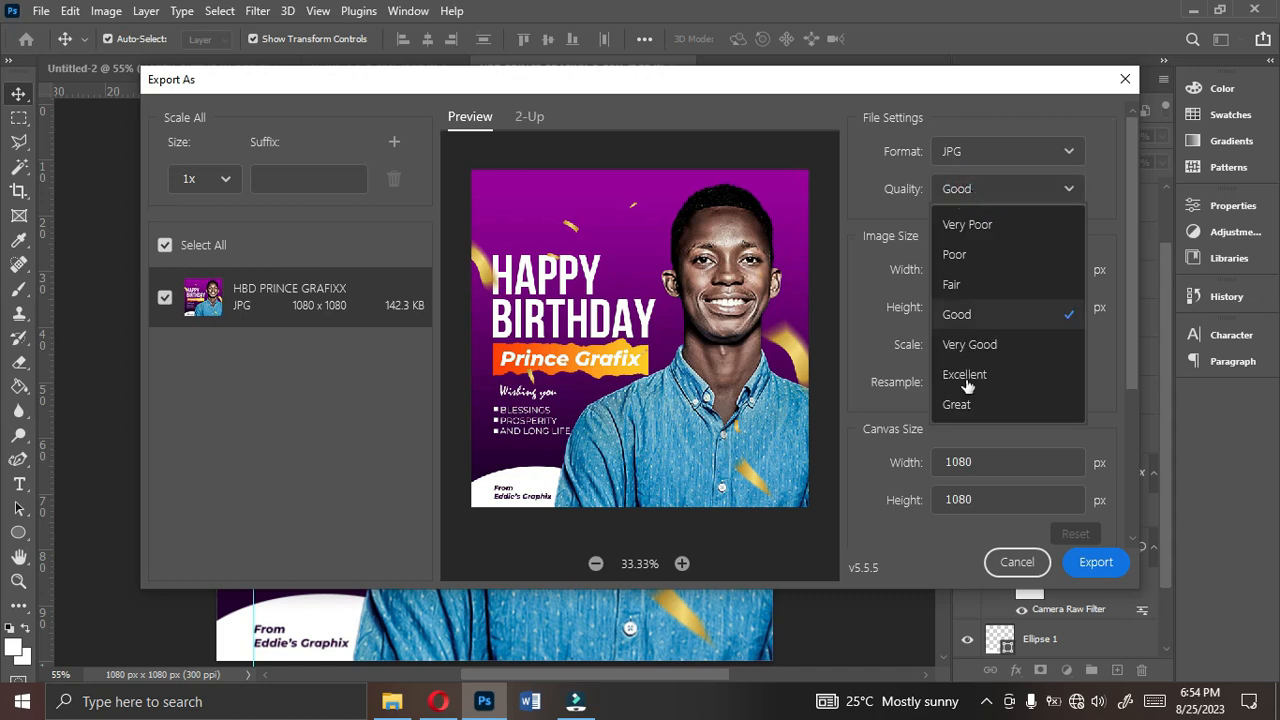
pyautogui.click(965, 410)
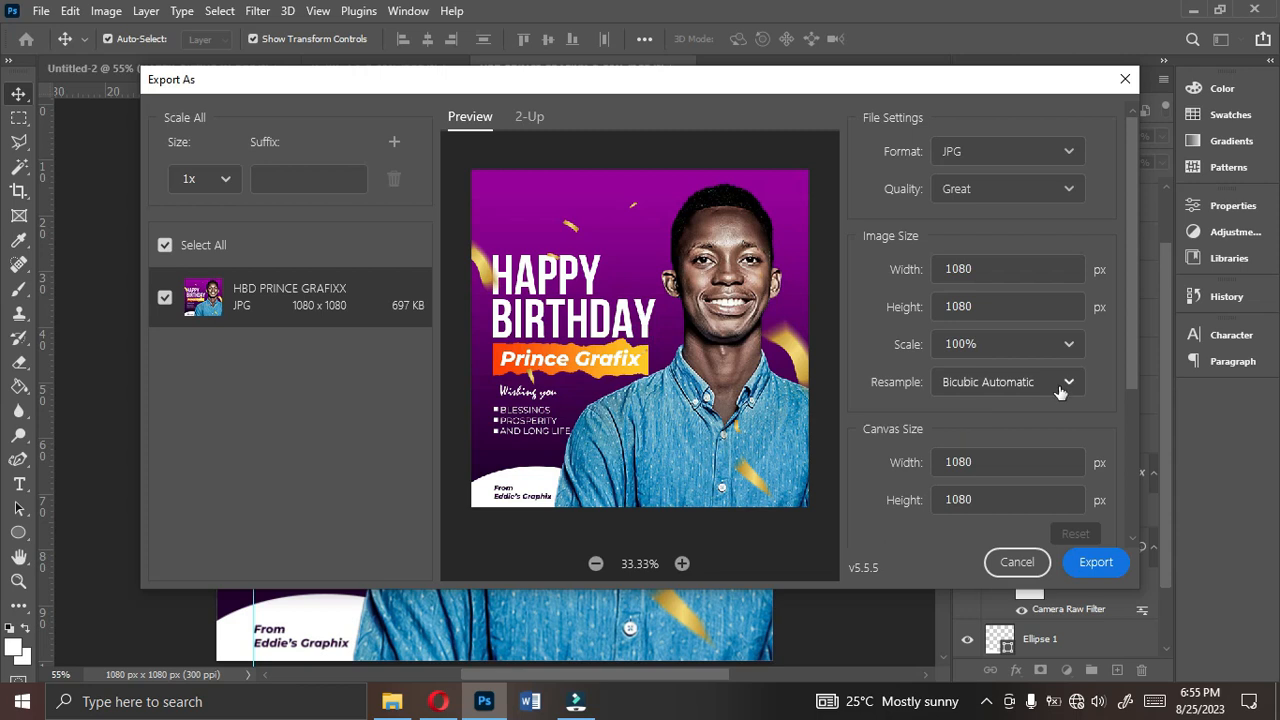
pyautogui.click(1096, 565)
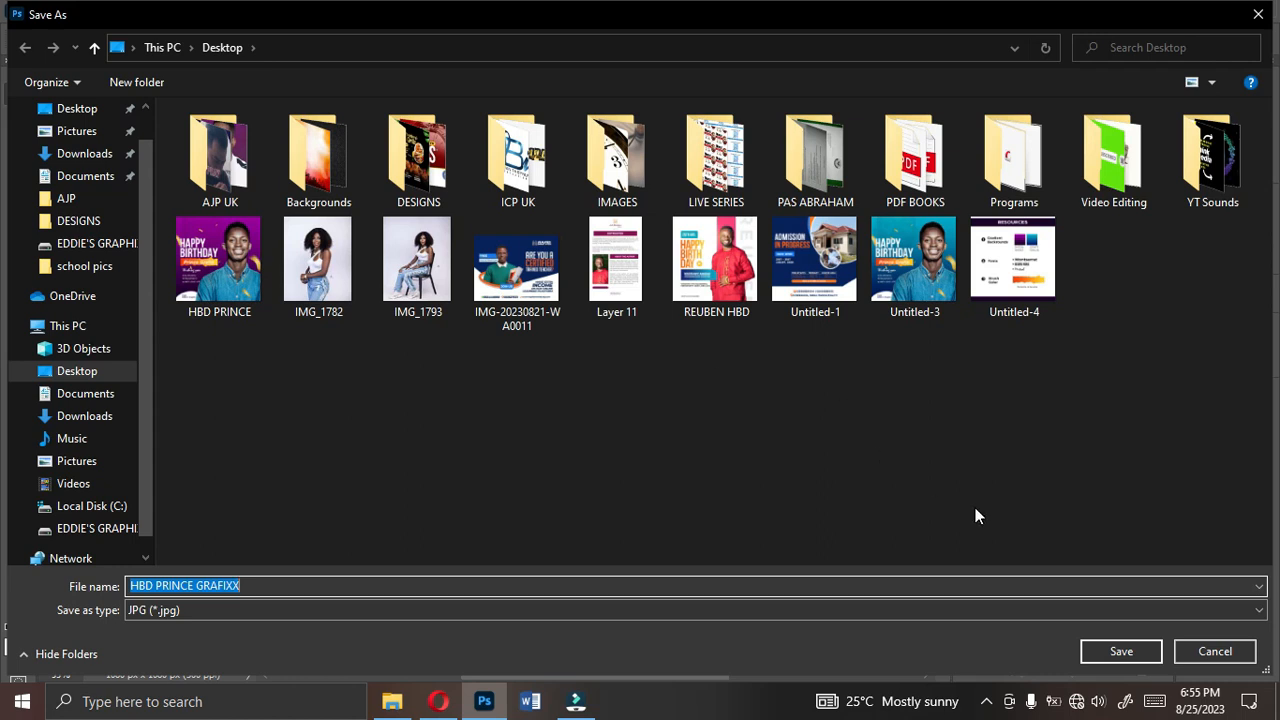
pyautogui.click(1100, 655)
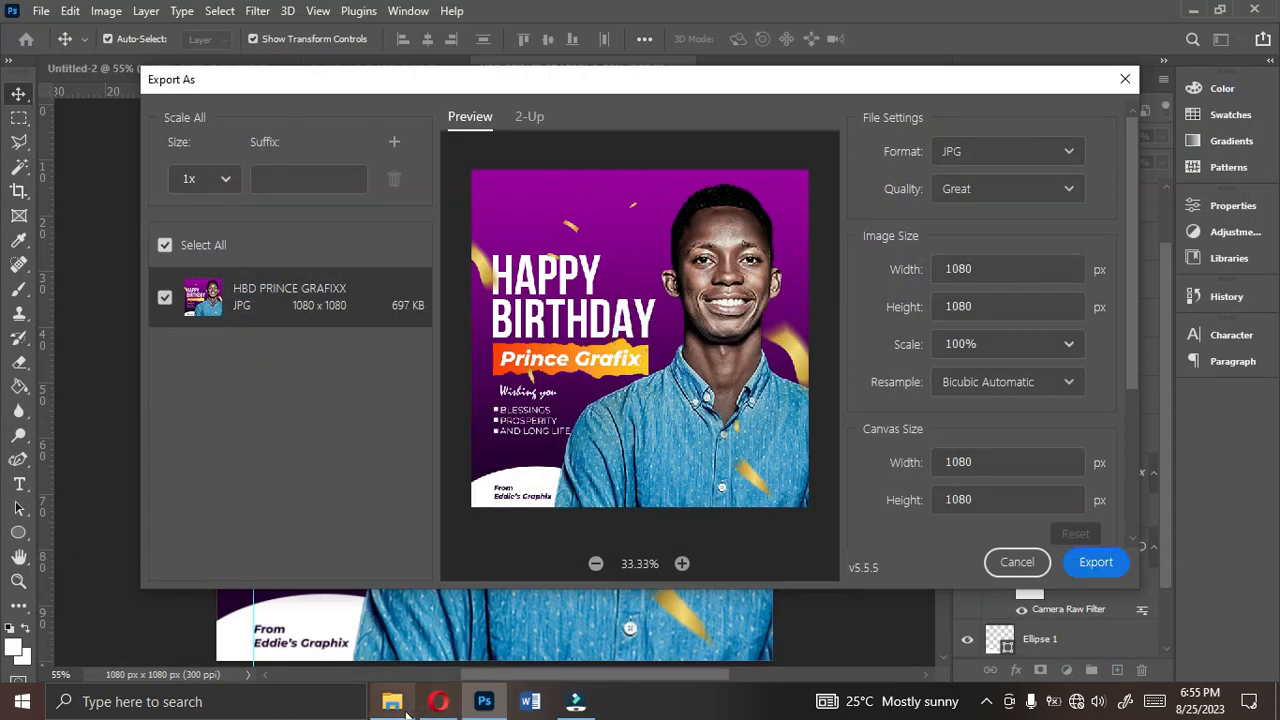
# - Open the exported HBD PRINCE GRAFIXX image from the Desktop folder to check it
pyautogui.click(392, 701)
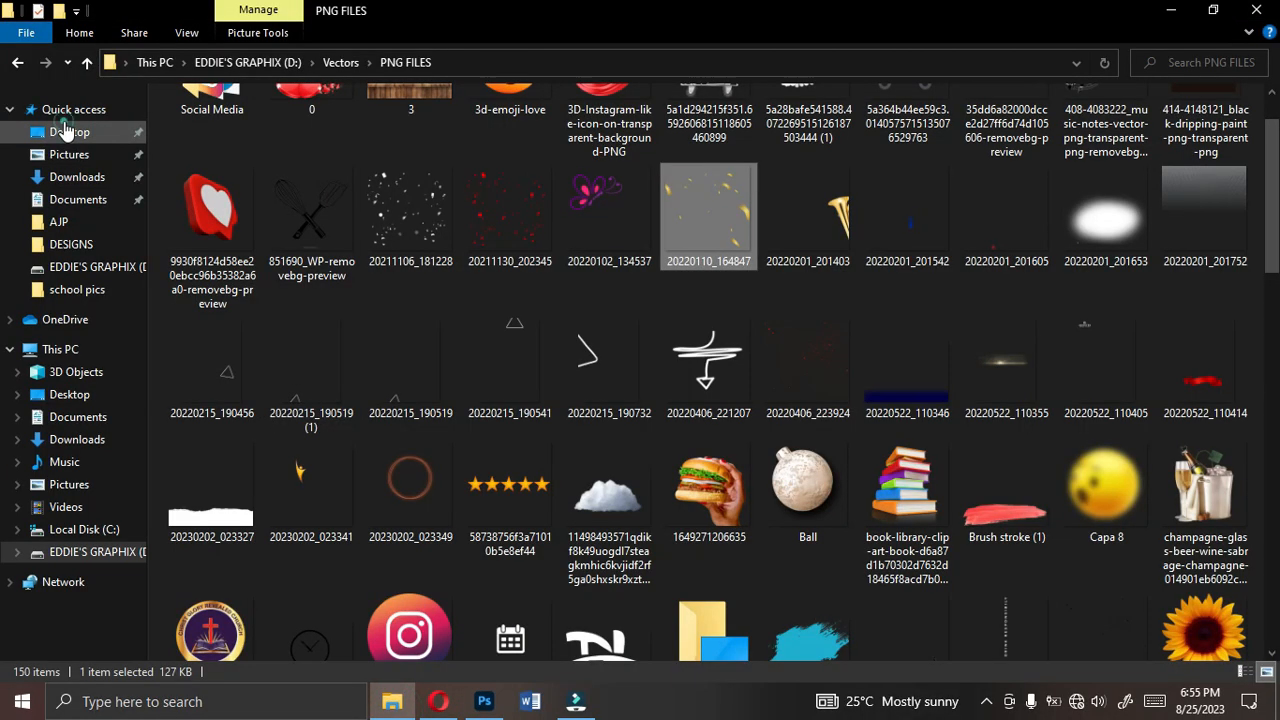
pyautogui.click(65, 131)
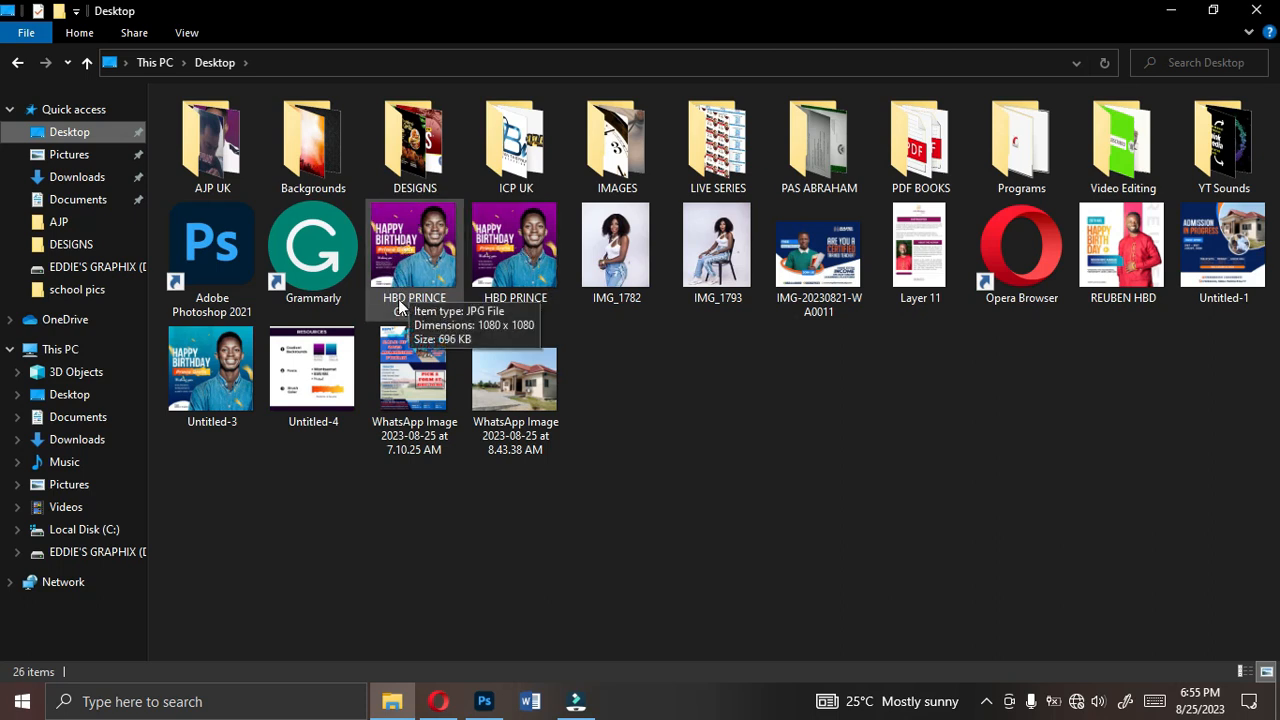
pyautogui.click(400, 268)
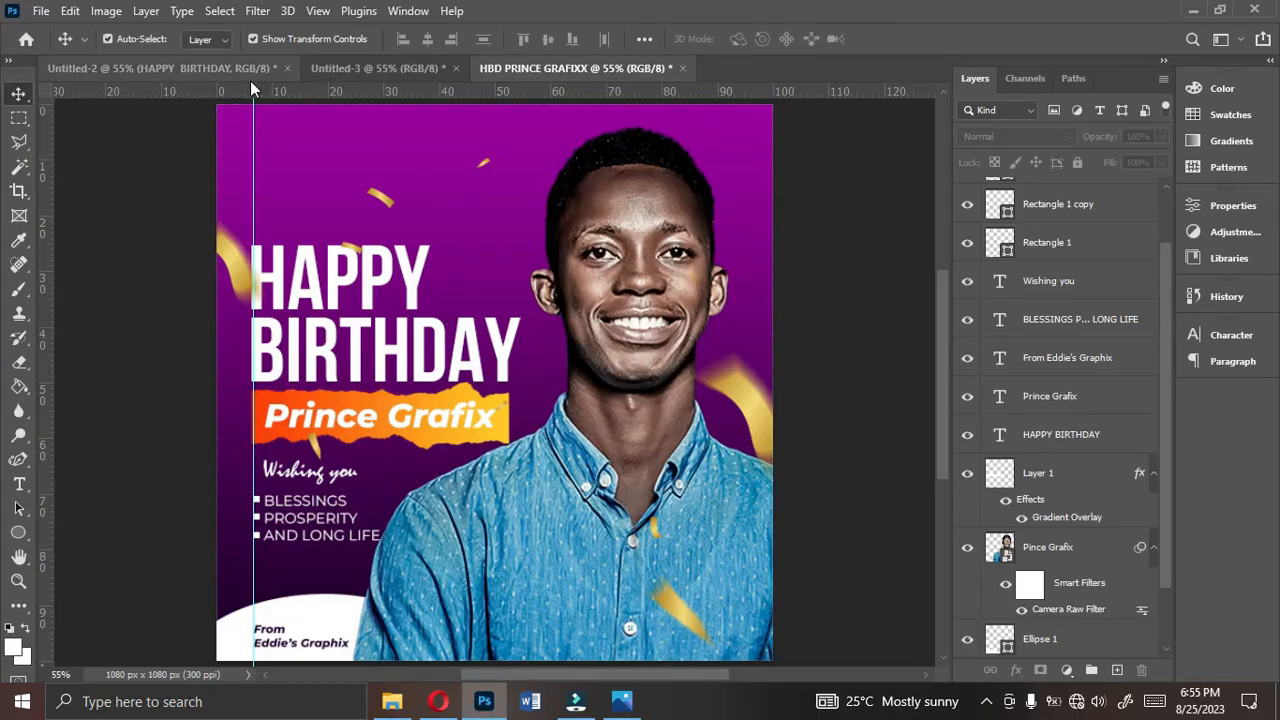
# - Compare the portrait's look in the flyer with the version in the Untitled-2 reference document
pyautogui.click(219, 69)
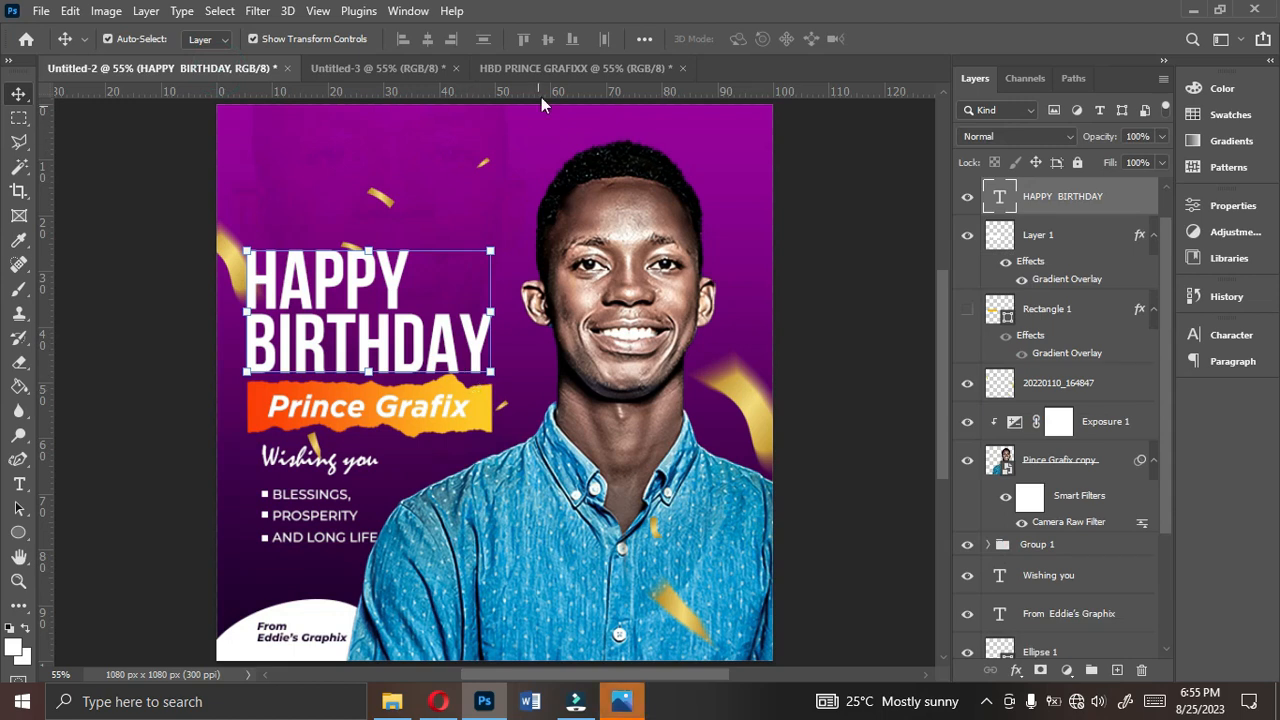
pyautogui.click(548, 71)
pyautogui.scroll(2, 548, 71)
pyautogui.scroll(-1, 547, 107)
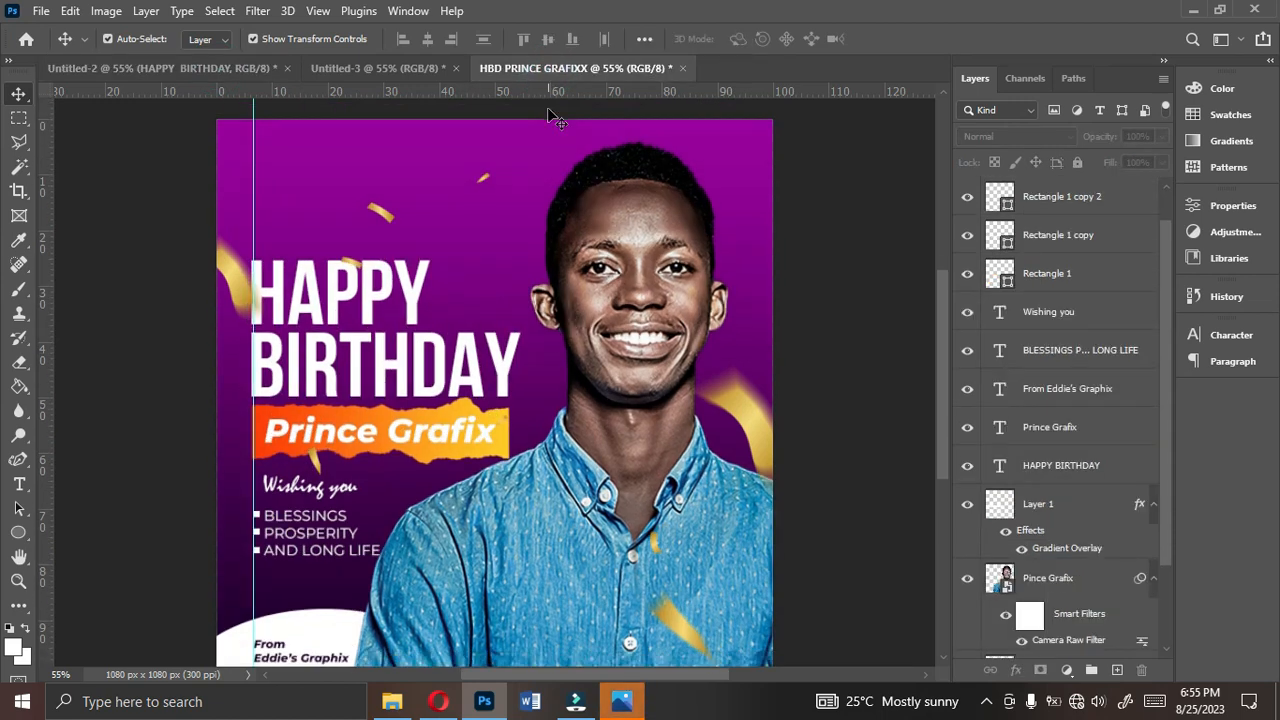
pyautogui.scroll(3, 547, 107)
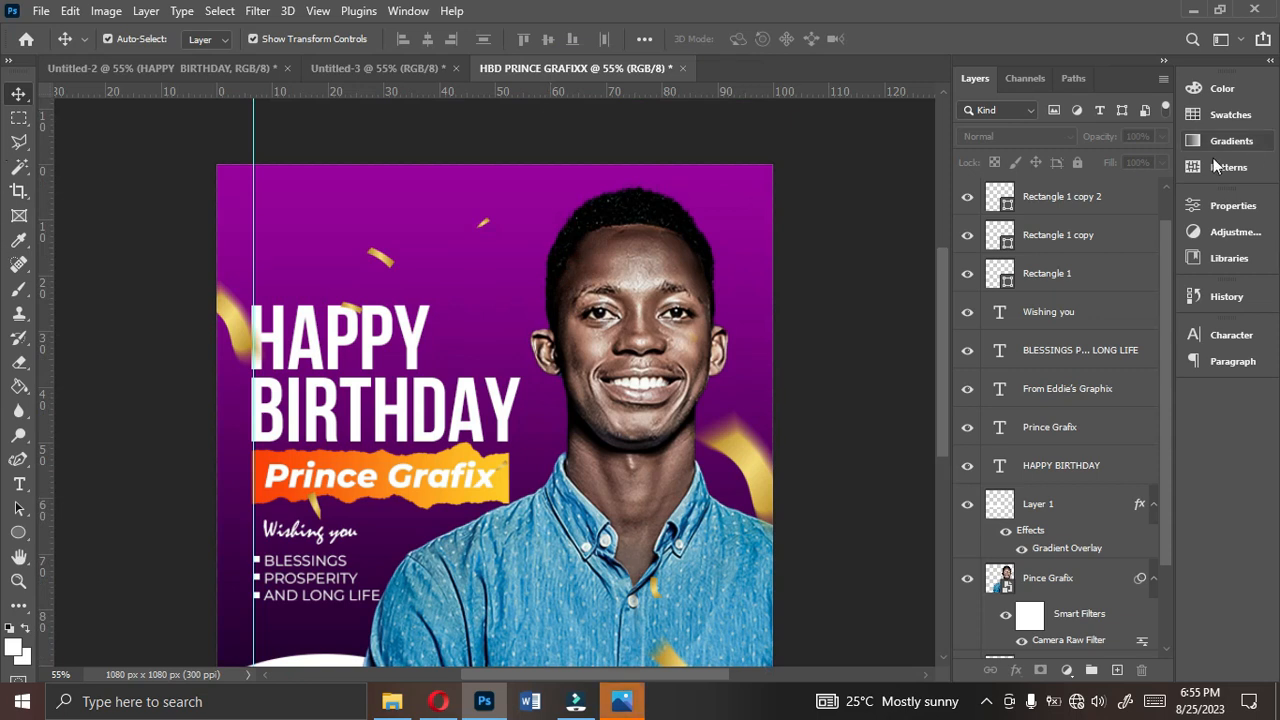
pyautogui.moveTo(947, 317); pyautogui.dragTo(941, 347)
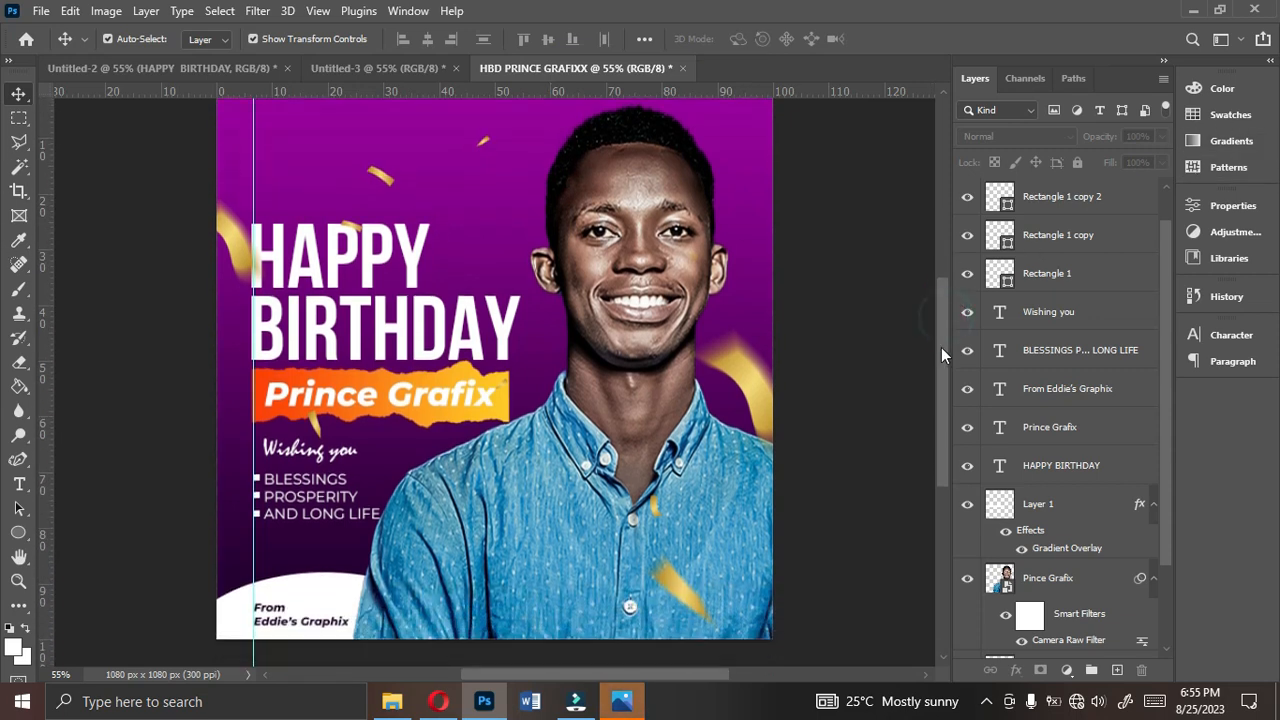
# - Add an Exposure adjustment above the portrait, clip it to the portrait layer and set Exposure to +0.33
pyautogui.click(610, 236)
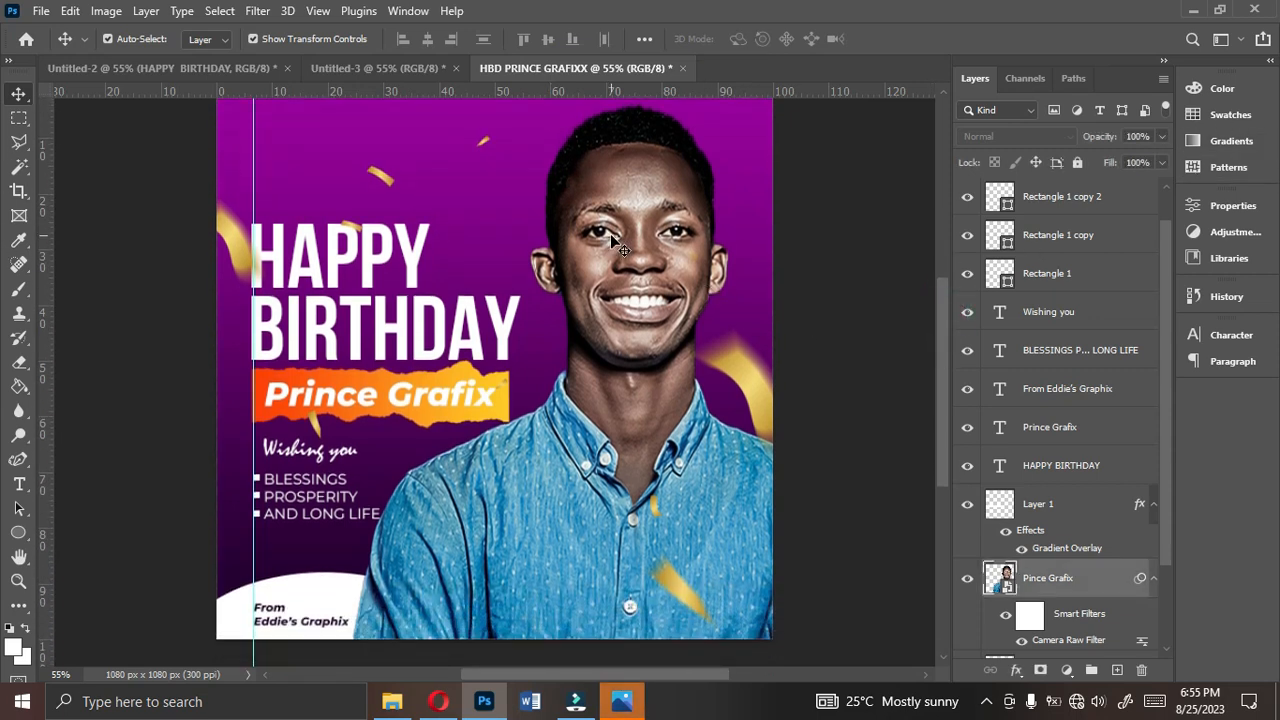
pyautogui.click(1067, 670)
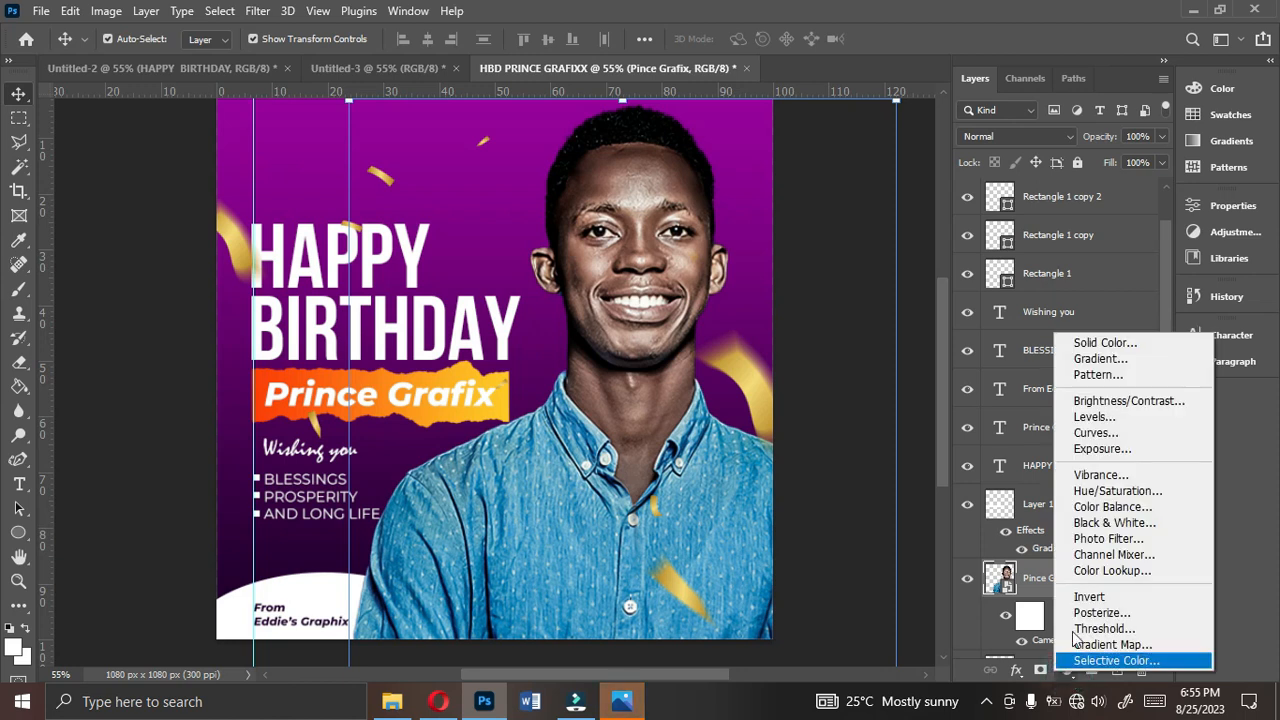
pyautogui.click(1107, 447)
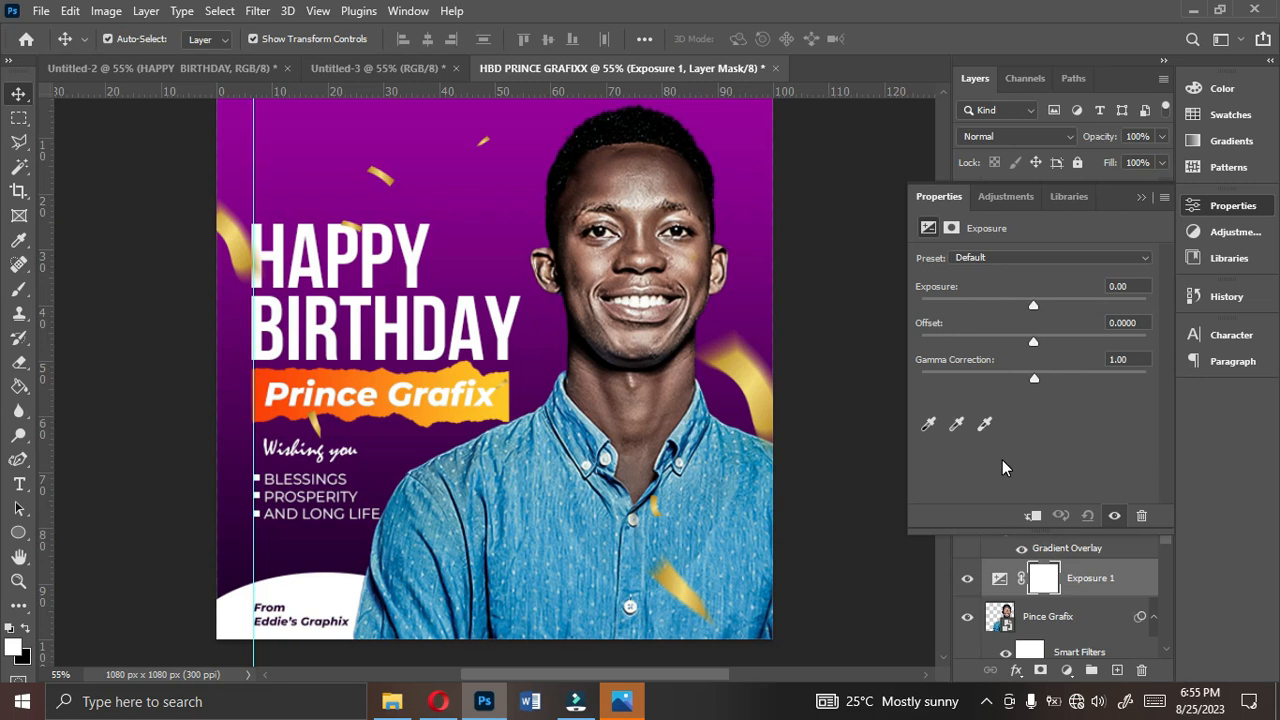
pyautogui.click(1034, 516)
pyautogui.moveTo(1033, 306)
pyautogui.mouseDown()
pyautogui.moveTo(1051, 306)
pyautogui.moveTo(1039, 311)
pyautogui.mouseUp()
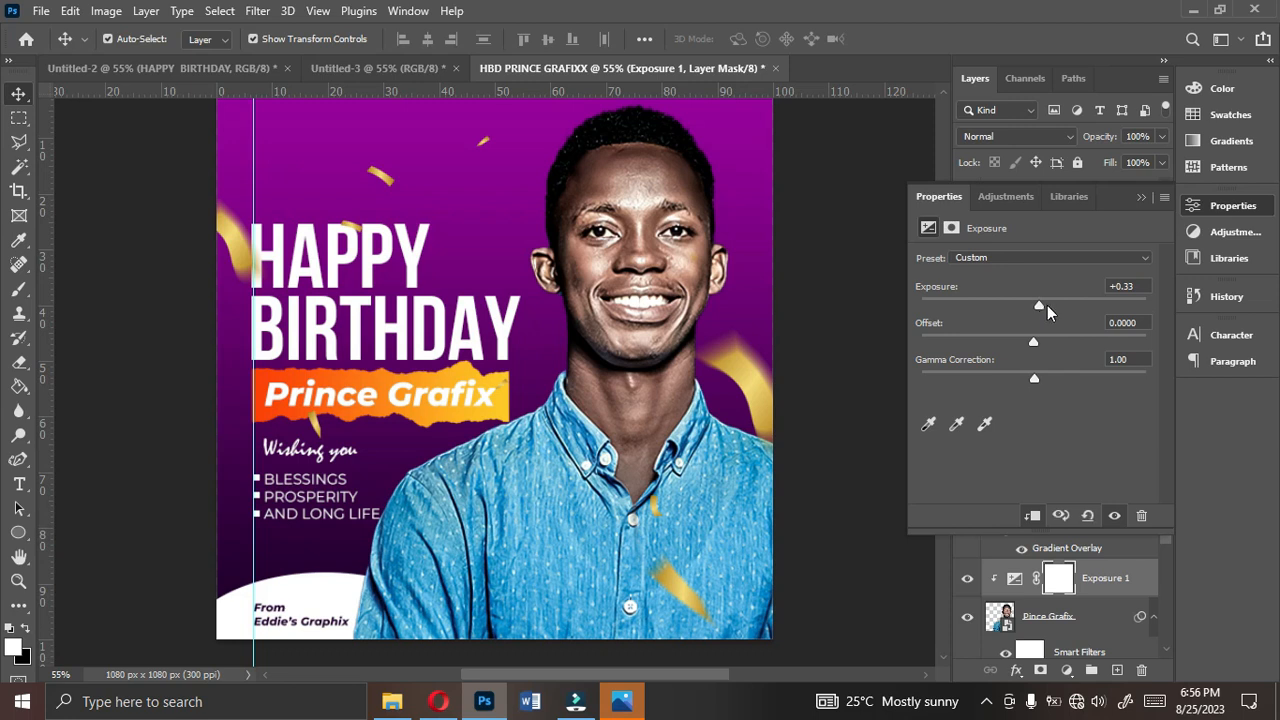
pyautogui.click(1141, 197)
pyautogui.click(828, 347)
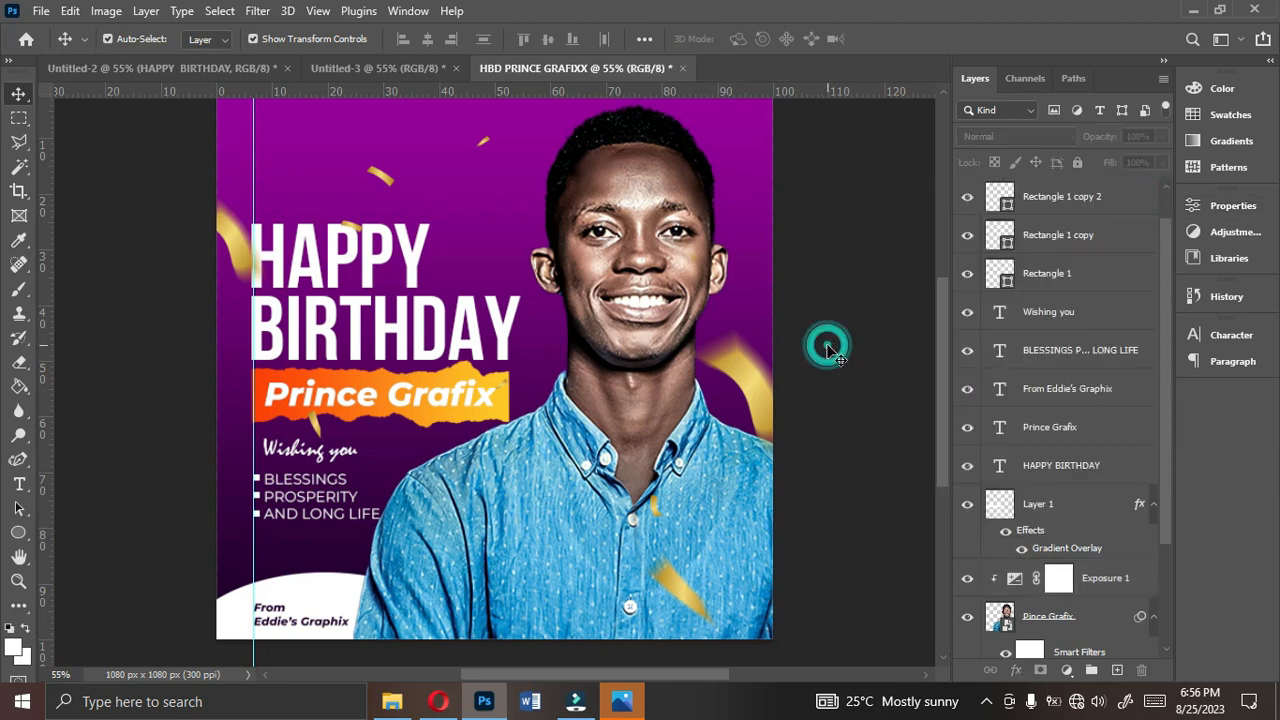
# - View the exported JPG alongside the edited flyer, and review the Resources sheet in the Untitled-3 document
pyautogui.scroll(1, 829, 354)
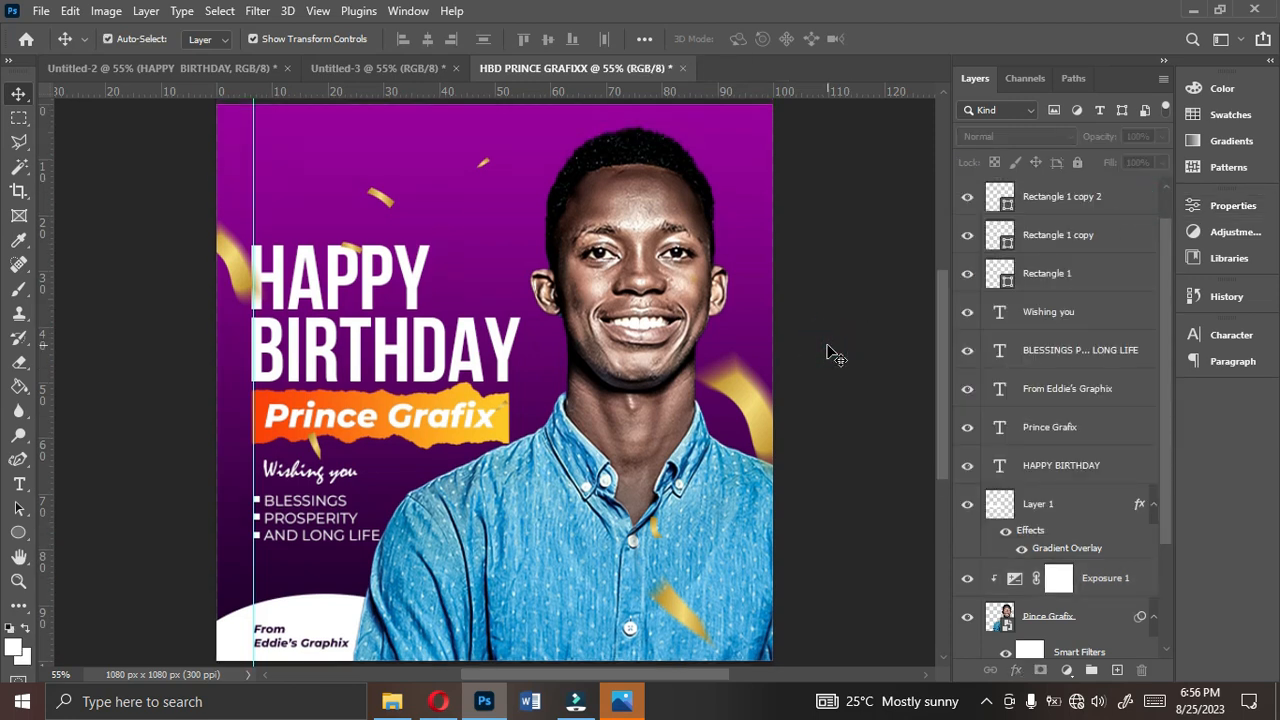
pyautogui.click(619, 704)
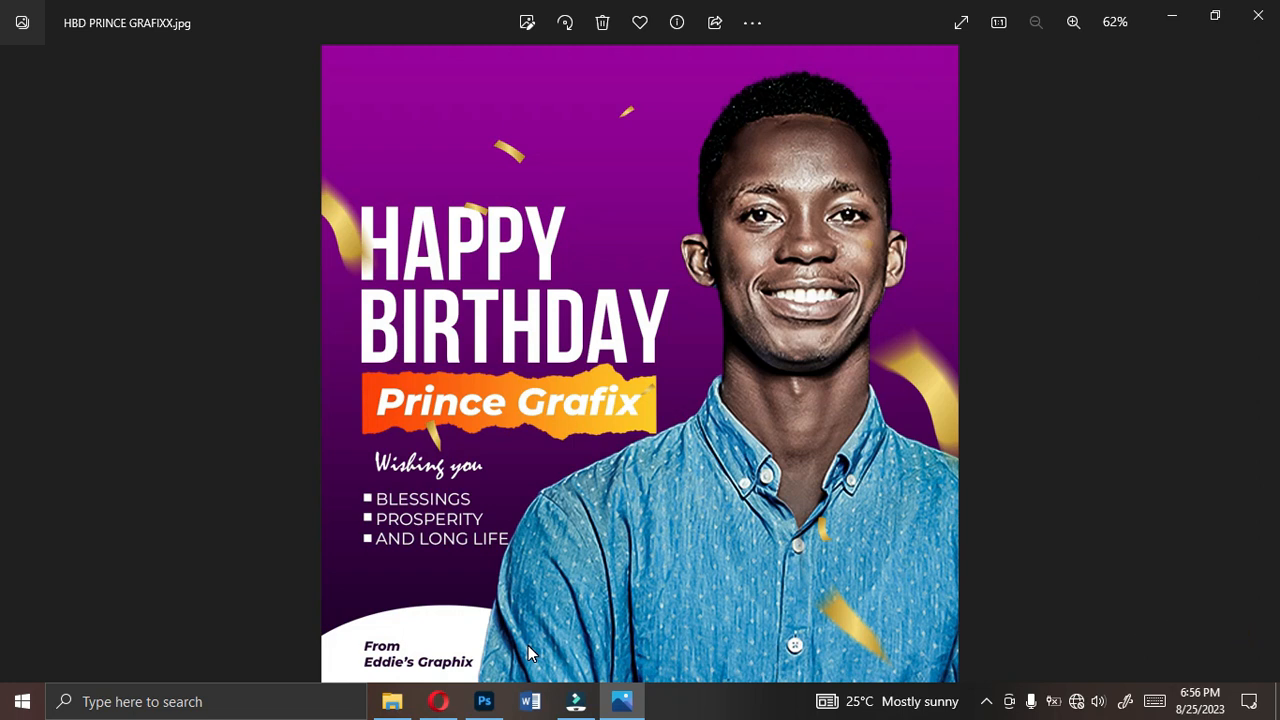
pyautogui.click(484, 701)
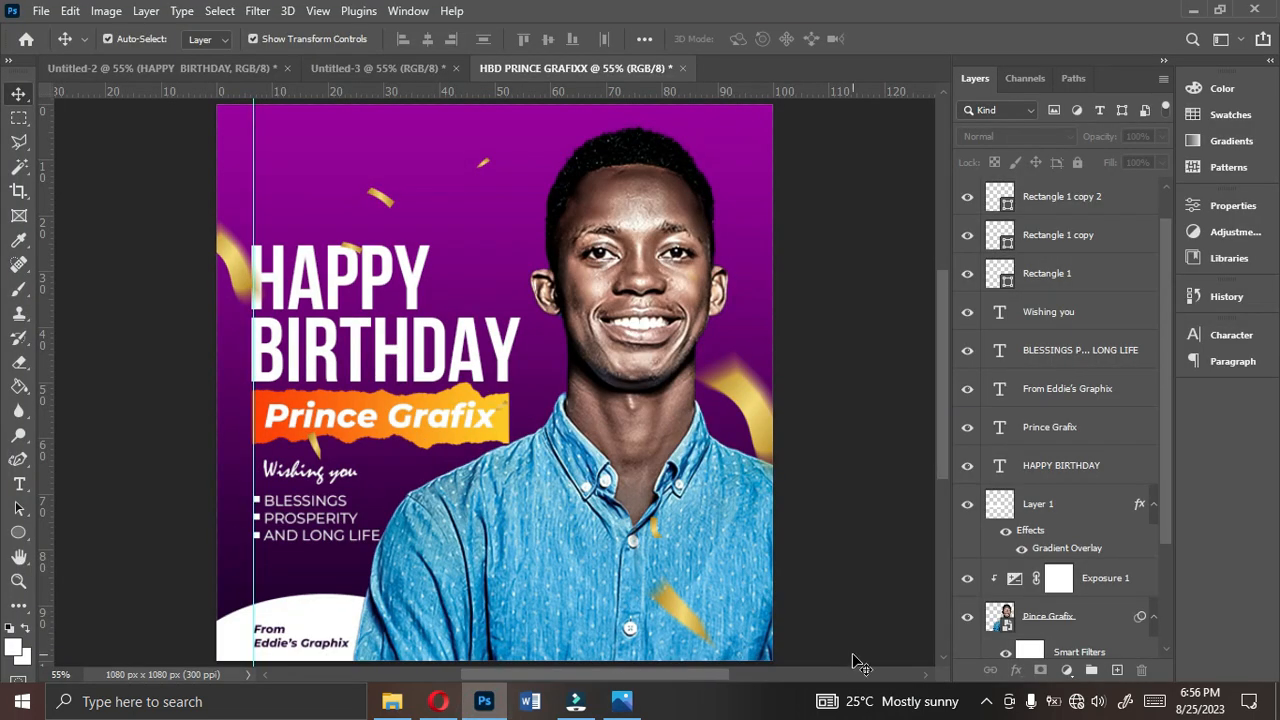
pyautogui.click(376, 66)
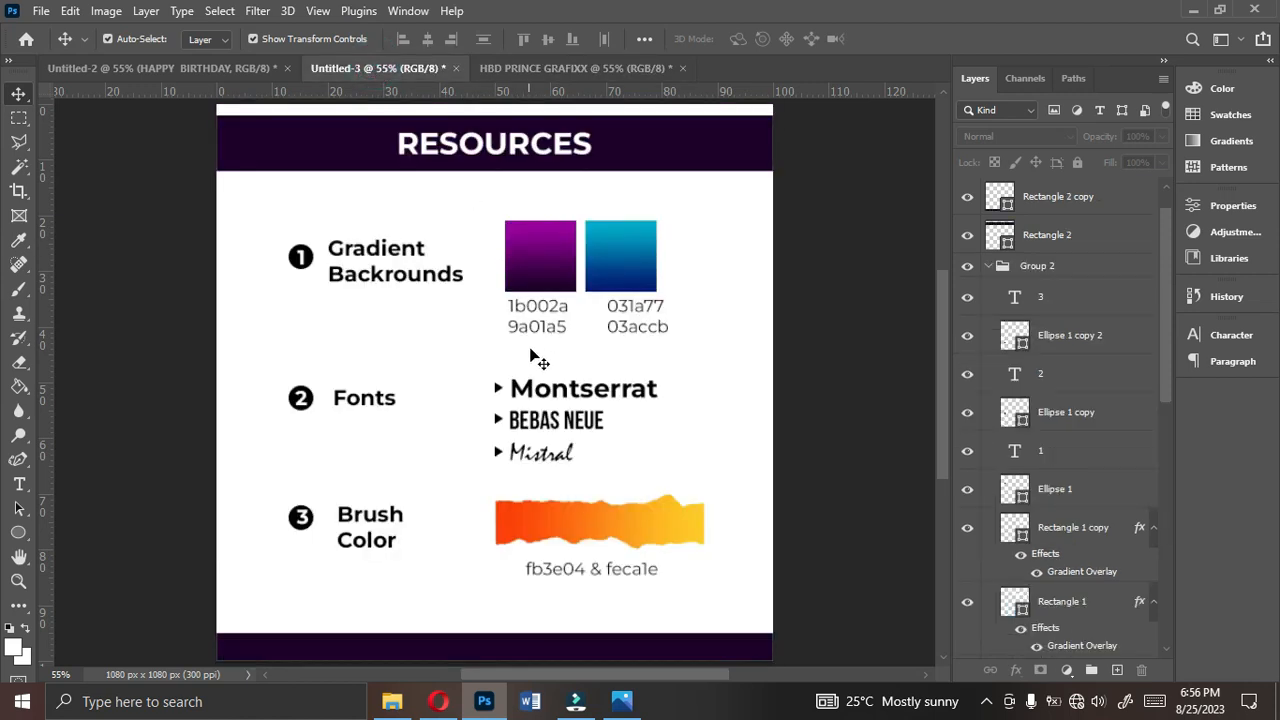